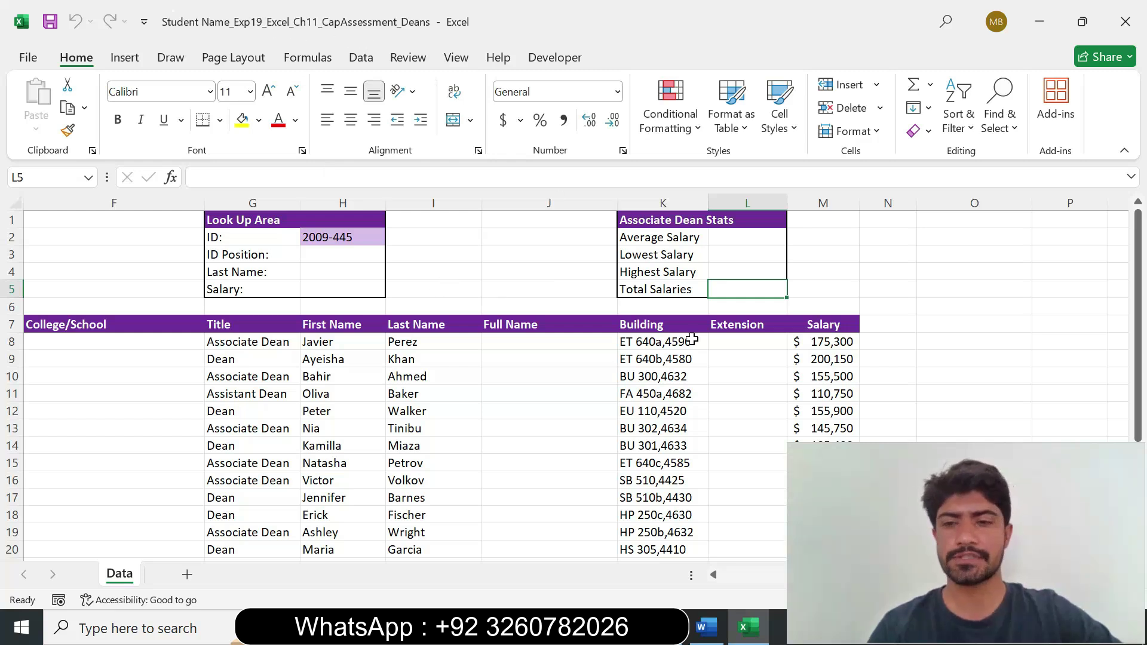
drag(786, 522, 872, 522)
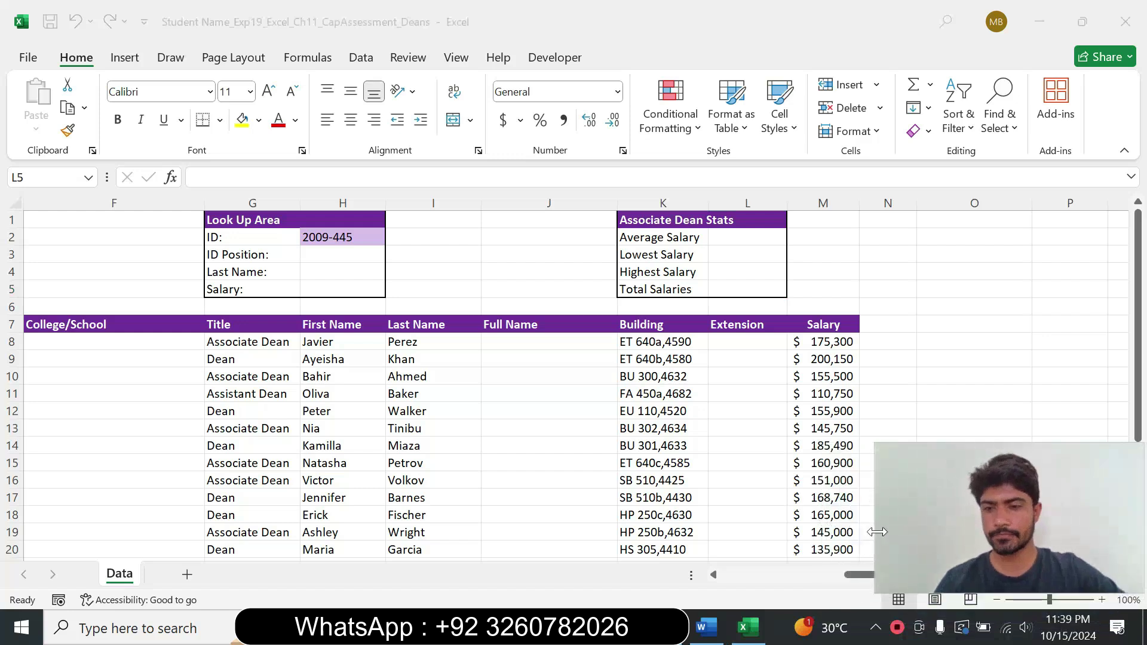
drag(991, 511, 999, 530)
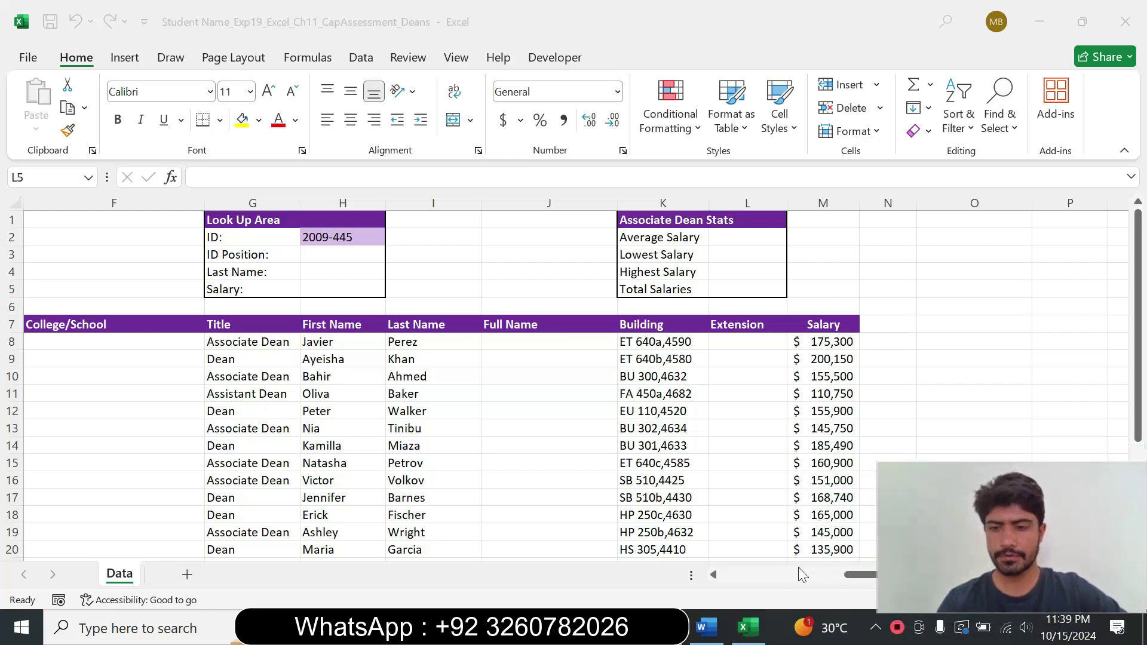
Step: Switch to the Word instructions document and review the project title and description
click(707, 628)
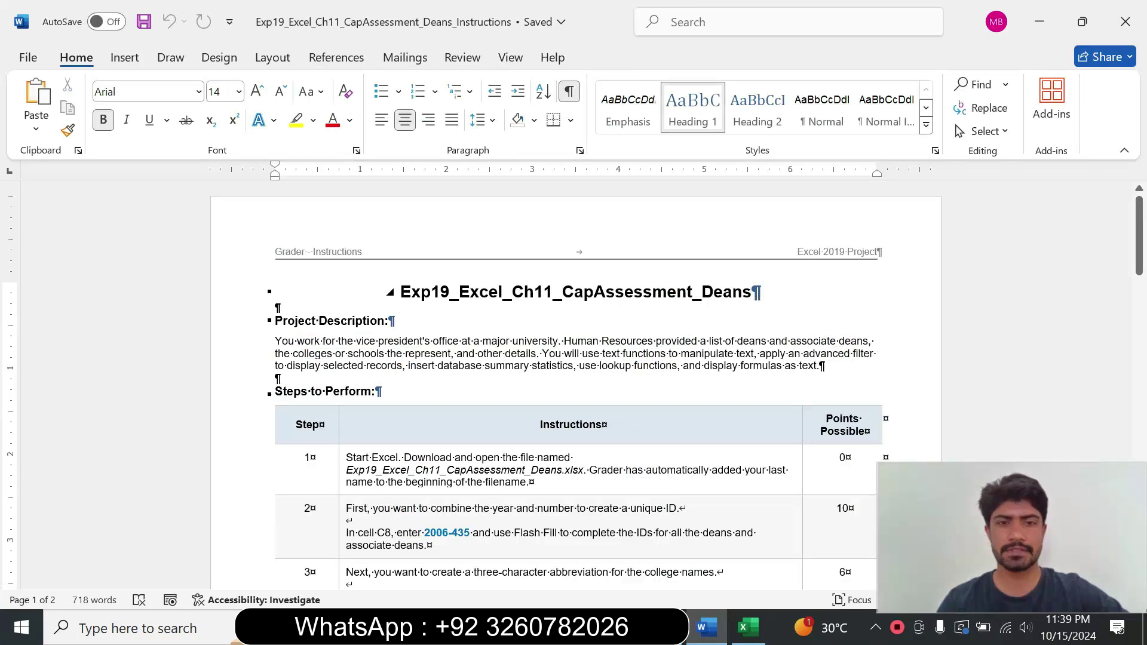
drag(399, 292, 692, 292)
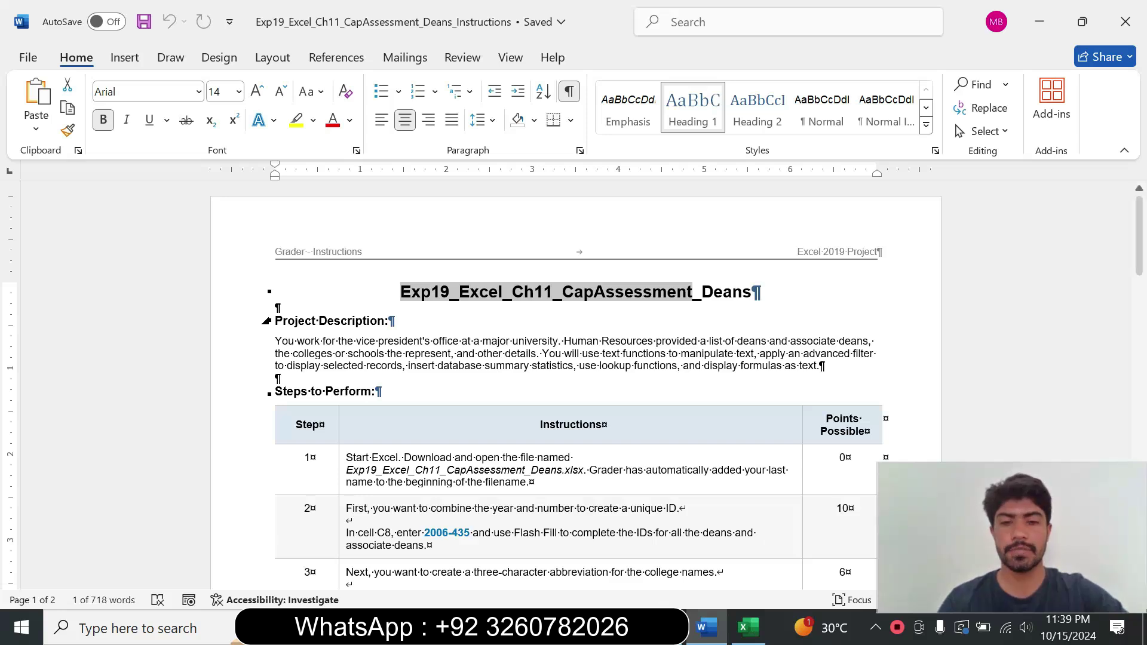
click(719, 407)
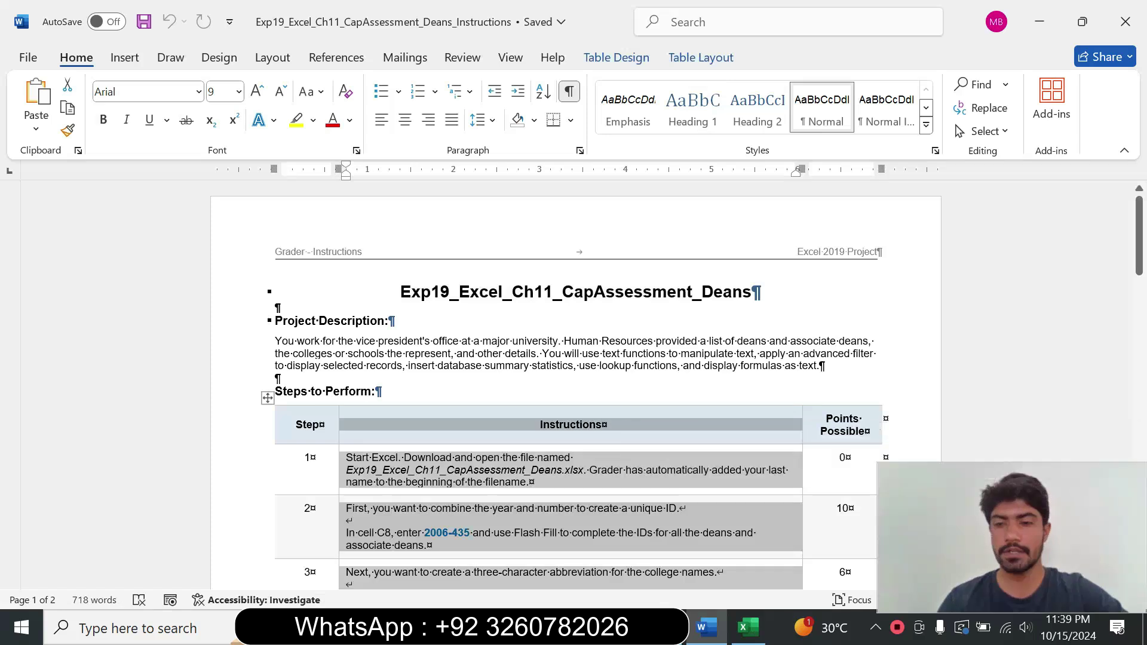
click(696, 353)
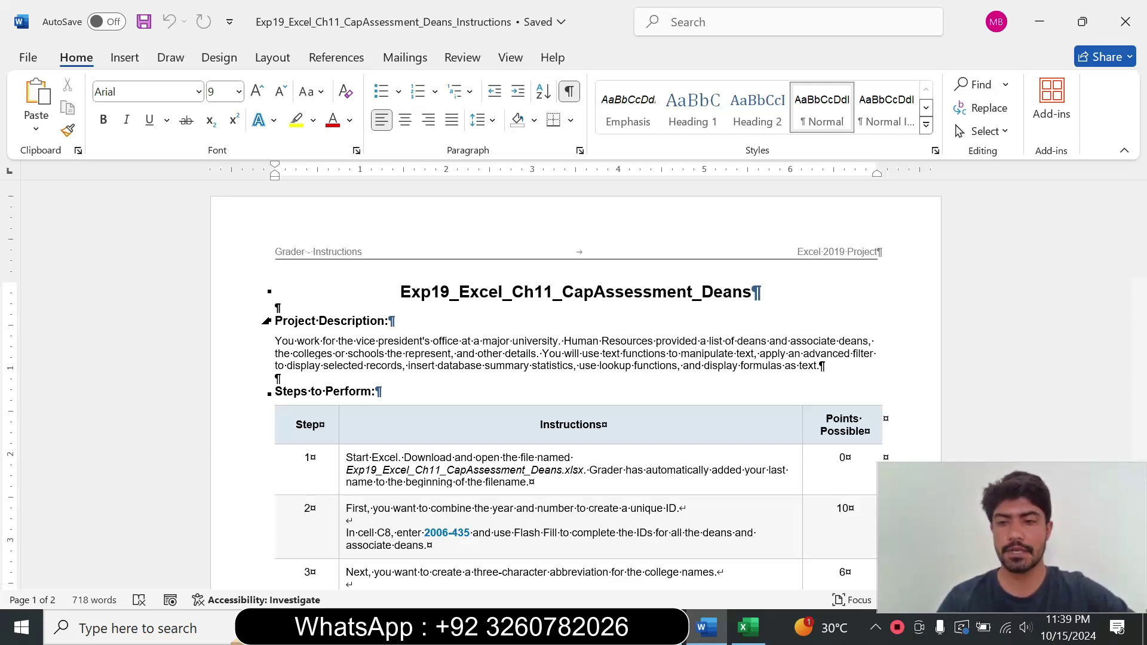
Step: Enlarge the step 1 instruction text to 14 pt and highlight it in yellow
drag(1141, 267, 1141, 294)
click(341, 348)
click(451, 290)
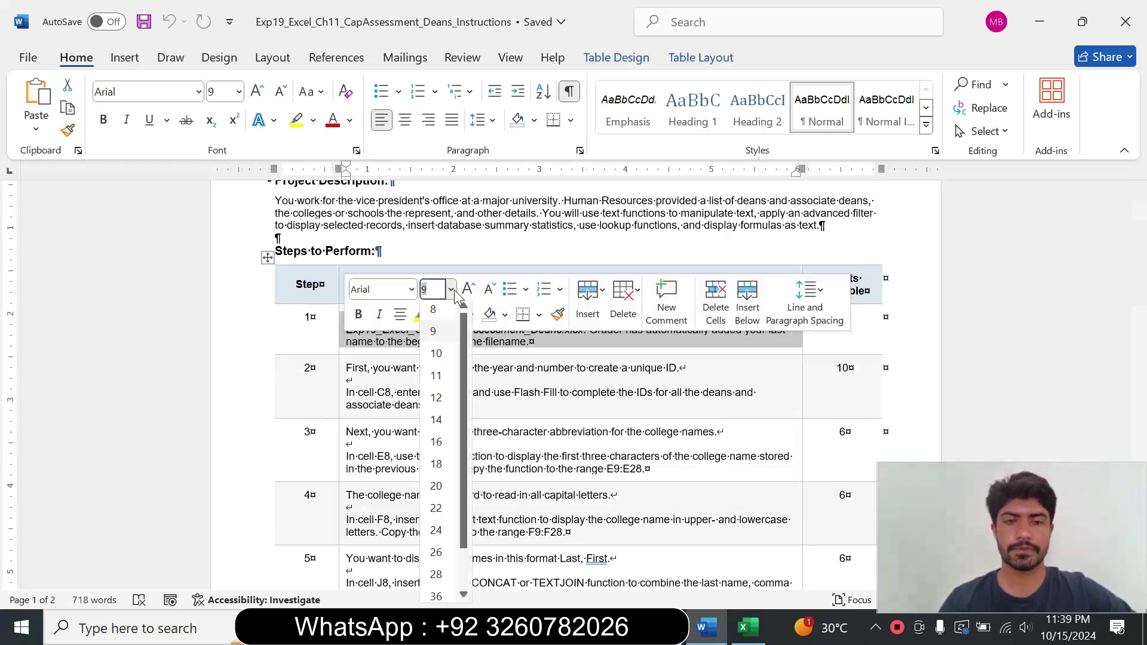
click(429, 334)
click(421, 314)
click(427, 378)
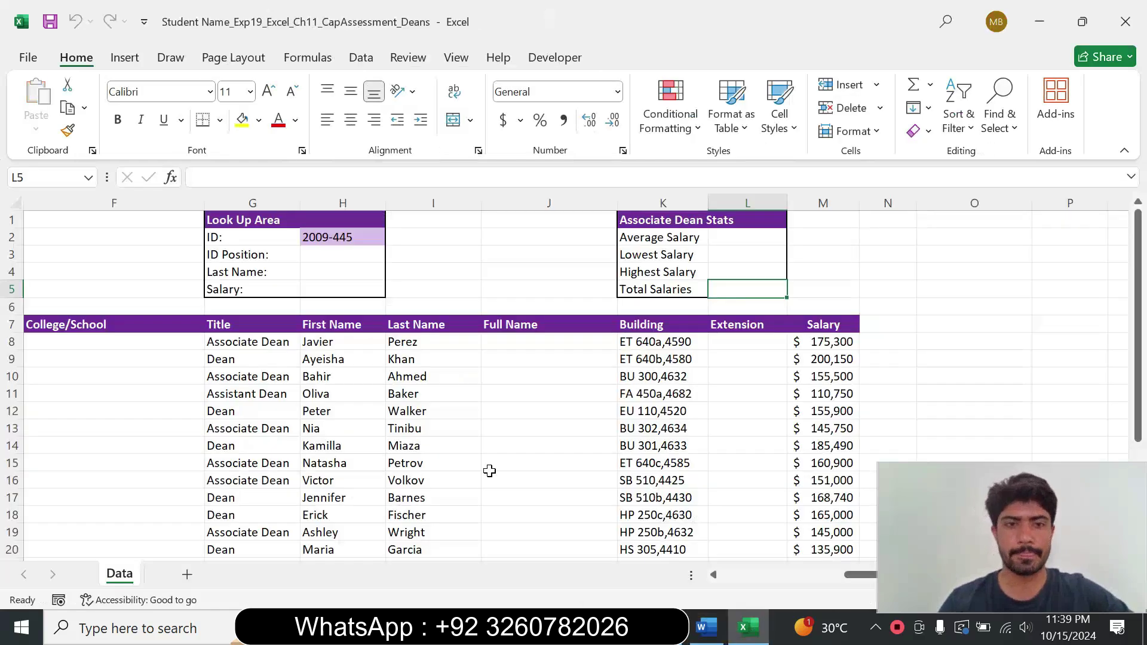
Step: Check the Deans workbook in Excel, return to the Word instructions and reset the step 1 text to 9 pt with no highlight
click(747, 627)
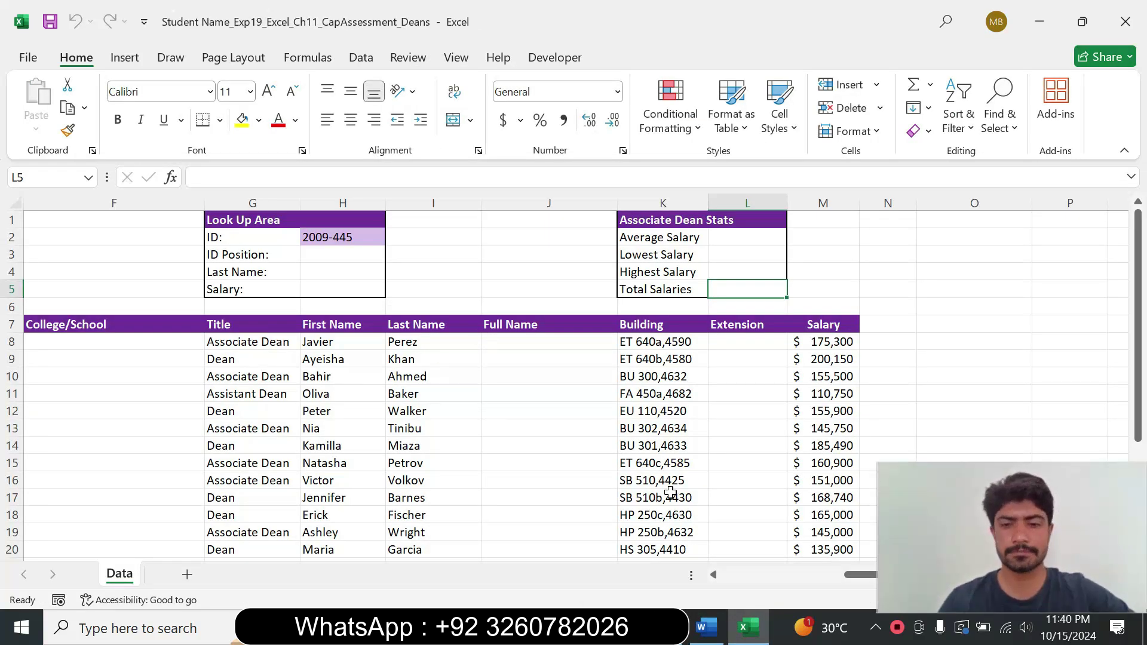
click(707, 626)
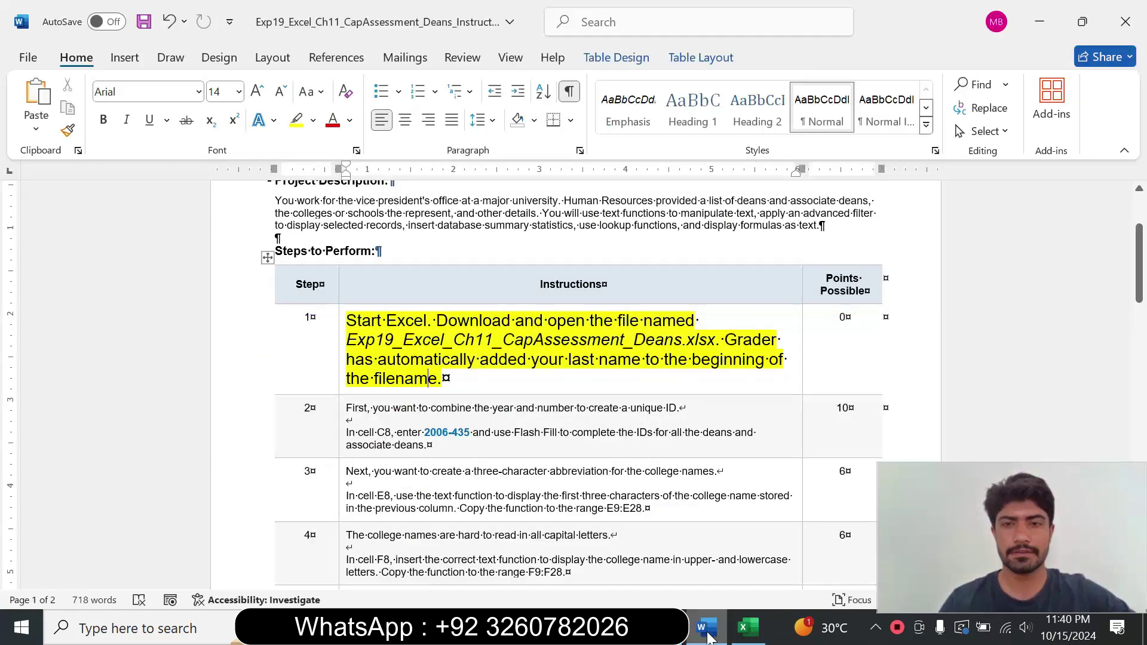
click(339, 358)
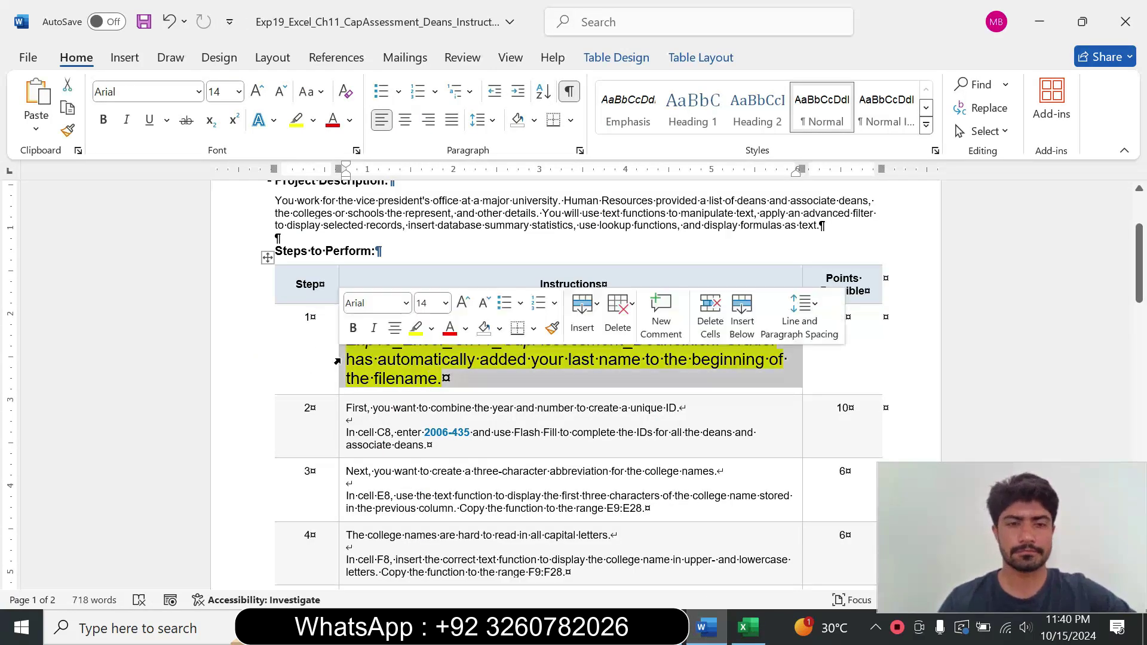
click(446, 303)
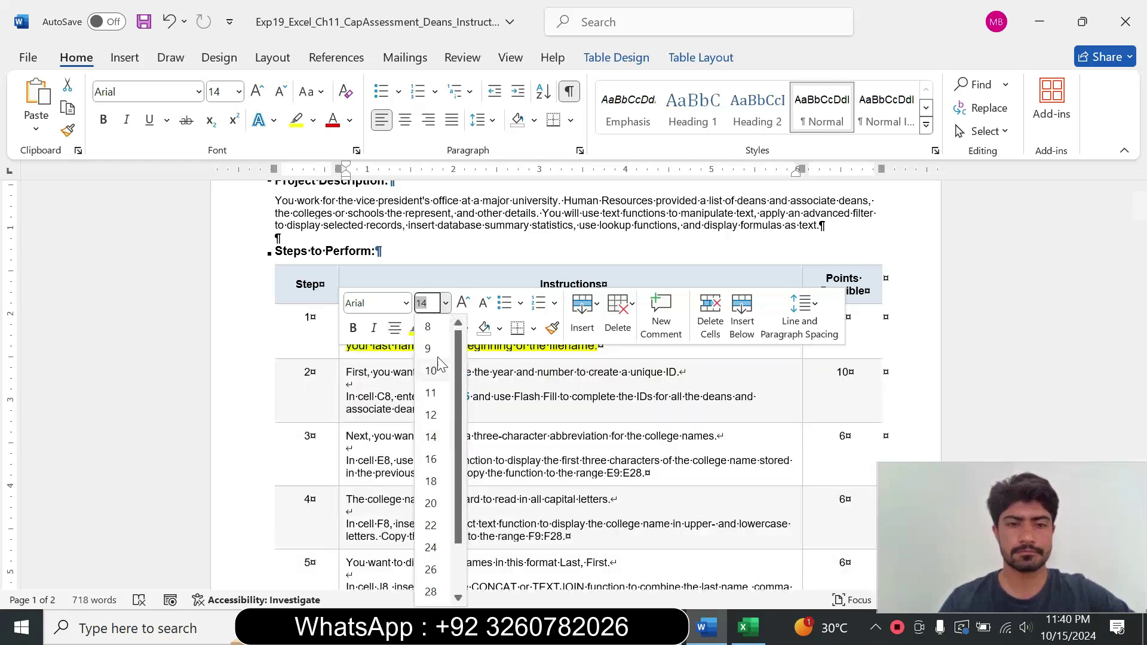
click(429, 348)
click(434, 330)
click(457, 474)
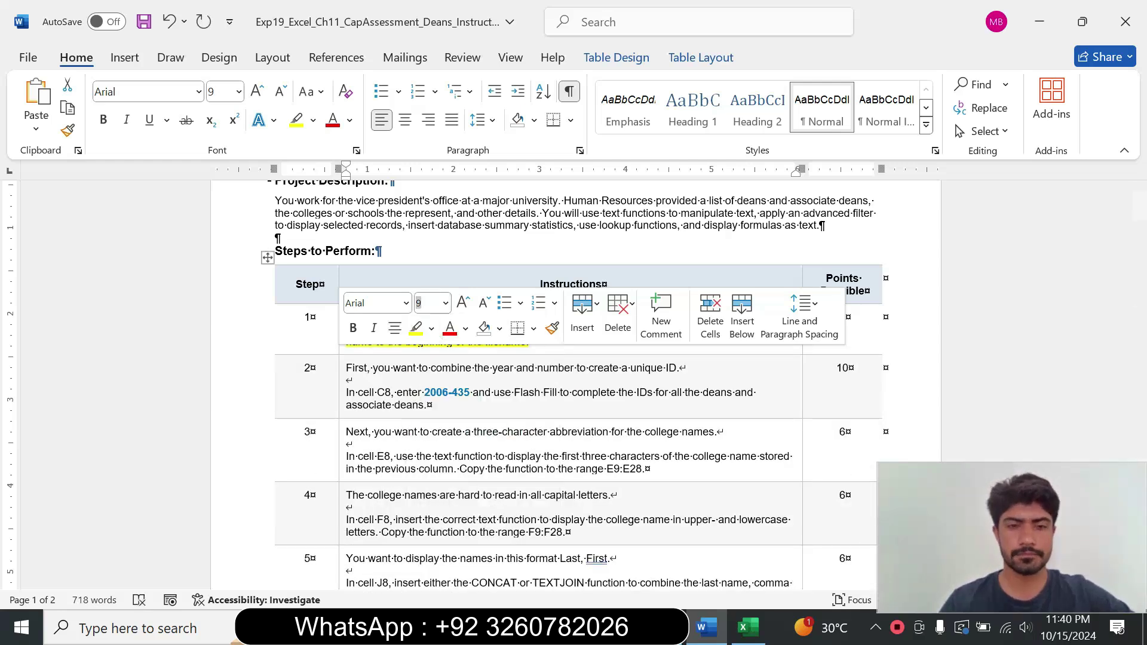
Step: Enlarge the step 2 instruction text to 14 pt and highlight it in turquoise
click(340, 402)
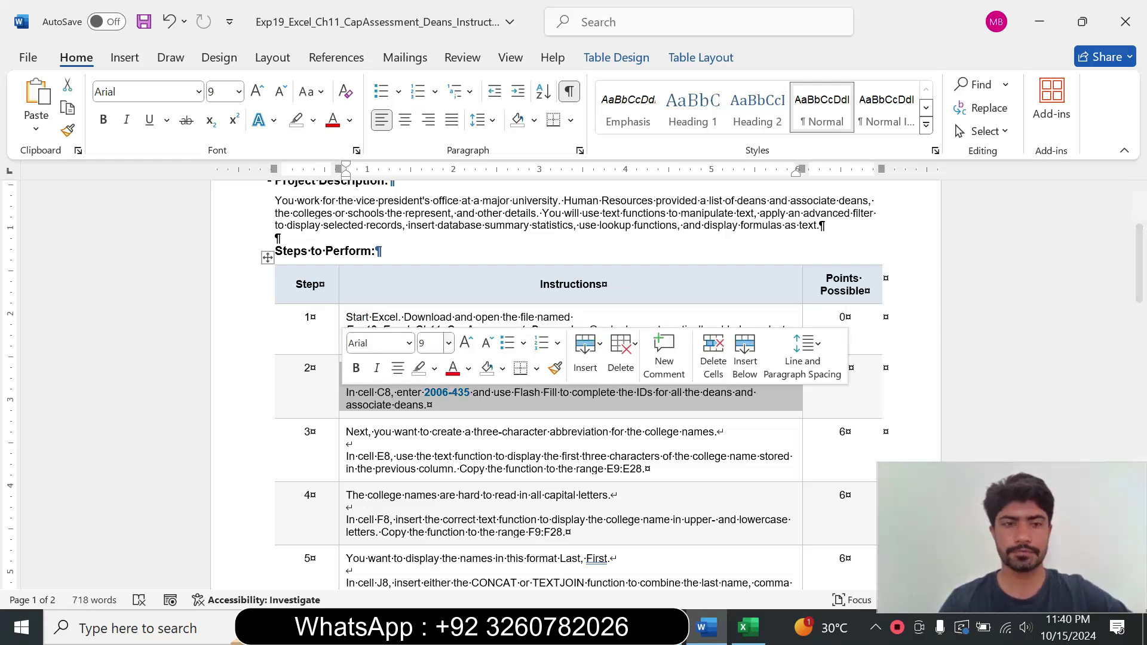
click(448, 343)
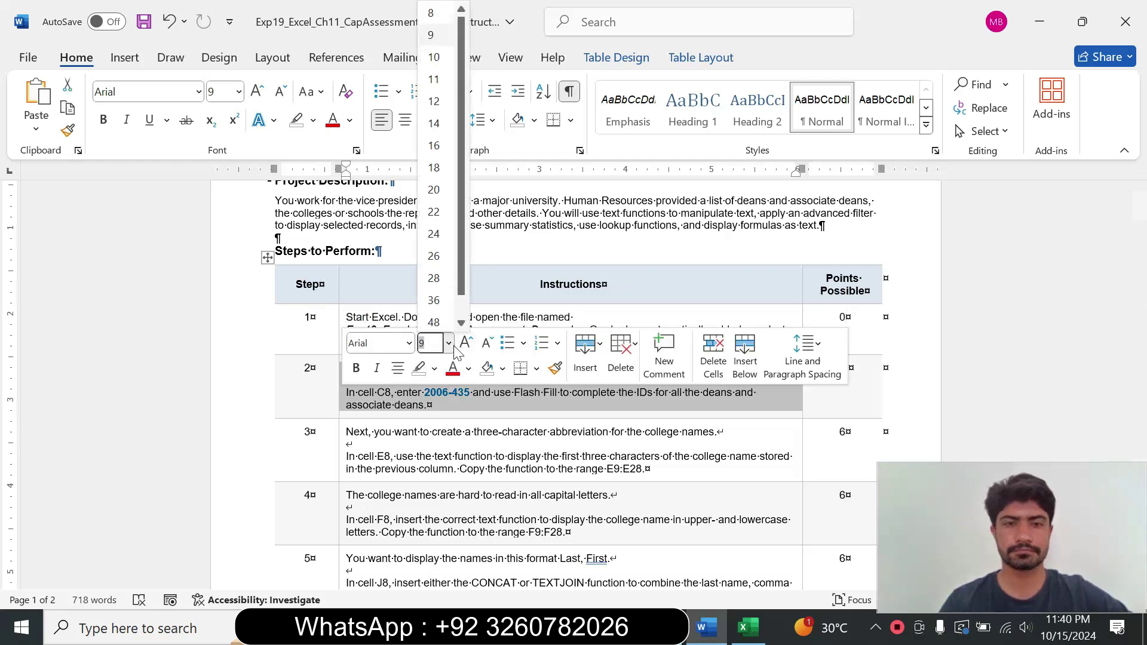
click(434, 123)
click(313, 120)
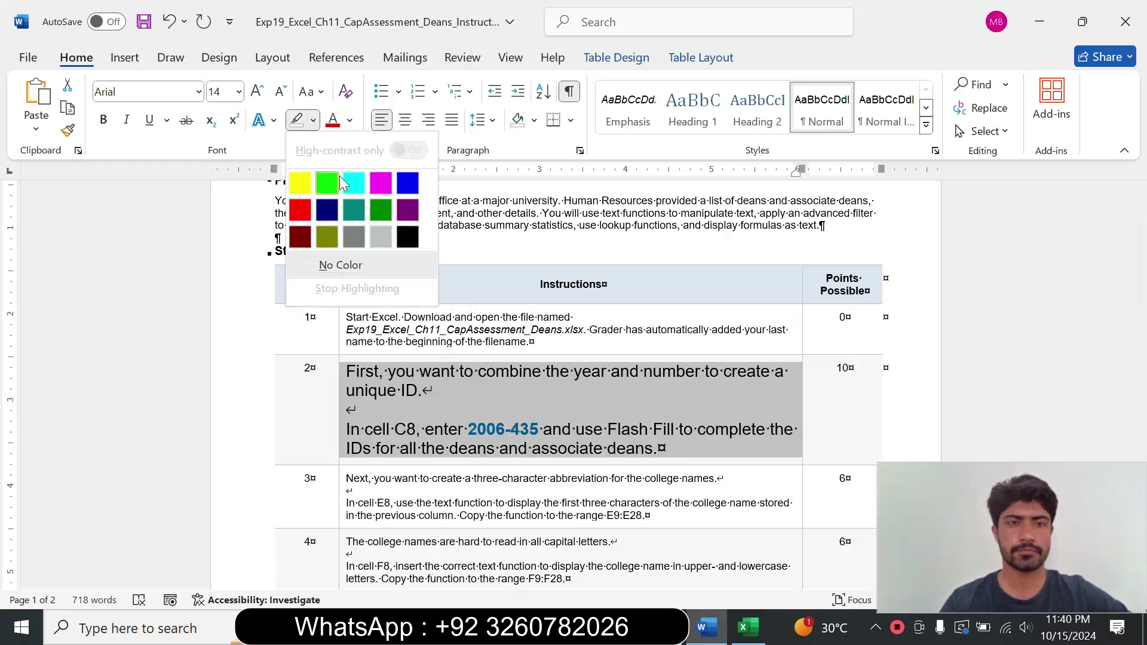
click(344, 174)
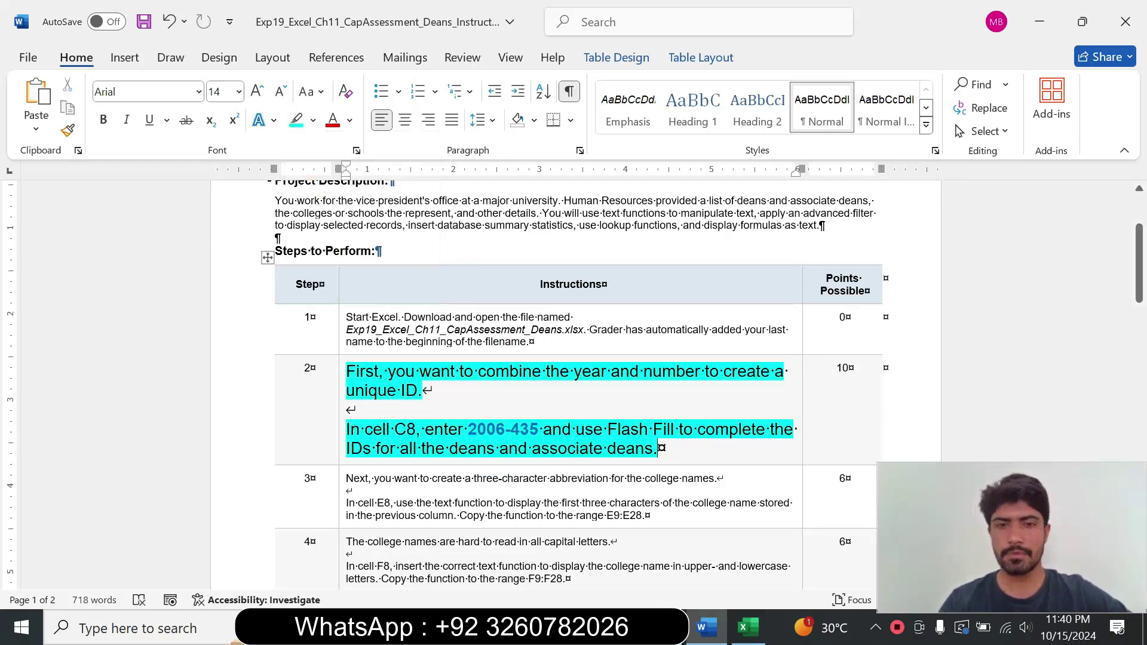
Step: Read the step 2 instructions and copy the bold ID value meant for cell C8
drag(345, 371, 432, 391)
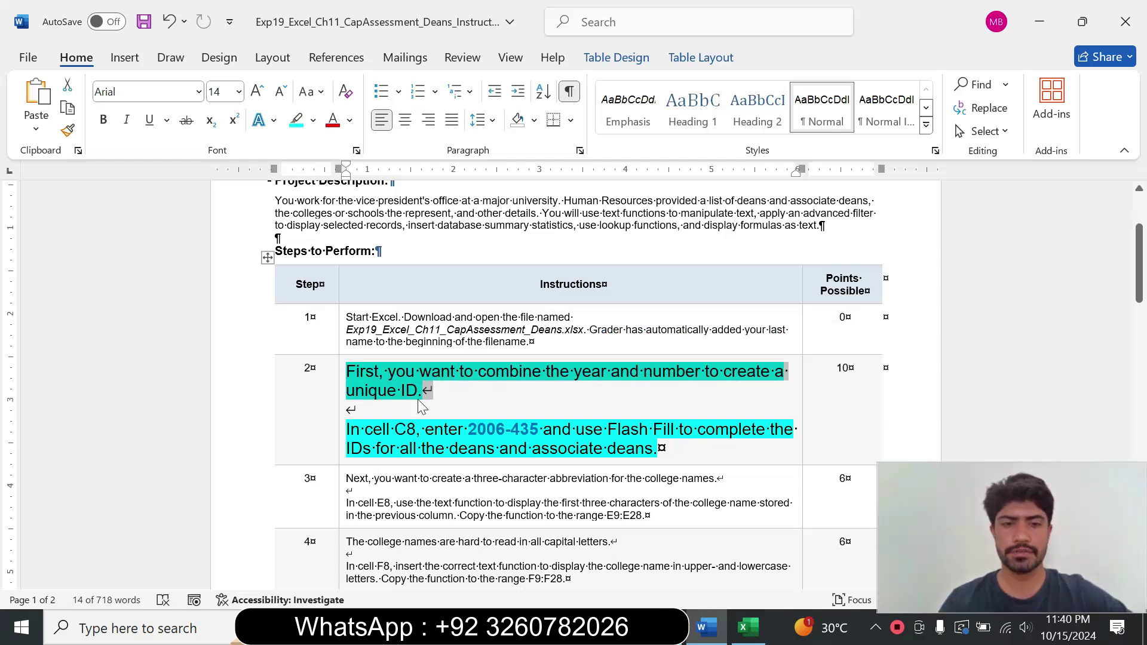
drag(346, 429, 658, 447)
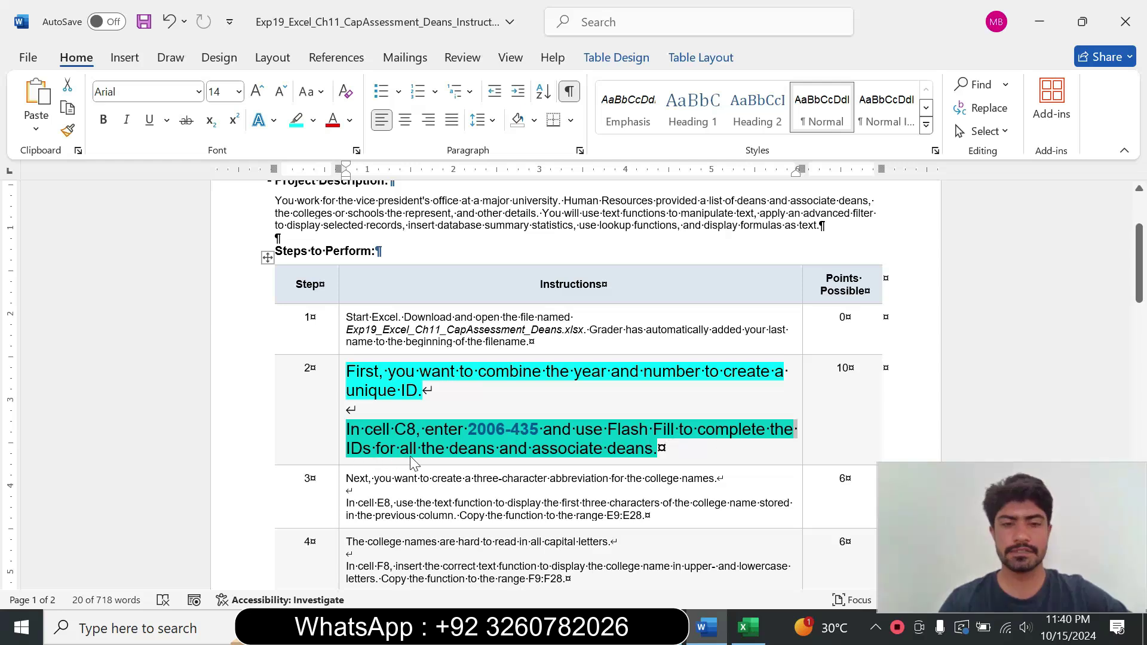
click(593, 449)
drag(468, 430, 540, 431)
key(ctrl+c)
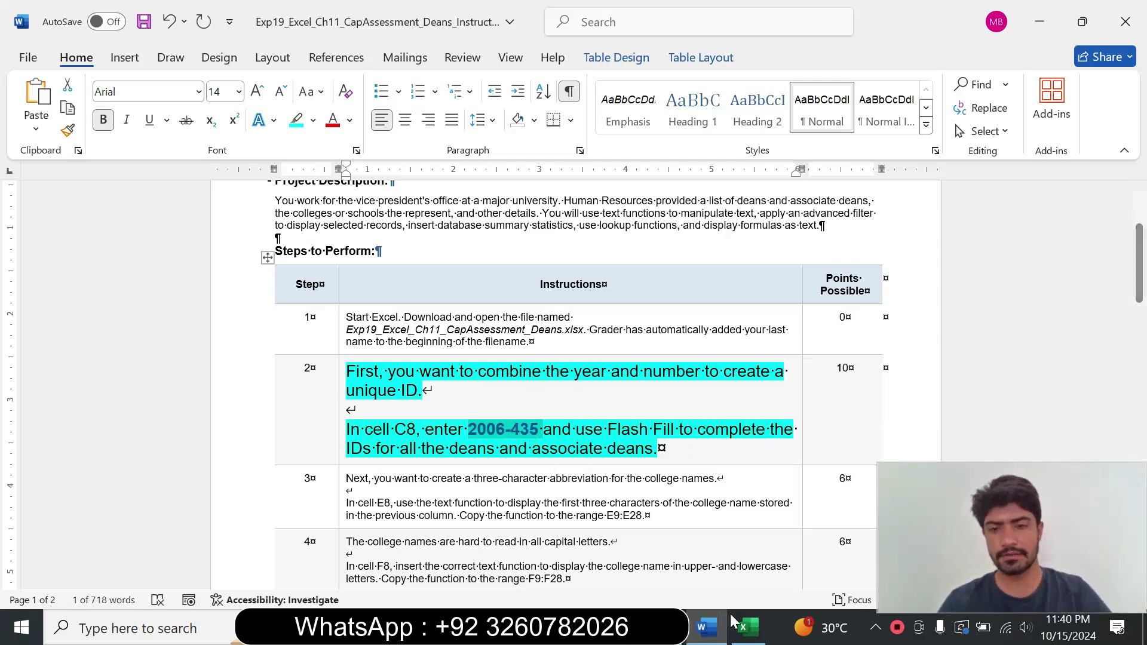
Step: Switch to the Deans workbook in Excel and paste the copied ID into cell C8 of the ID column
click(747, 627)
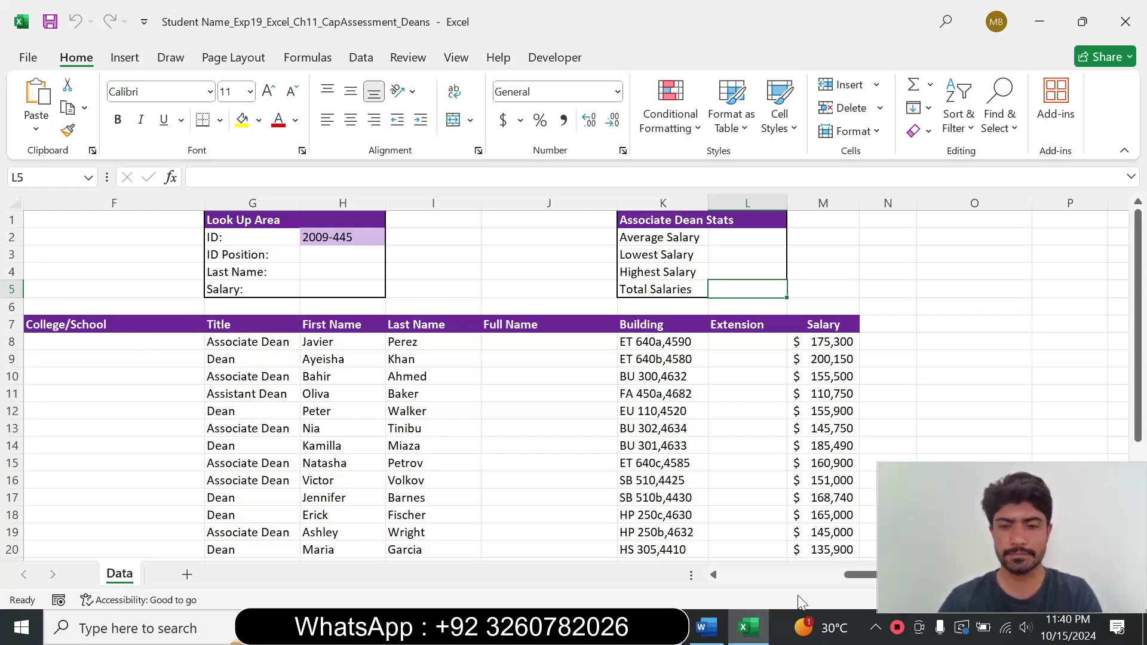
drag(860, 574, 769, 574)
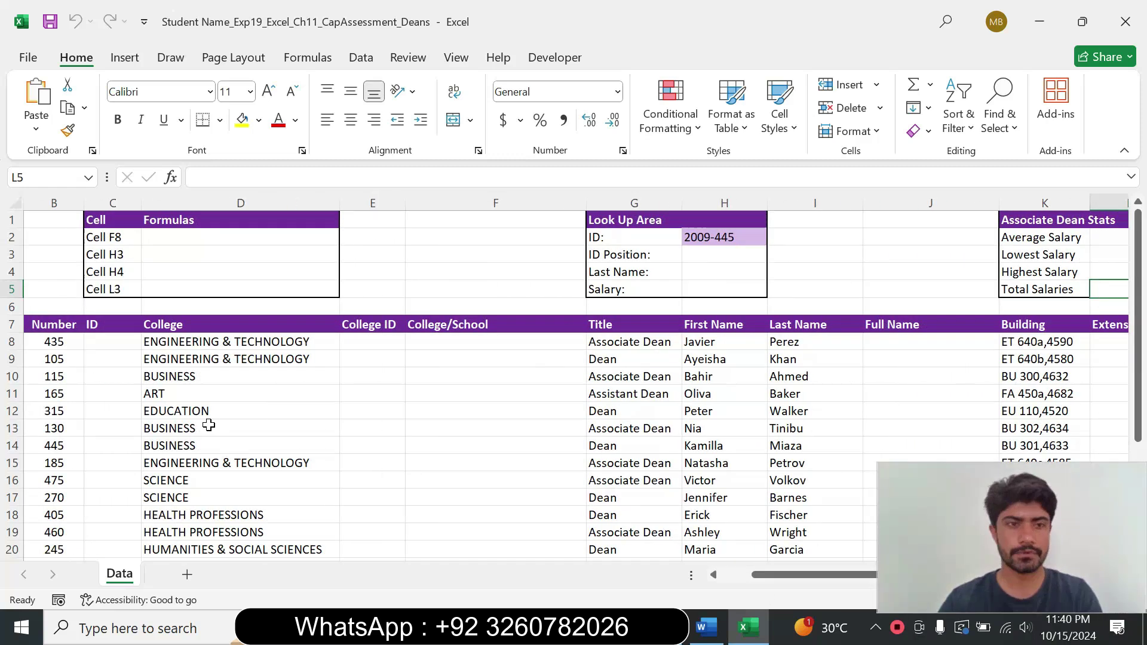
click(111, 342)
click(195, 177)
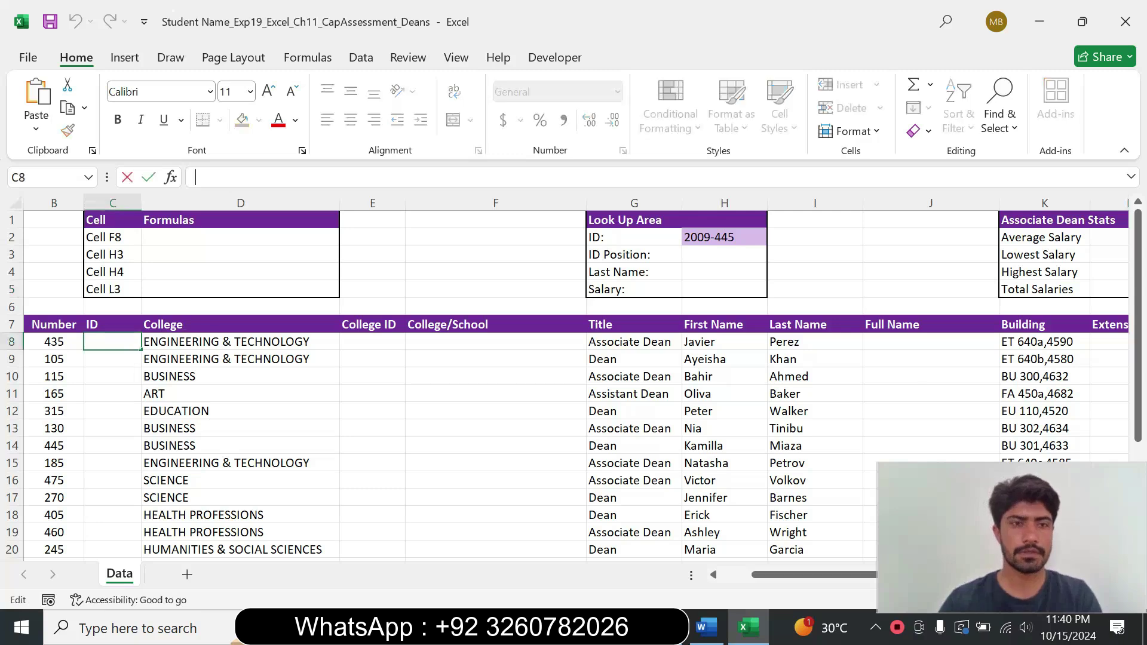
key(ctrl+v)
key(Return)
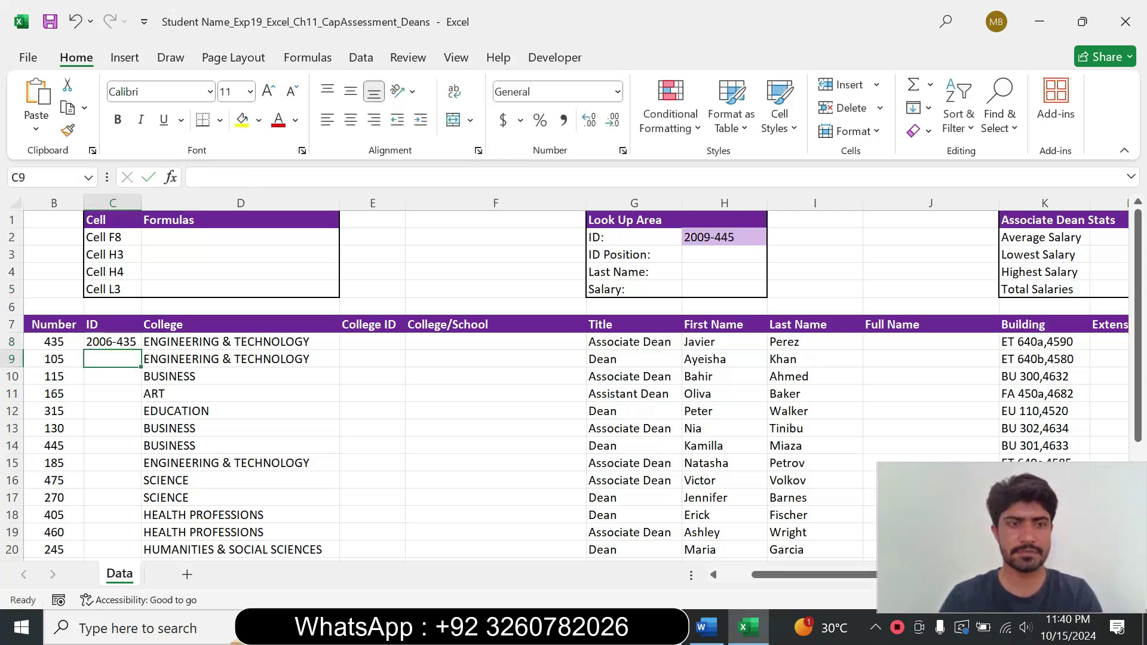
Step: Recheck step 2 in Word, and back in Excel complete the ID column from cell C8 using Flash Fill
click(706, 626)
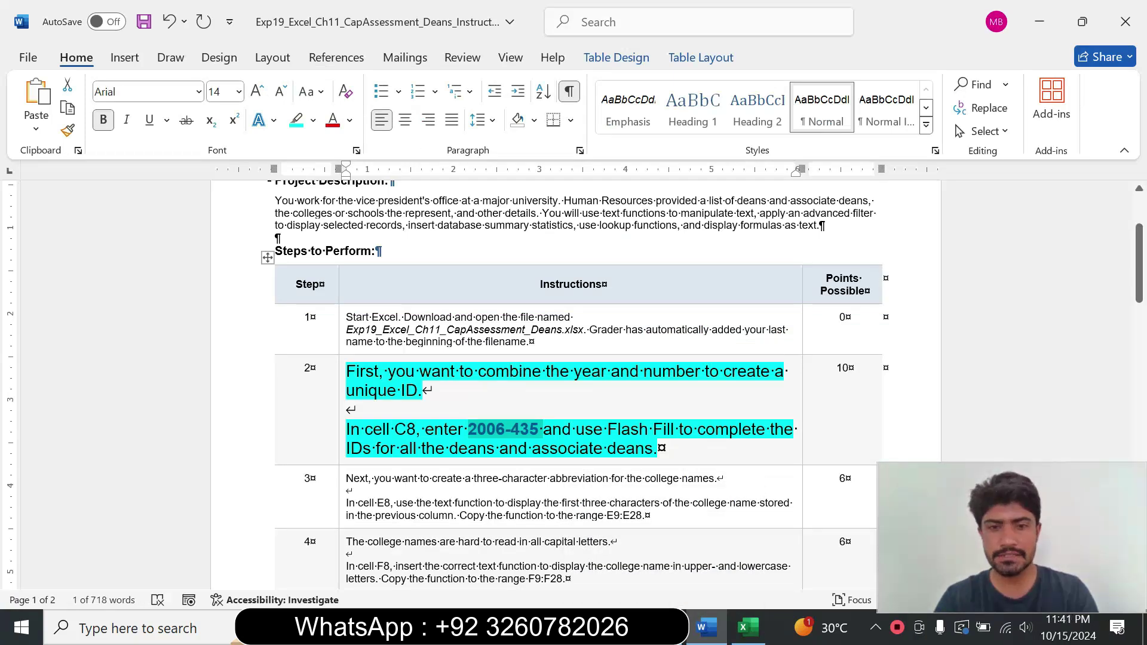
click(747, 627)
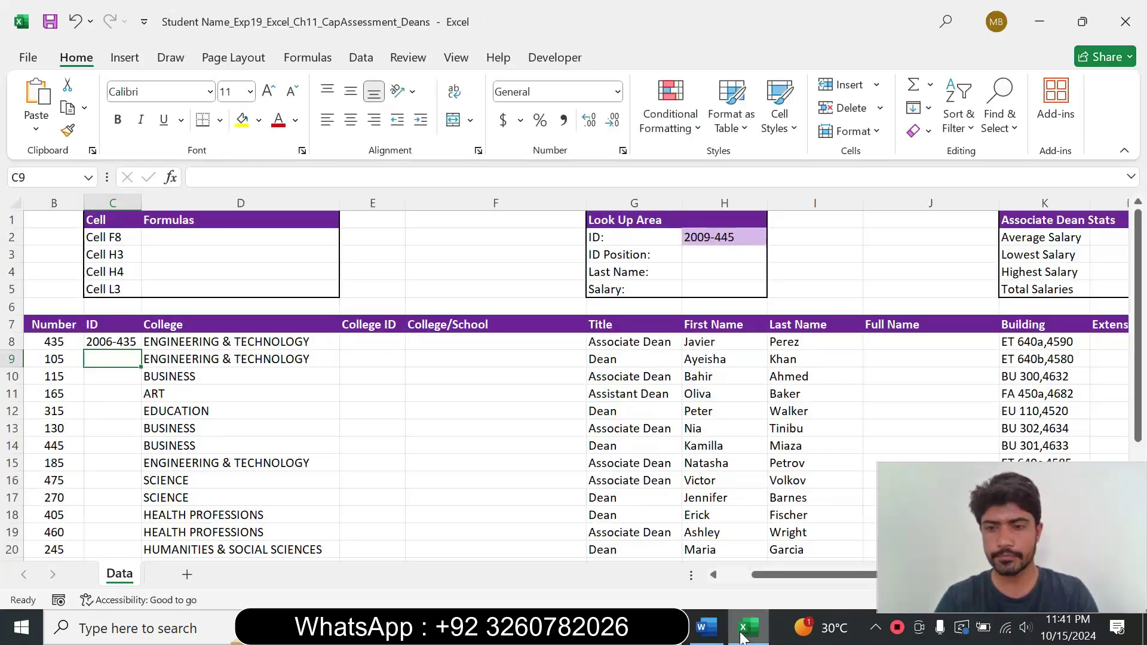
click(130, 346)
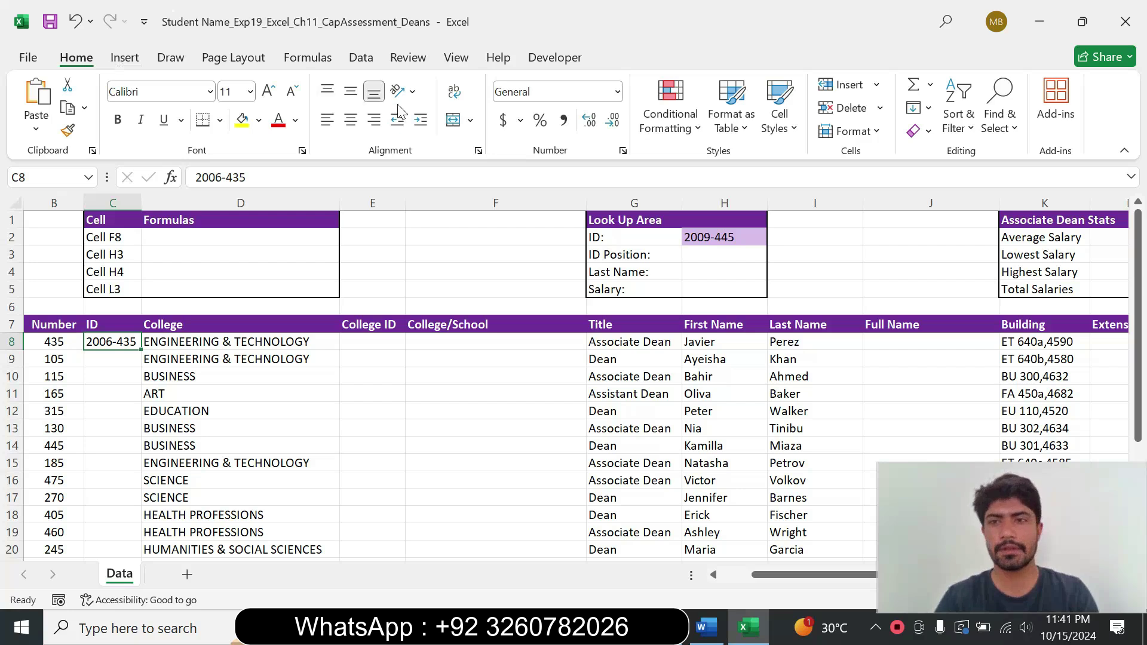
click(928, 109)
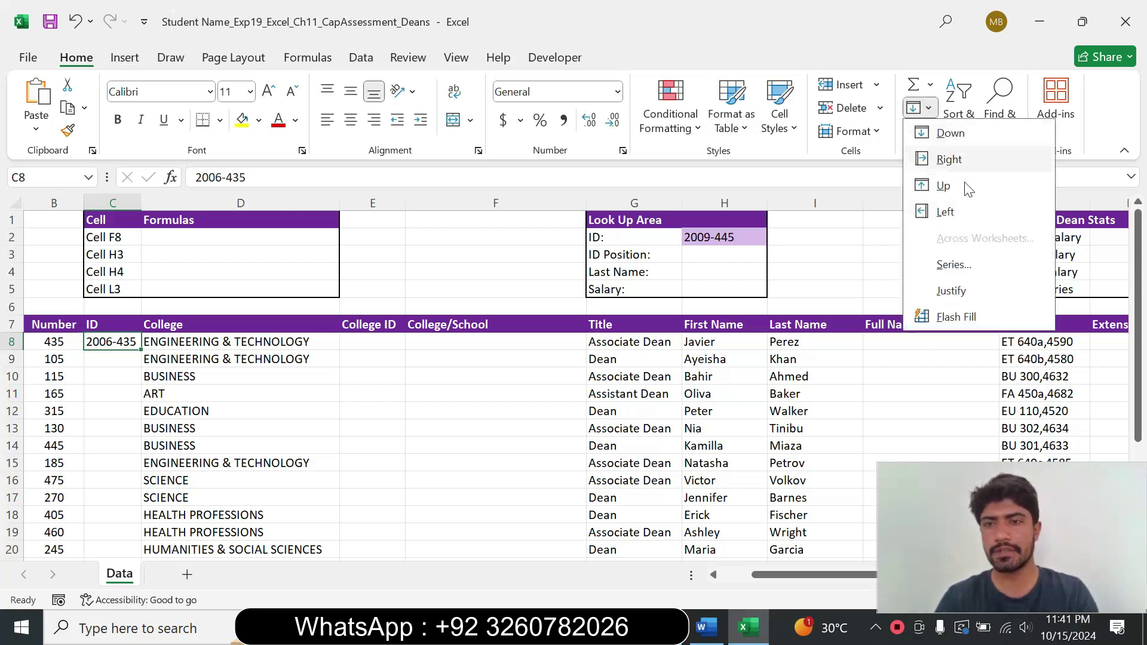
click(954, 317)
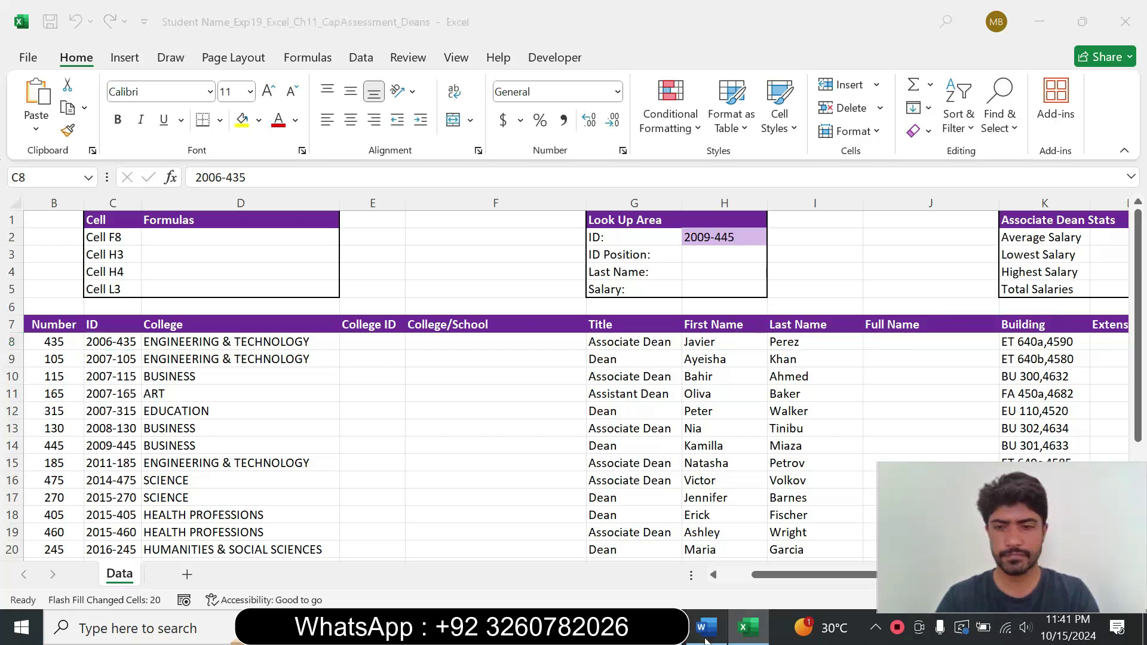
Step: Return to the Word instructions and reset the step 2 text to 9 pt with no highlight color
click(706, 627)
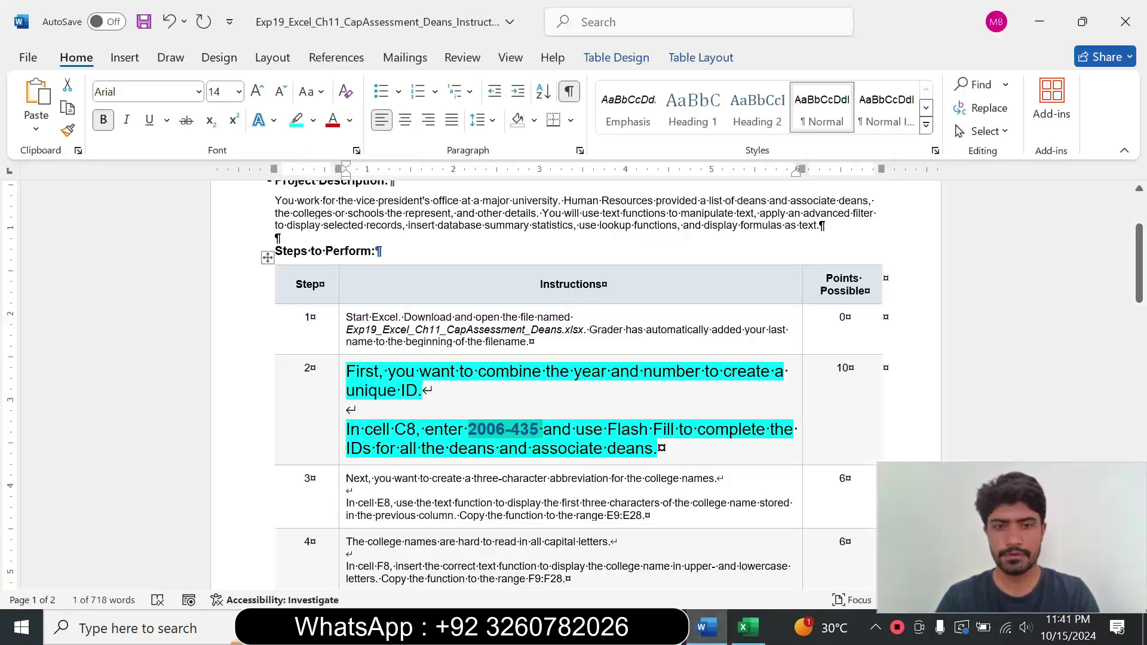
click(343, 417)
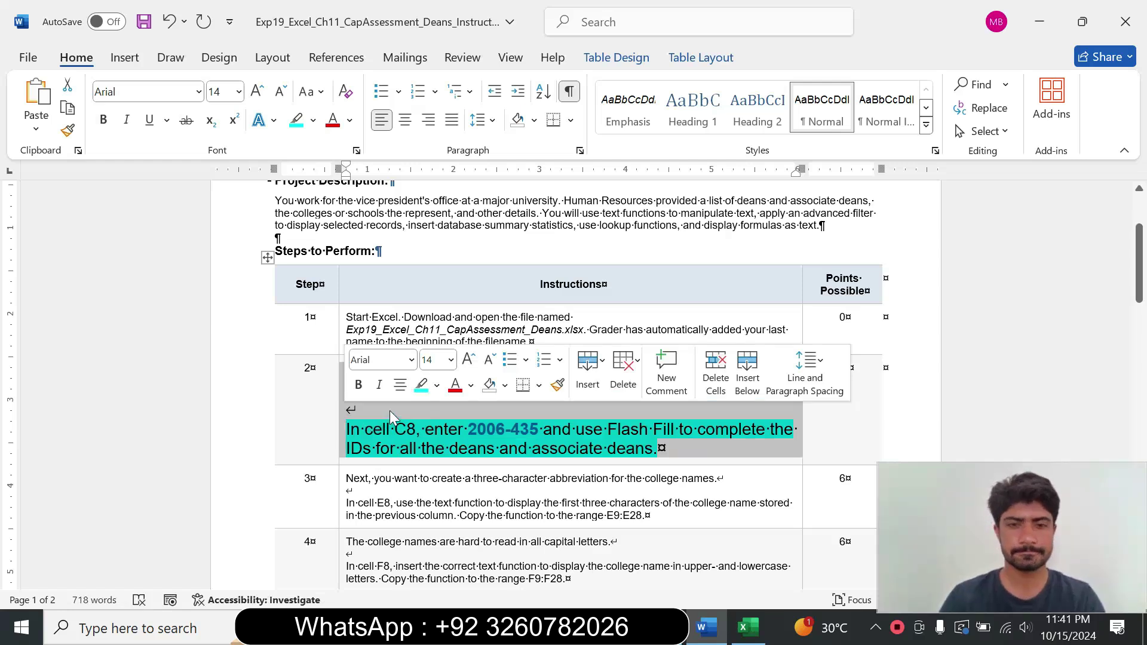
click(452, 364)
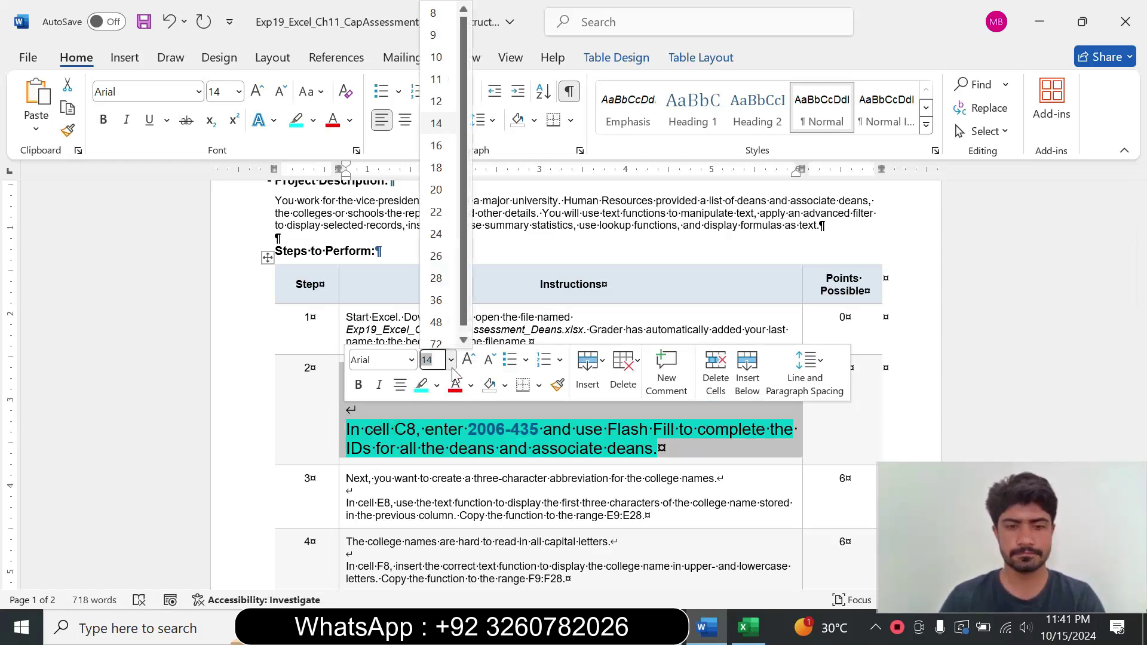
click(433, 35)
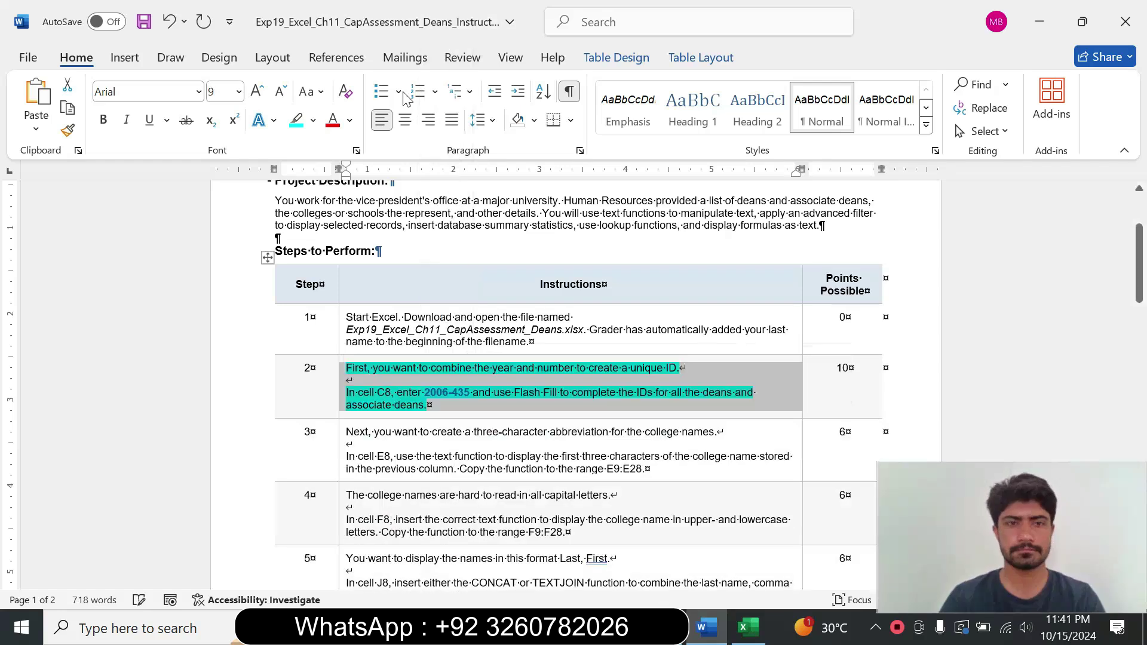
click(313, 121)
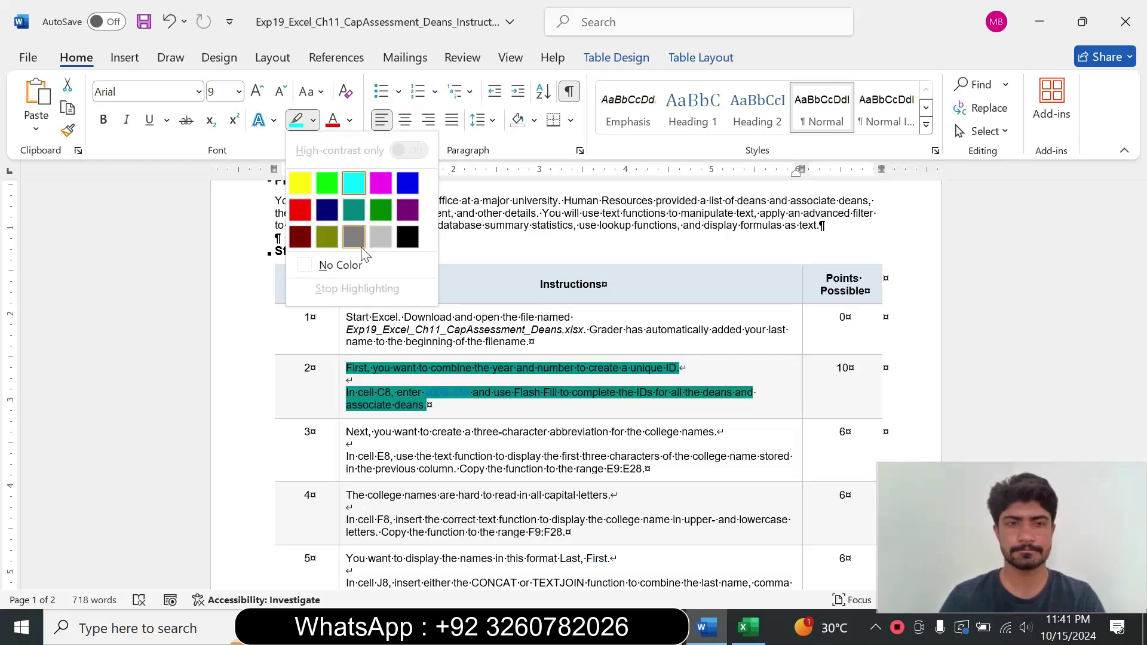
click(352, 265)
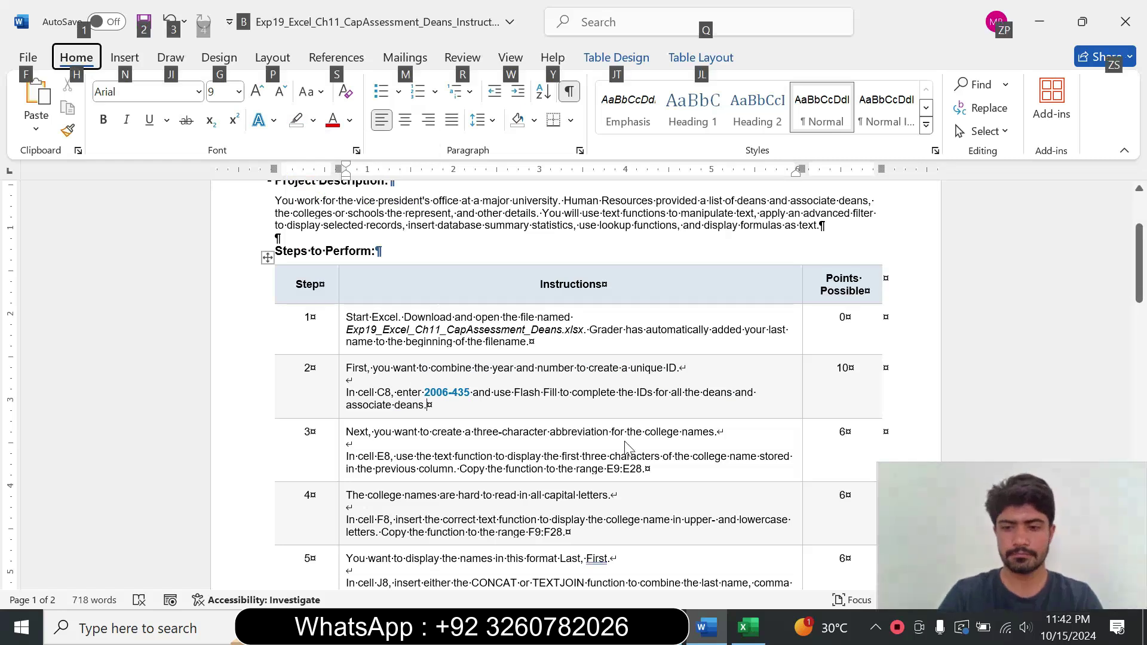
Step: Enlarge the step 3 instruction text to 14 pt and highlight it in turquoise
click(624, 443)
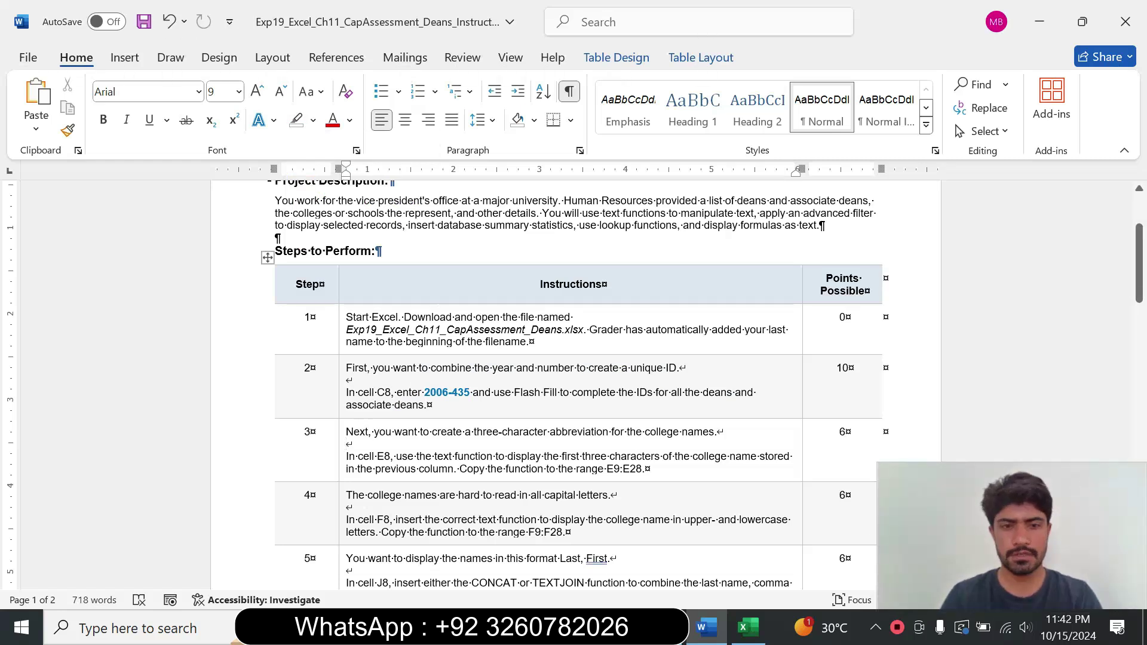
click(338, 463)
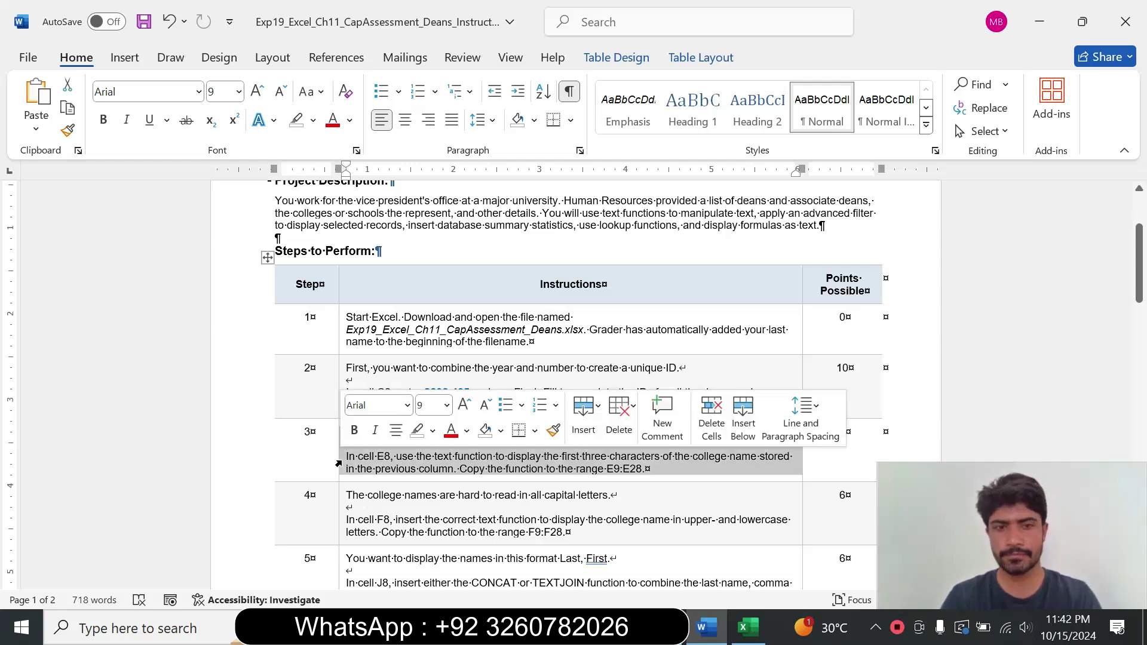
click(446, 406)
click(432, 162)
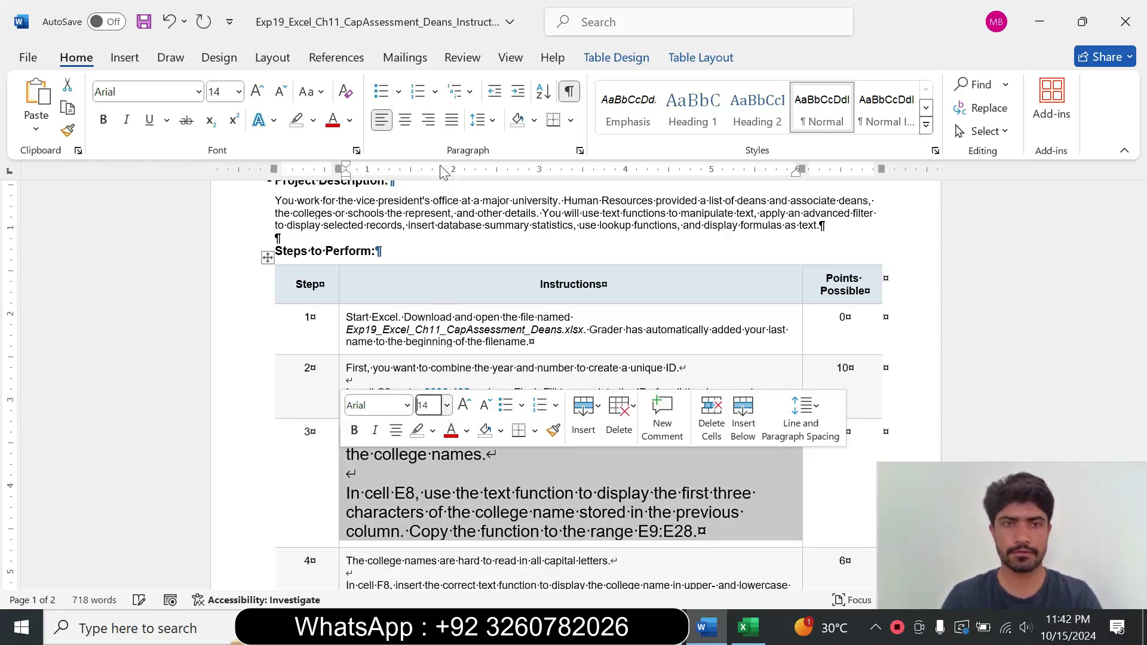
click(313, 121)
click(357, 184)
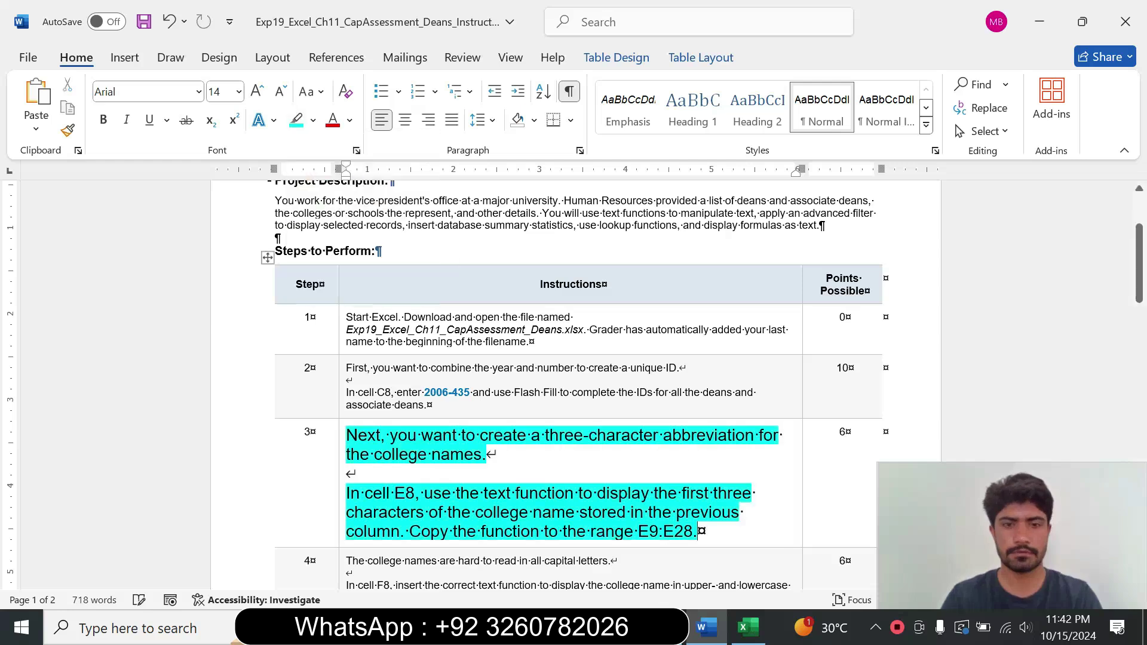
Step: Read the step 3 instructions, switch to the Deans workbook in Excel and select cell E8 in the College ID column
drag(1144, 281, 1145, 306)
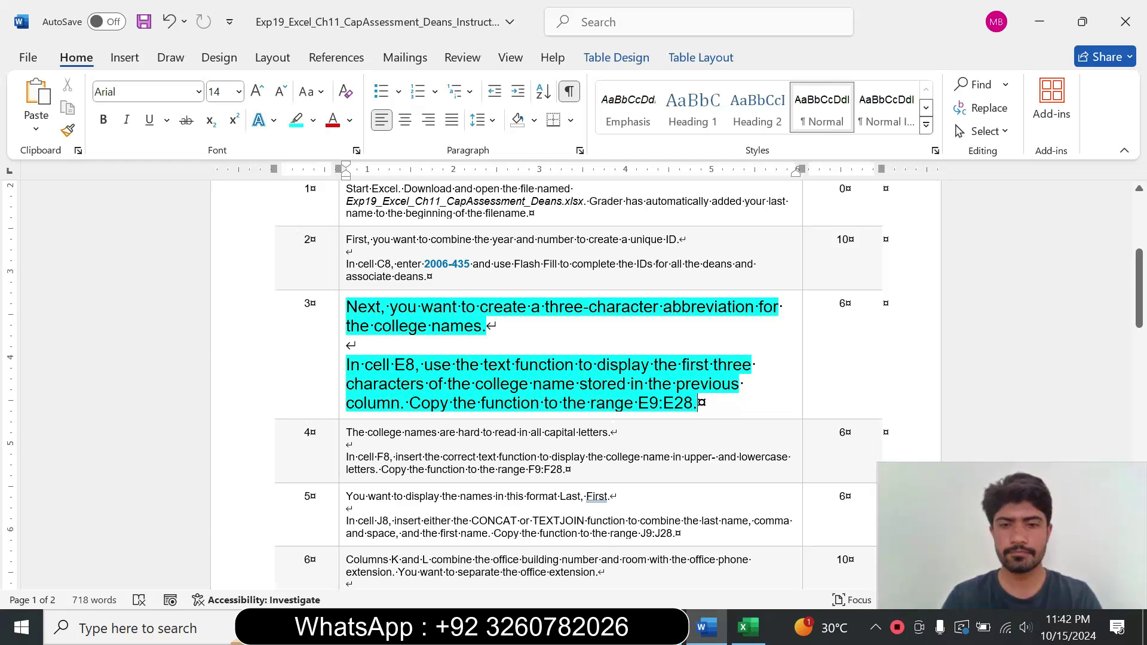
drag(346, 365, 697, 402)
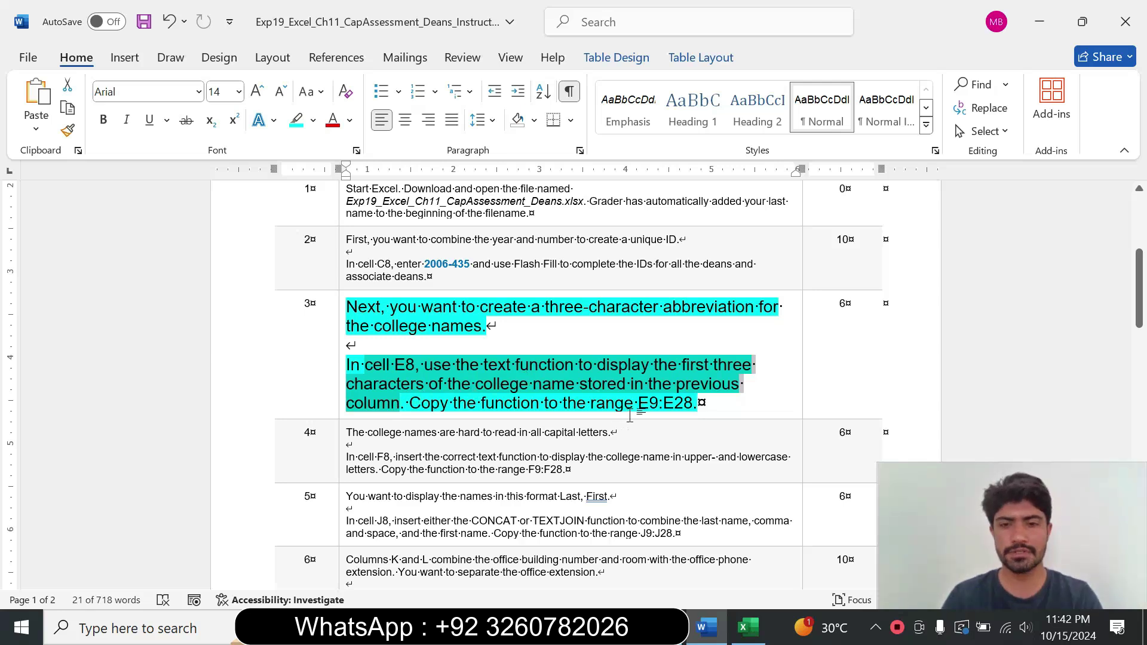
click(746, 640)
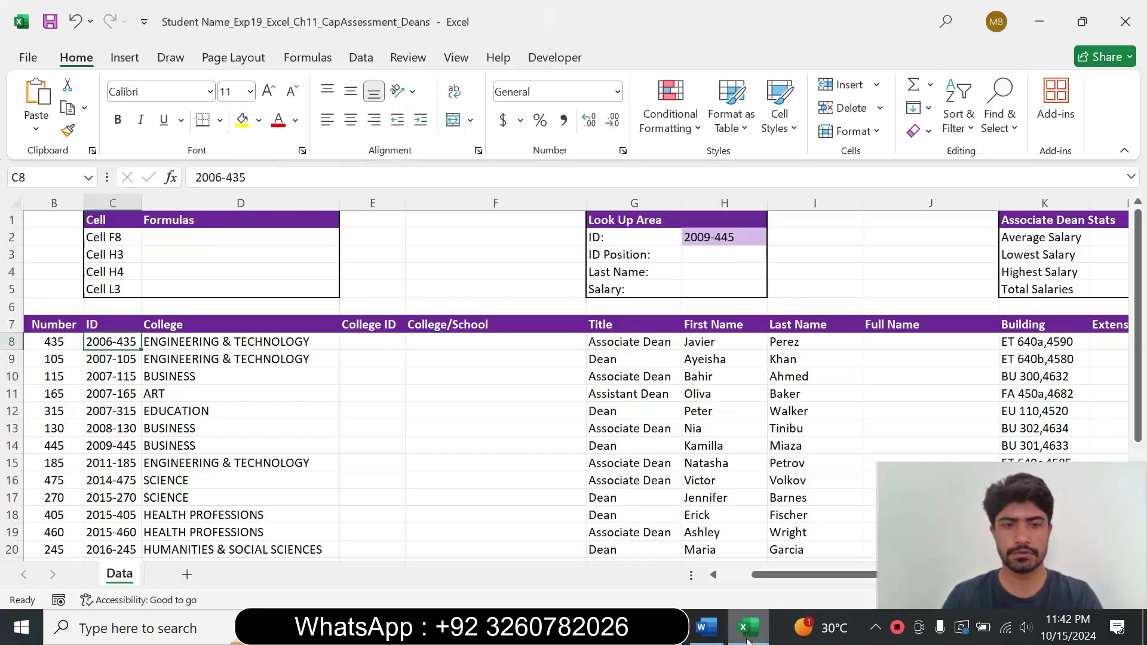
click(376, 348)
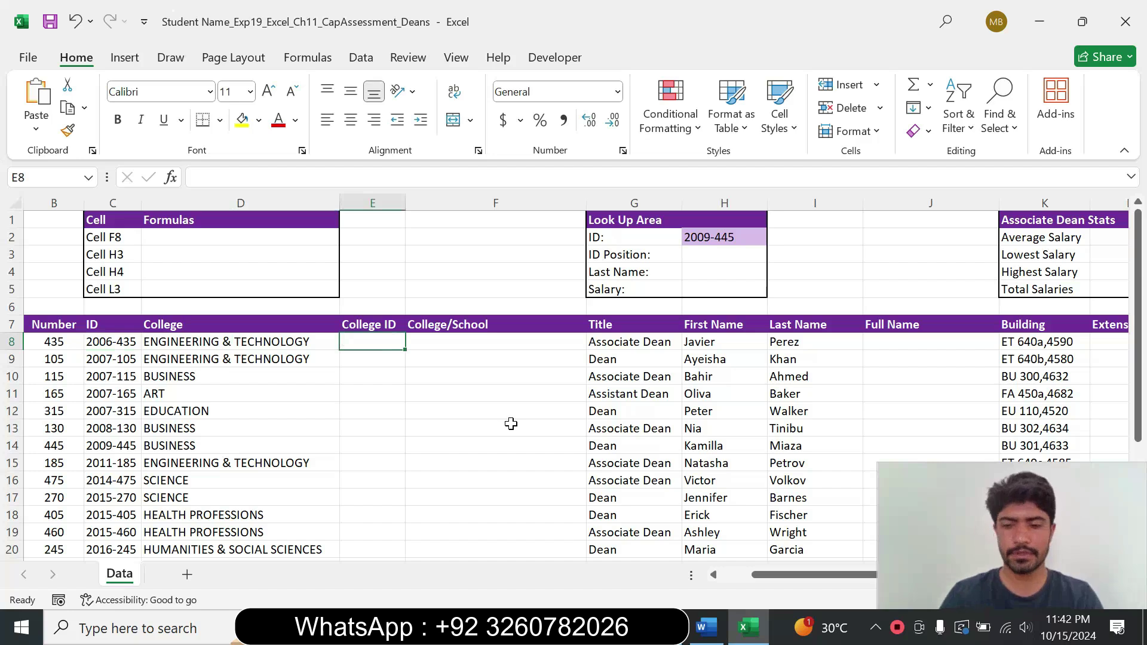
Step: Try the formula =TEXT(D8,3) in cell E8, rechecking the step 3 wording in Word before completing it
text(=)
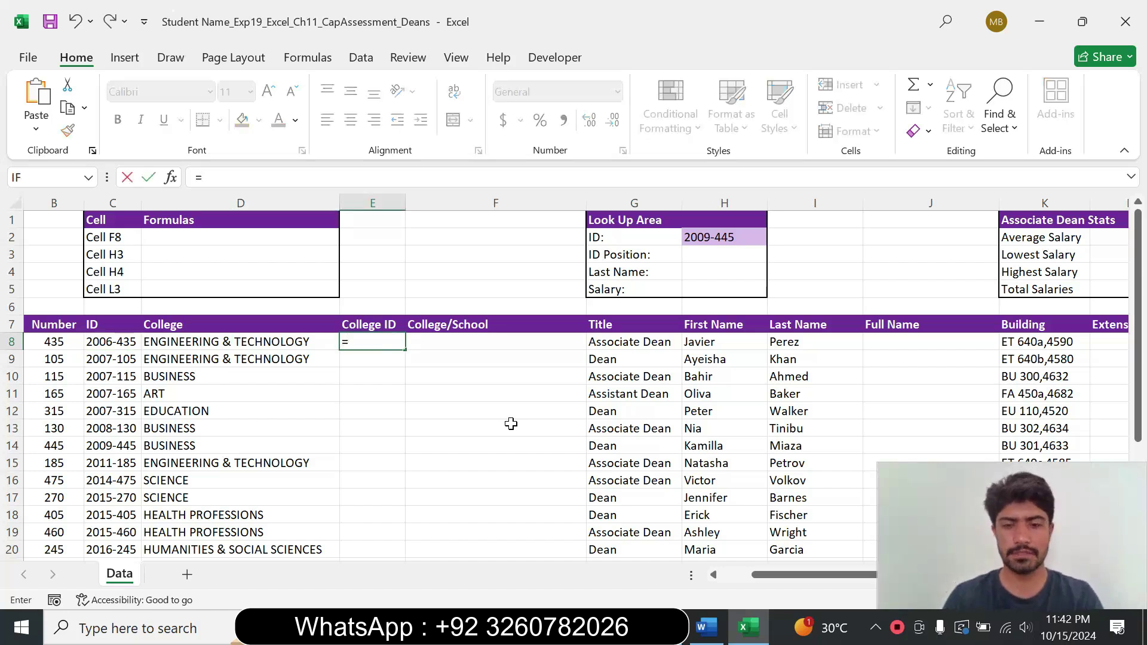
click(706, 629)
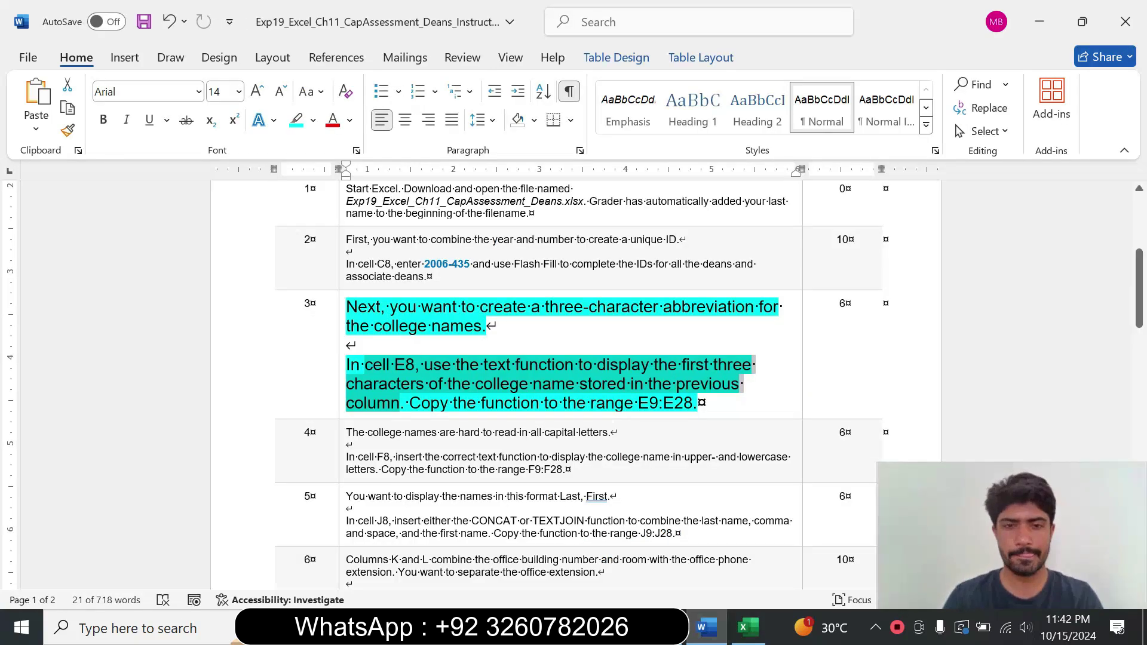
click(746, 627)
text(text)
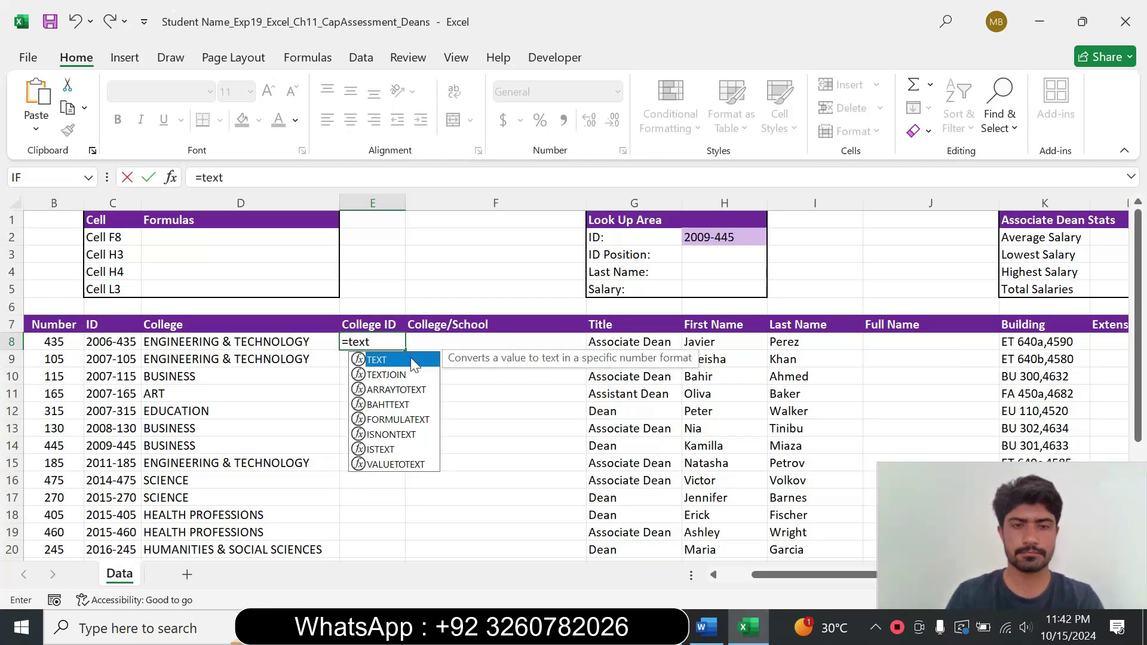
key(Tab)
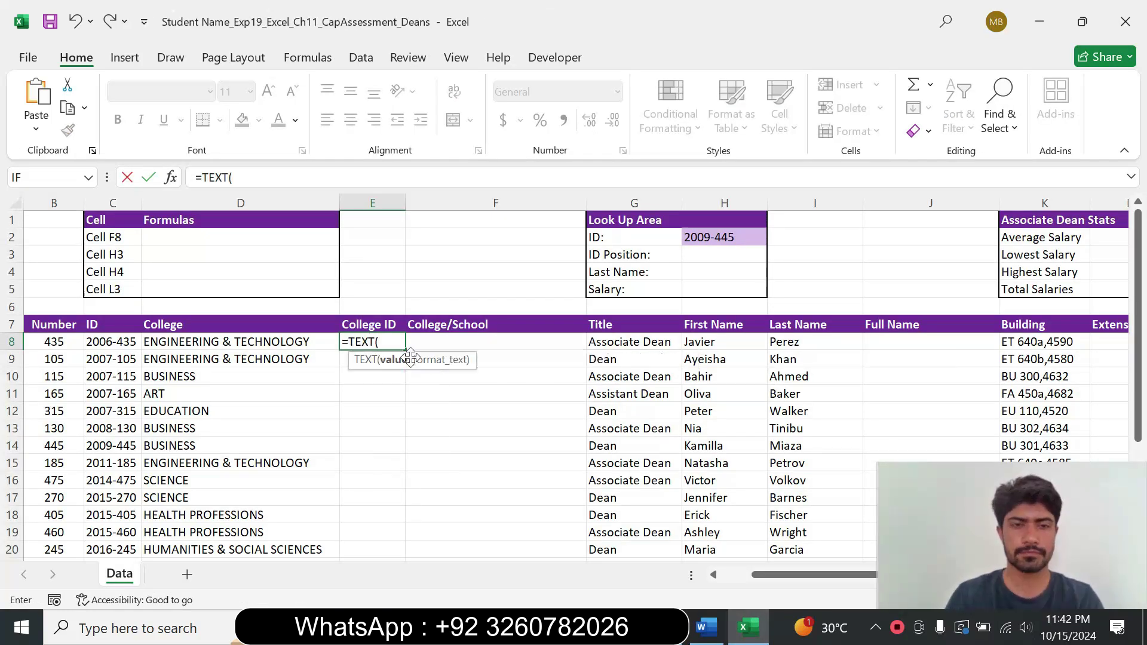
click(273, 345)
text(,)
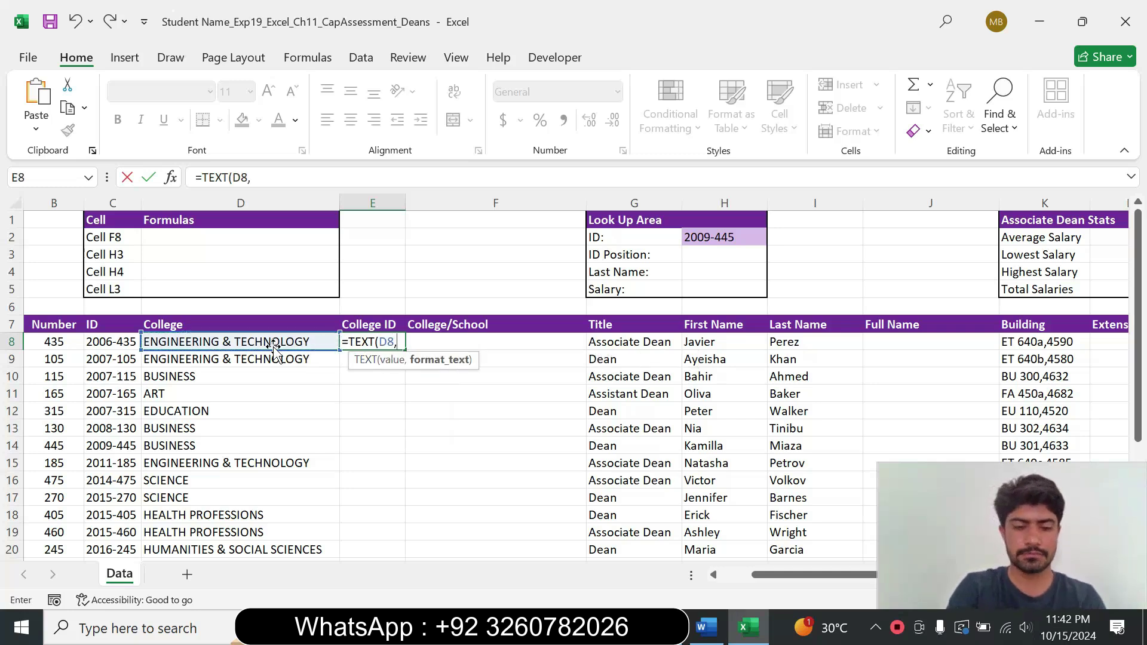
text())
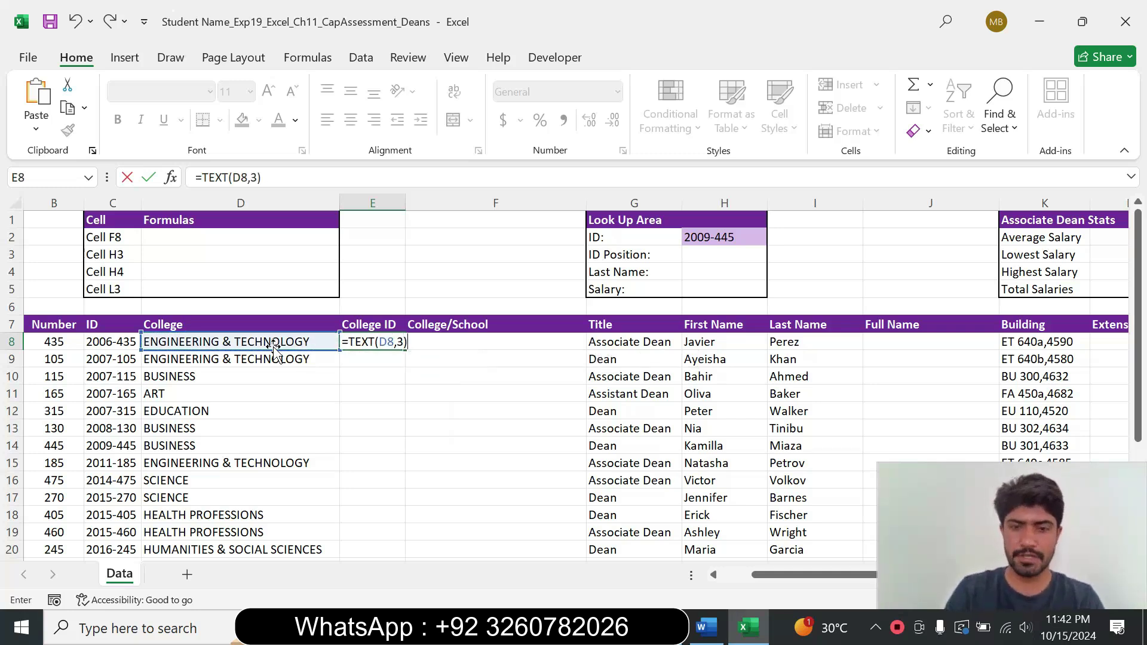
key(Return)
click(387, 345)
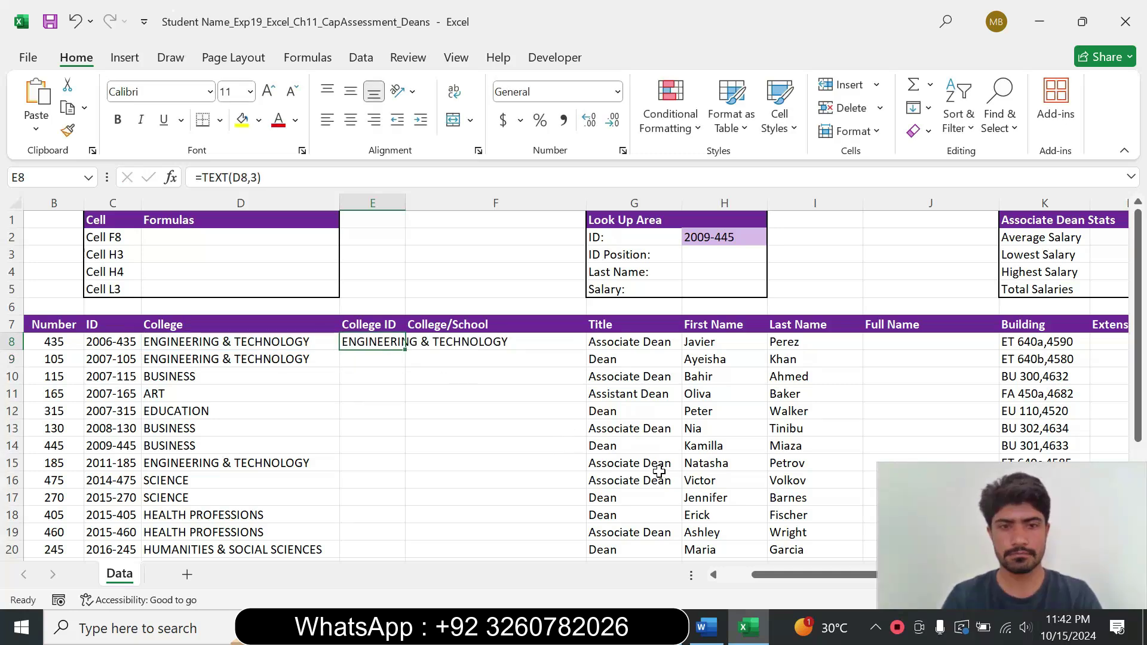
Step: Check the copy range for step 3 in Word, and in Excel copy the TEXT formula from E8 down to E28
click(711, 630)
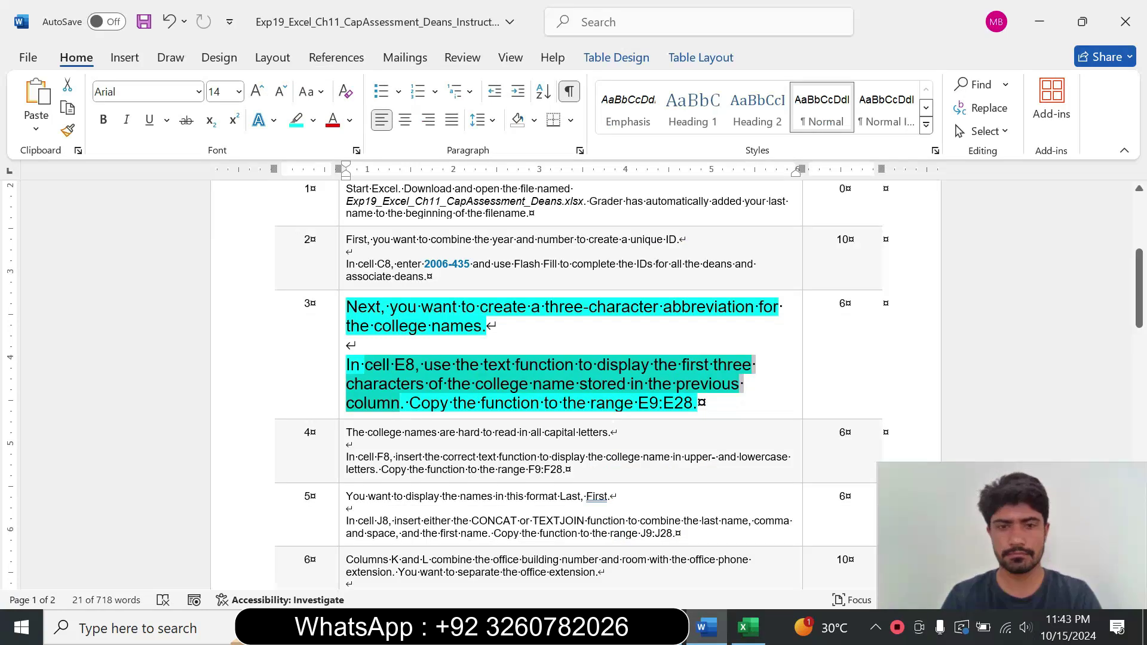
drag(410, 404, 662, 403)
click(747, 627)
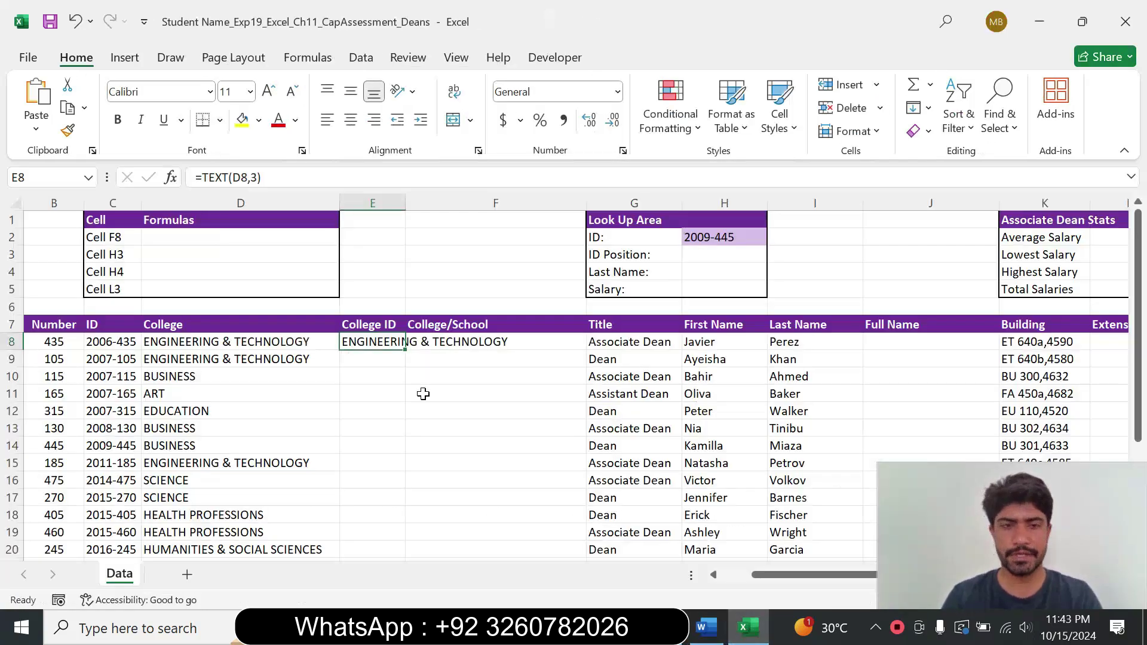
drag(405, 349, 364, 520)
click(506, 456)
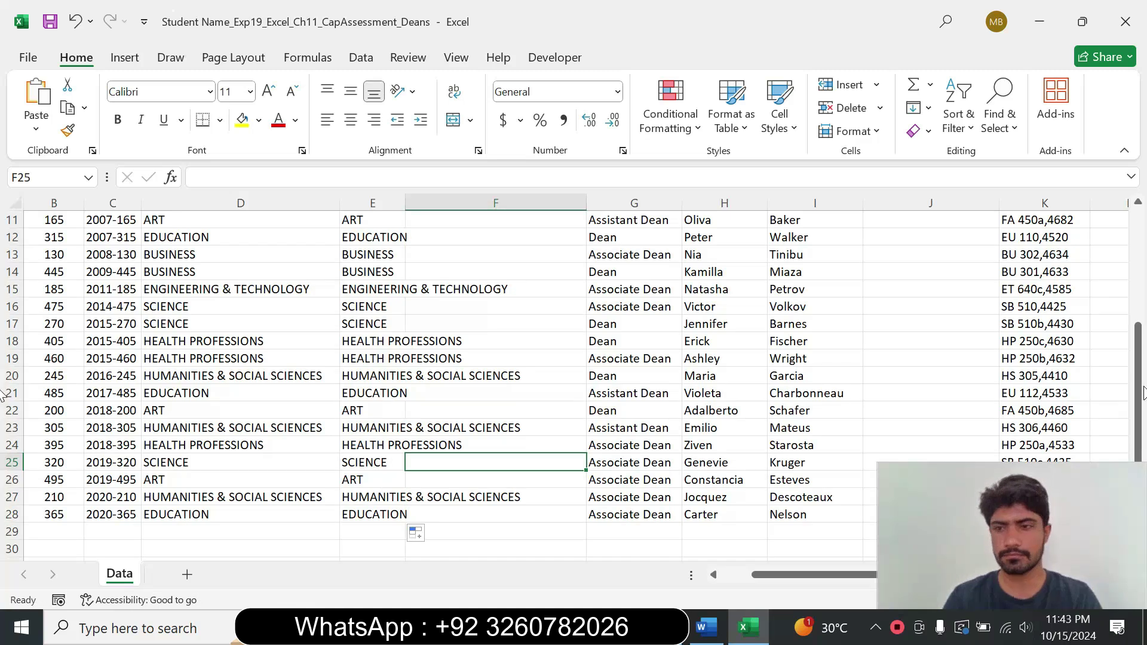
Step: Return to the top of the data and inspect the LEFT formula in cell E8
scroll(1085, 410, up, 3)
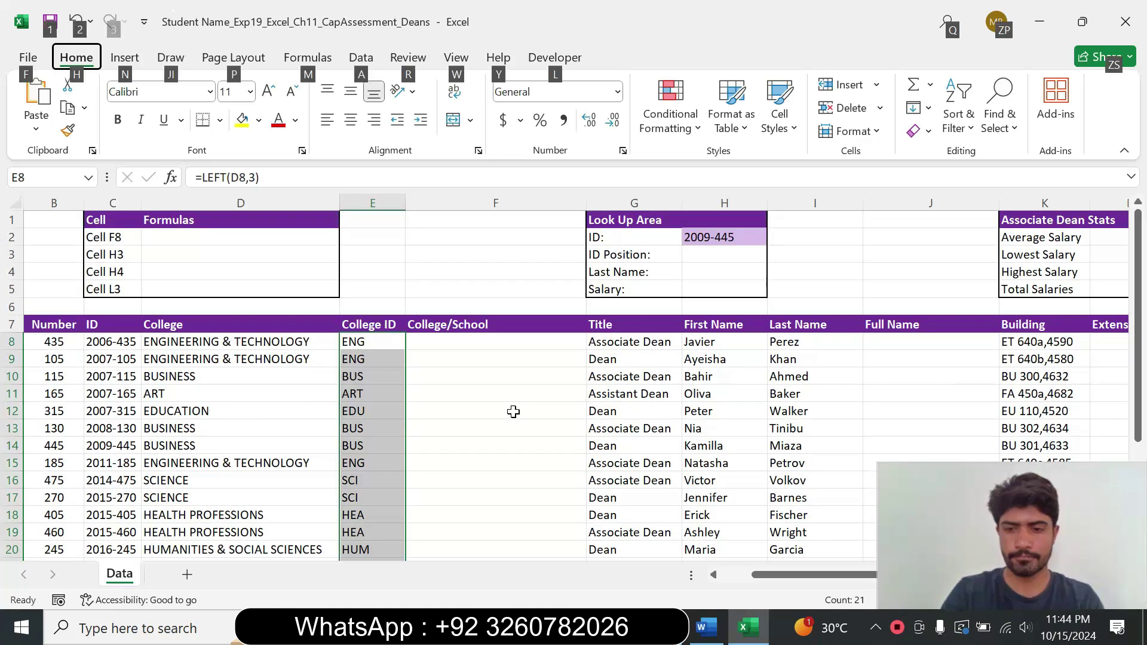
click(514, 411)
click(356, 336)
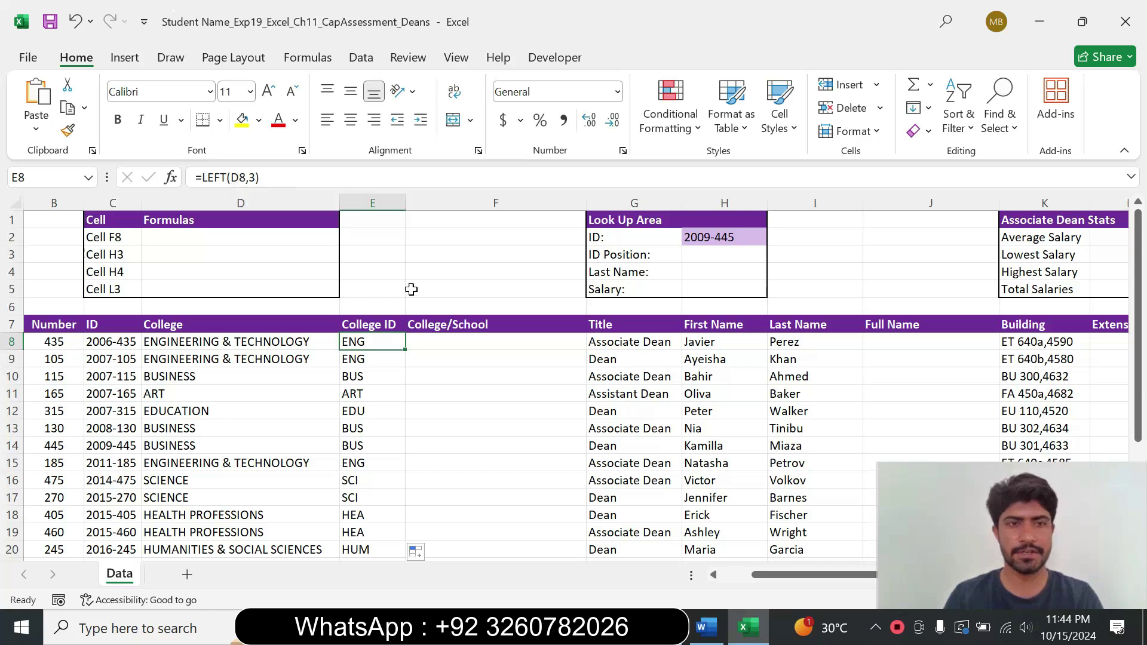
Step: Switch to the Word instructions and reset the step 3 text to 9 pt with no highlight color
click(720, 624)
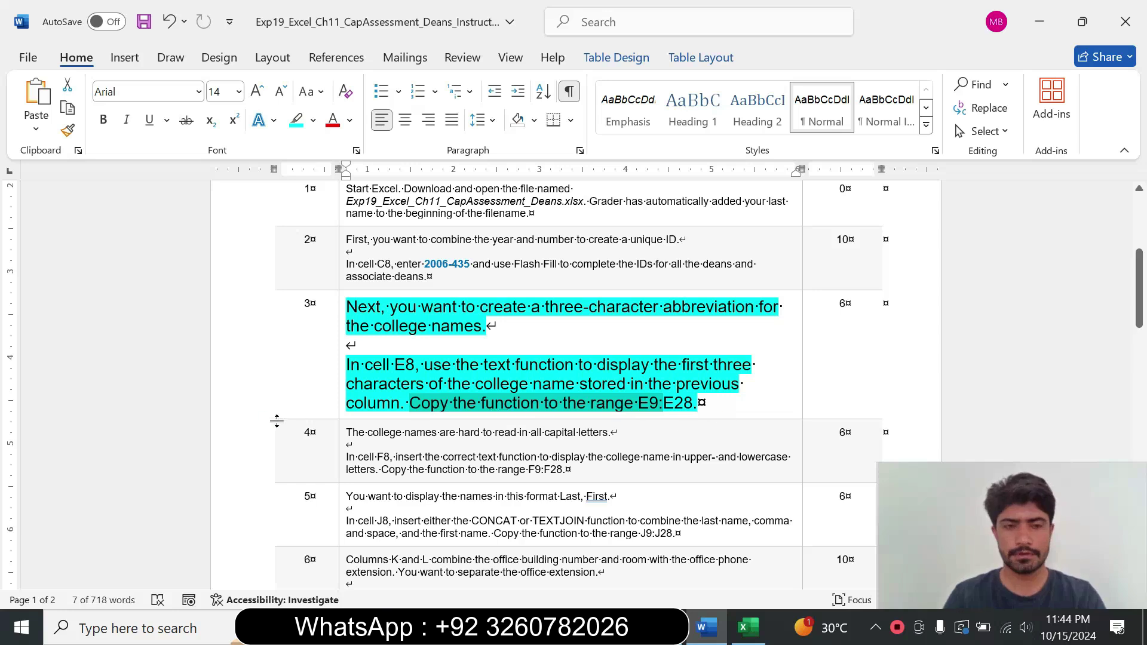
click(340, 402)
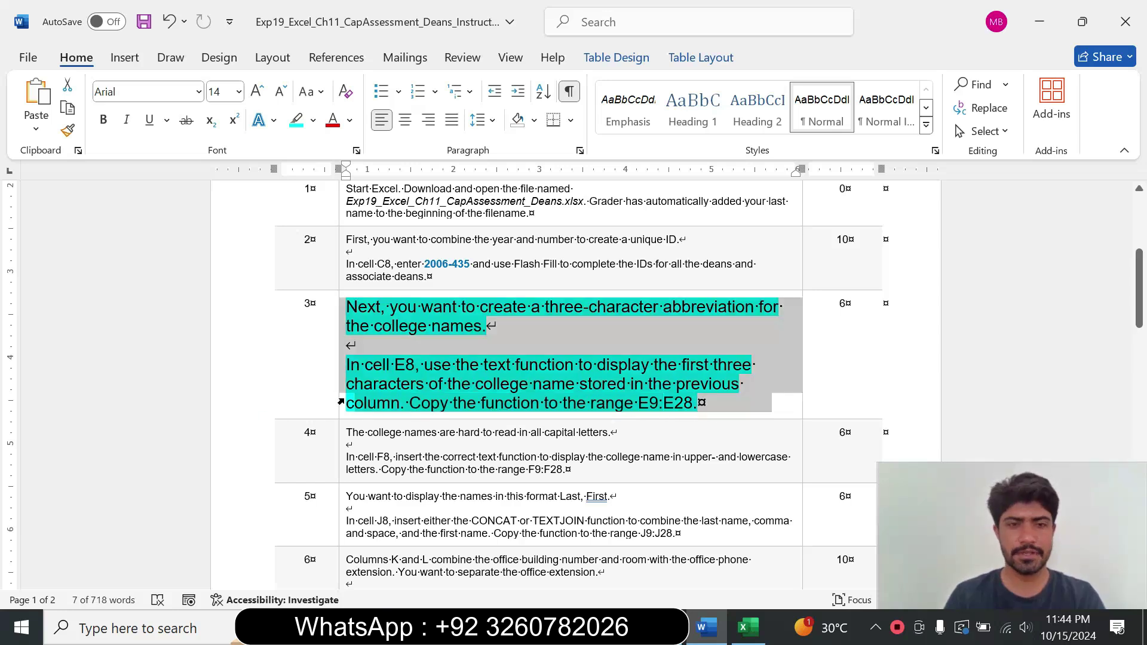
click(451, 344)
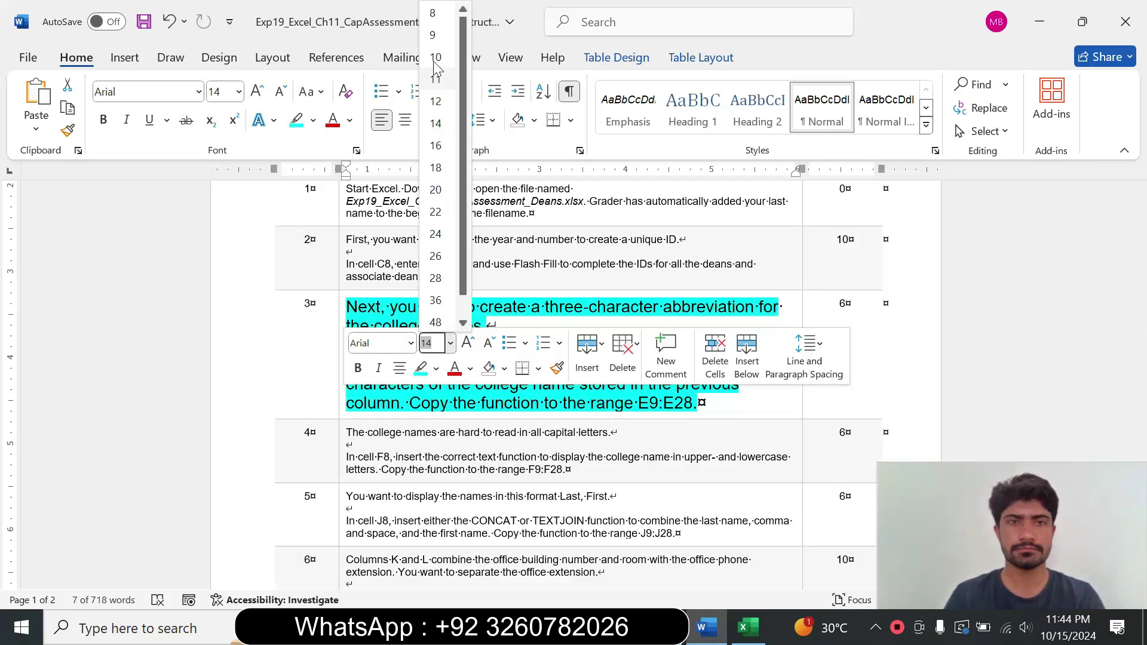
click(434, 35)
click(313, 120)
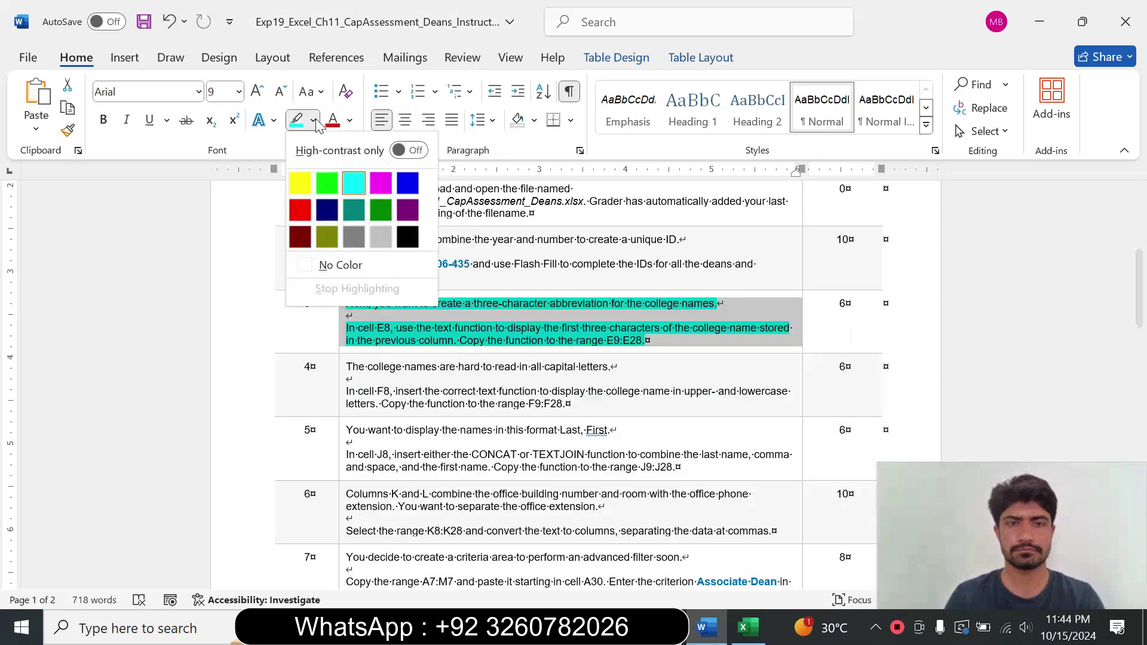
click(361, 270)
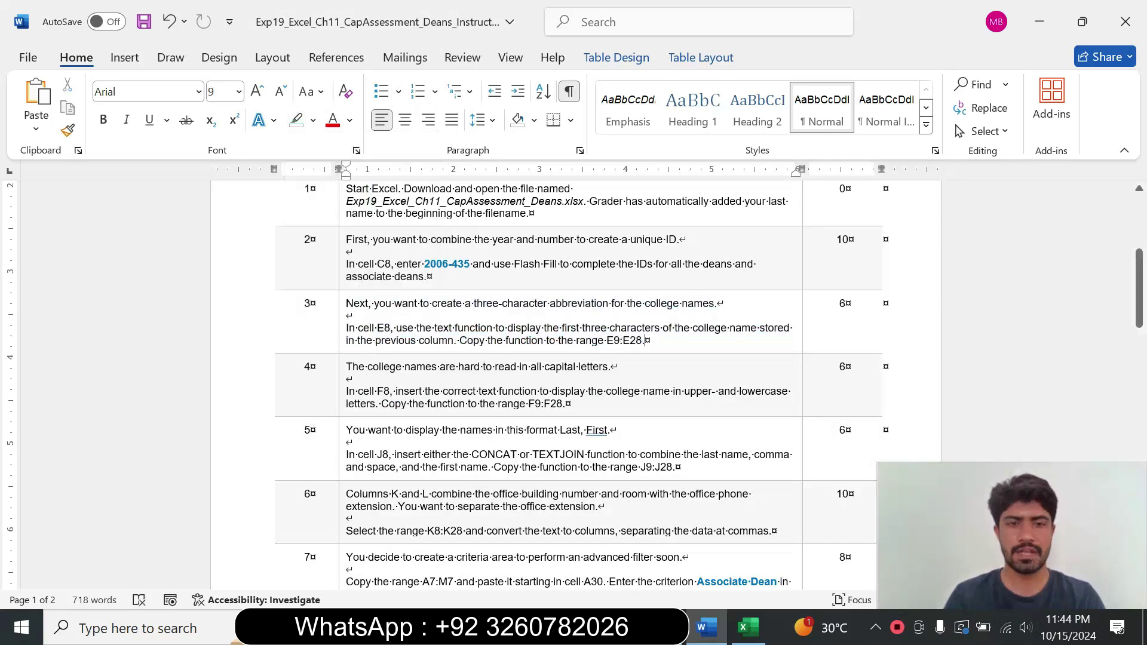
Step: Enlarge the step 4 instruction text to 16 pt and highlight it in turquoise
click(339, 392)
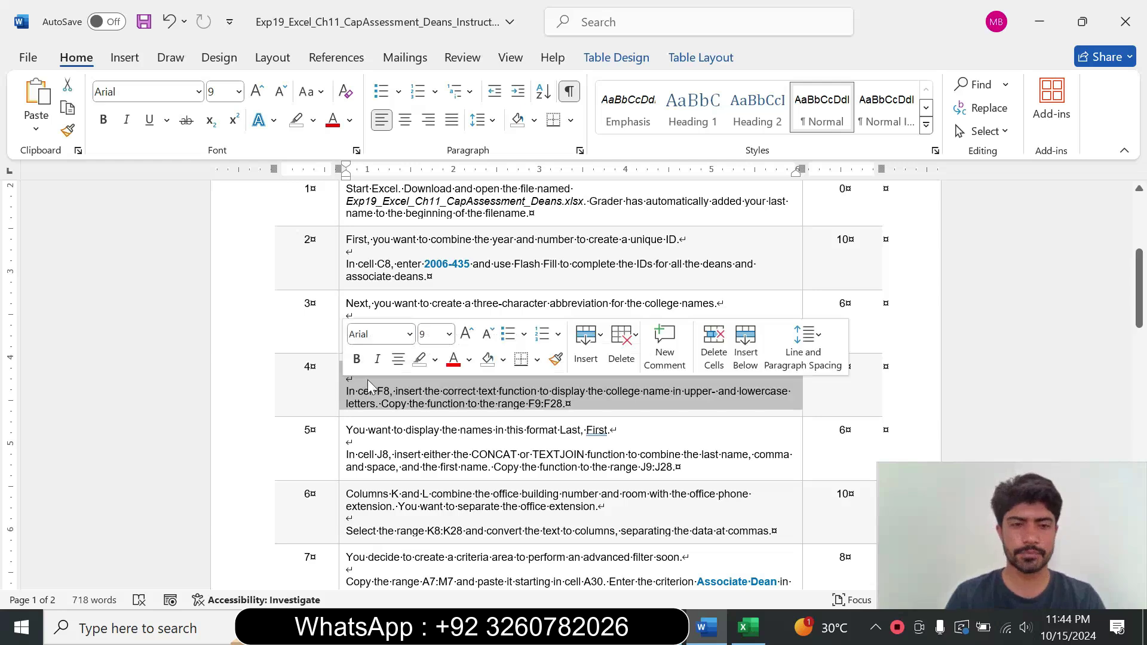
click(449, 334)
click(442, 146)
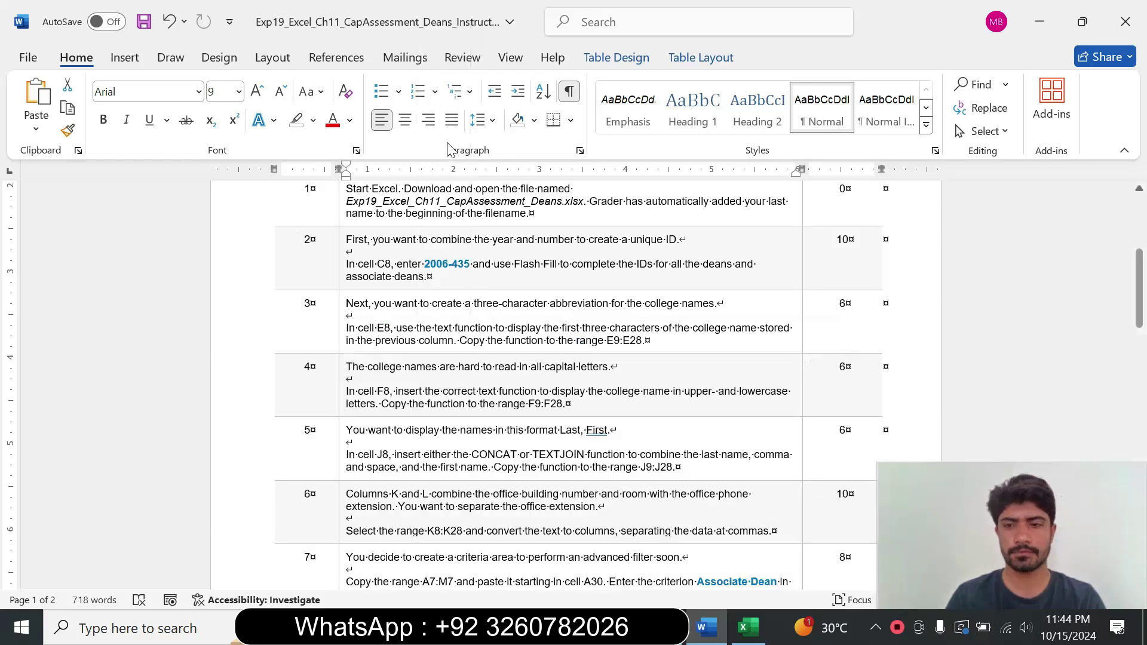
click(313, 122)
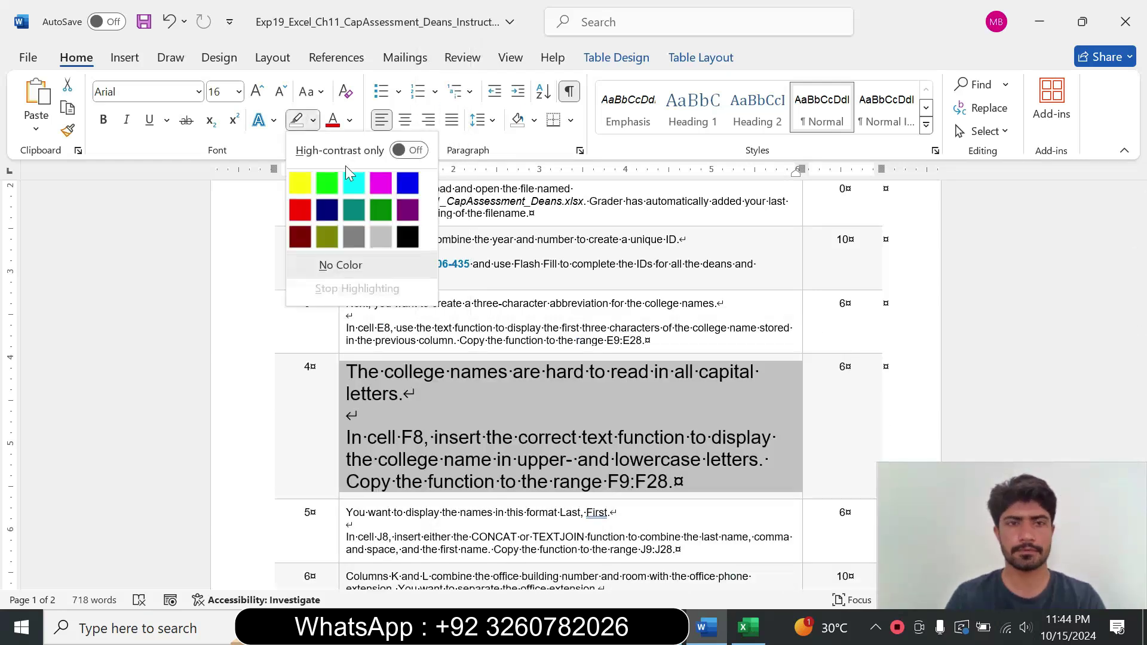
click(348, 179)
key(Right)
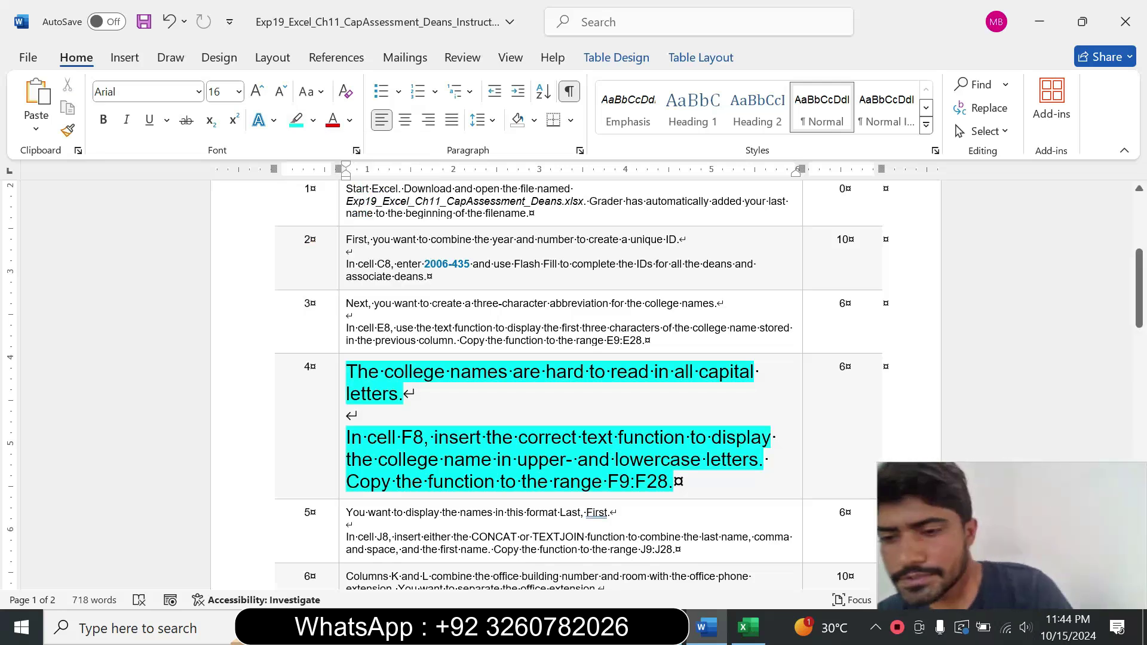
Step: Read the step 4 instructions on converting the college names' case, and select cell F8 of the workbook in Excel
drag(1140, 305, 1140, 319)
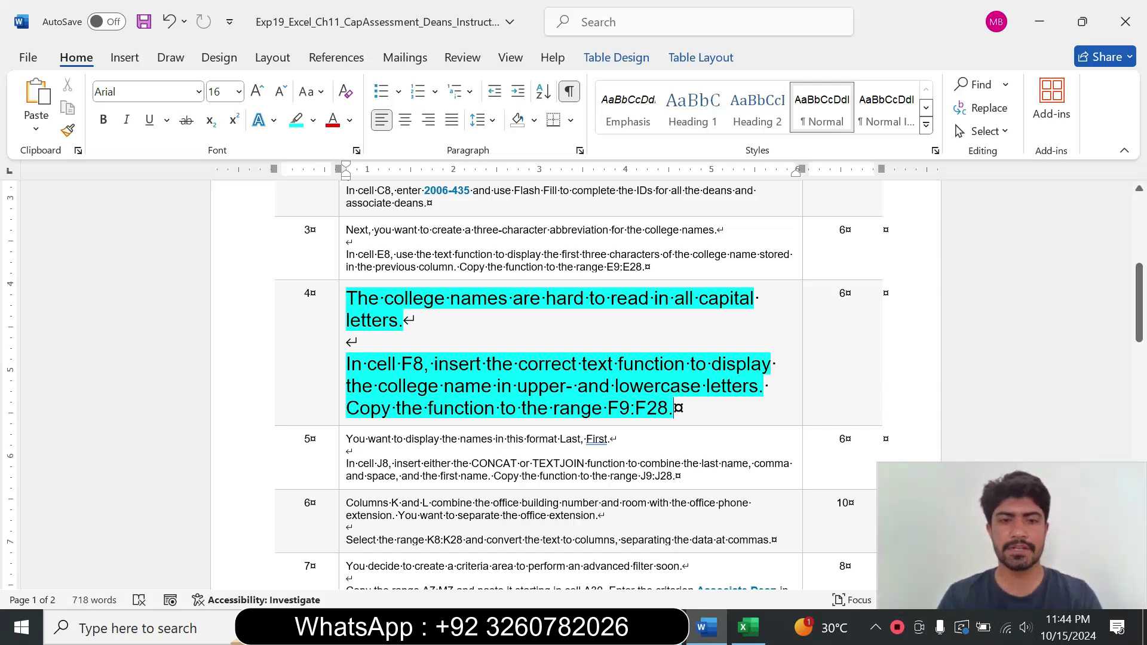
drag(351, 365, 754, 387)
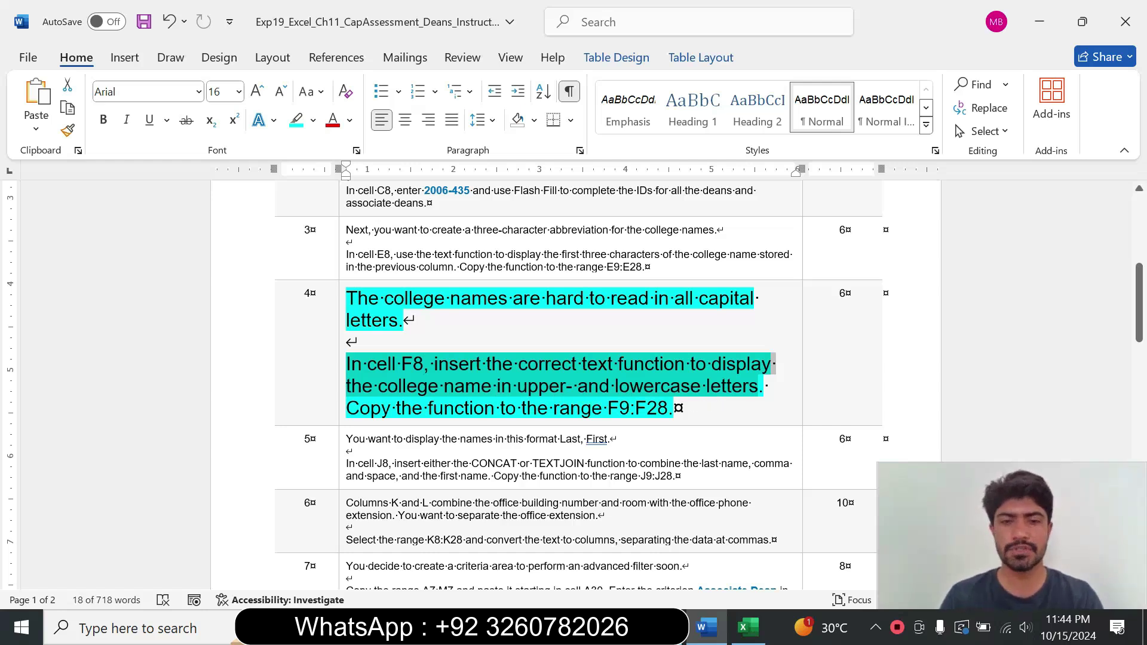
click(629, 411)
double_click(630, 411)
click(672, 421)
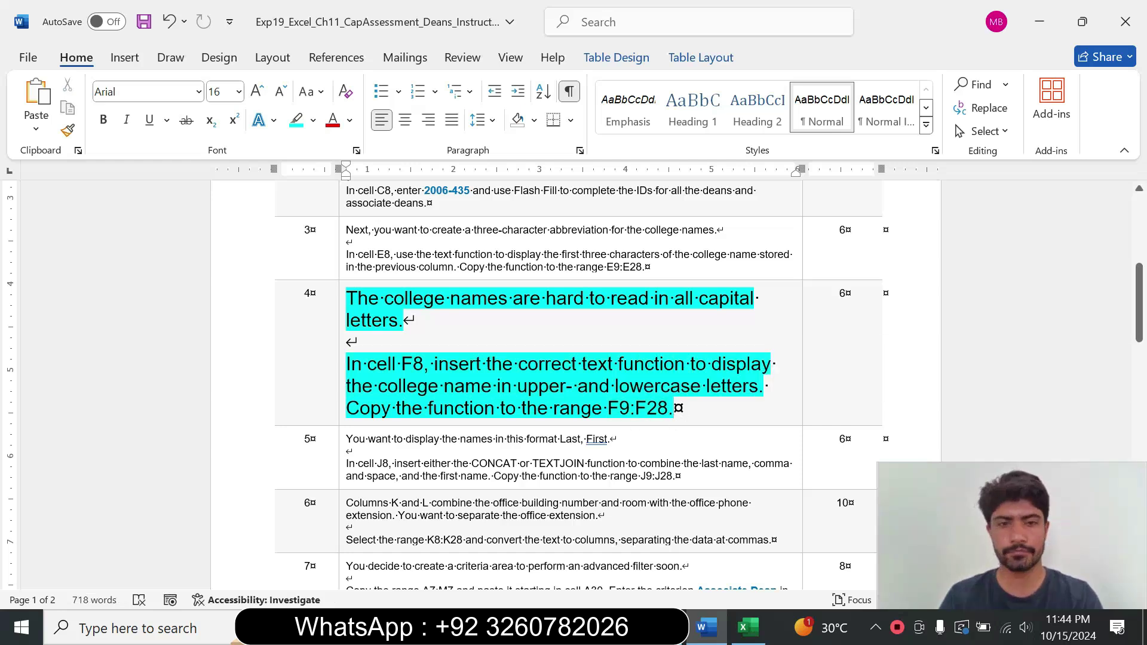
drag(368, 364, 688, 365)
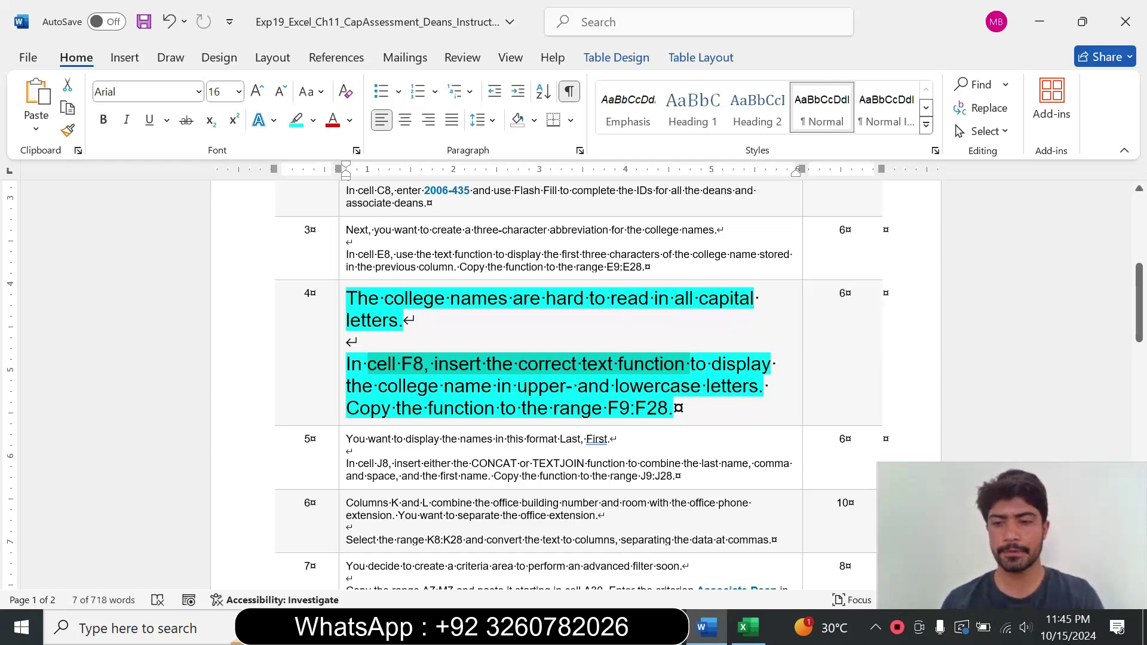
click(747, 627)
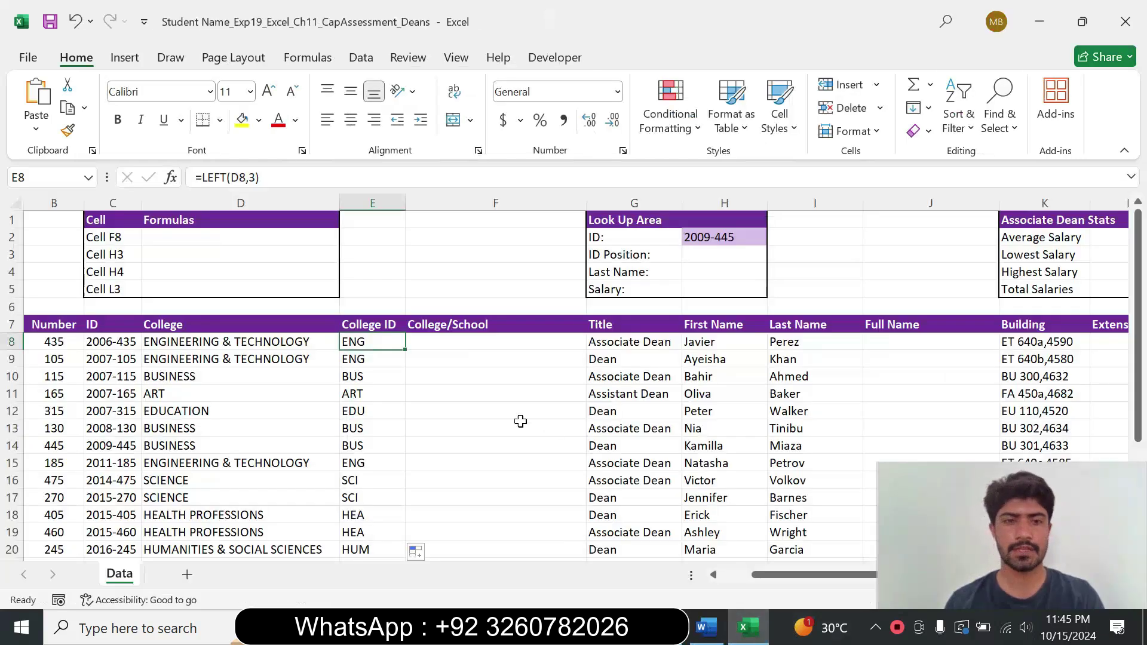
click(472, 342)
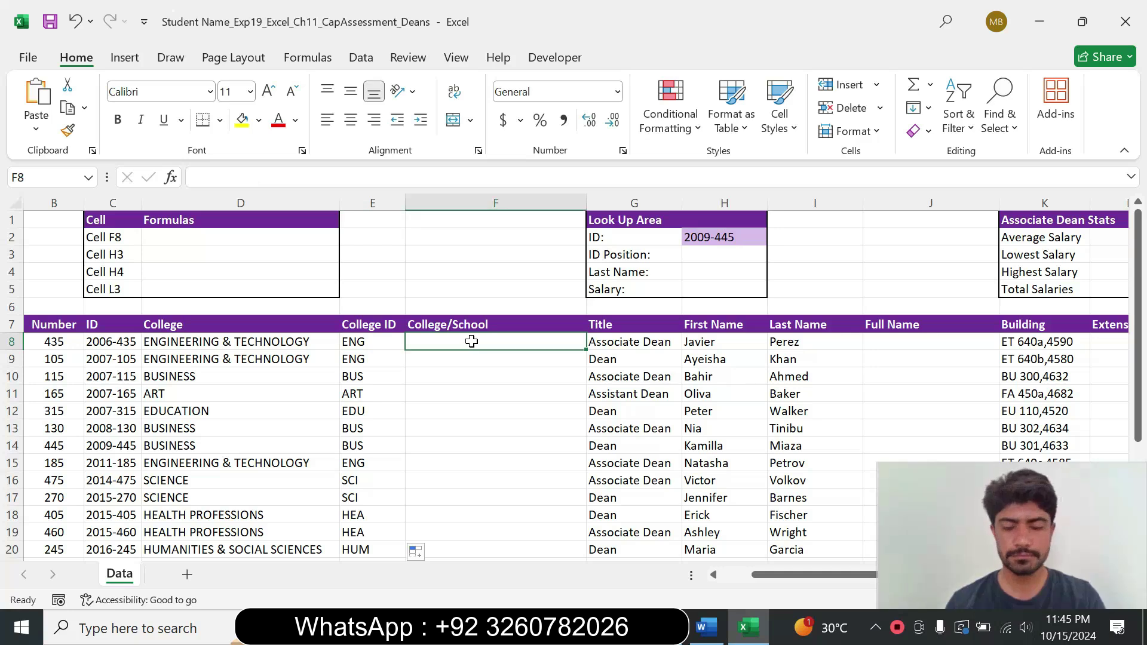
Step: Enter =PROPER(D8) in cell F8 to show the college name in upper- and lowercase letters
text(=)
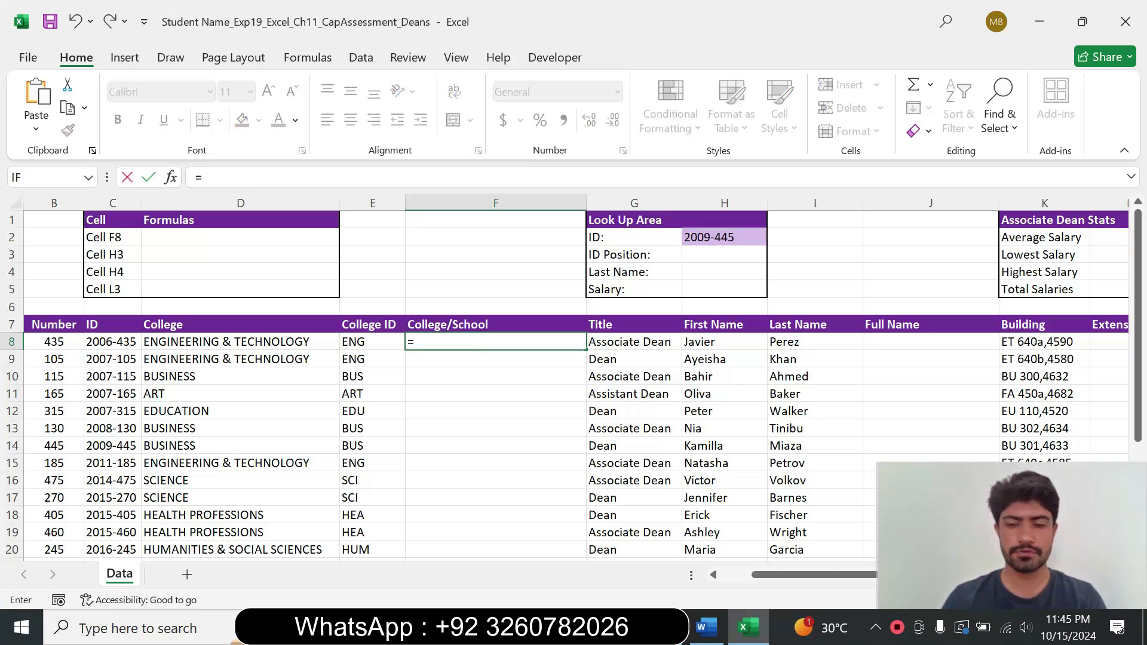
text(prop)
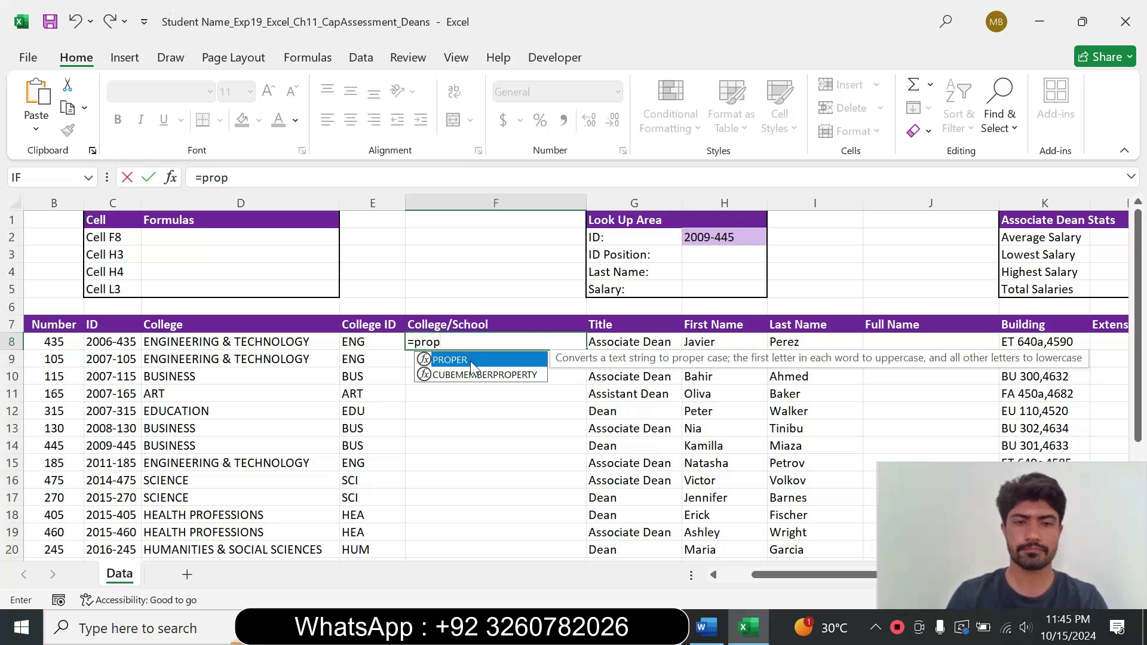
double_click(472, 359)
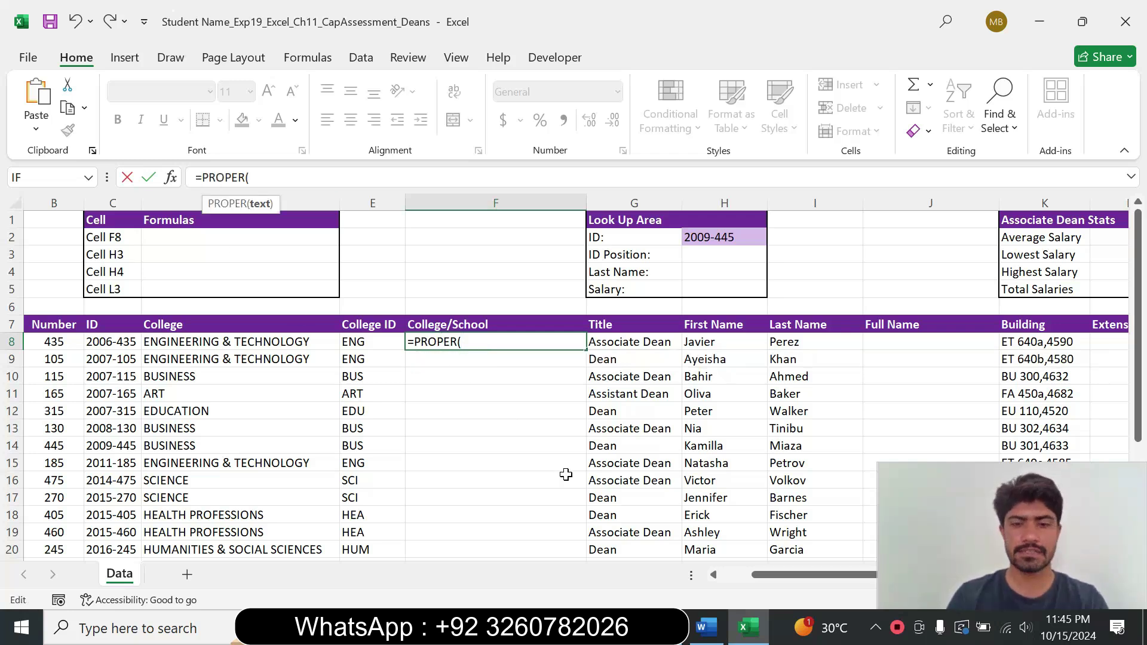
click(706, 627)
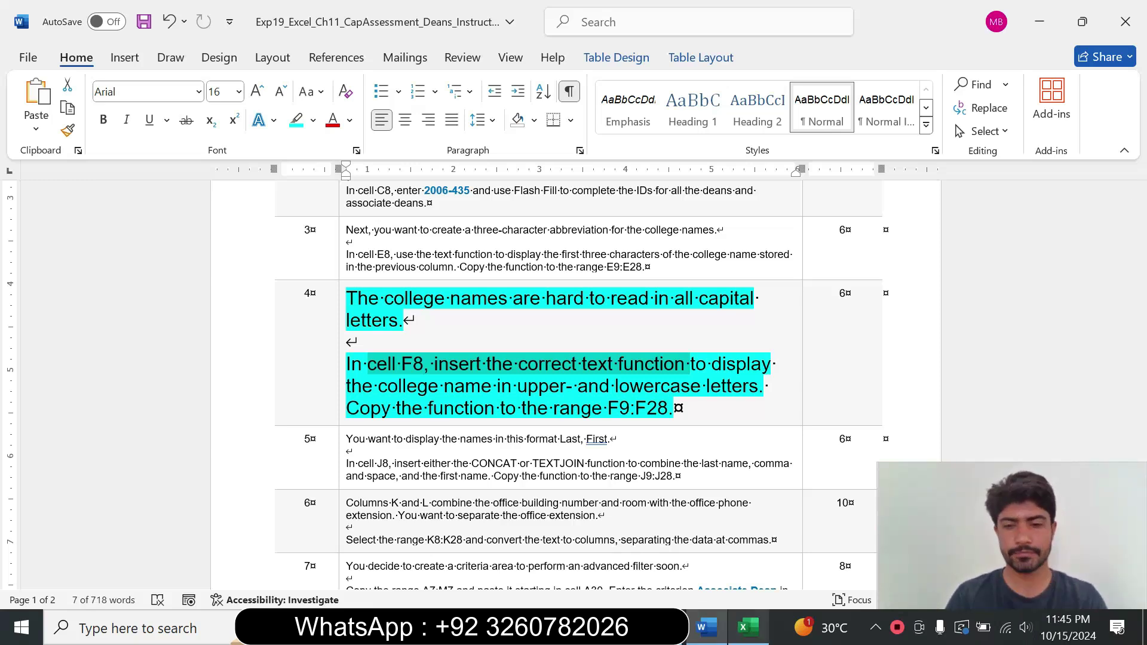
click(748, 627)
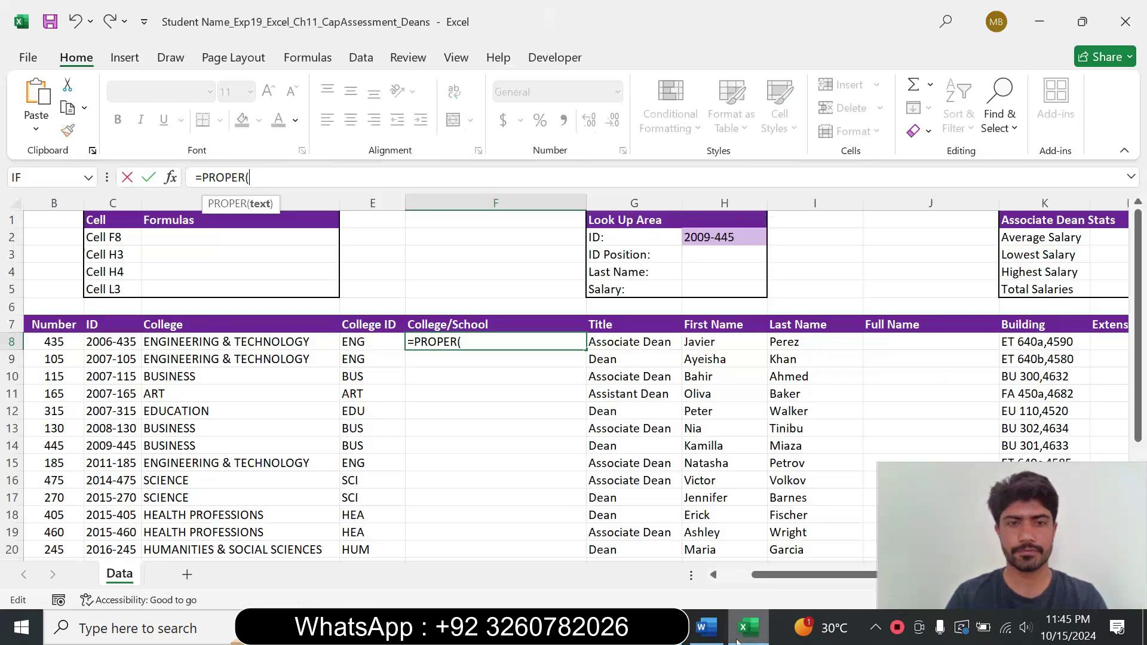
click(300, 338)
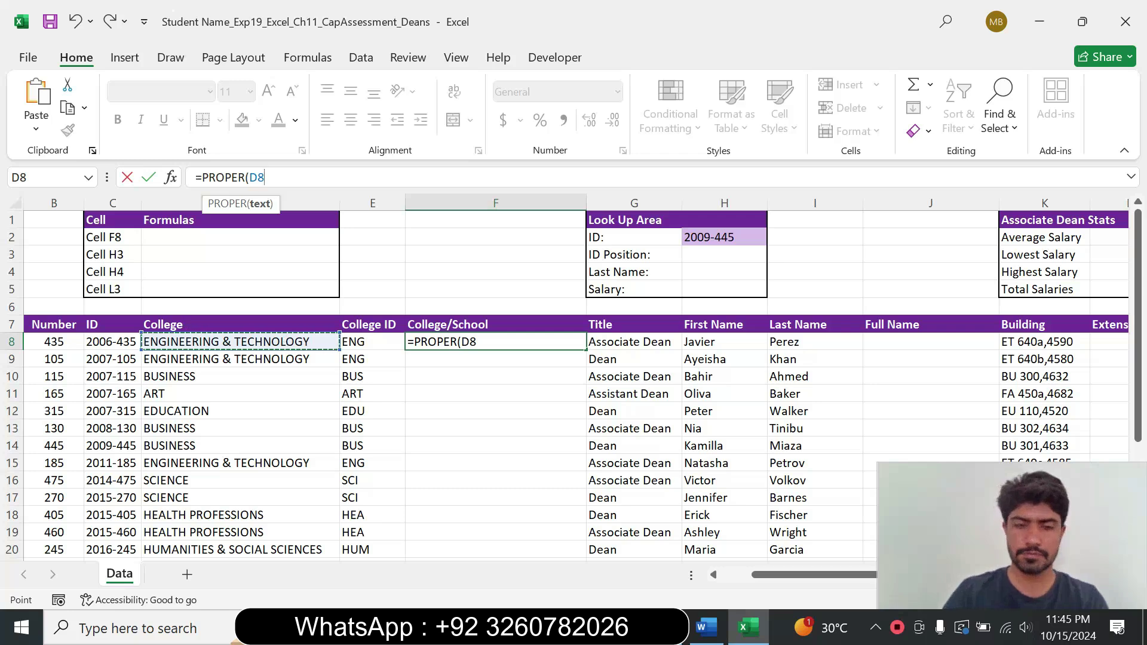
text())
key(Return)
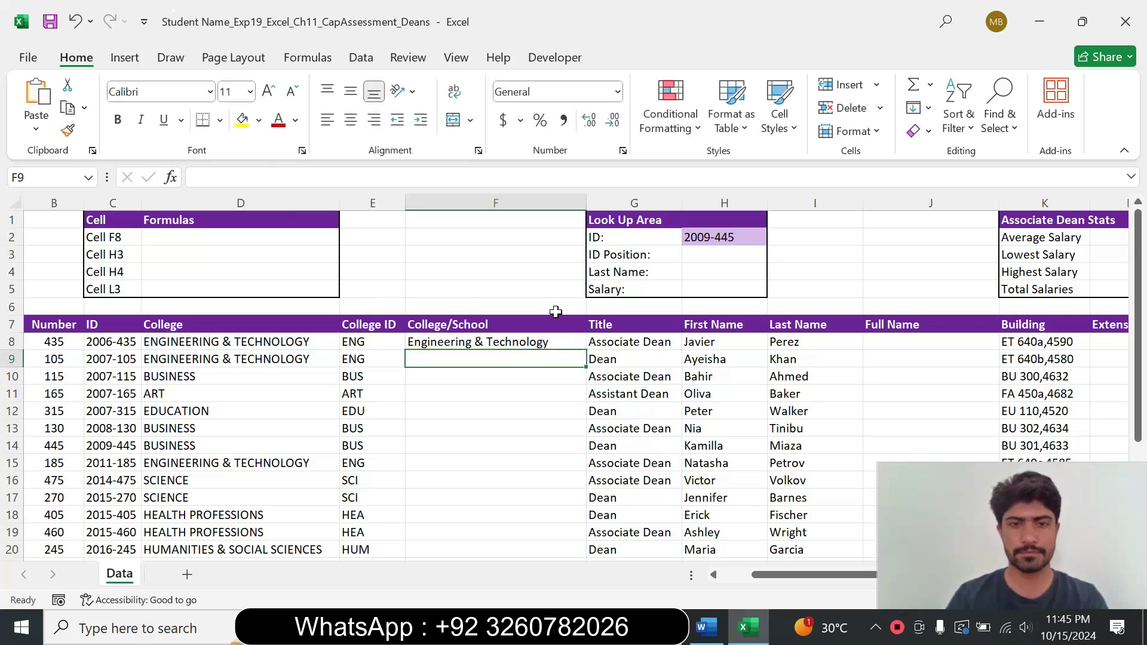
Step: Check the copy range in the Word instructions for step 4, and copy the PROPER formula from F8 down to F27 in Excel
click(511, 342)
click(707, 627)
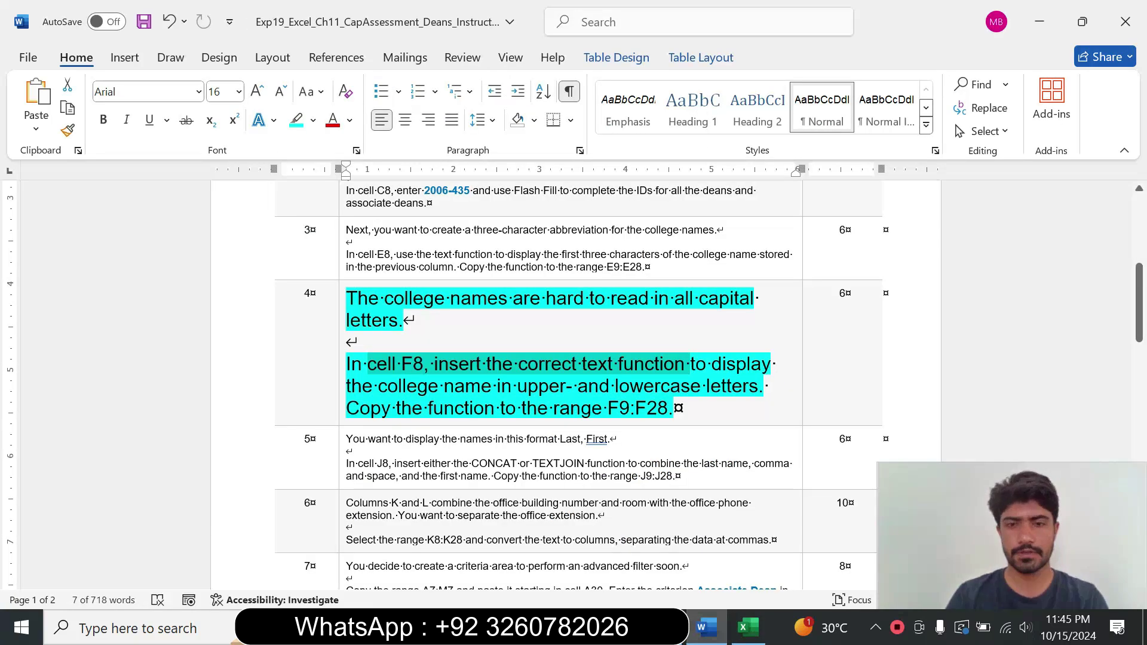
drag(396, 408, 552, 408)
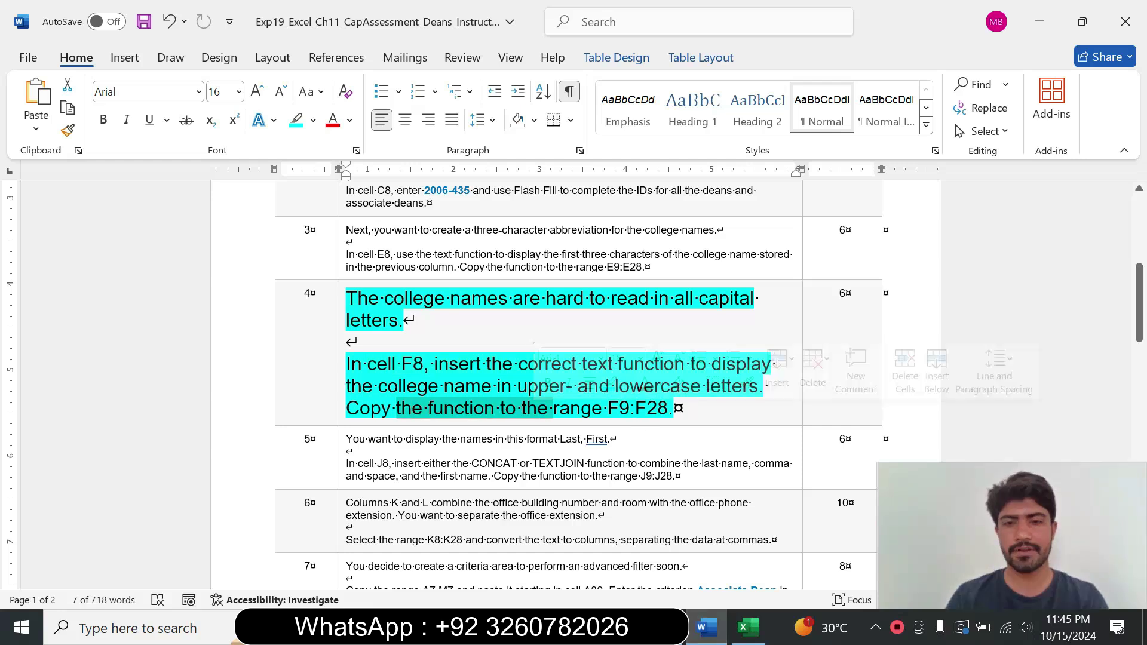
click(746, 628)
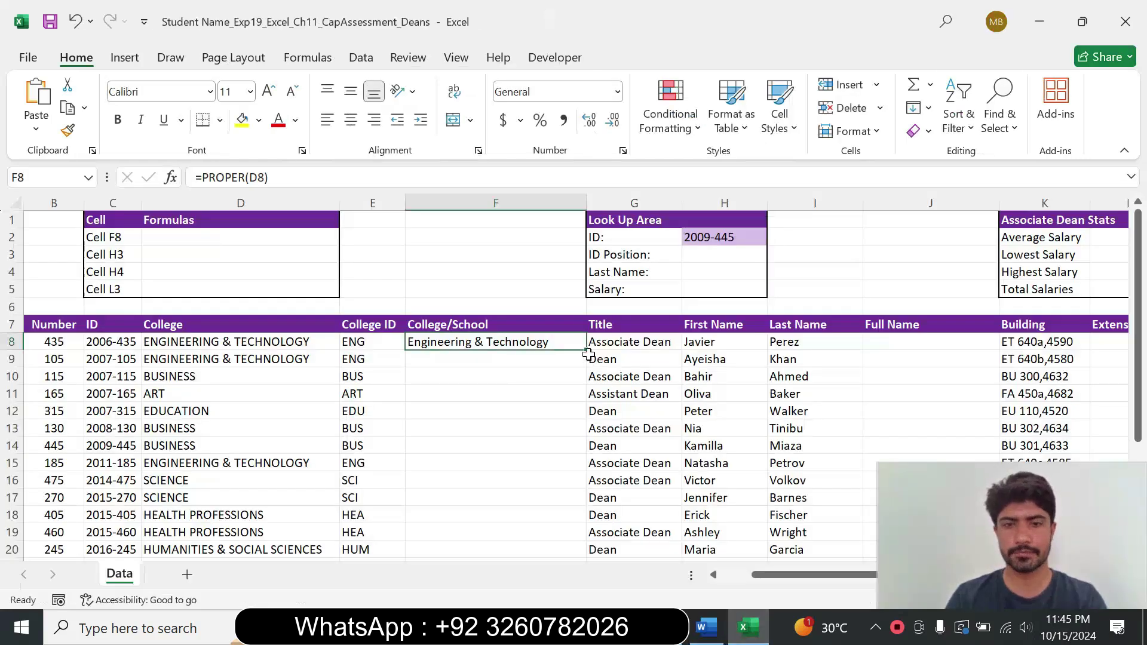
drag(586, 354, 555, 513)
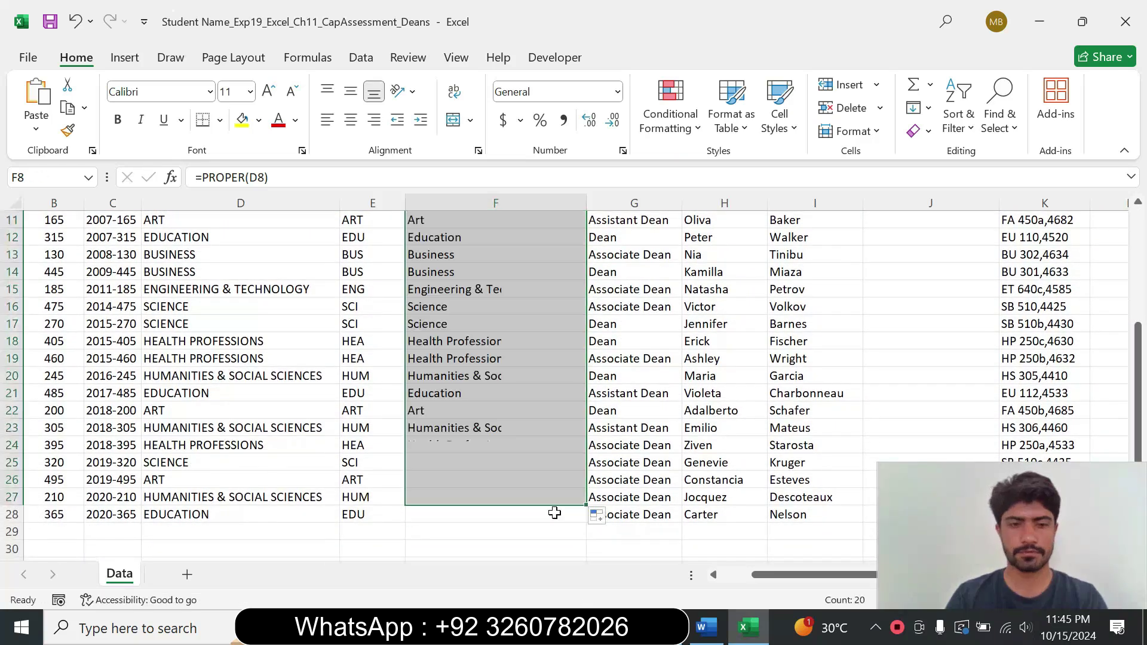
Step: Switch to the Word instructions and reset the step 4 text to 9 pt with no highlight color
click(706, 627)
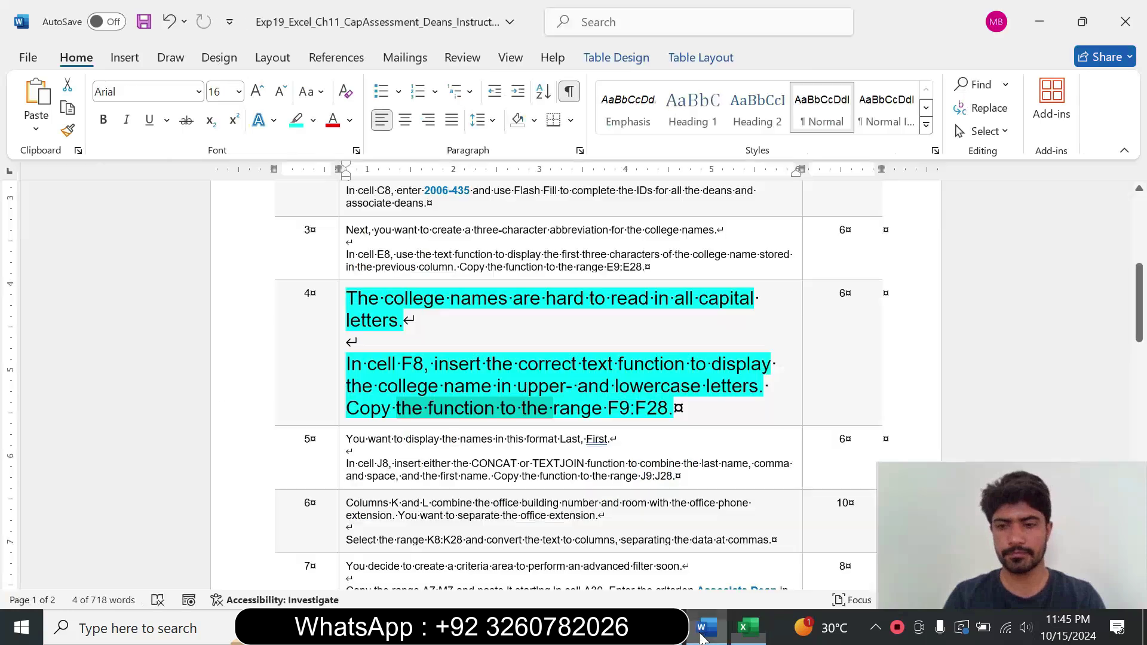
click(341, 406)
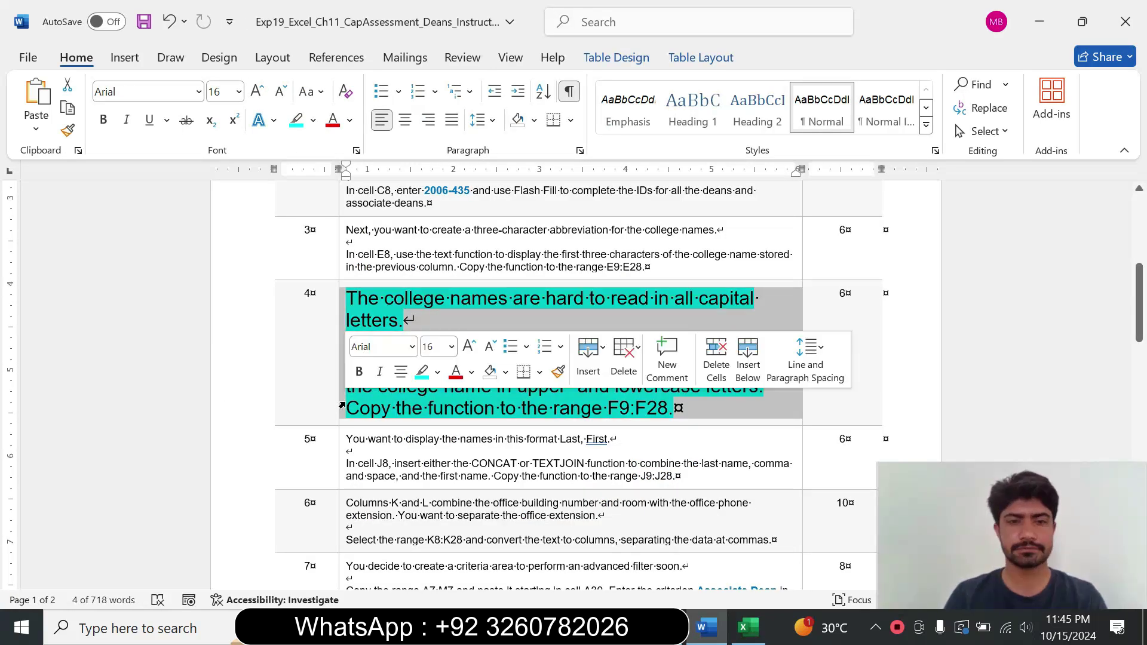
click(452, 347)
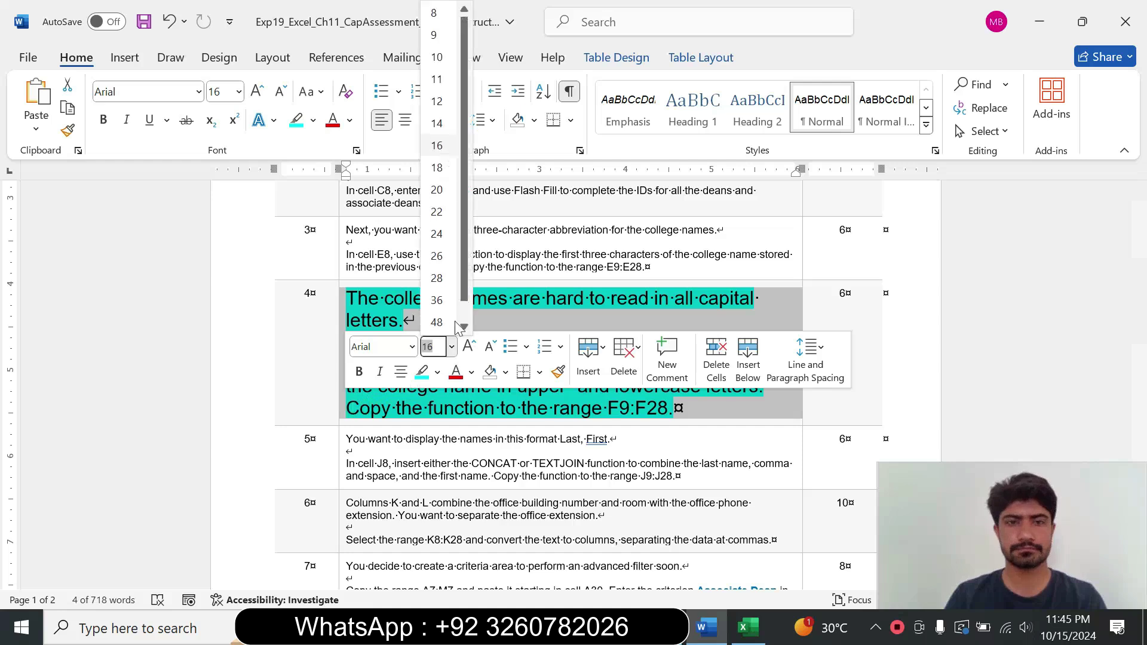
click(438, 34)
click(313, 120)
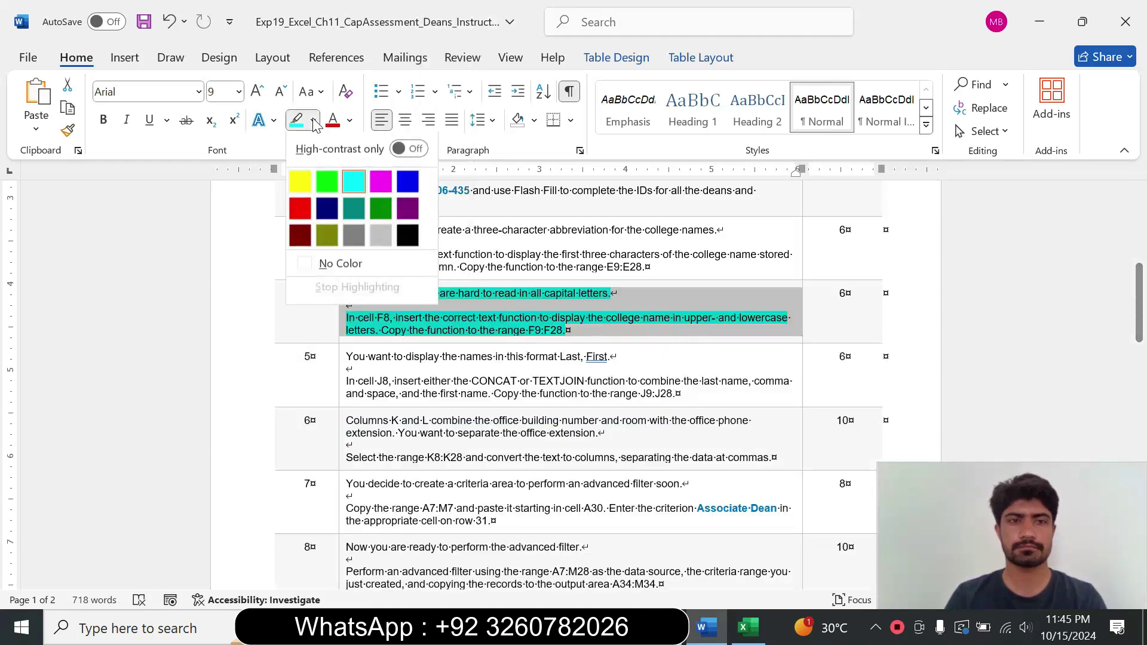
click(340, 264)
click(566, 330)
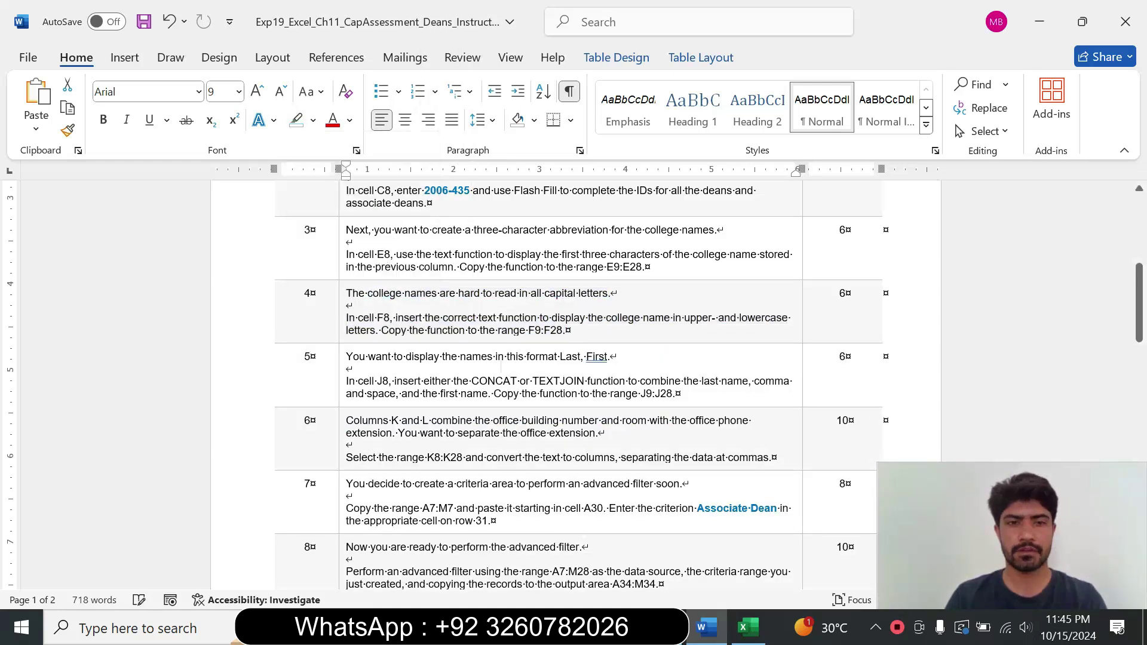
Step: Enlarge the step 5 instruction text to 16 pt and highlight it in turquoise
click(341, 396)
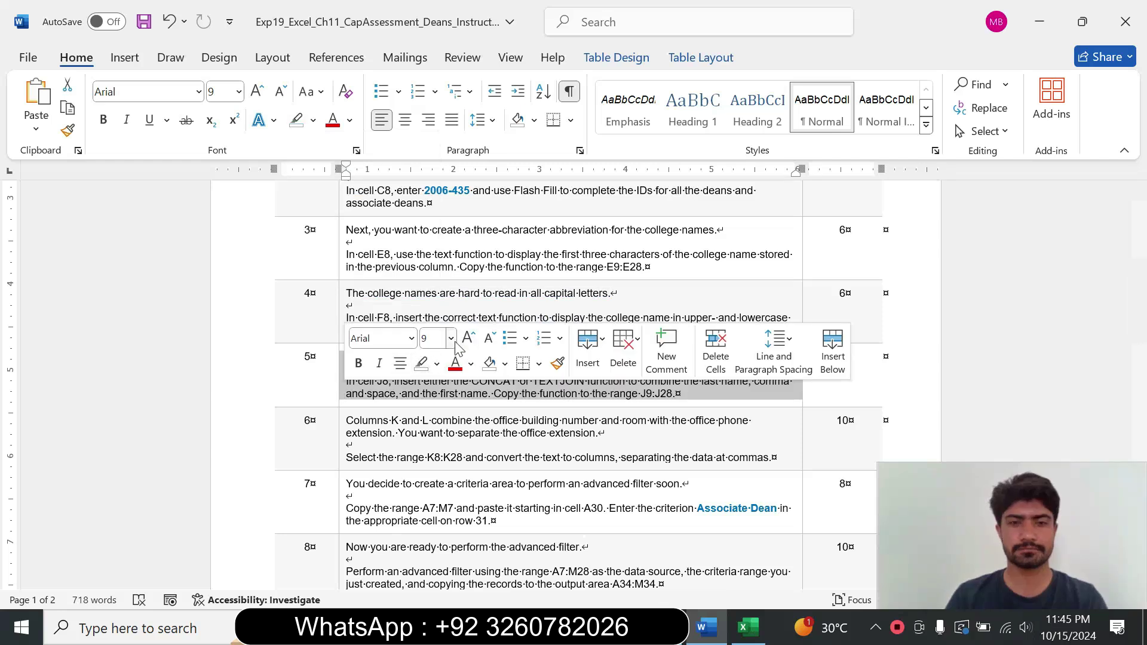
click(453, 344)
click(436, 145)
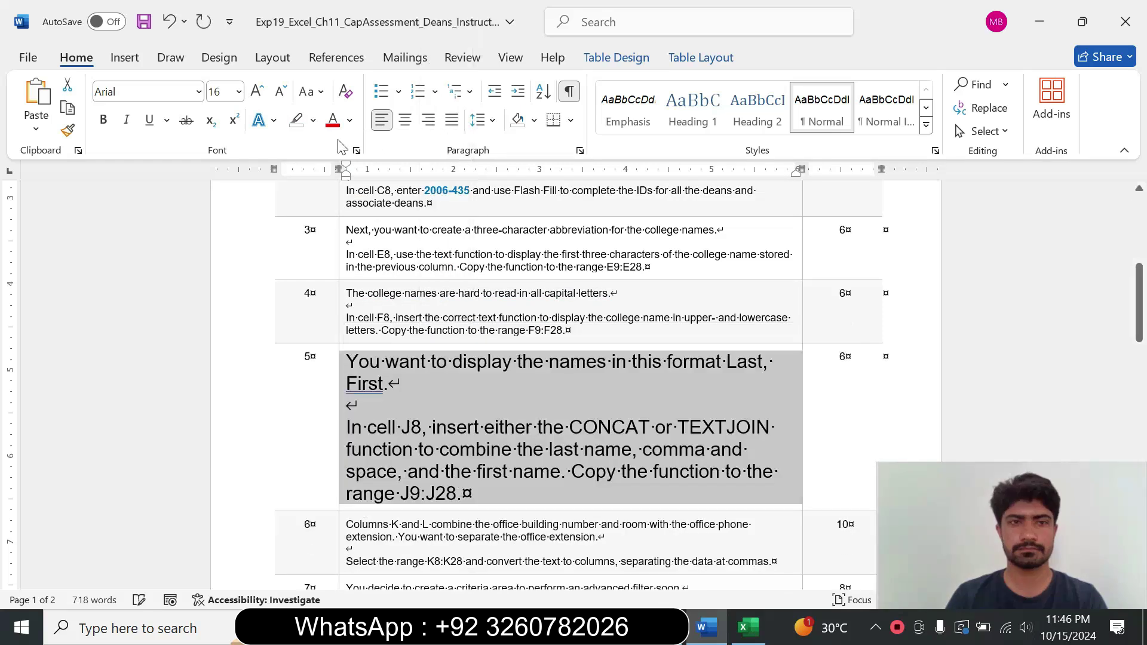
click(313, 120)
click(357, 180)
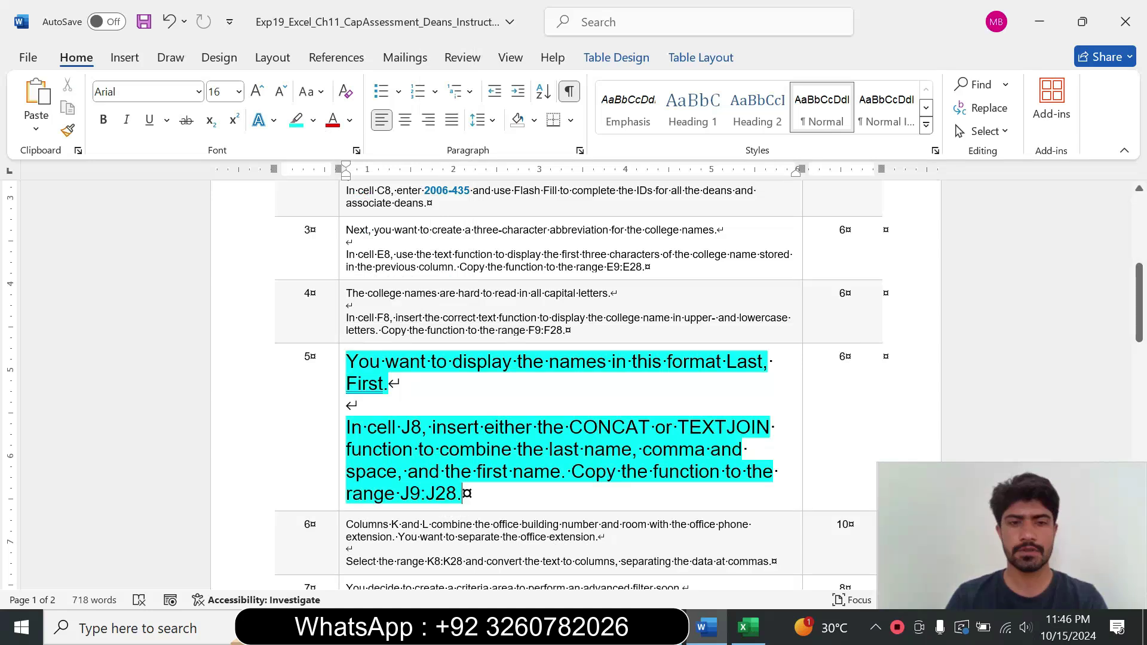
Step: Read the step 5 instructions on combining last and first names with CONCAT or TEXTJOIN
drag(366, 361, 395, 378)
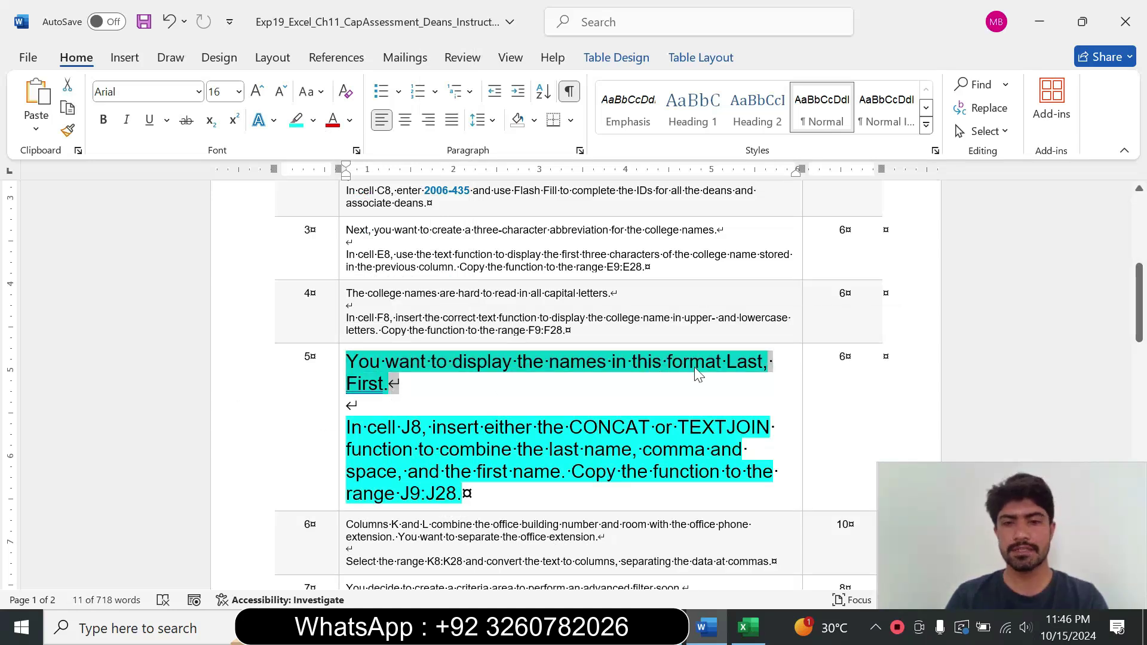
drag(346, 426, 567, 472)
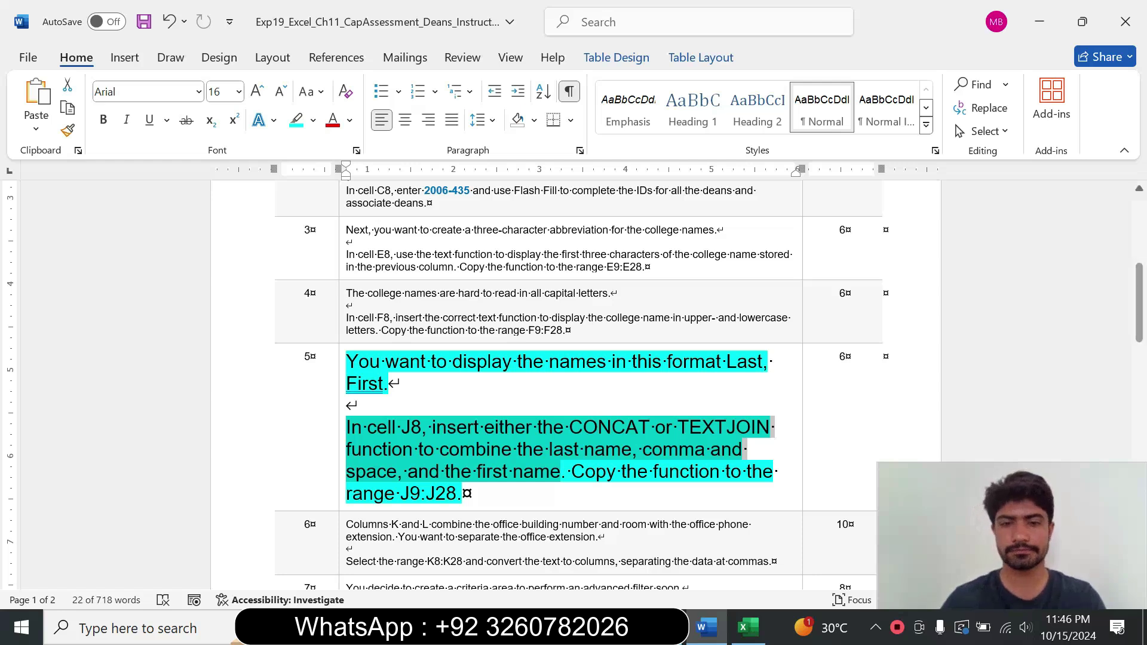
click(579, 464)
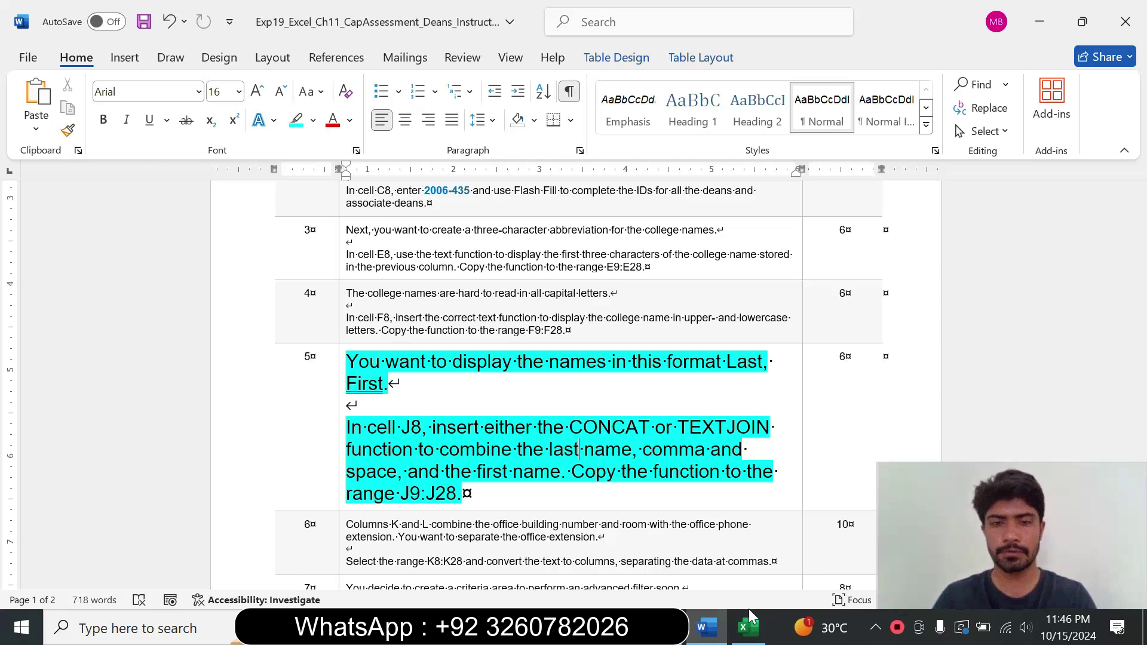
Step: Switch to Excel, start a CONCAT formula in cell J8 of the Full Name column, and open its function arguments
click(750, 624)
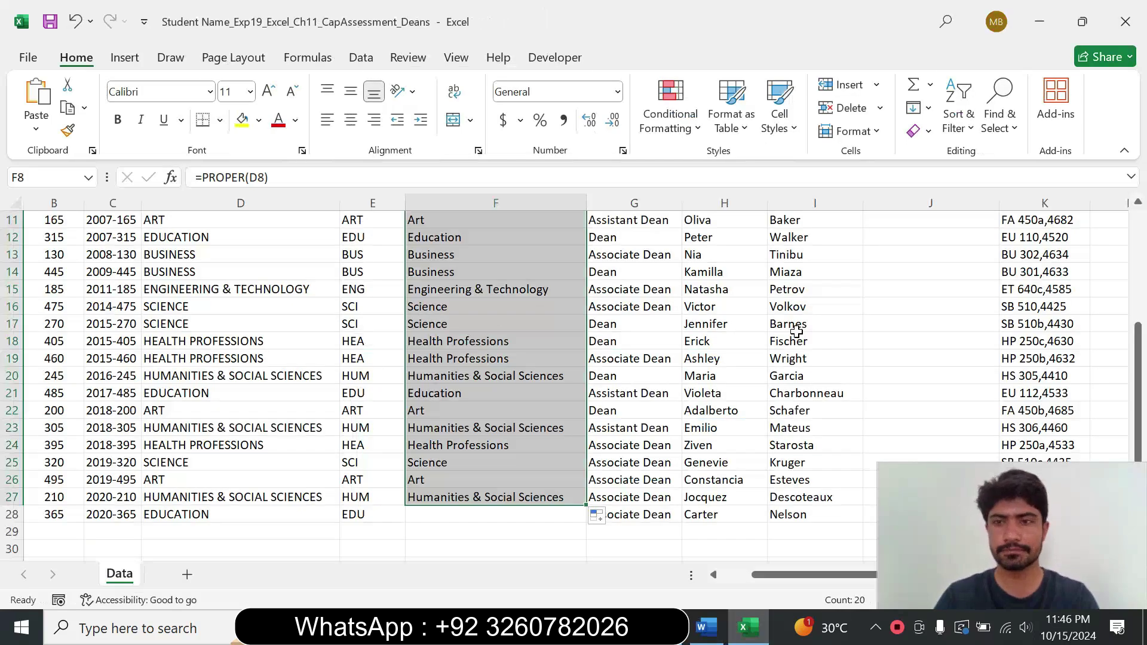
scroll(1110, 326, up, 4)
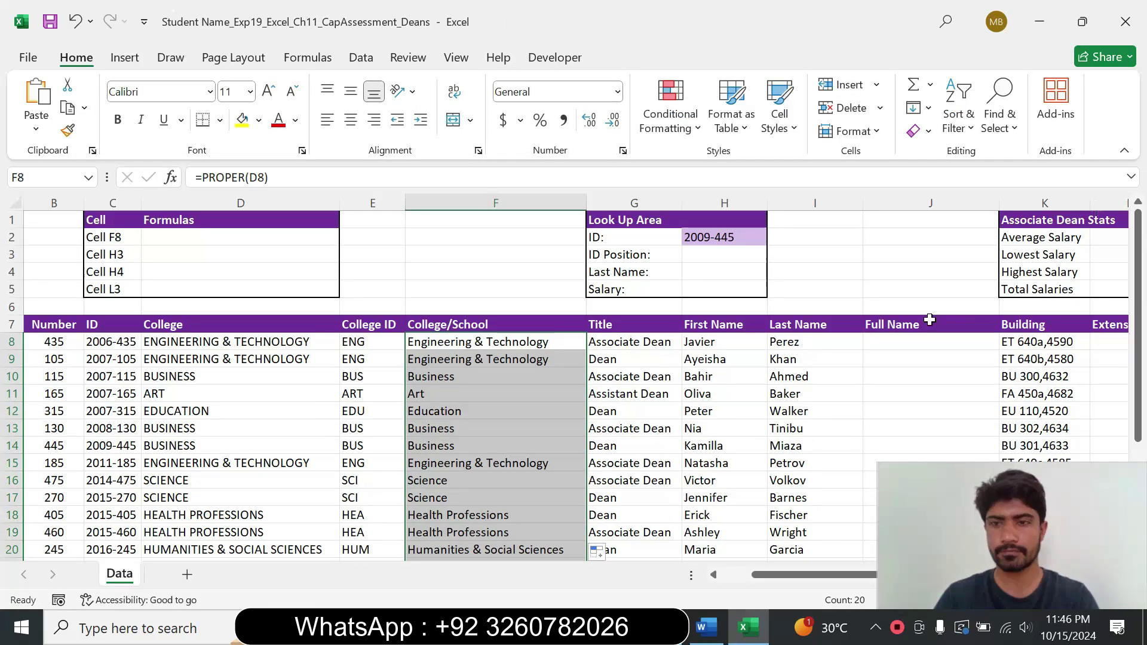
click(911, 340)
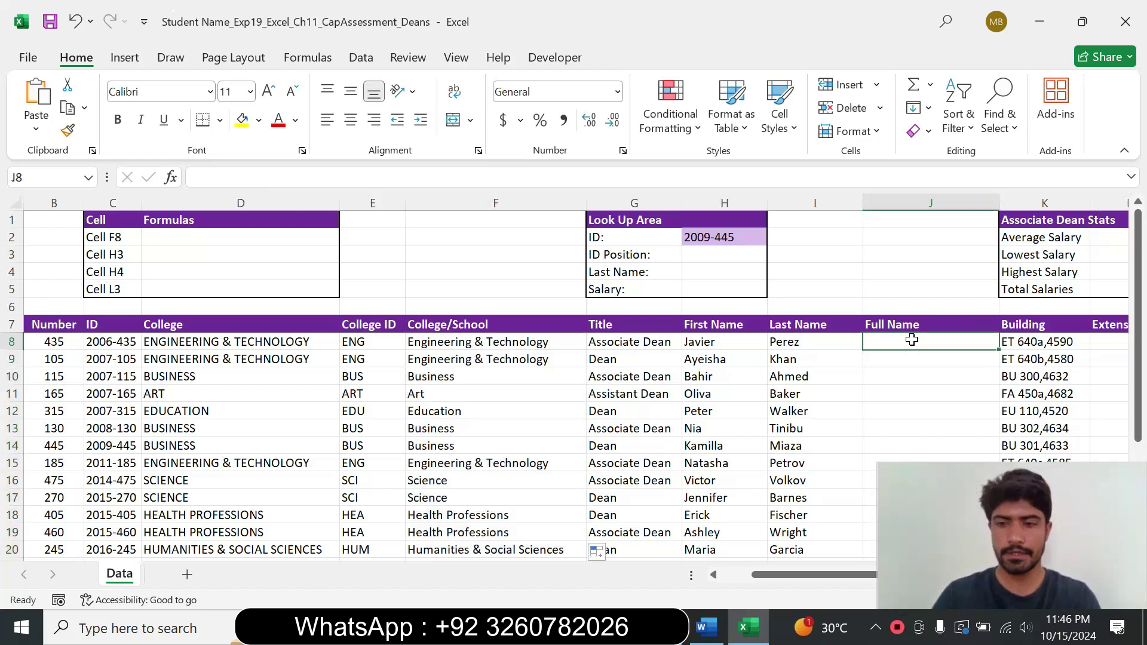
text(=c)
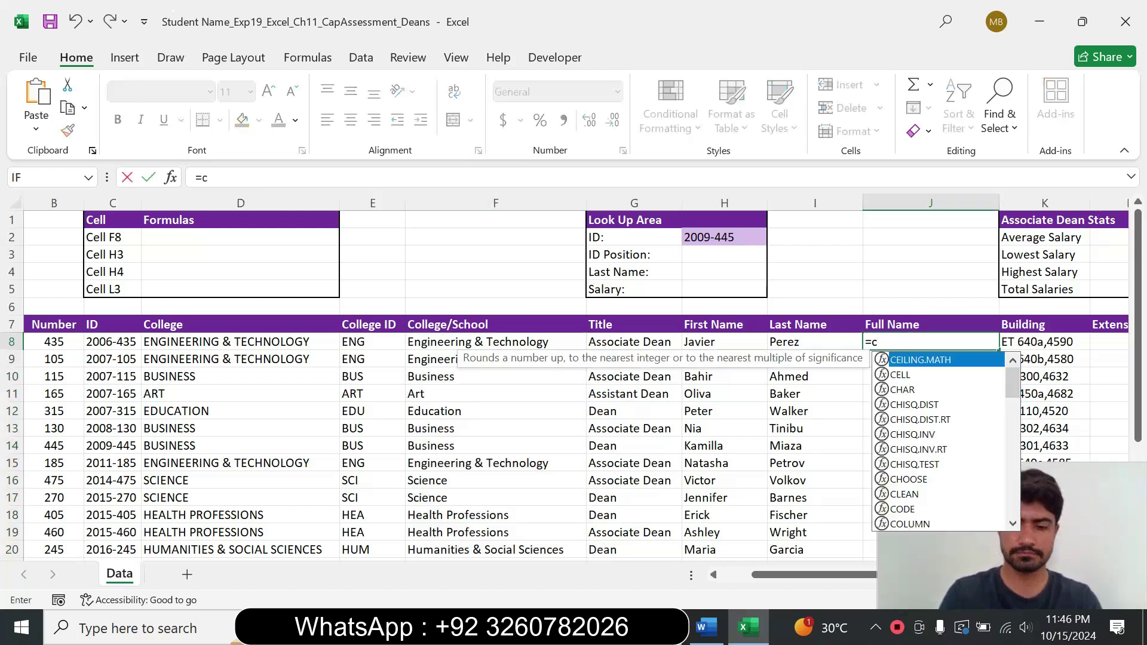
text(on)
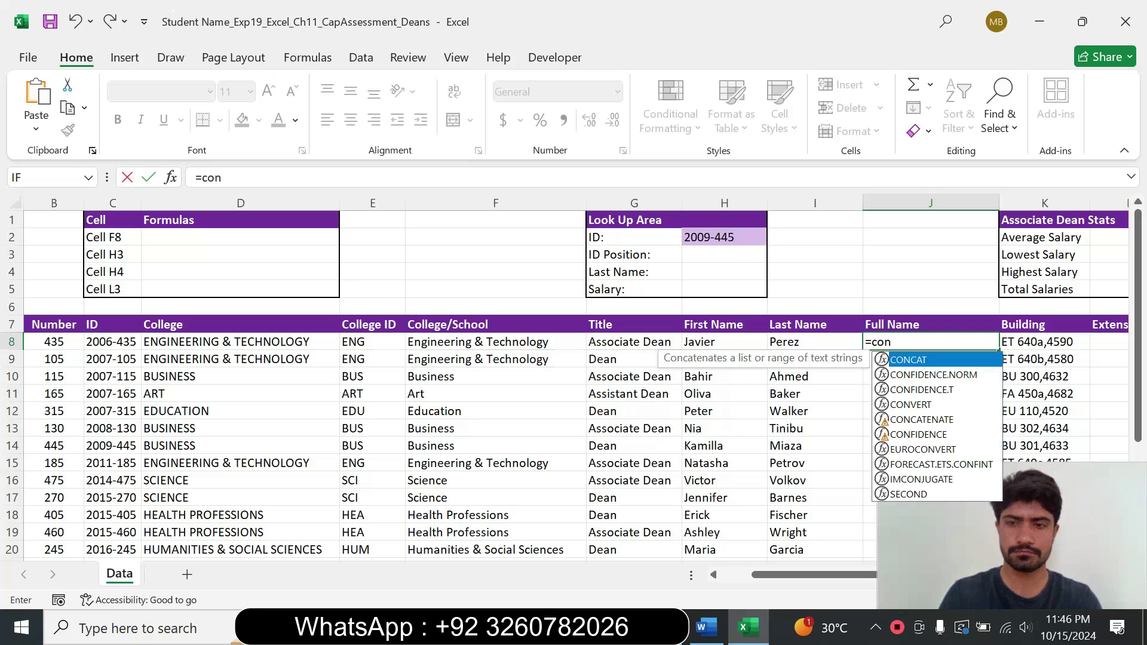
double_click(911, 359)
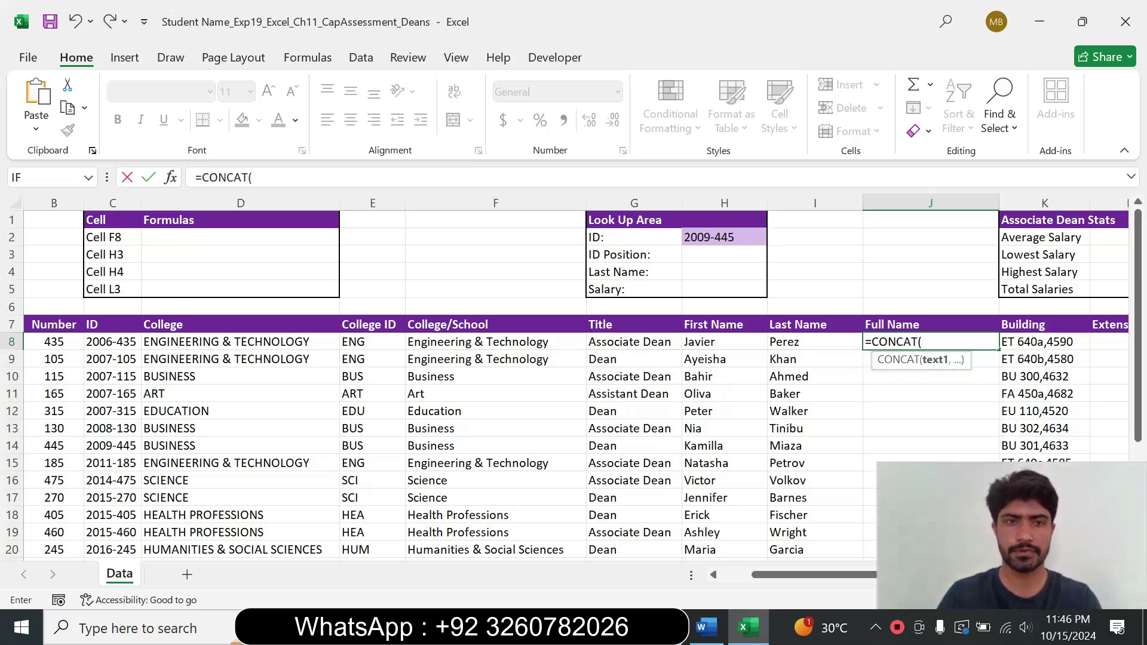
click(171, 182)
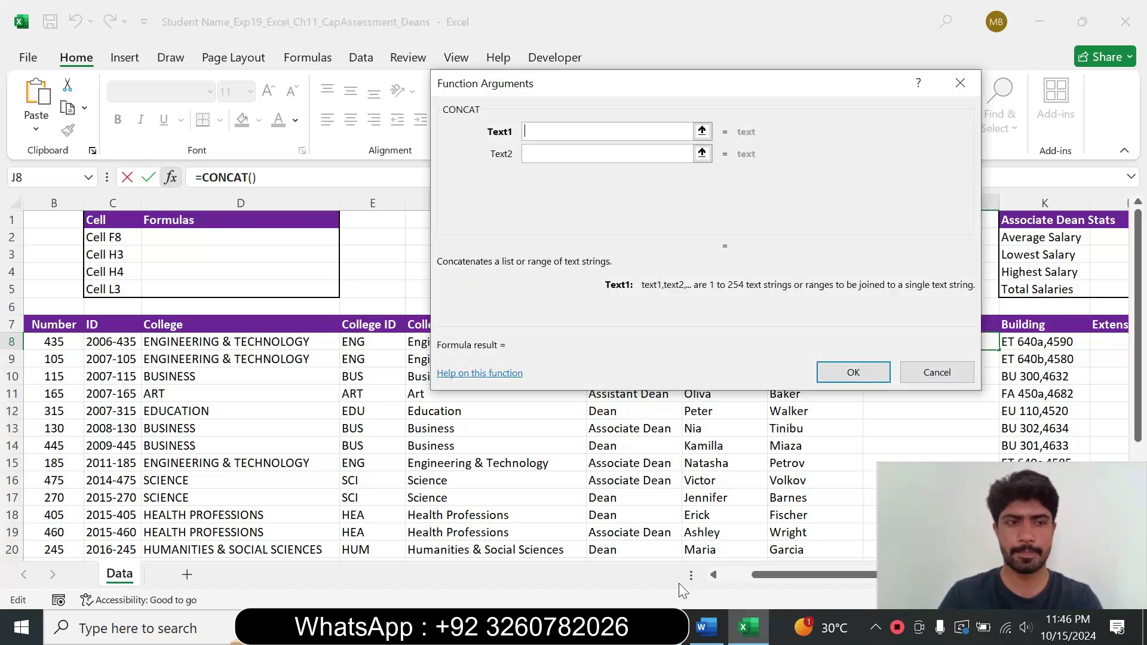
Step: Complete the CONCAT formula in J8 to join last name I8, a comma "," and first name H8, checking the Word instructions
click(707, 628)
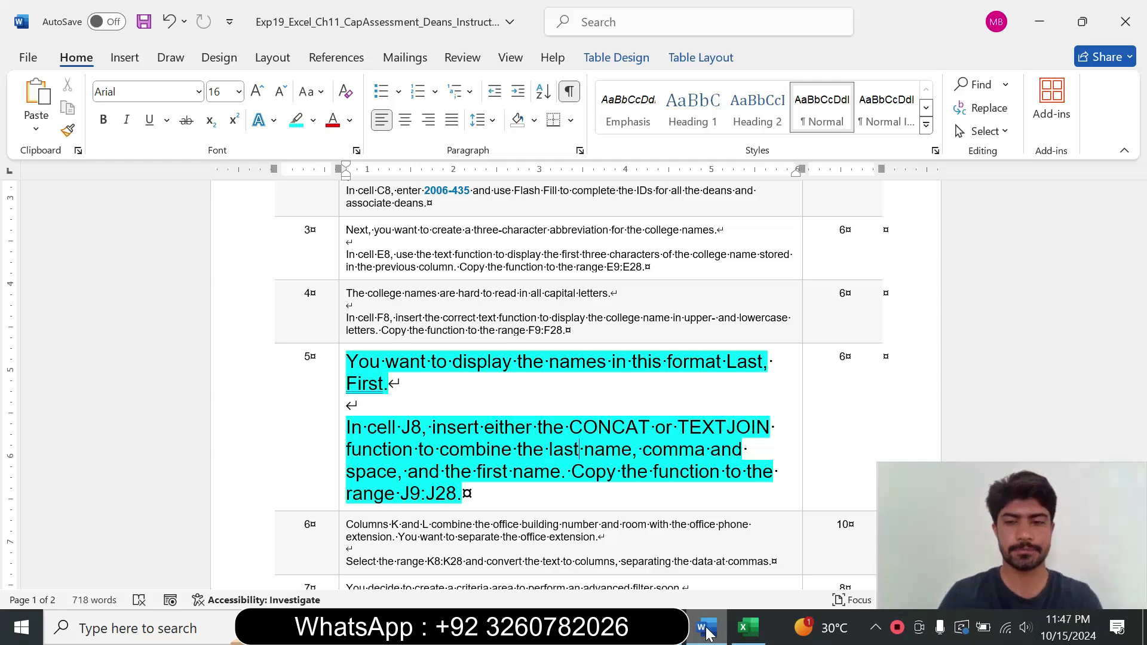
click(746, 627)
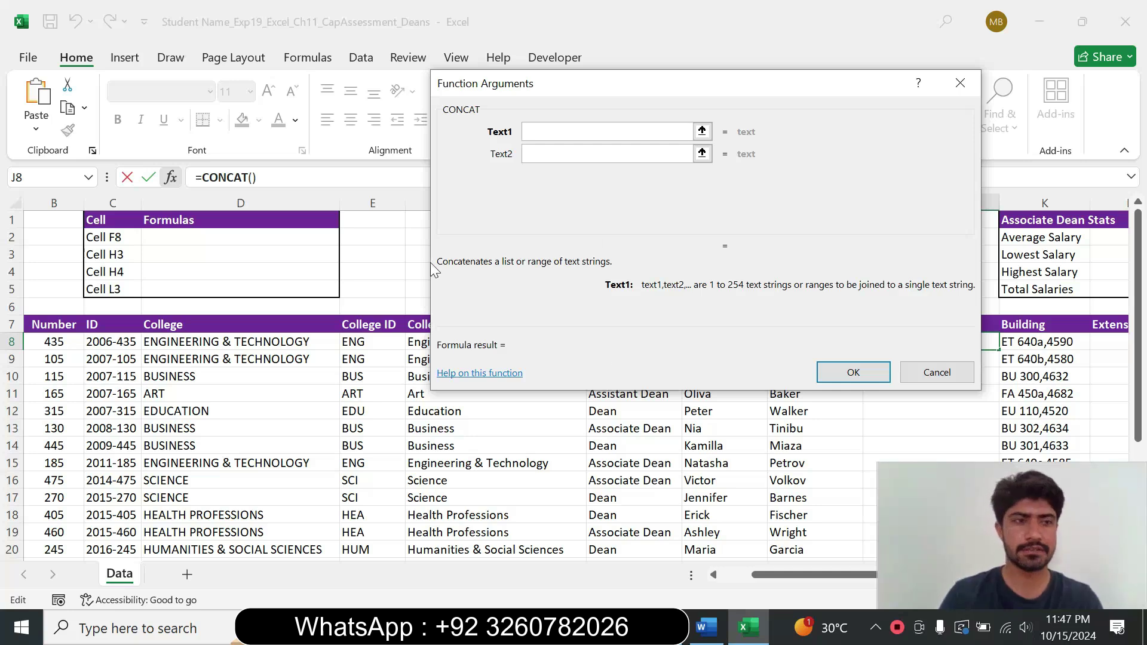
drag(636, 93, 335, 146)
click(806, 341)
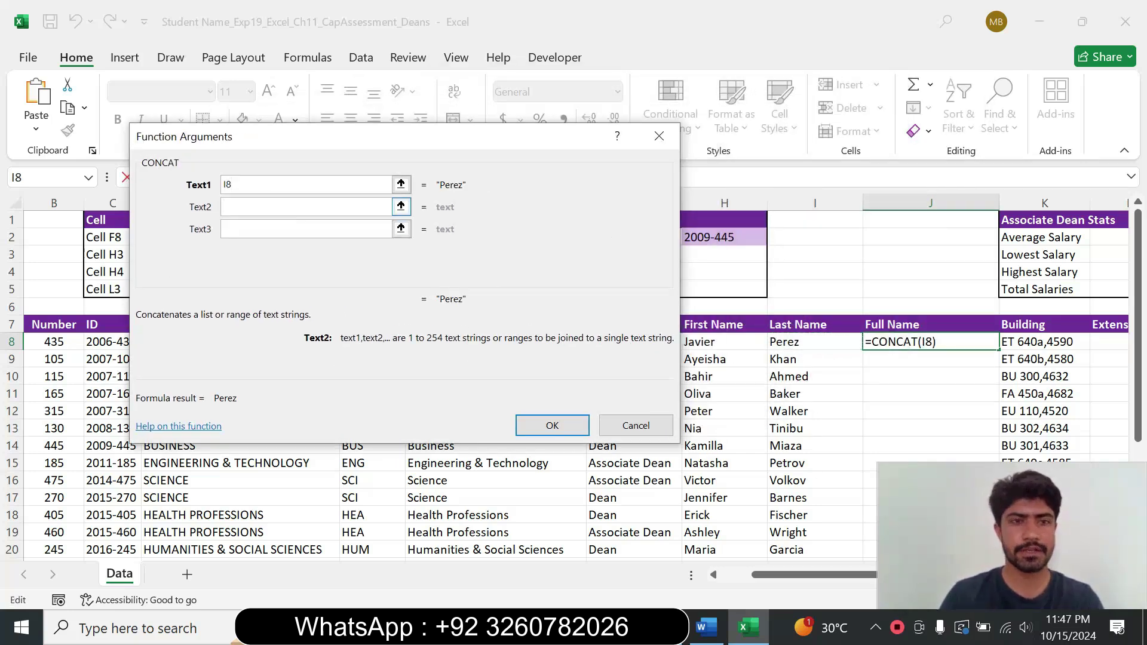
text(")
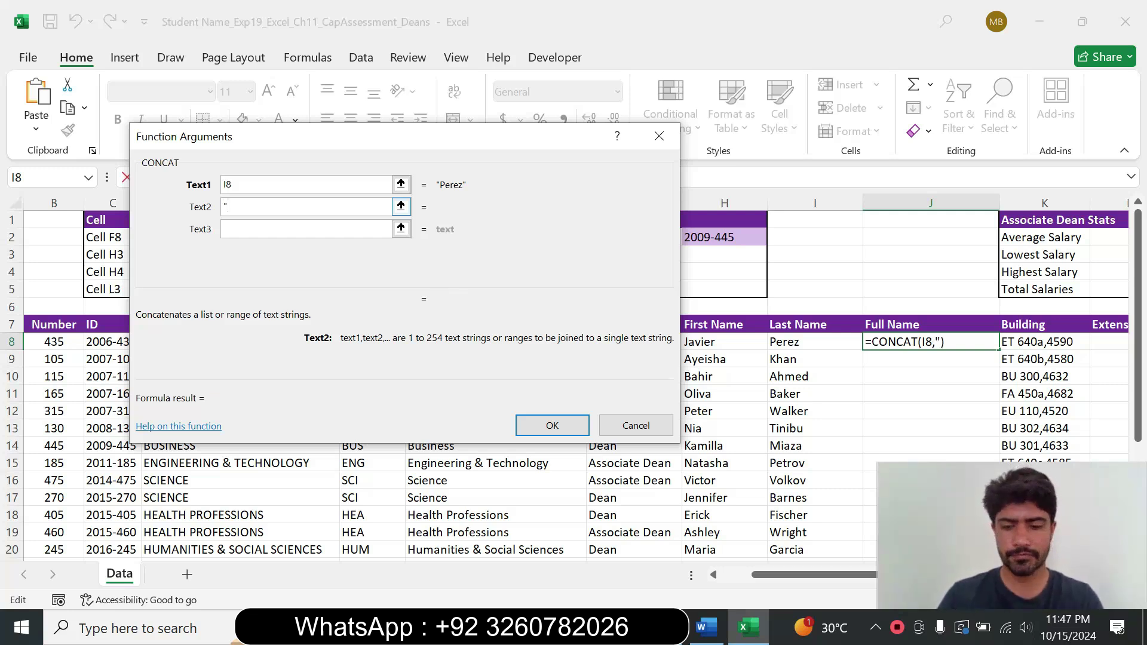
text(,")
key(Tab)
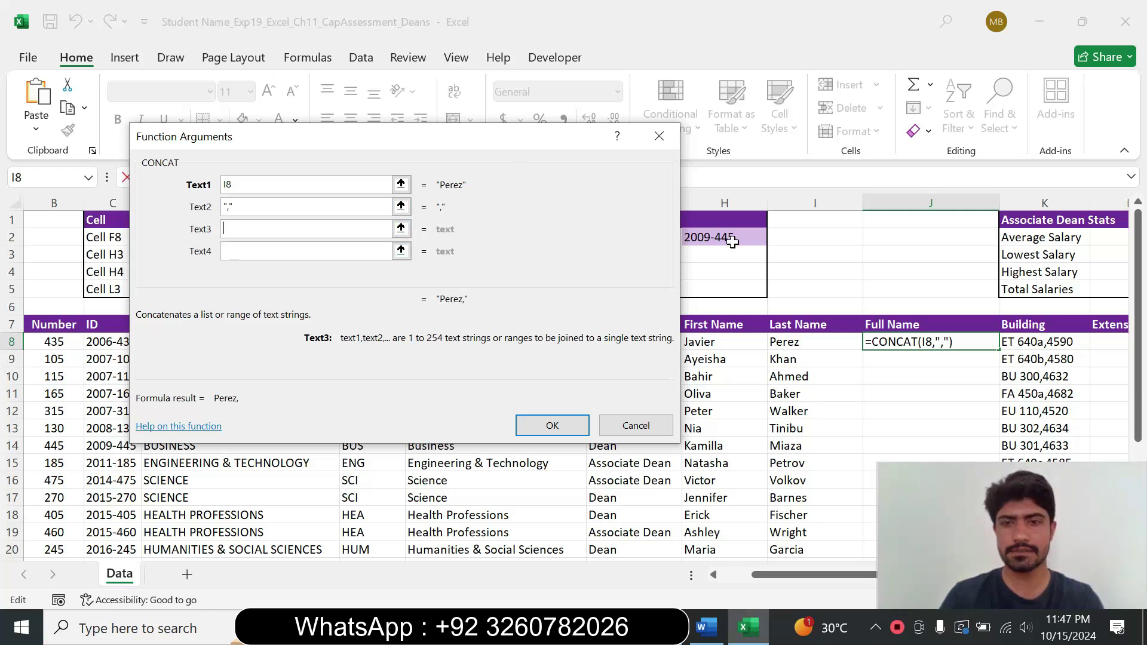
click(719, 340)
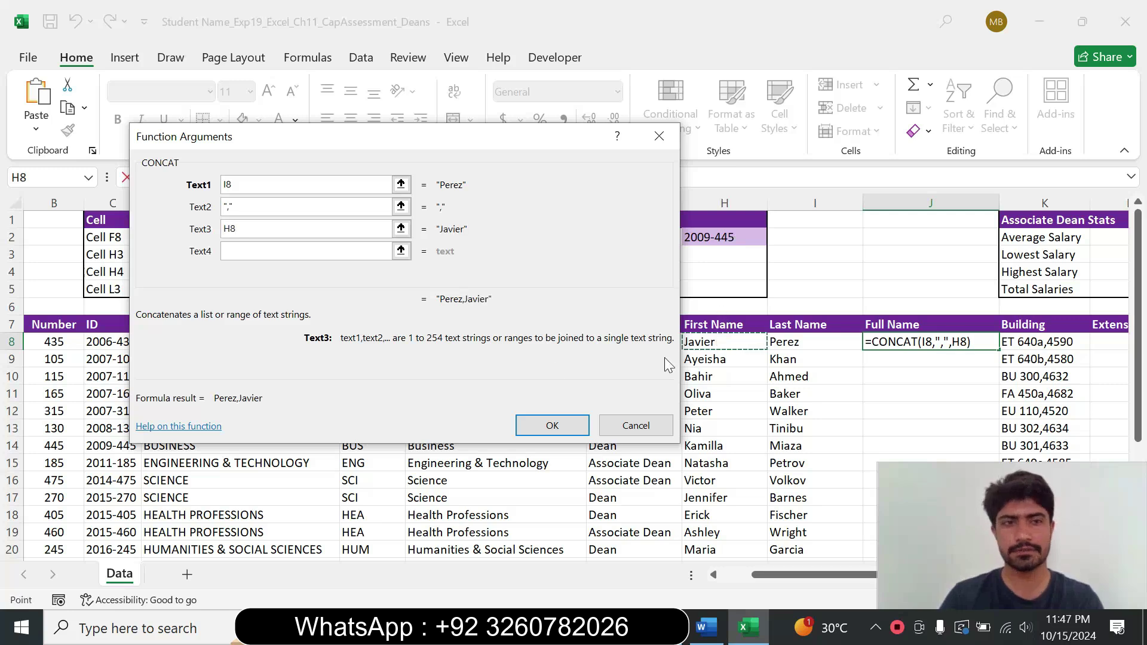
click(544, 426)
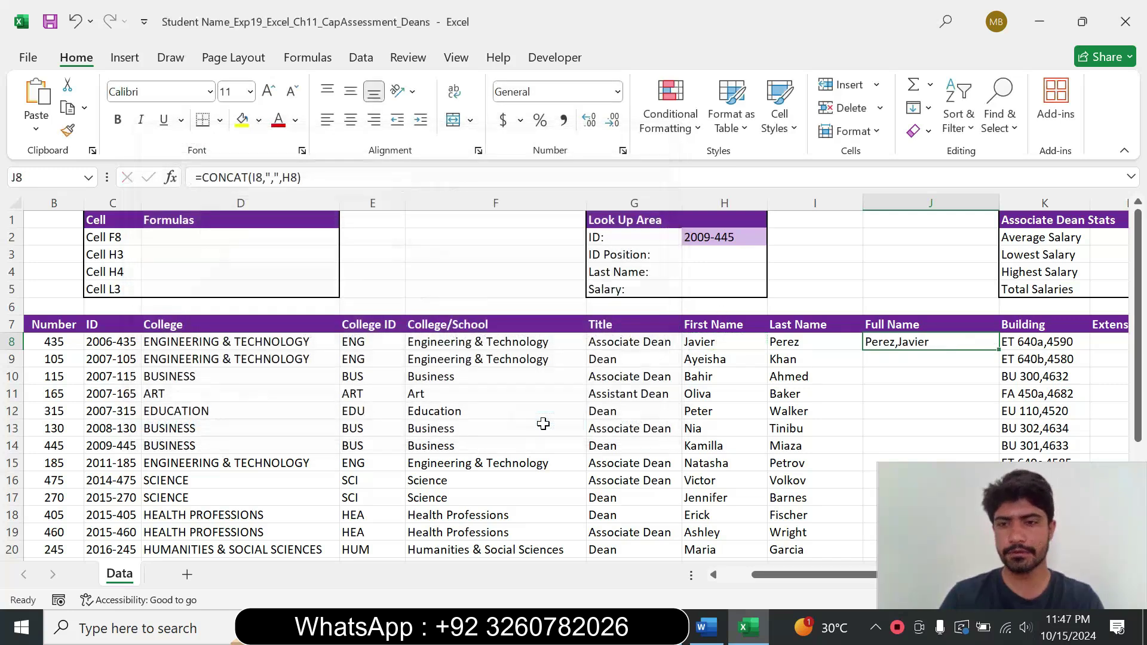
Step: Check the copy instruction in Word, switch back to Excel and copy the J8 formula down through J28
click(706, 629)
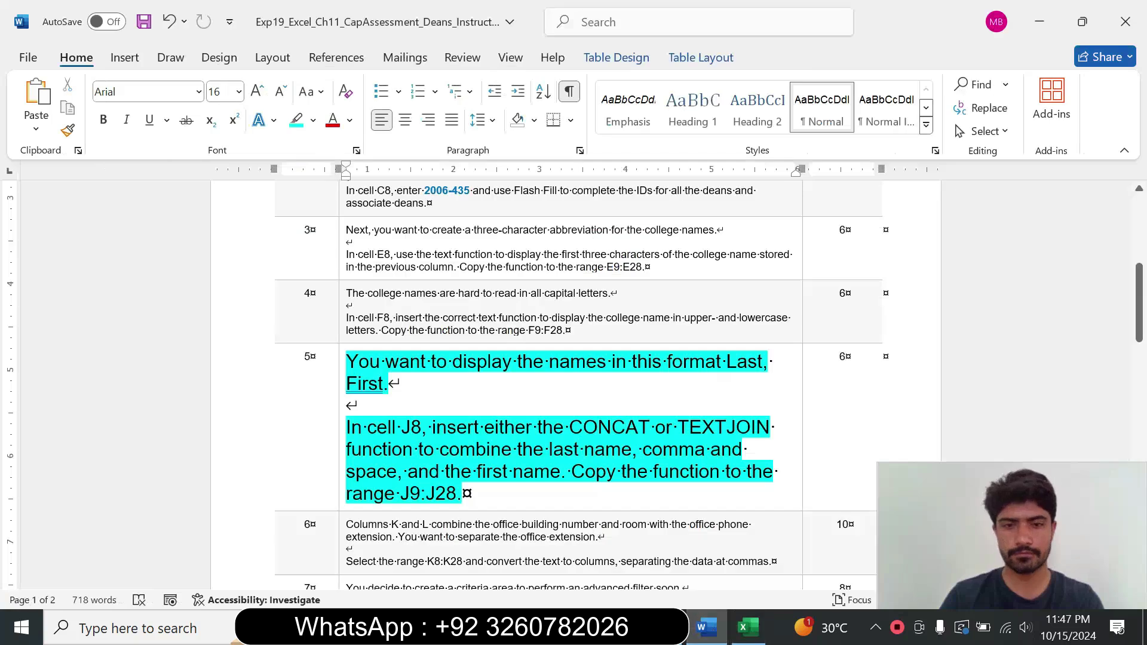
drag(570, 471, 427, 512)
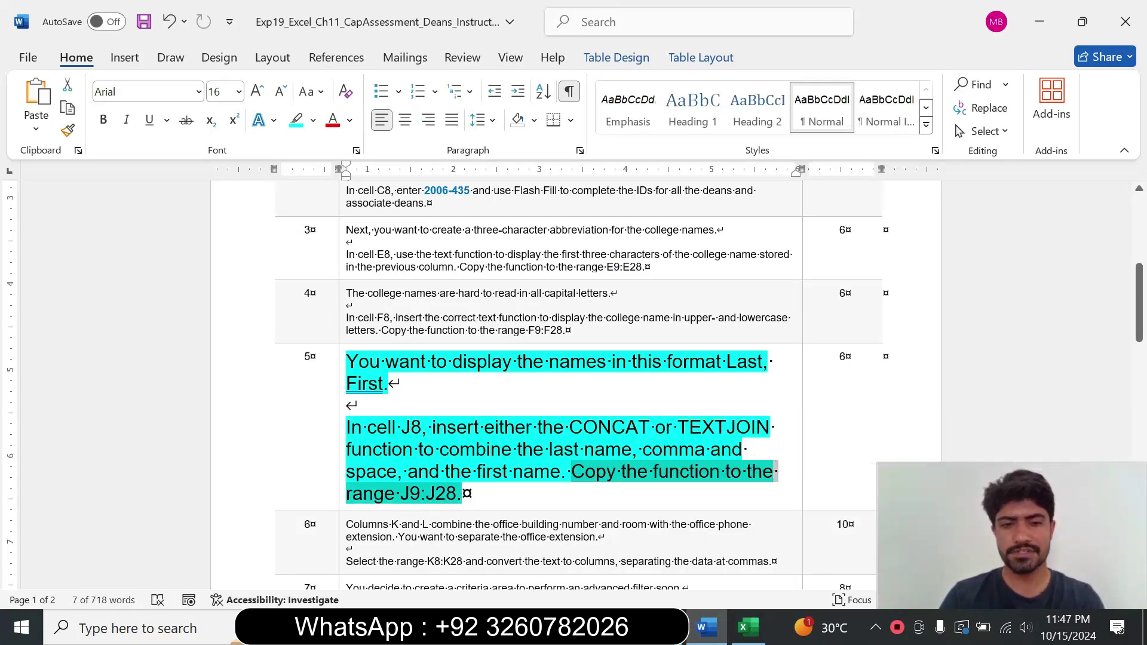
click(747, 627)
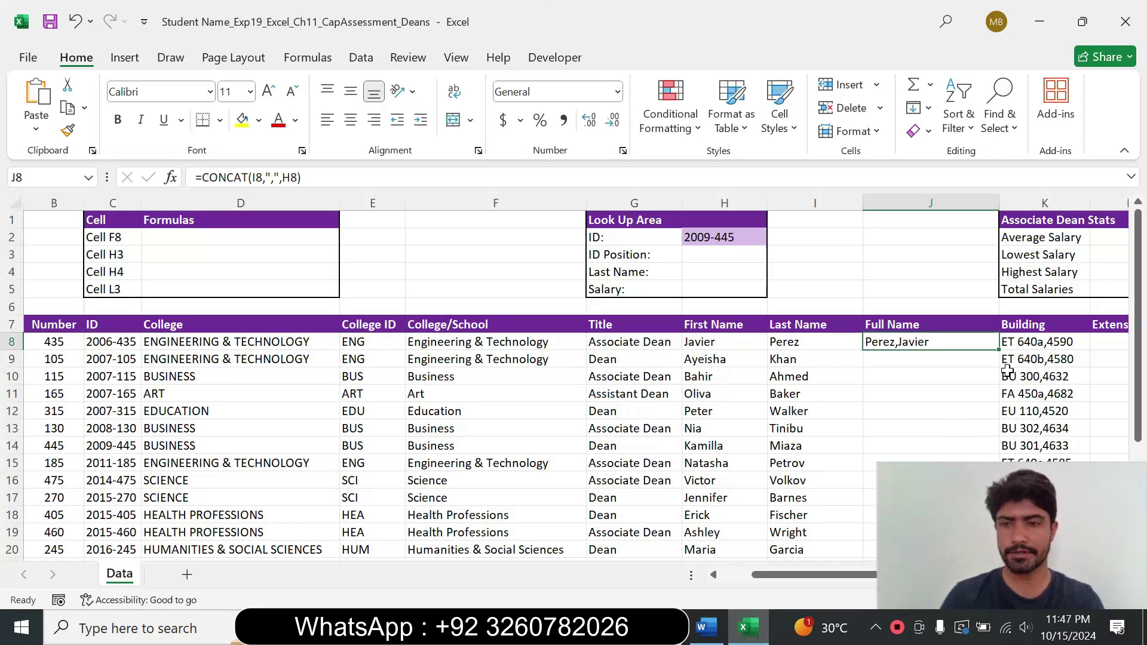
double_click(999, 353)
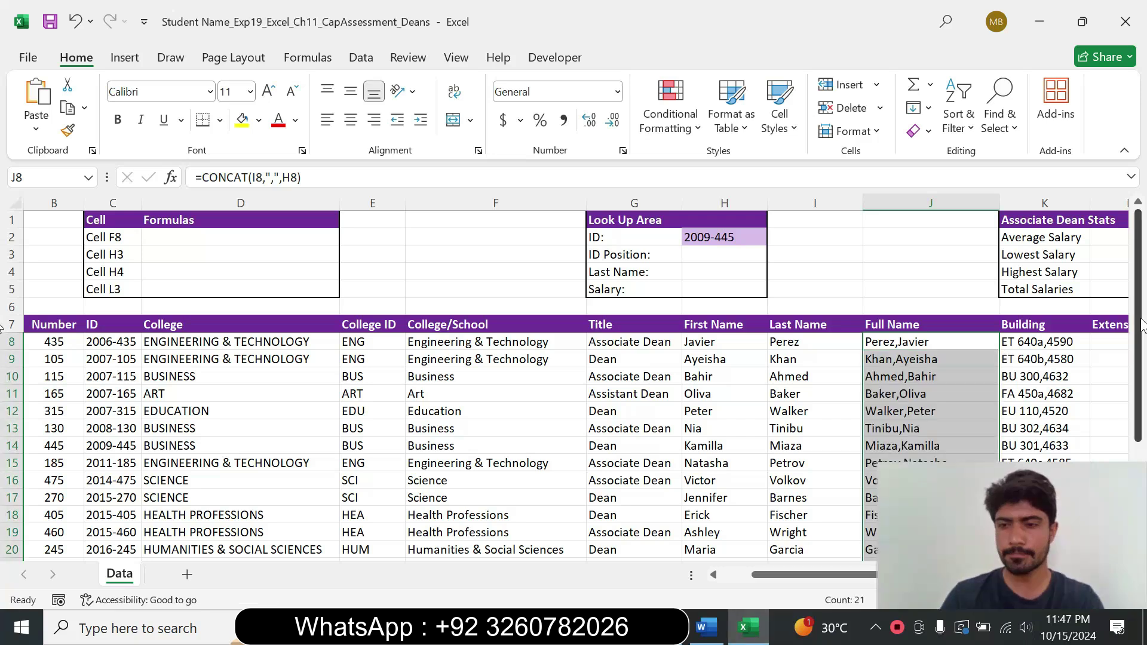
scroll(3, 478, down, 3)
scroll(2, 478, up, 3)
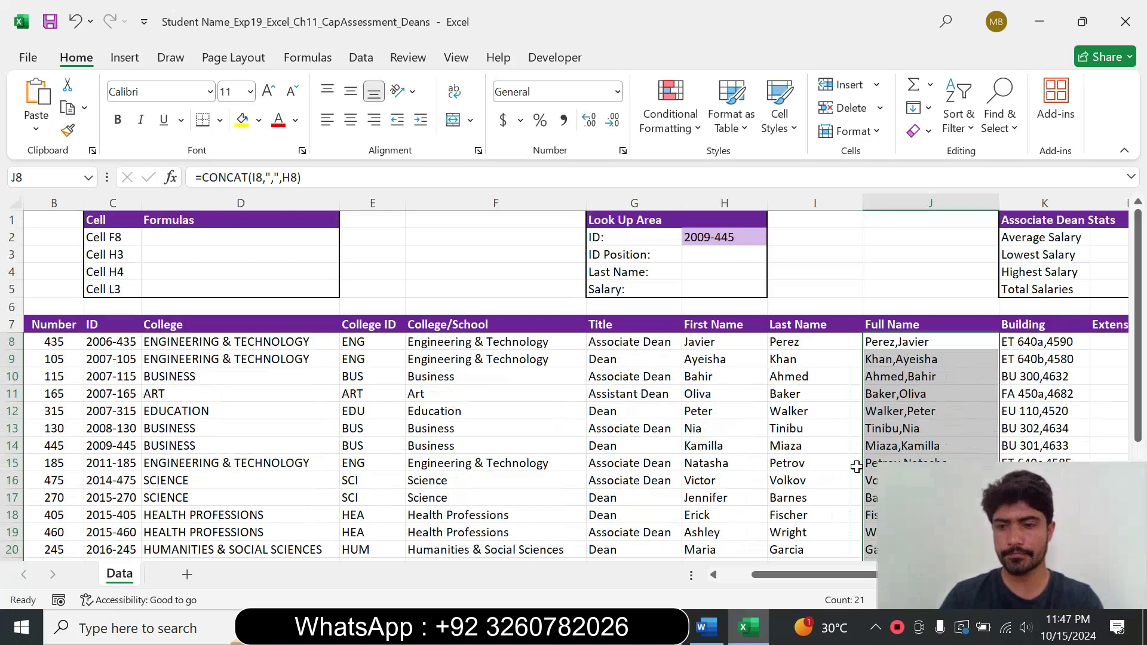
Step: Switch to the Word instructions and reset the step 5 text to 9 pt with no highlight color
click(706, 627)
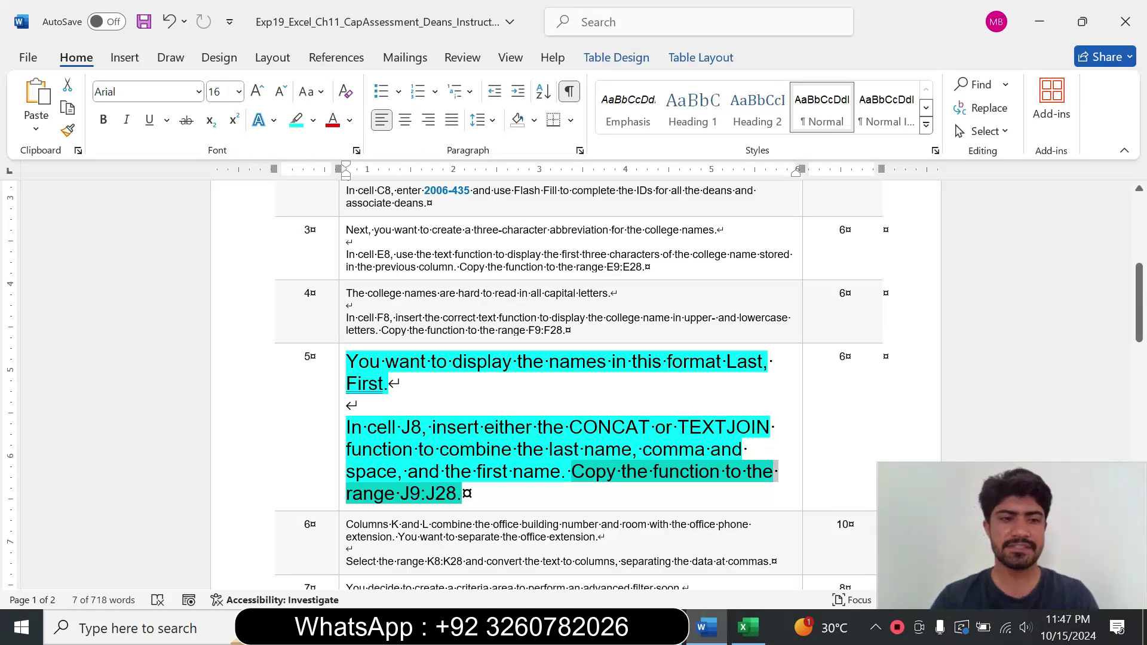
click(341, 455)
click(340, 455)
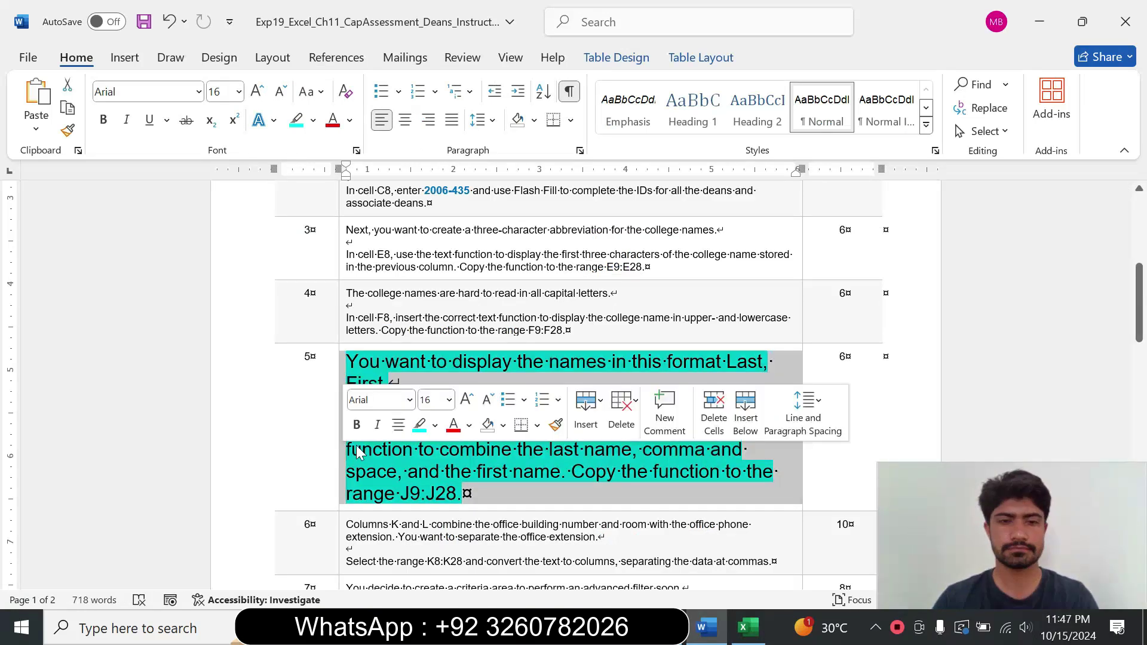
click(448, 400)
click(431, 67)
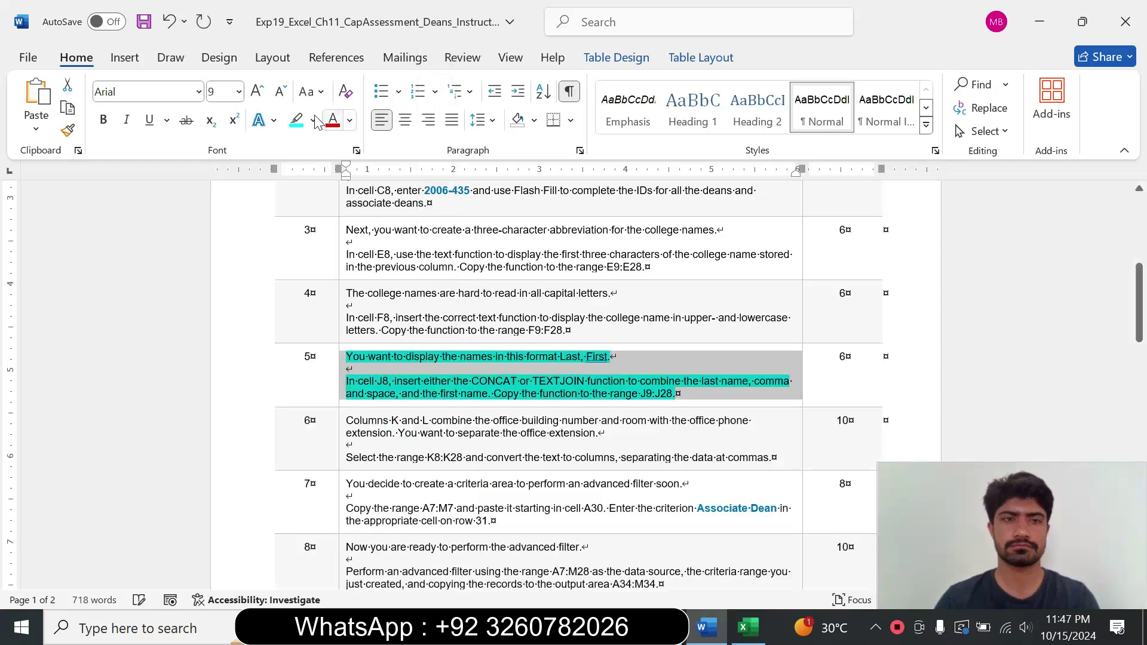
click(315, 122)
click(336, 264)
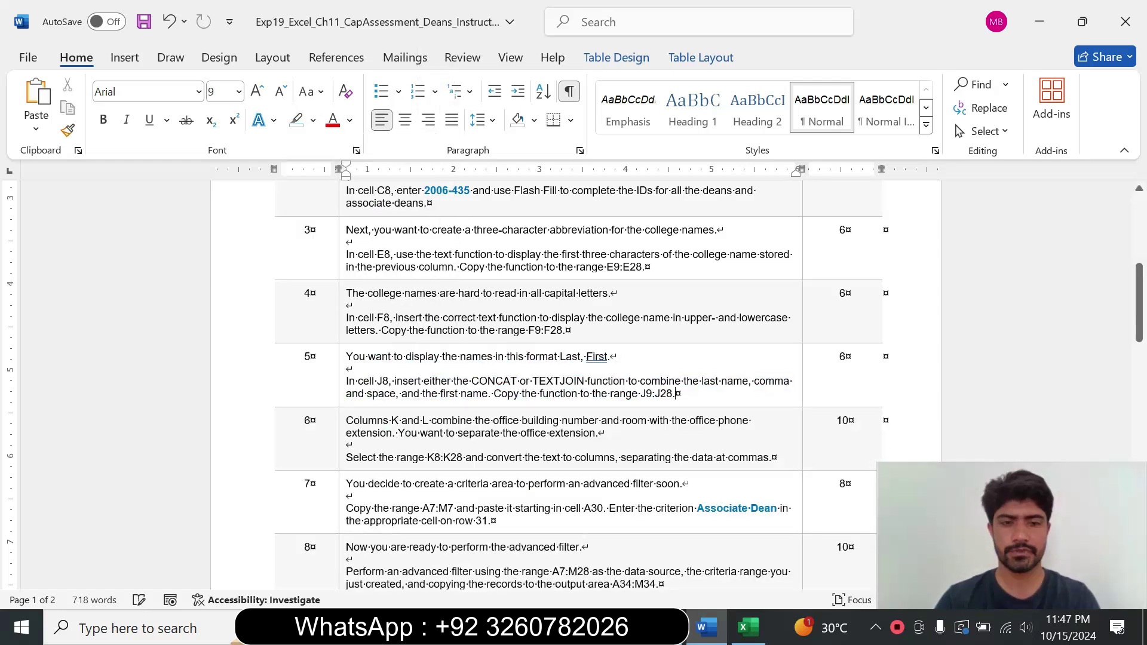
Step: Enlarge the step 6 instruction text to 16 pt and highlight it in turquoise
drag(1141, 310, 1140, 339)
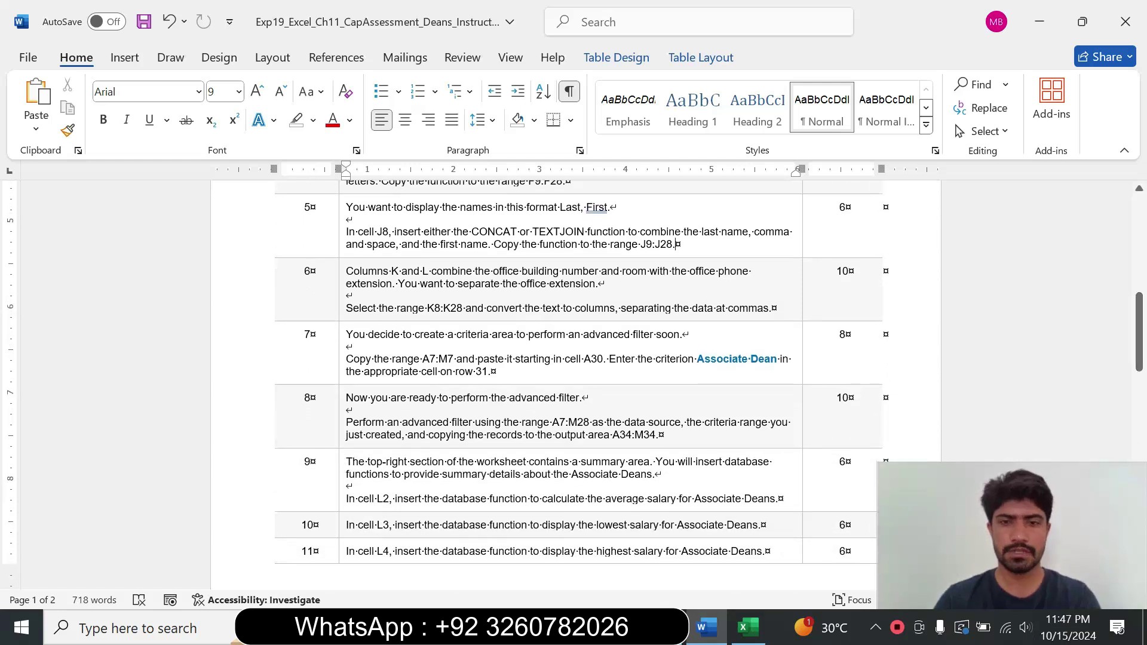
click(342, 306)
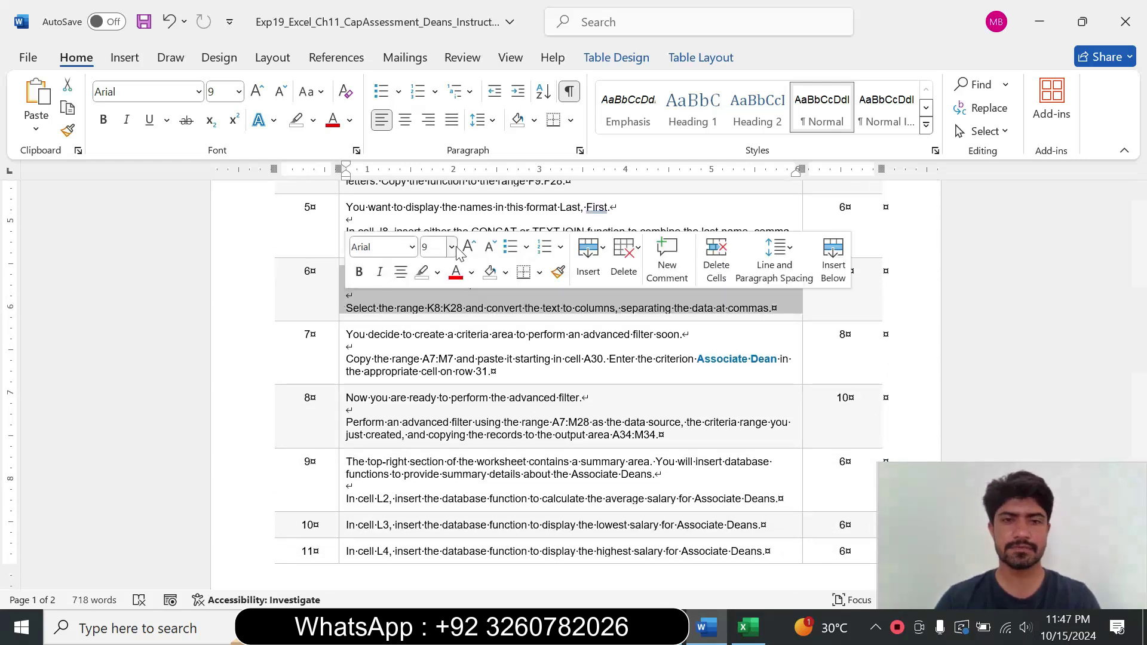
click(453, 246)
click(440, 404)
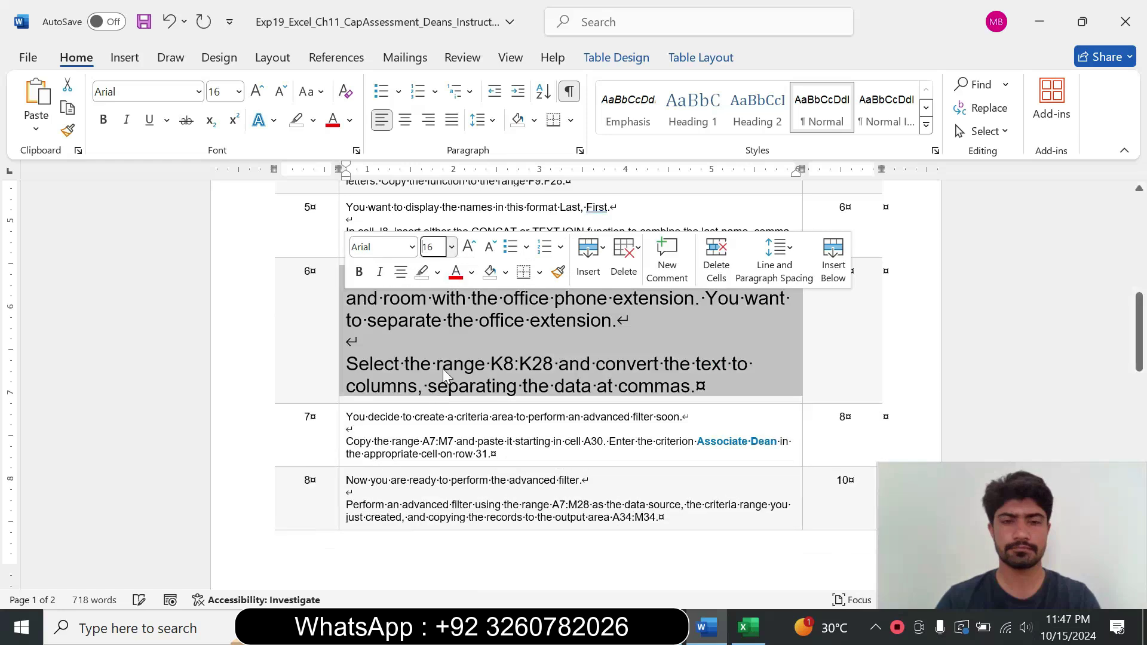
click(437, 273)
click(480, 336)
click(348, 340)
Step: Read step 6, copy its range reference K8:K28, and use it to select that range in the Excel worksheet
drag(347, 276, 625, 321)
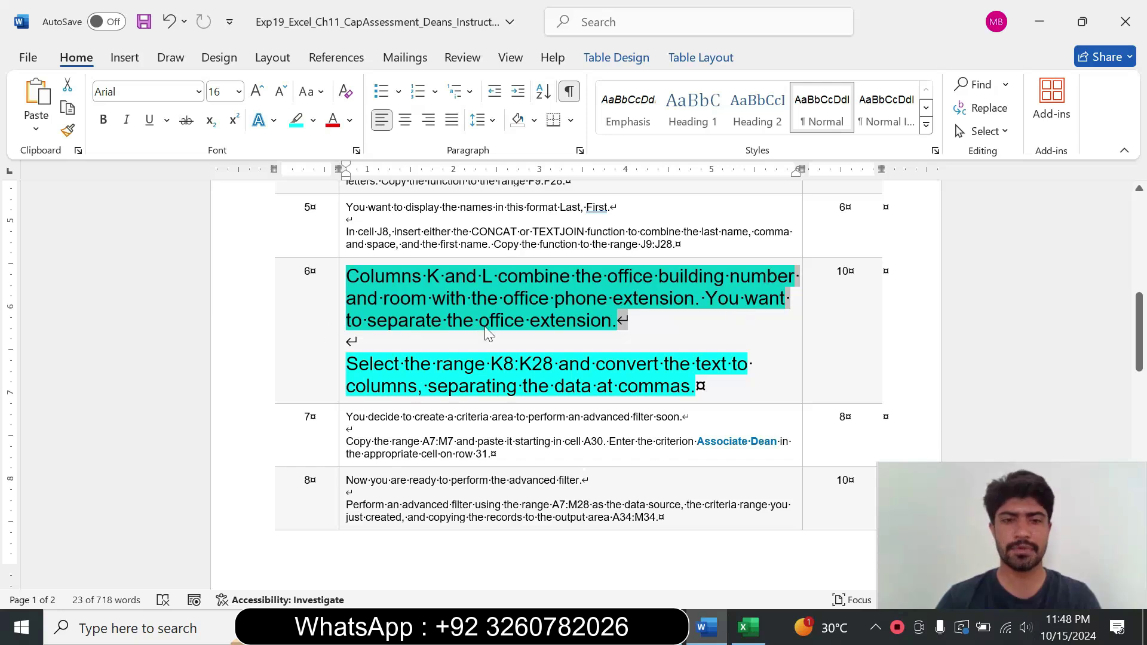
drag(347, 364, 695, 386)
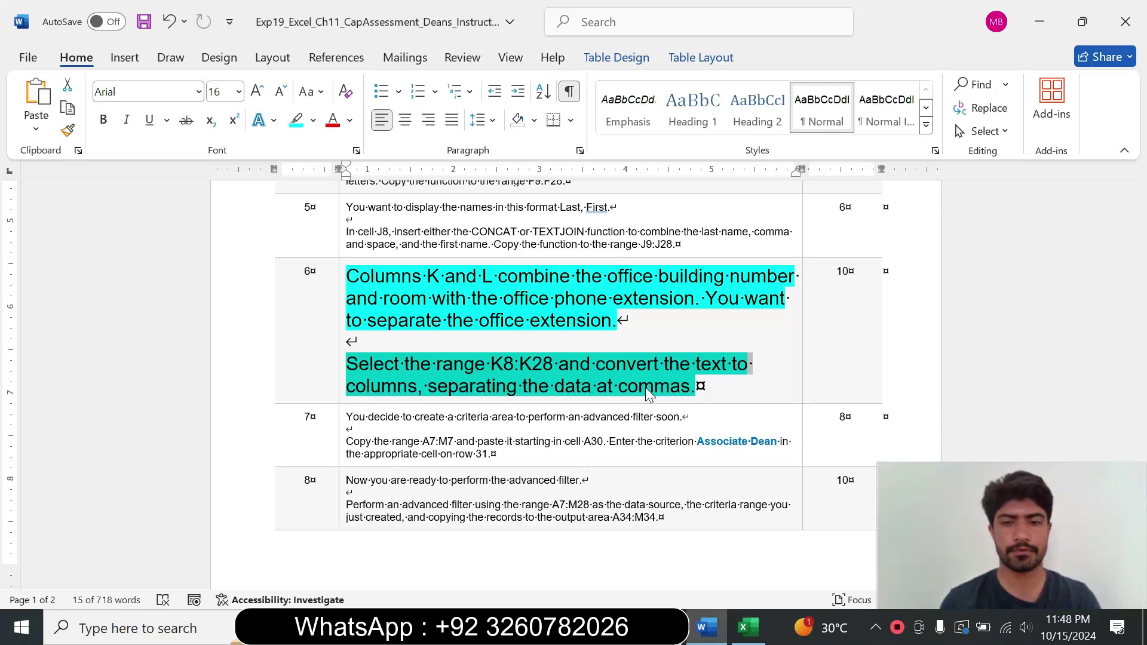
click(554, 371)
drag(490, 365, 558, 364)
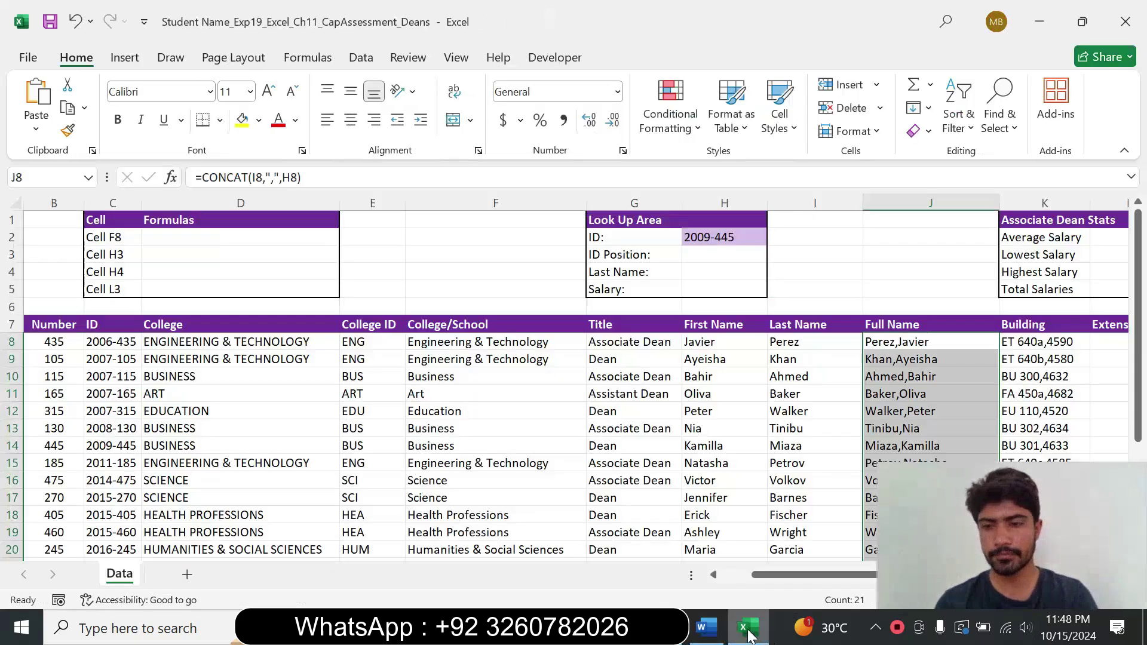
click(747, 627)
click(45, 177)
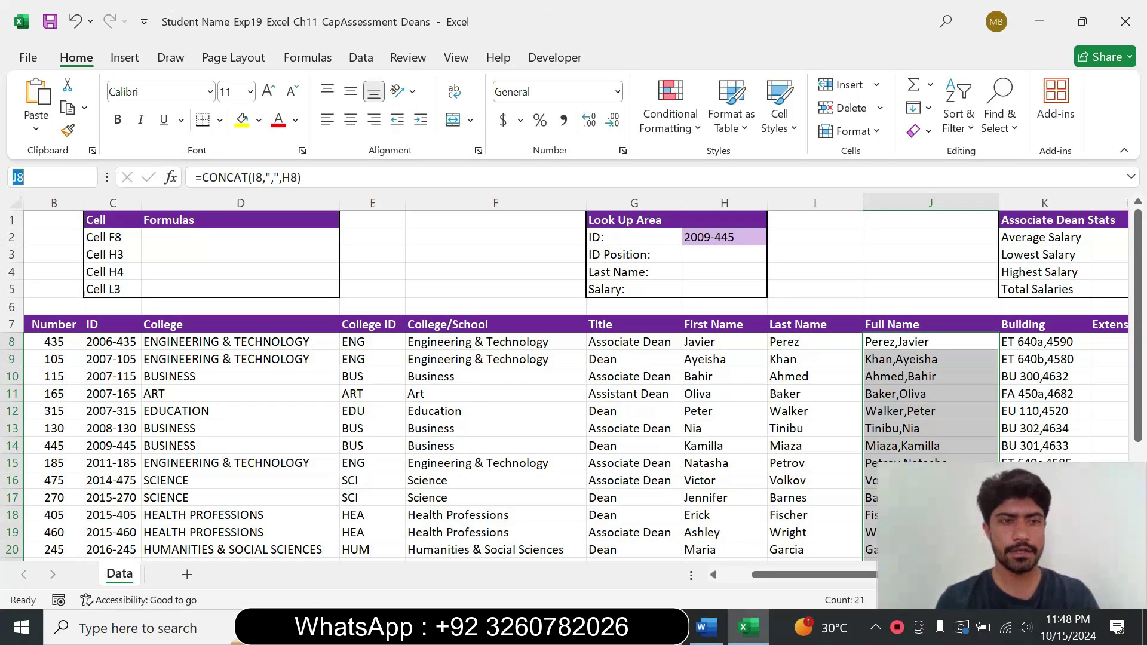
key(ctrl+v)
key(Return)
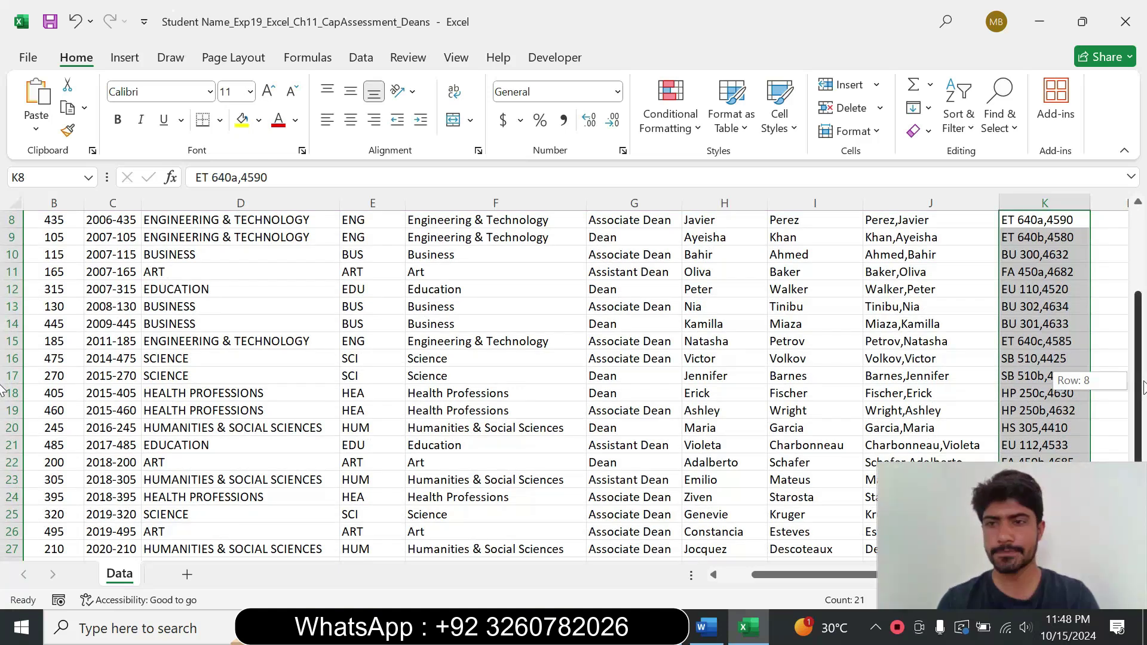
scroll(1142, 332, up, 2)
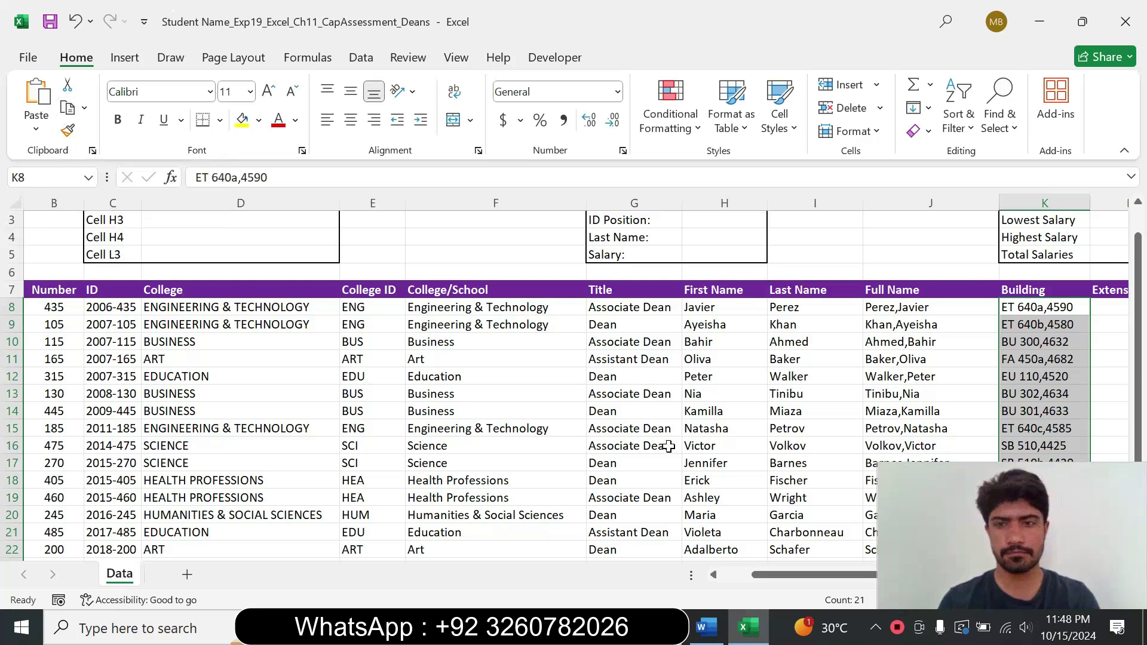
Step: Recheck step 6 in Word, then start Text to Columns in Excel for K8:K28 with the Delimited data type
click(711, 615)
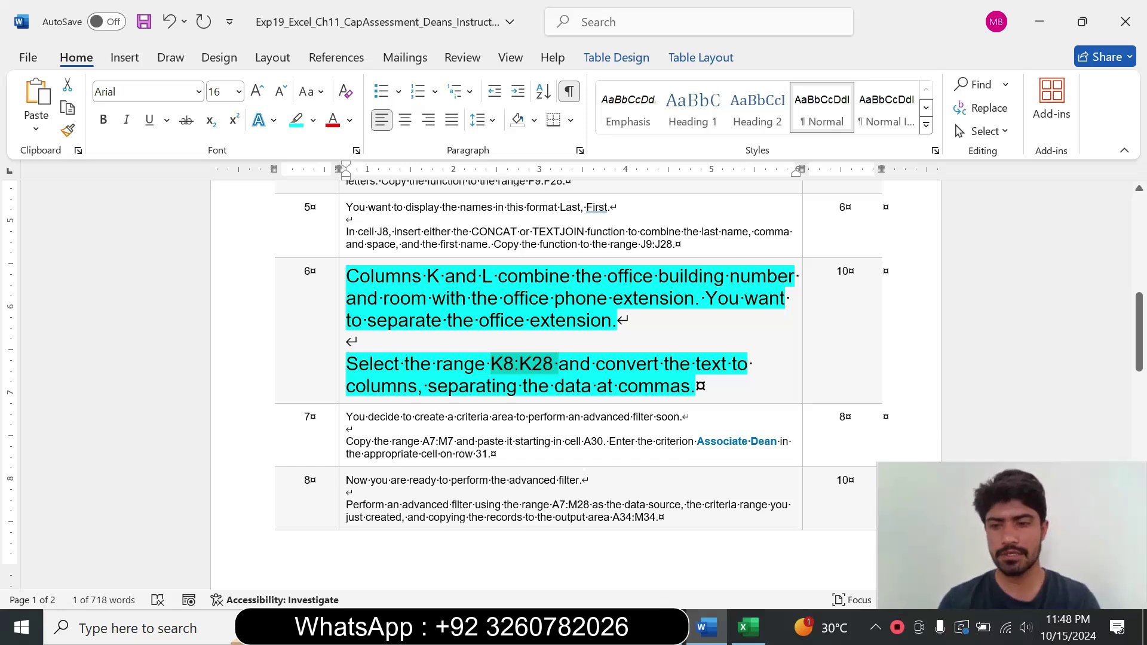
click(747, 627)
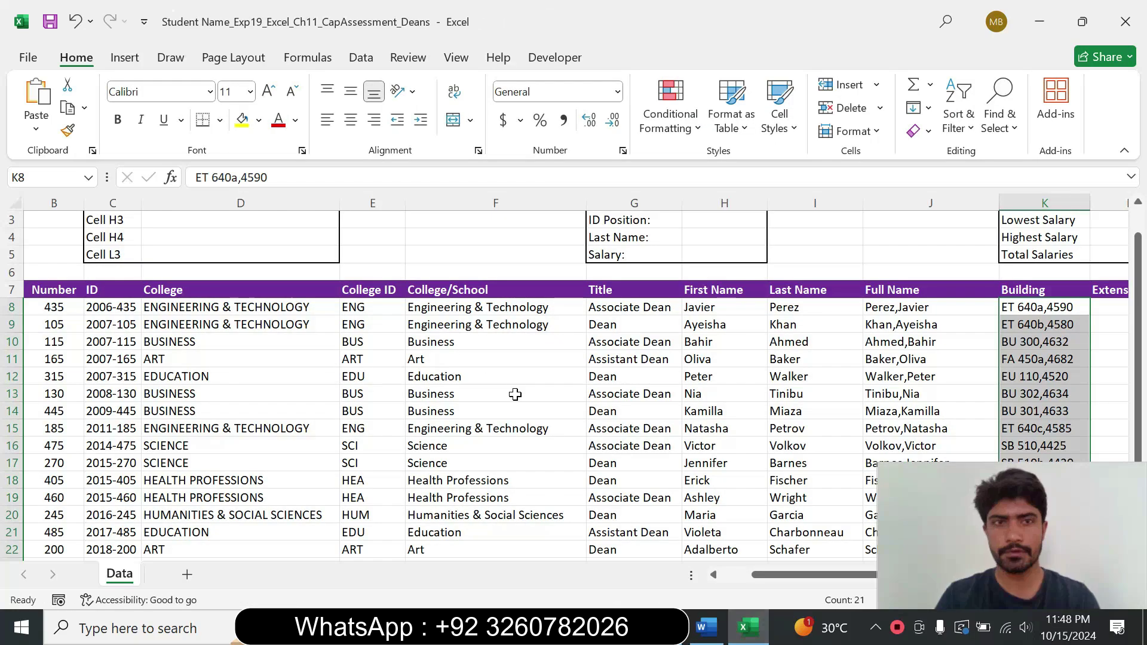
click(358, 60)
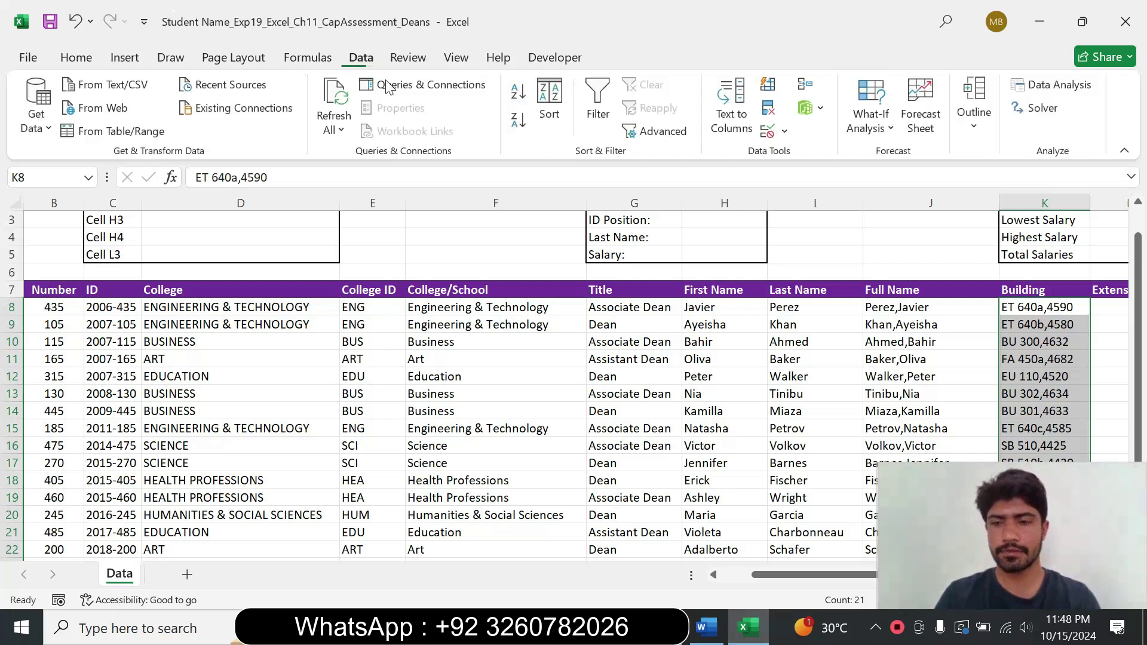
click(732, 122)
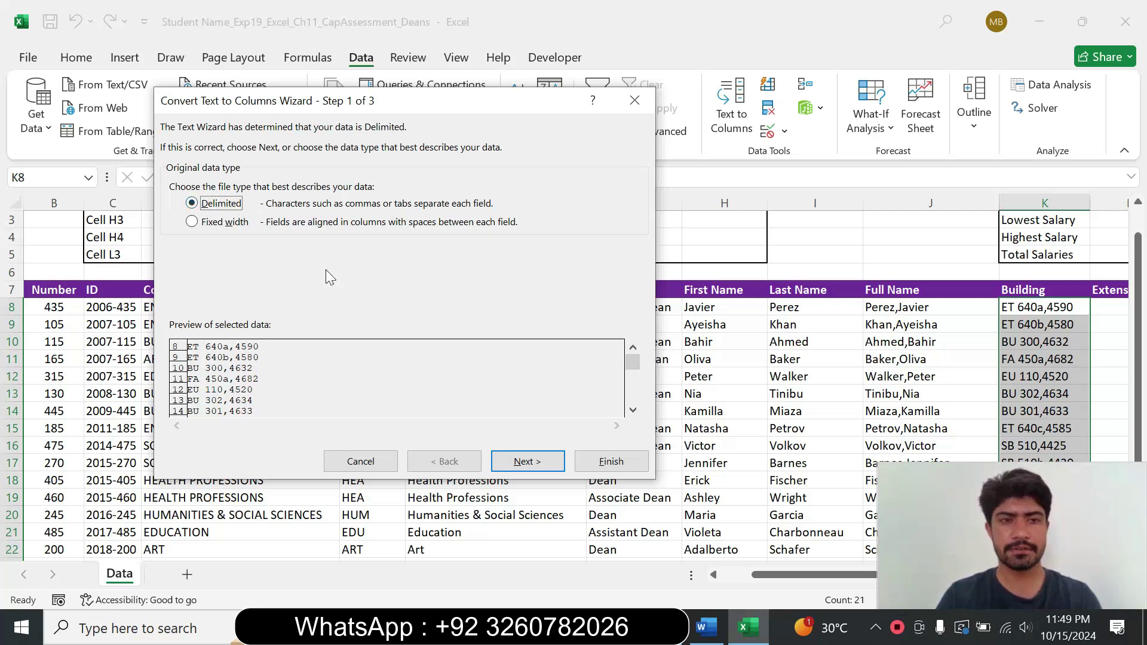
click(515, 459)
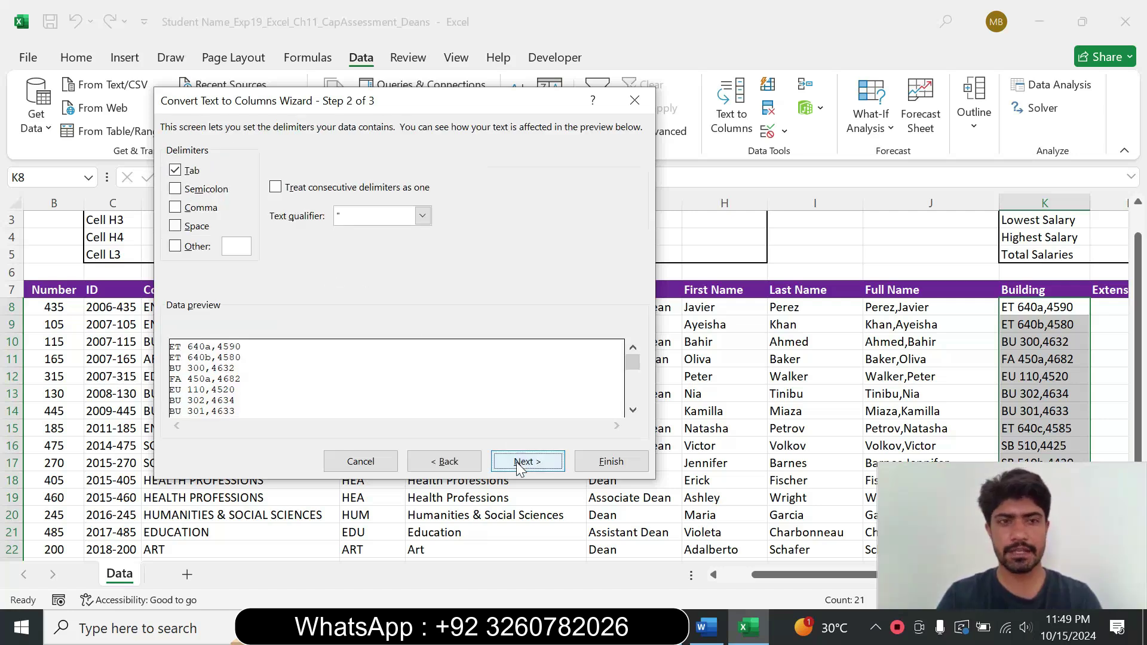
Step: Make Comma the only delimiter for the text conversion, replacing Tab, and check the choice against the step 6 instructions in Word
click(707, 627)
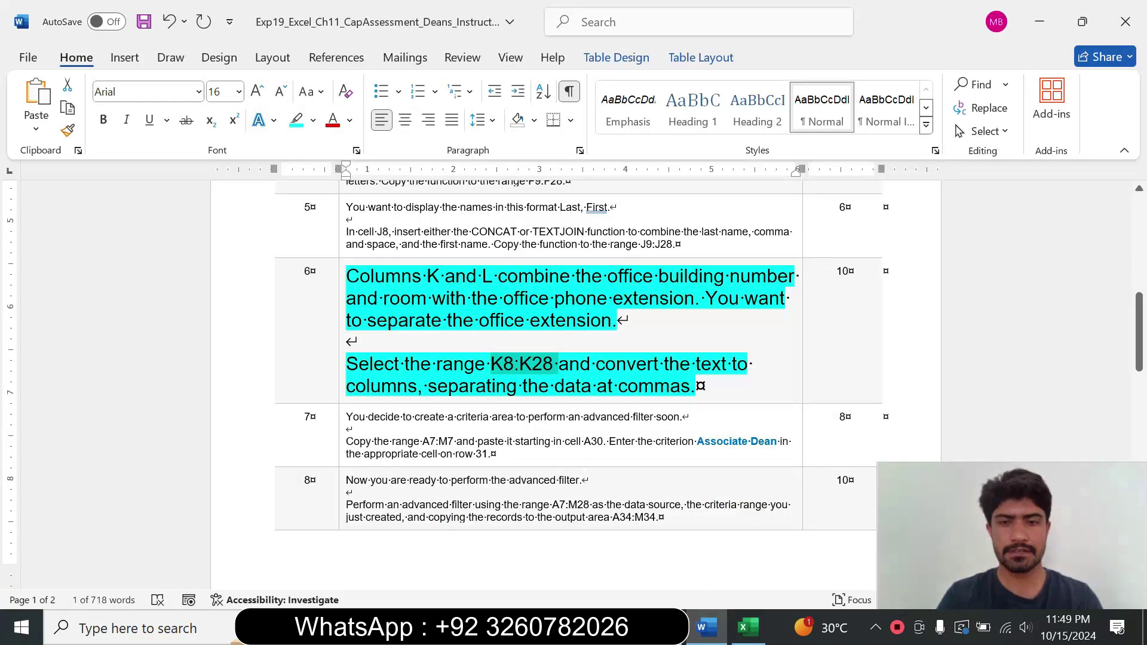
drag(448, 387, 658, 396)
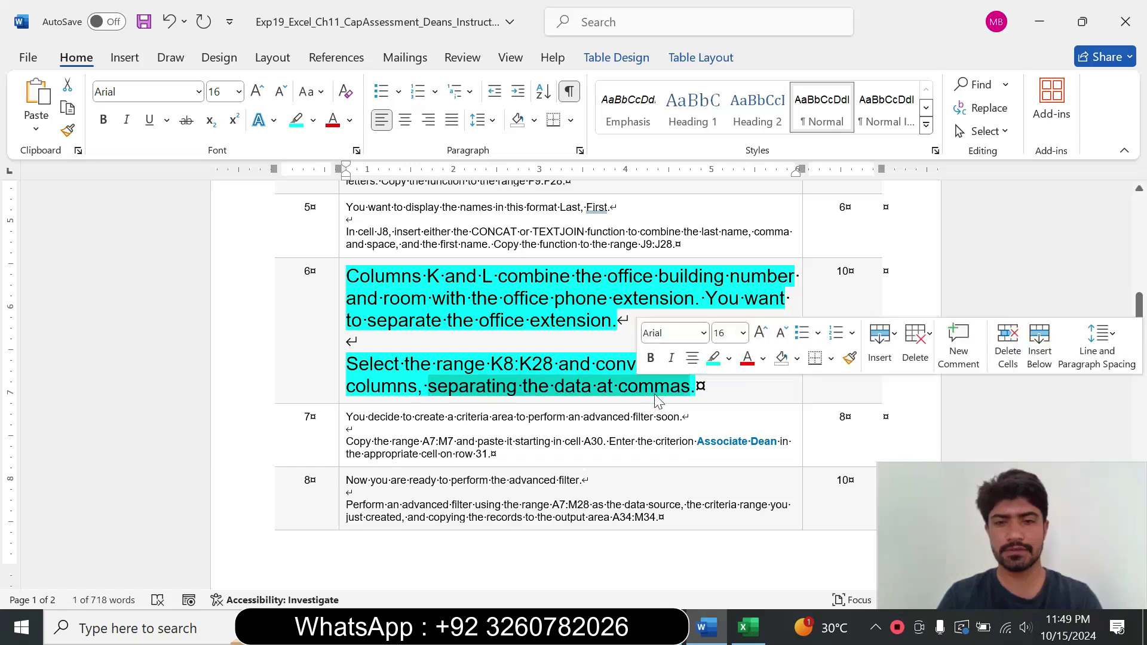
click(749, 627)
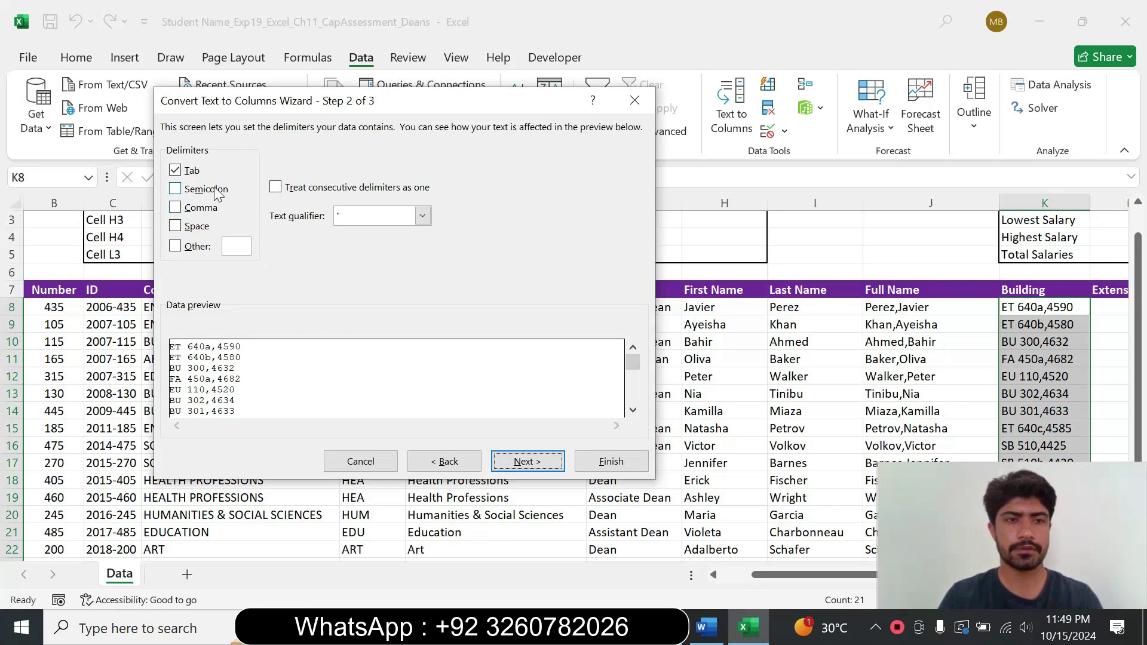
click(176, 171)
click(176, 208)
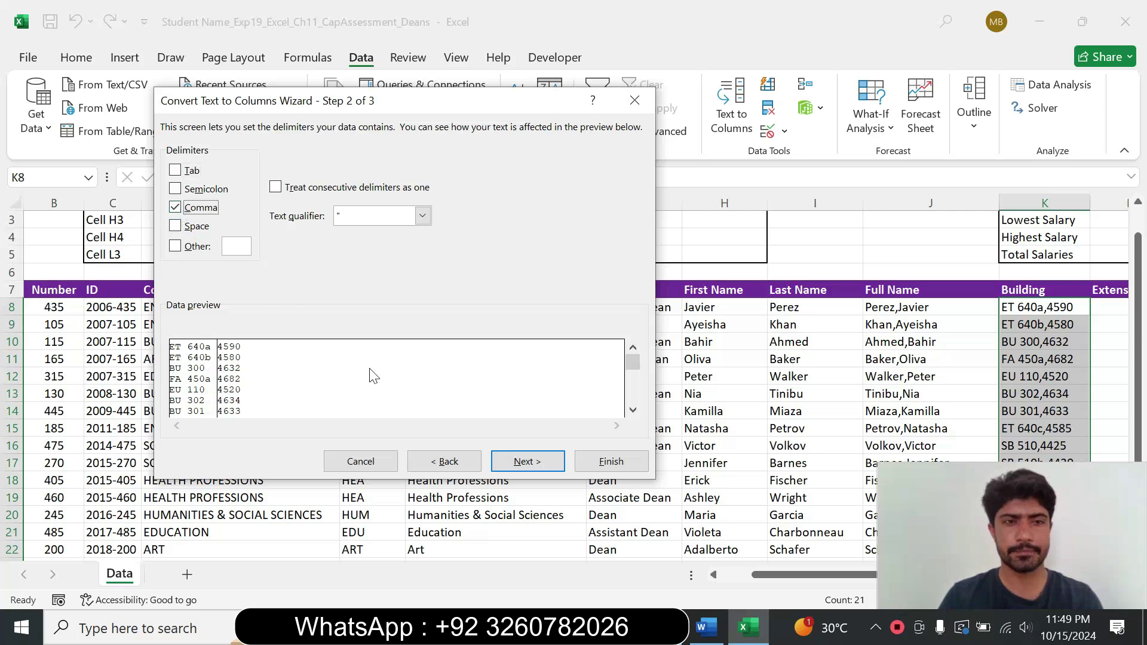
click(700, 634)
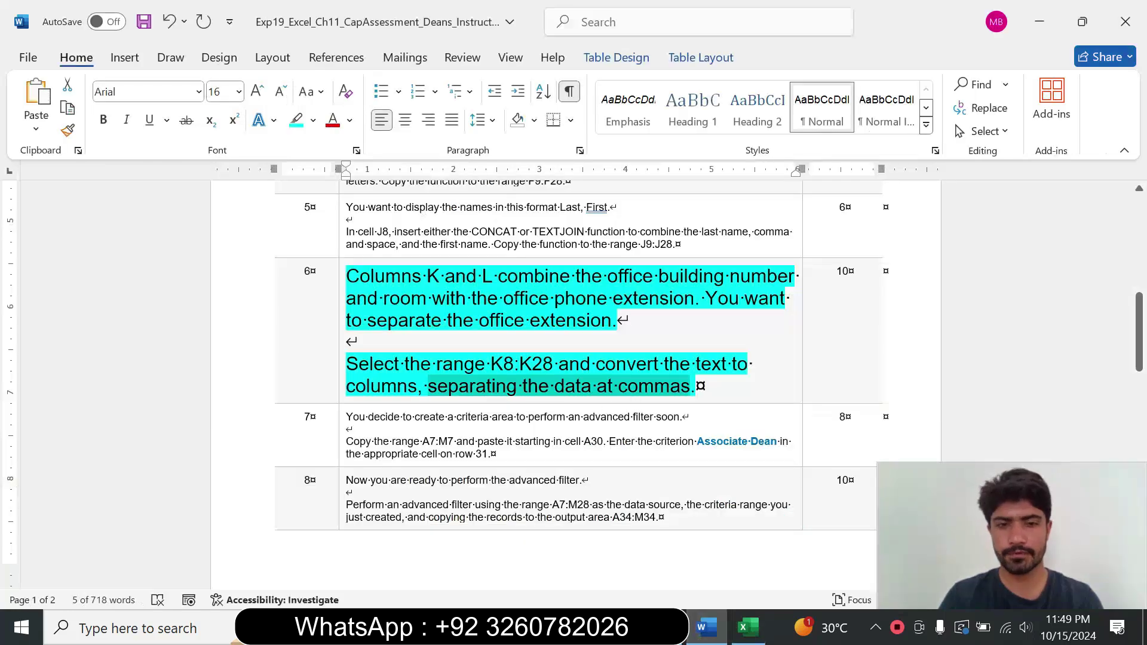
Step: Return to Excel and finish the comma-delimited Text to Columns conversion of K8:K28 with General format and destination $K$8
click(746, 627)
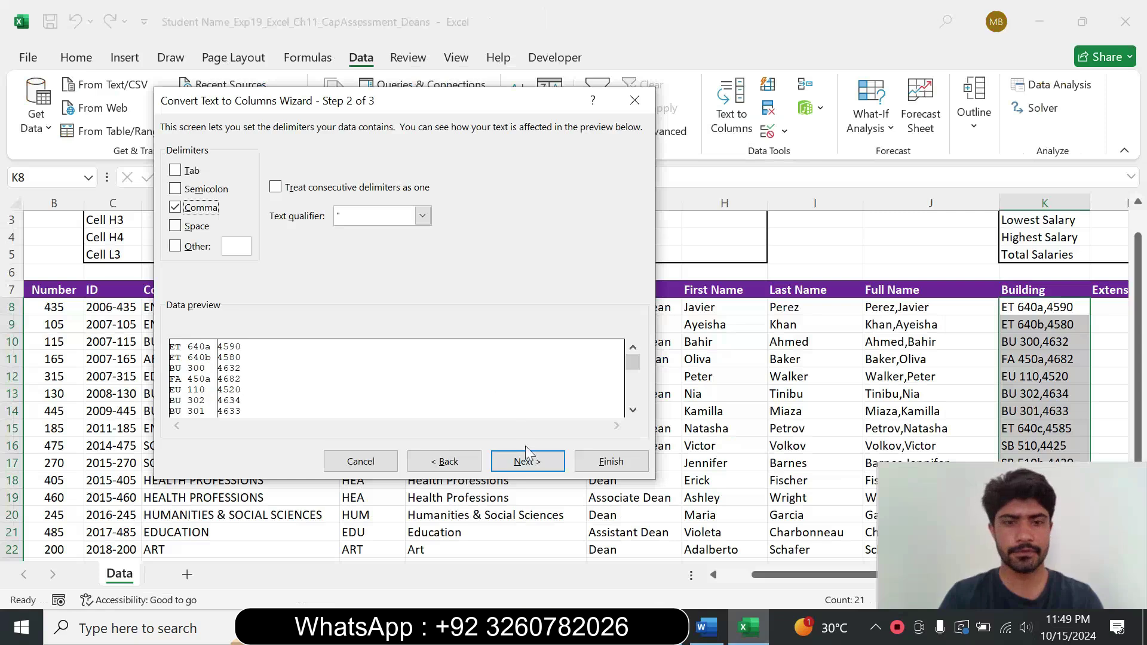
click(527, 461)
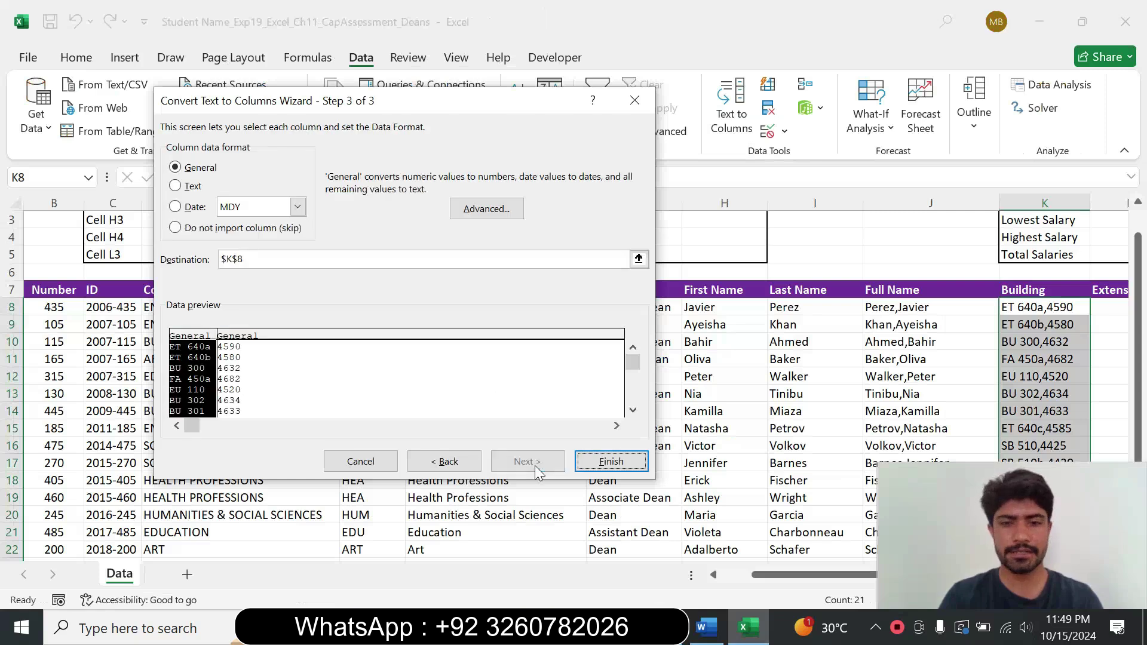
click(605, 462)
click(712, 449)
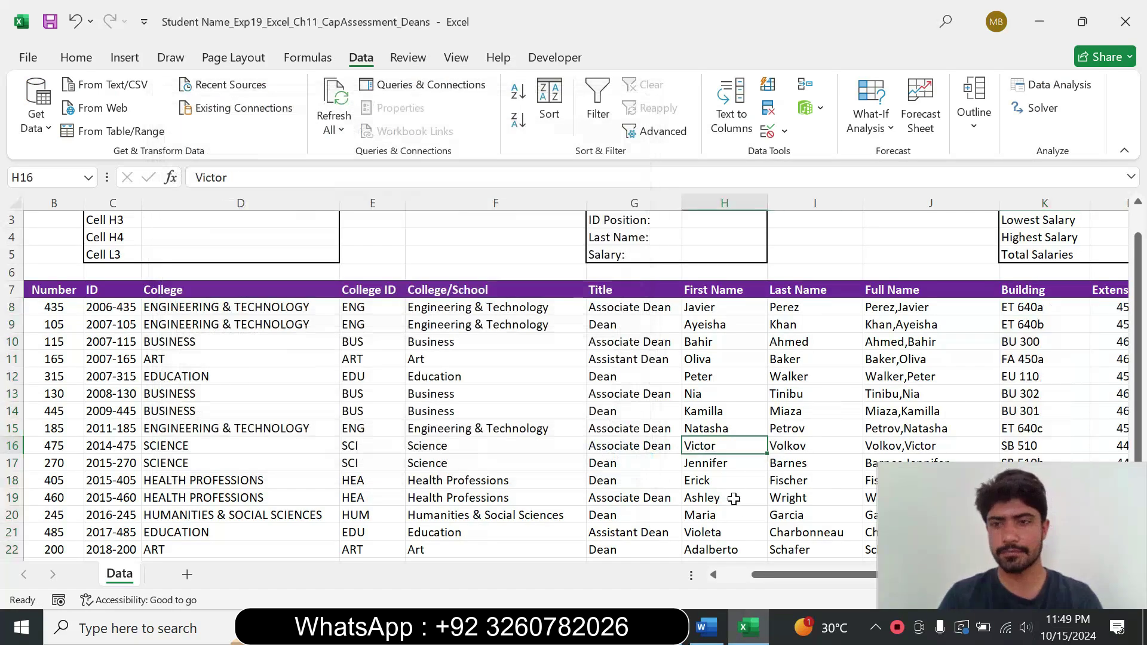
Step: Switch to Word, reset the step 6 instruction text to 9 pt and remove its highlight
click(706, 629)
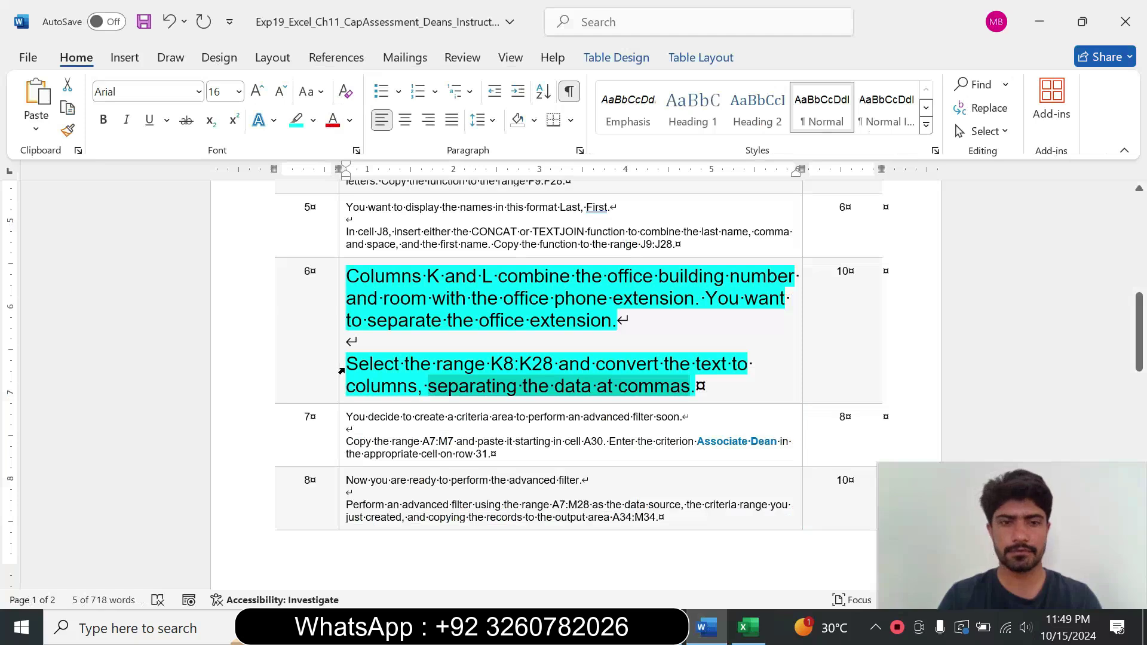
click(377, 321)
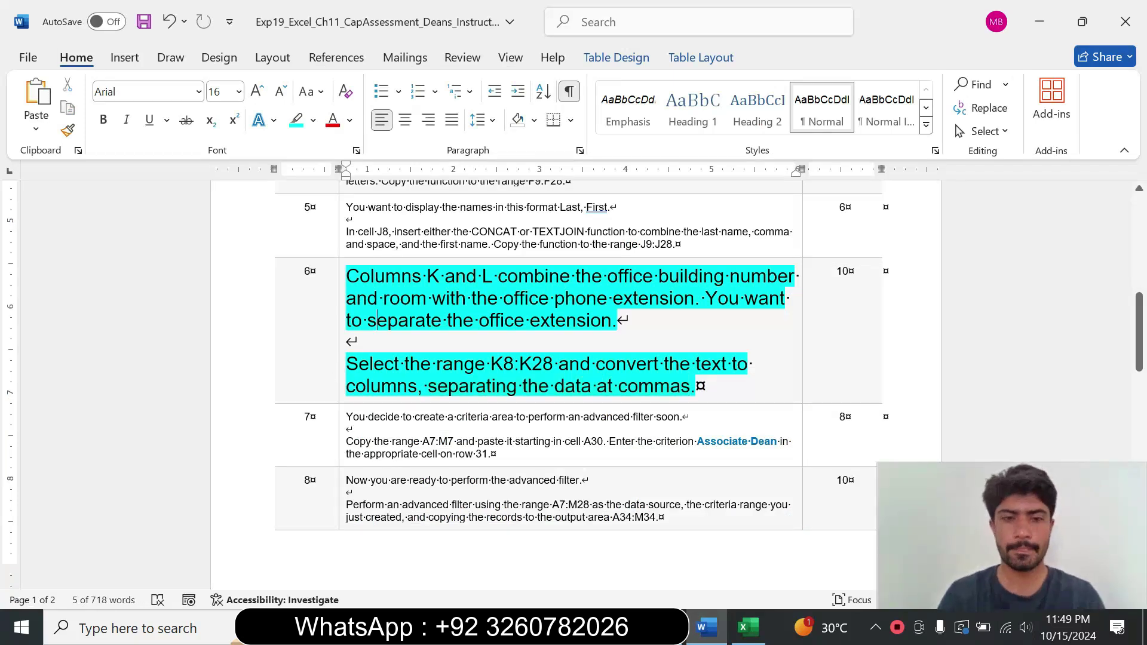
click(343, 346)
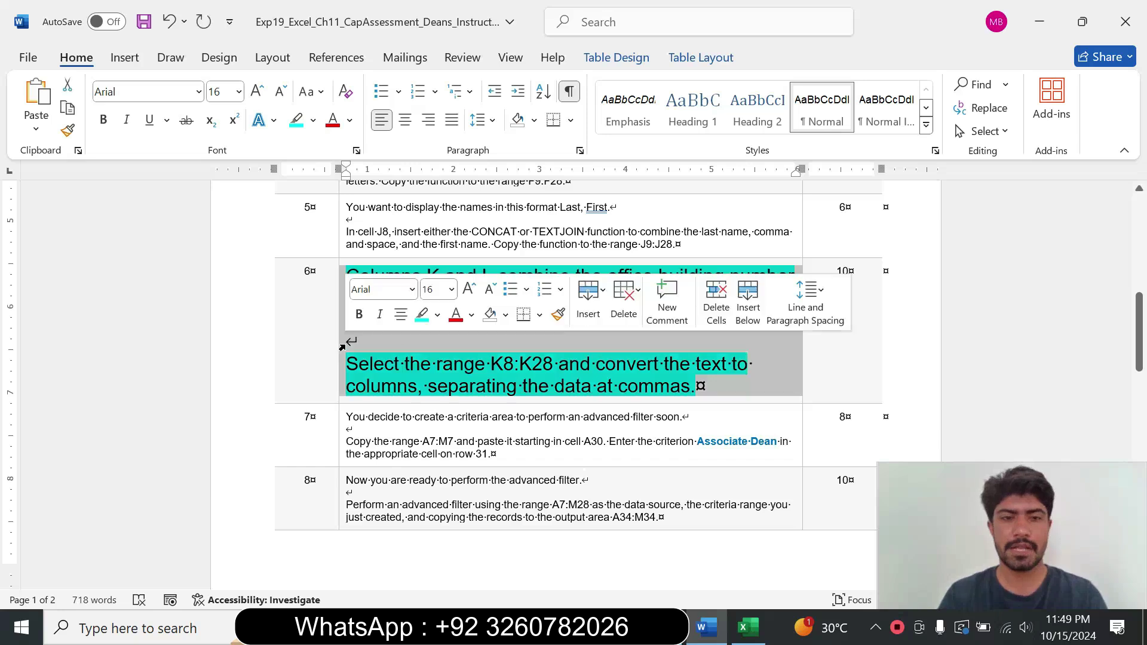
click(451, 289)
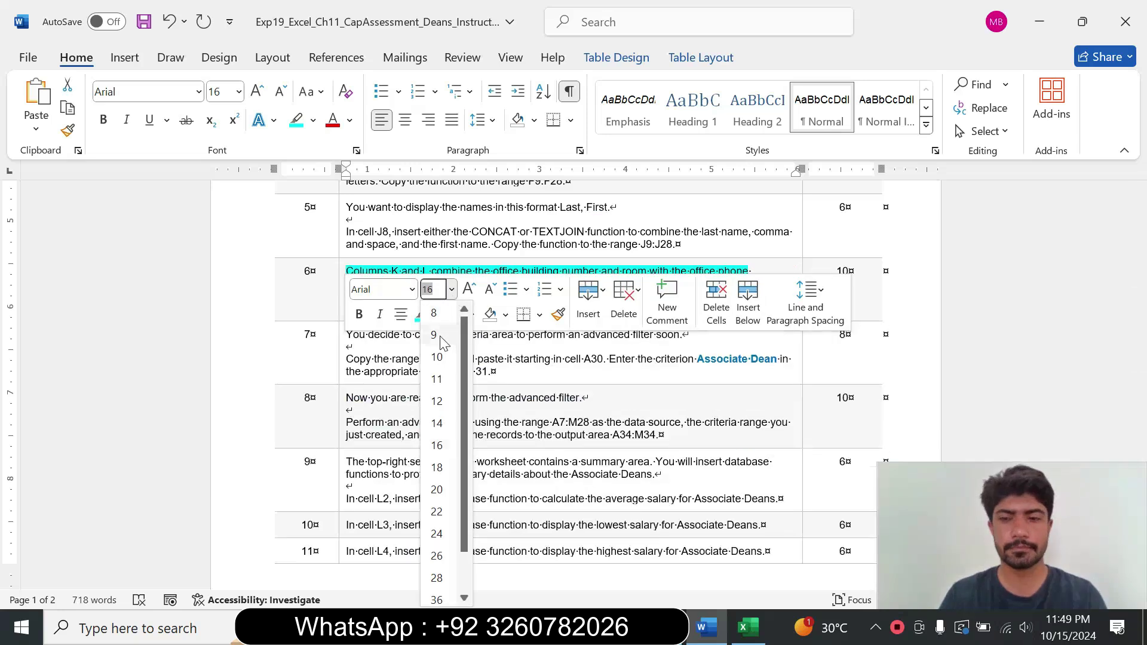
click(445, 335)
click(438, 314)
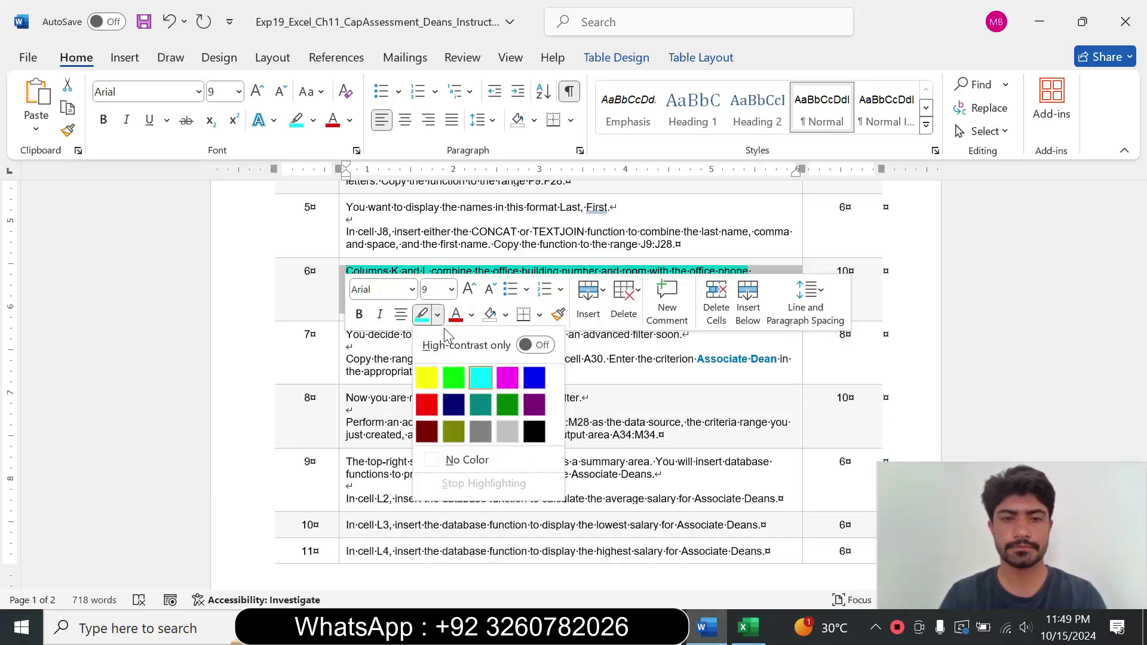
click(467, 459)
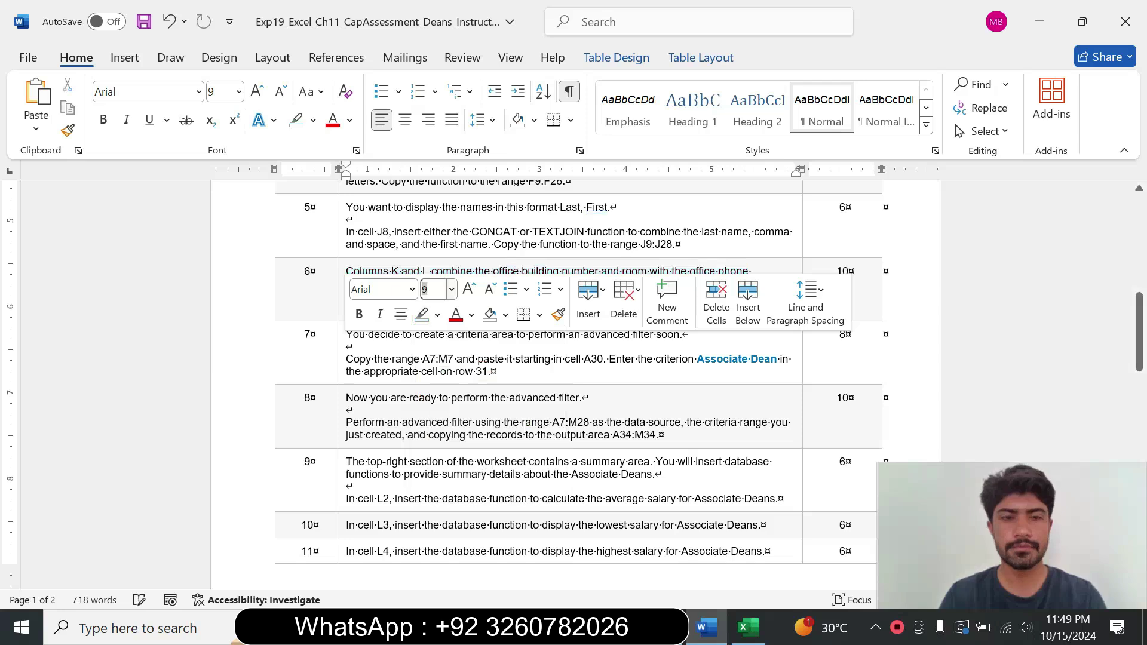
Step: Enlarge the step 7 instruction text to 14 pt and highlight it in turquoise
click(339, 367)
click(452, 310)
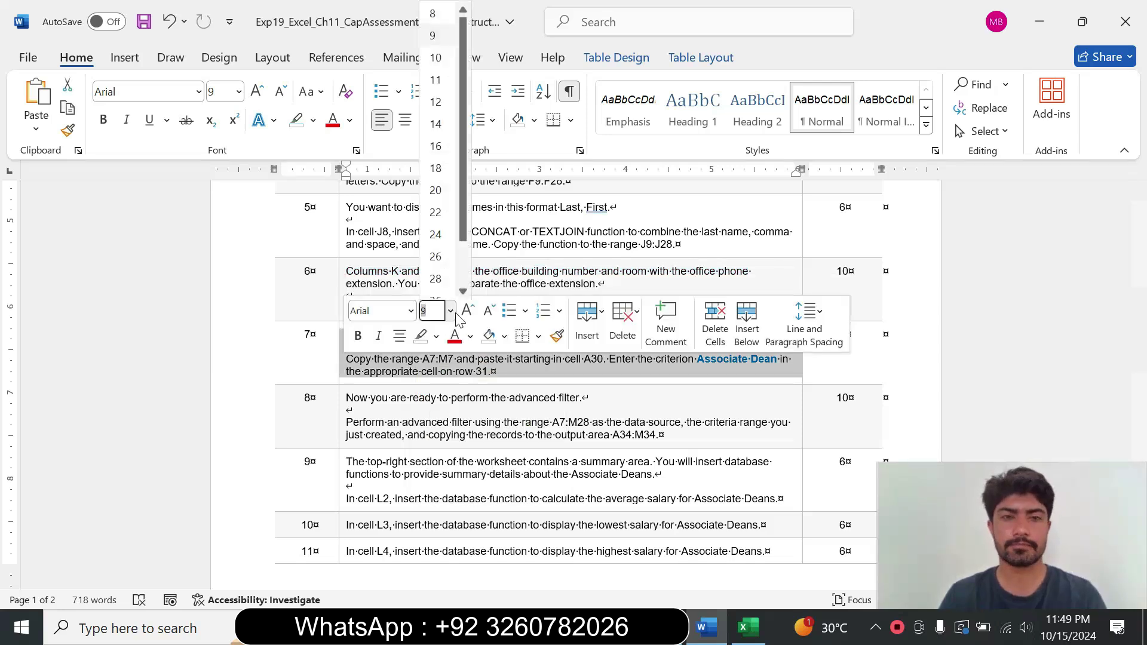
click(435, 123)
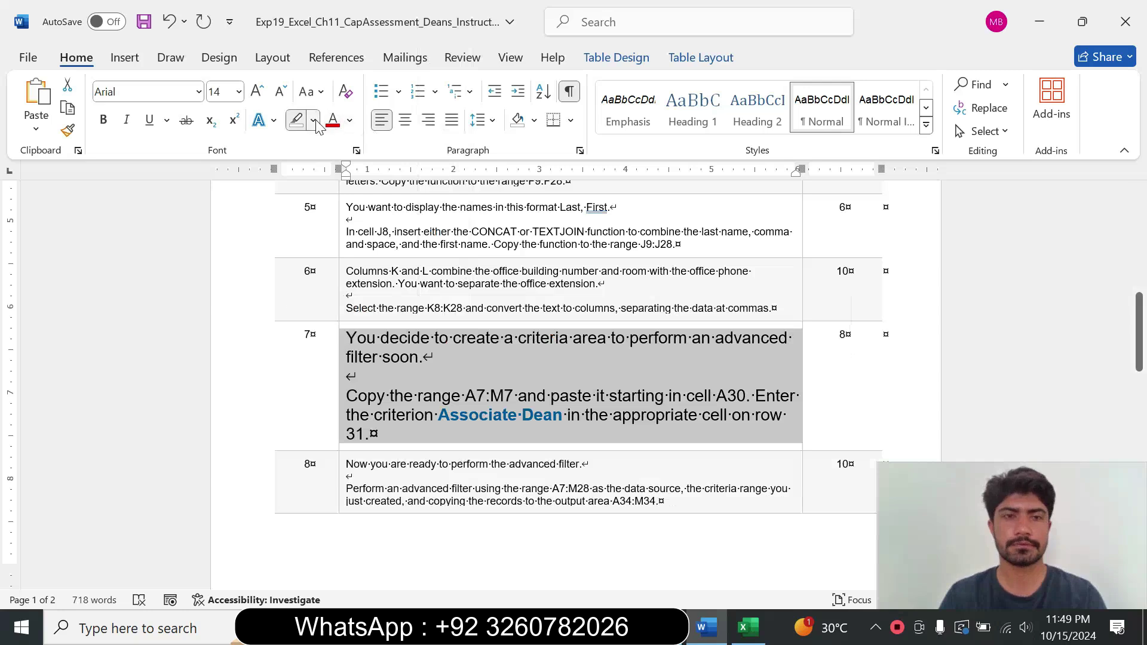
click(315, 122)
click(356, 186)
Step: Read the step 7 instructions and copy their range reference A7:M7
drag(346, 338, 432, 357)
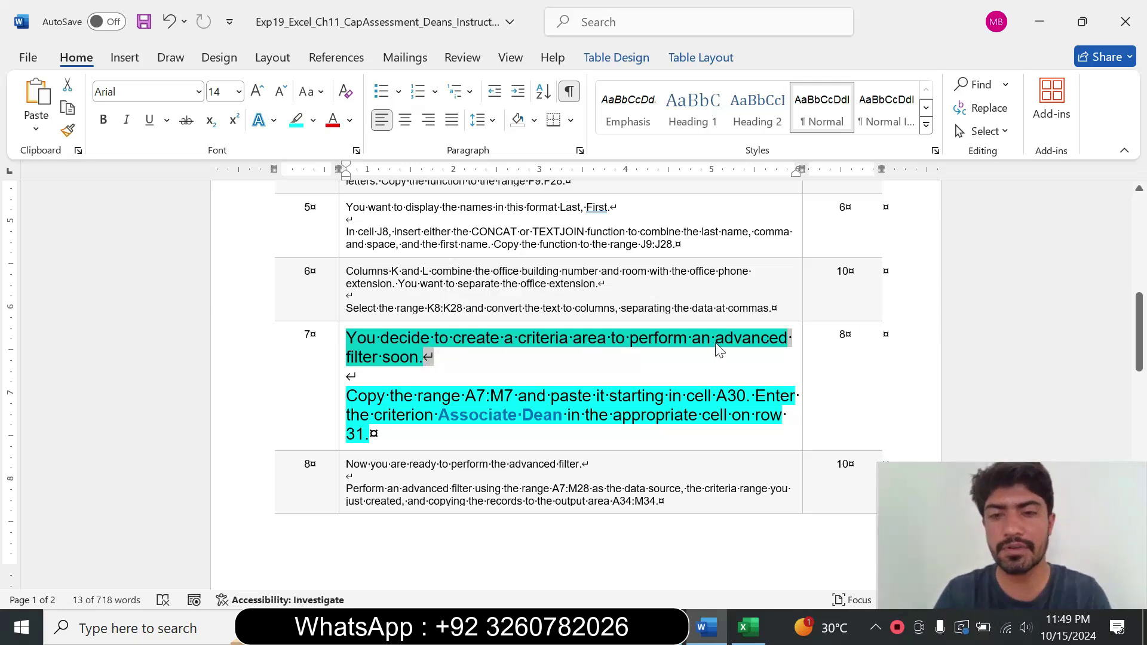
triple_click(469, 403)
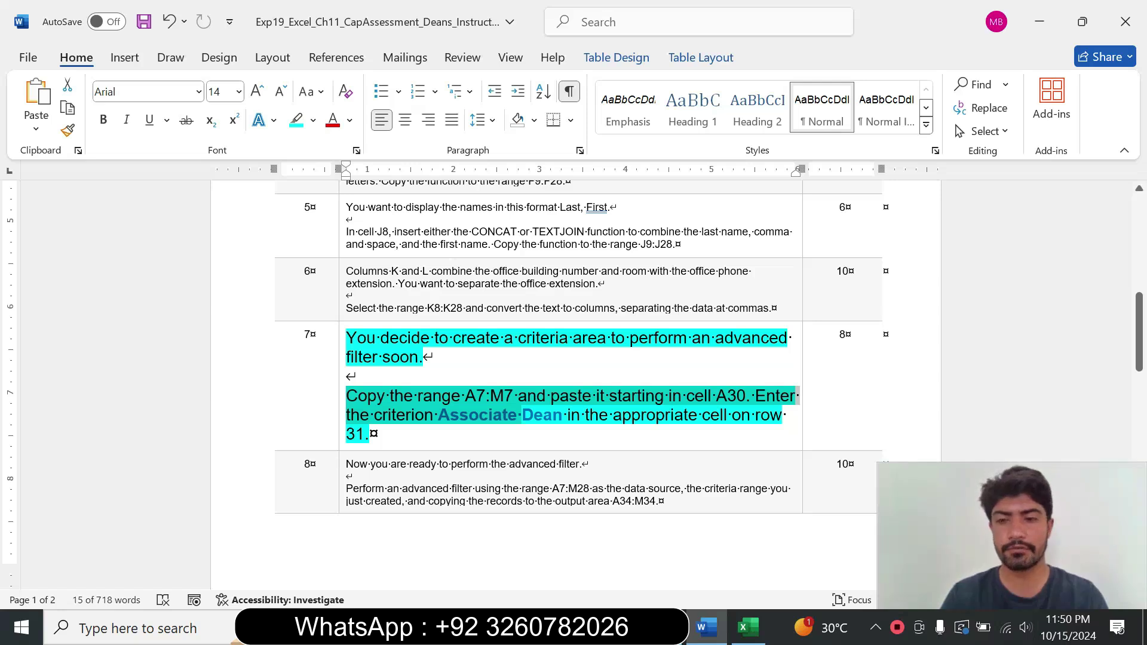
click(510, 447)
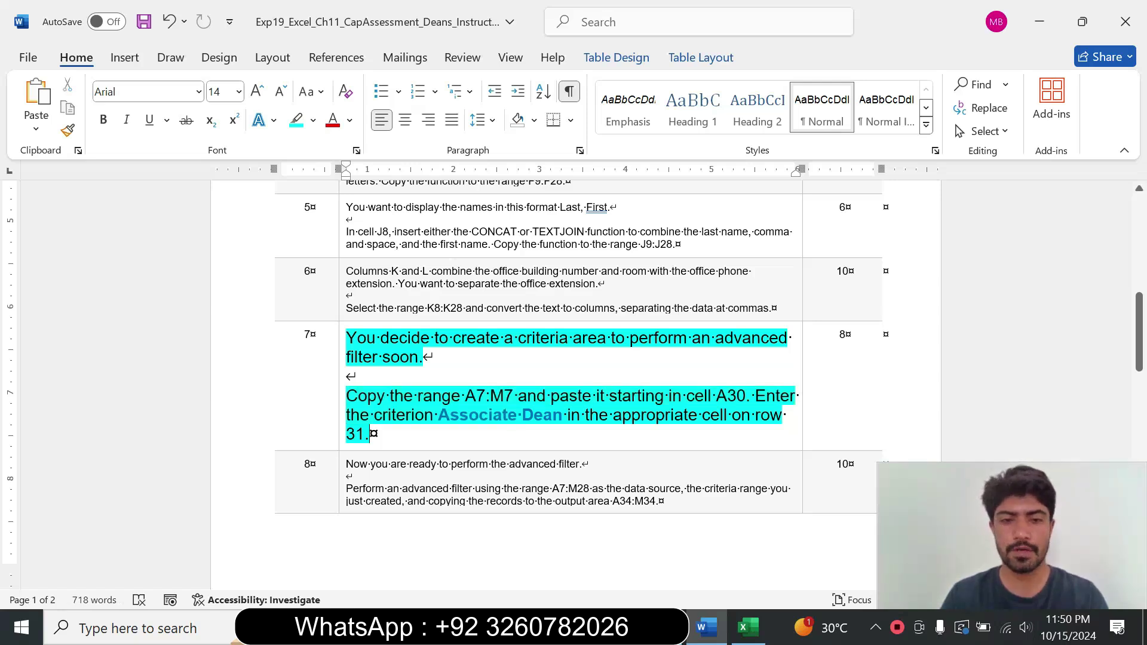
drag(465, 396, 514, 396)
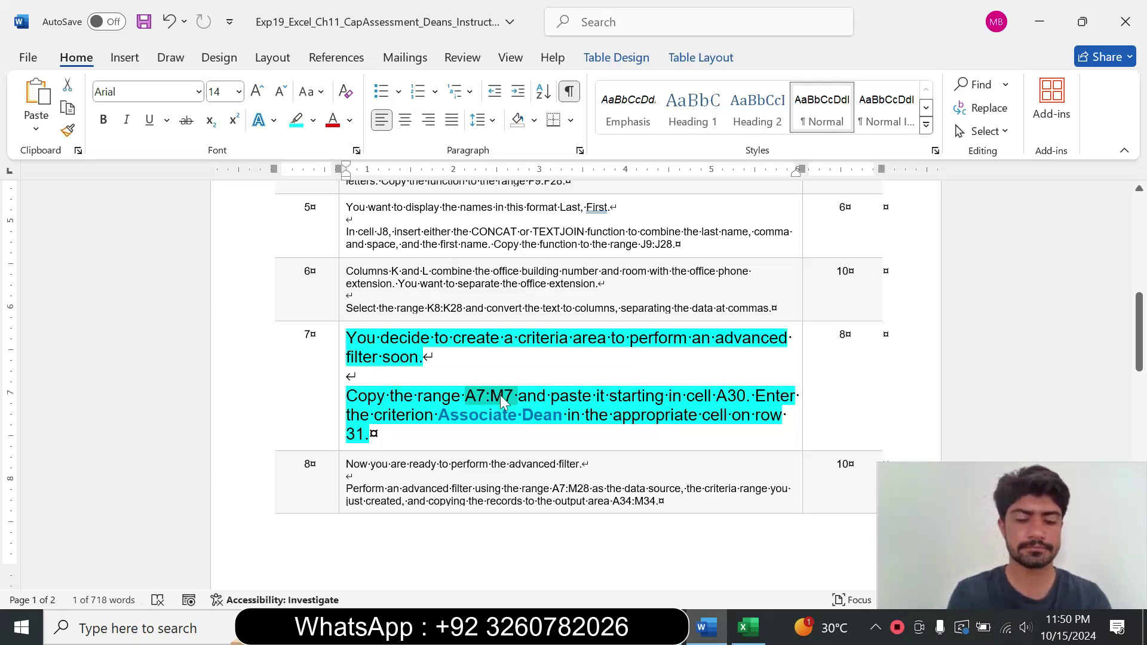
Step: Switch to Excel, select the header range A7:M7 and copy it
click(747, 627)
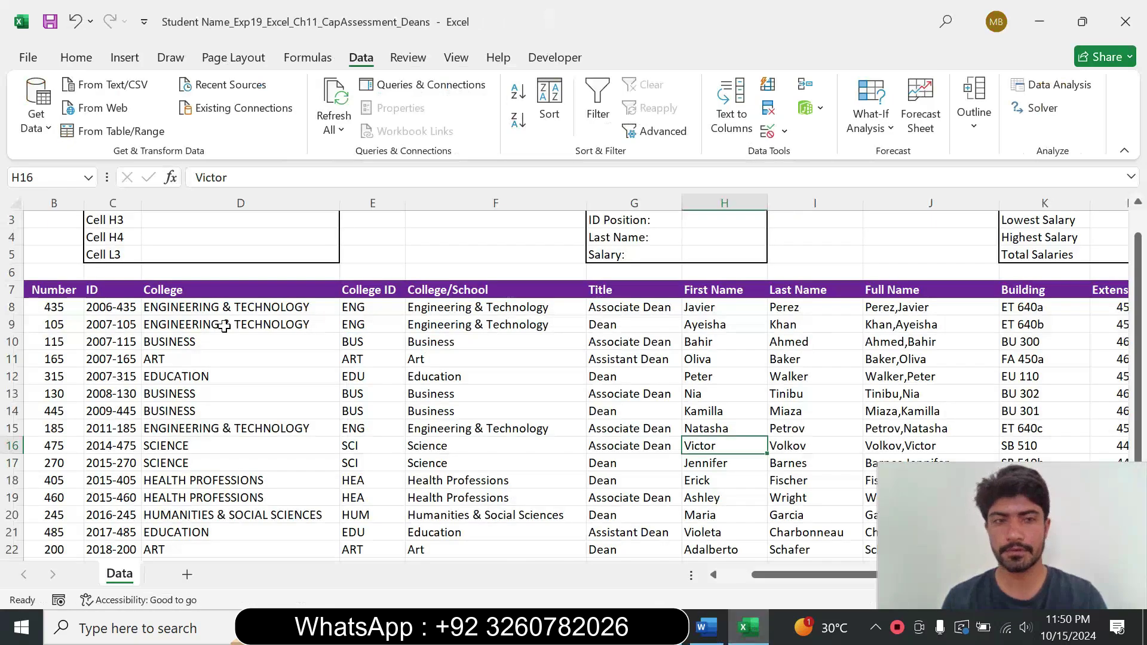
click(47, 177)
text(A7:M7)
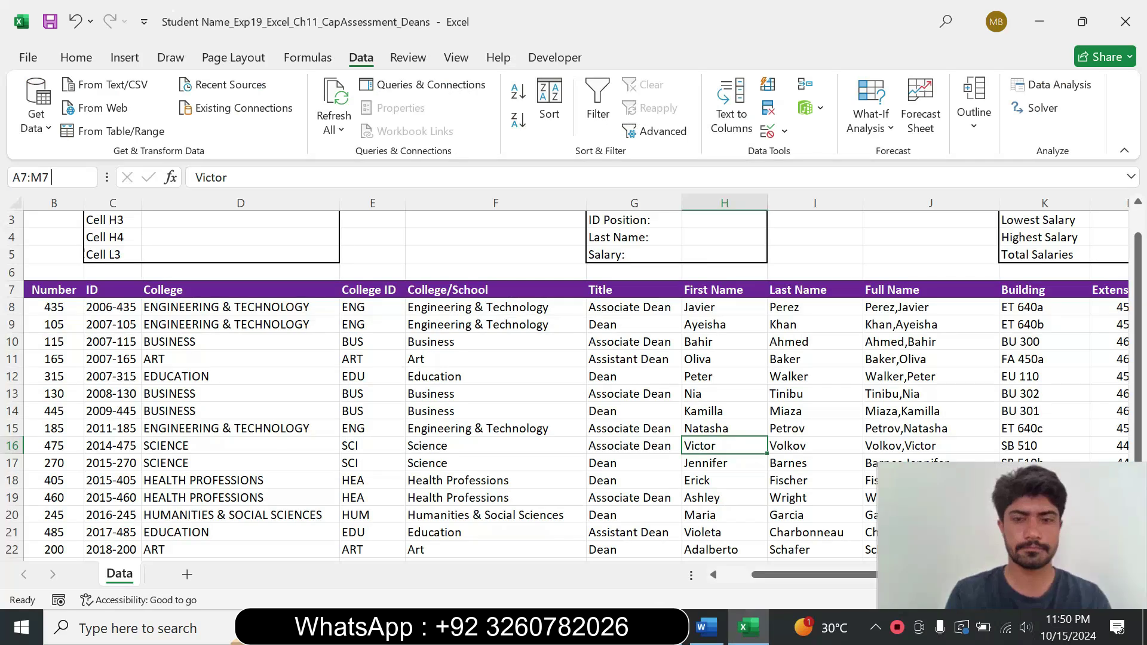
key(Return)
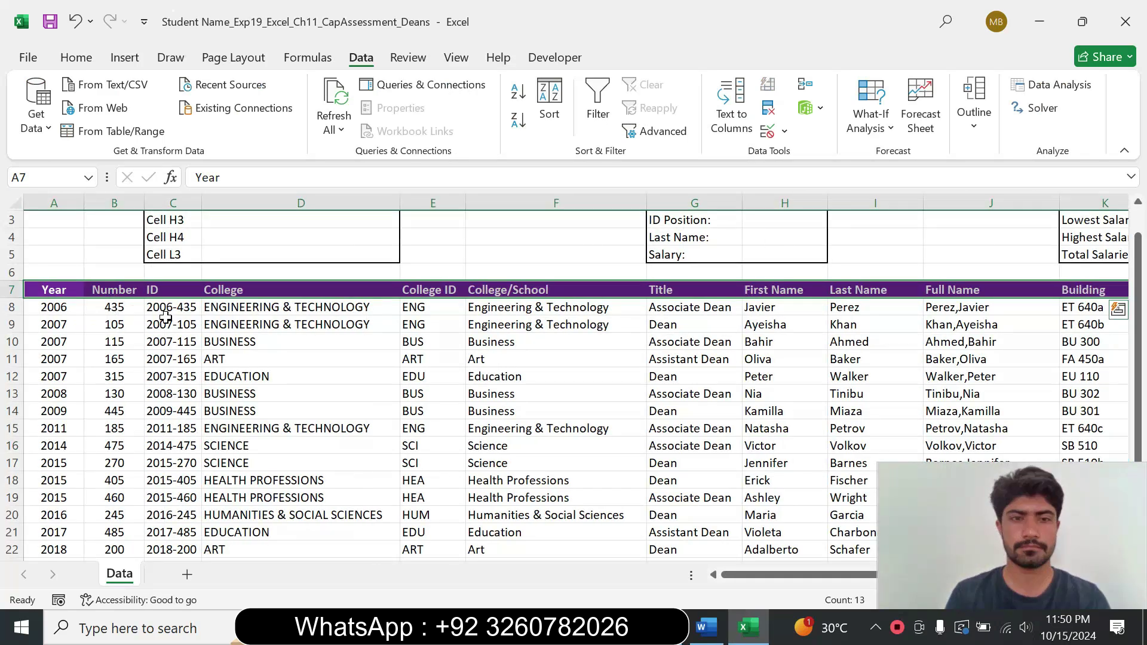
click(76, 58)
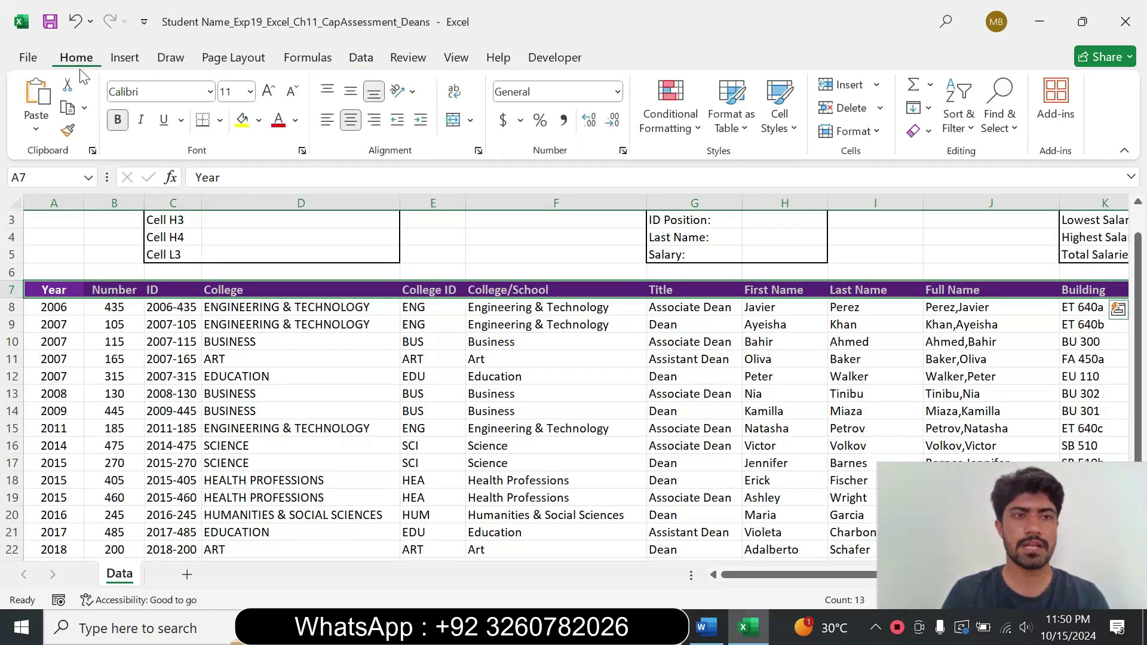
click(68, 109)
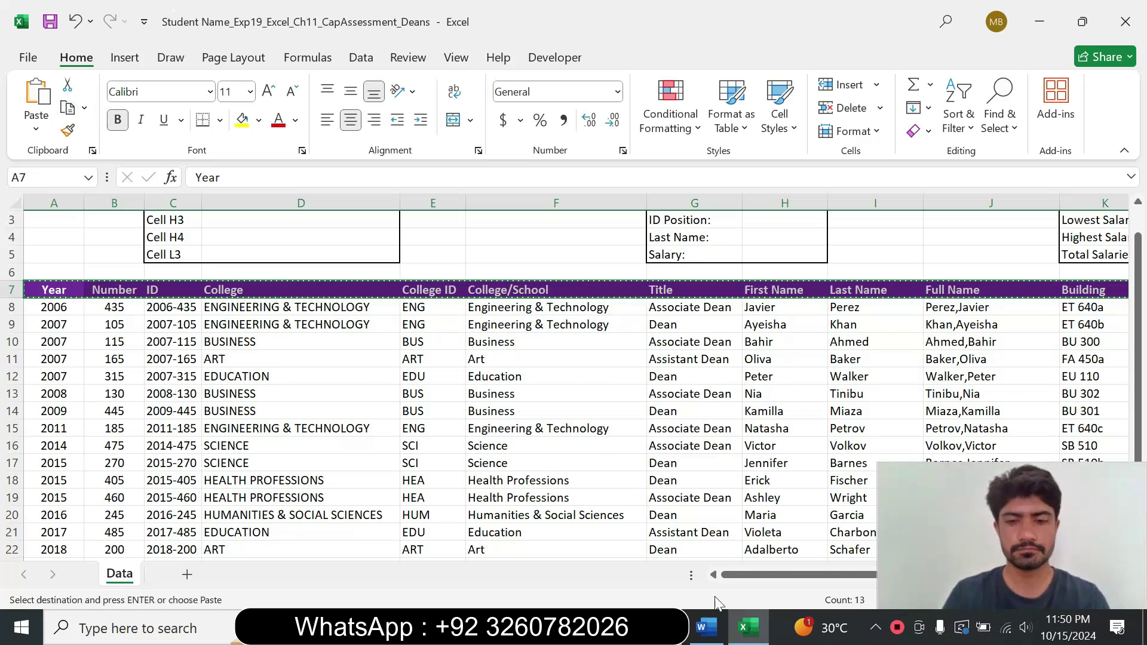
Step: Check the paste destination in step 7 in Word, and paste the copied headers in Excel starting at cell A30
click(719, 636)
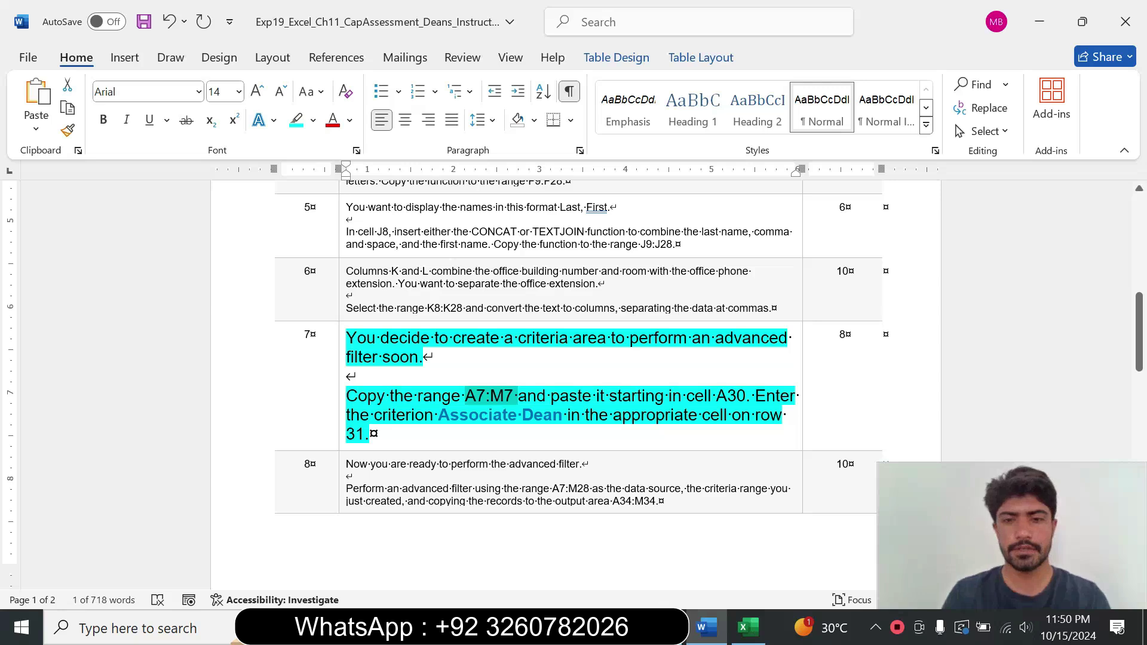
drag(550, 395, 745, 396)
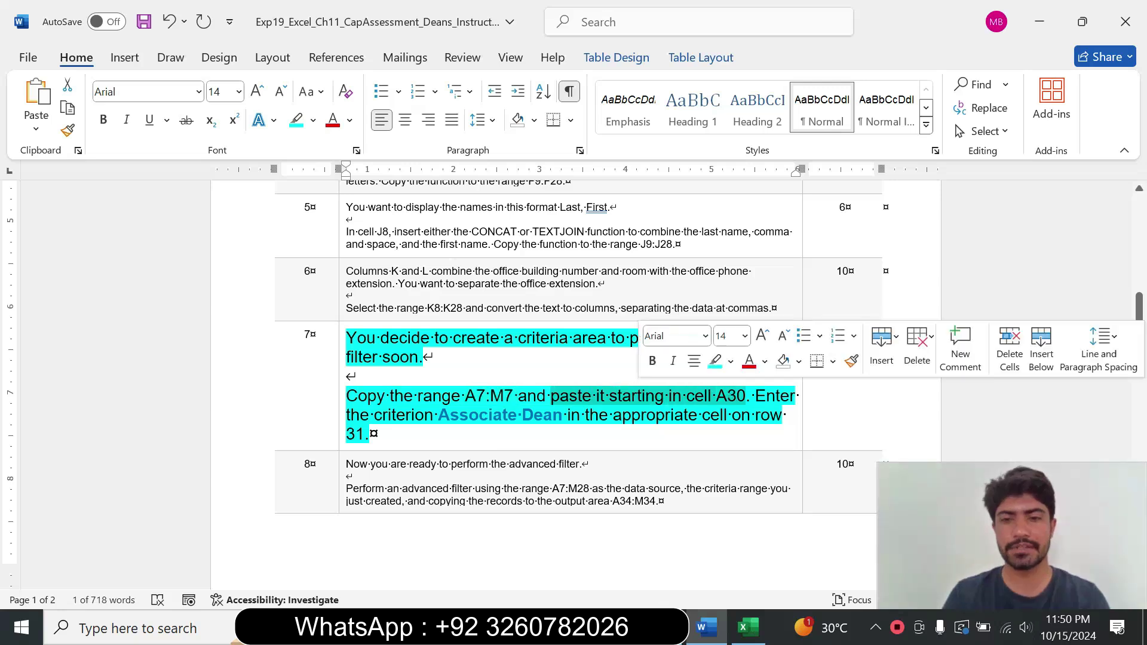
click(748, 628)
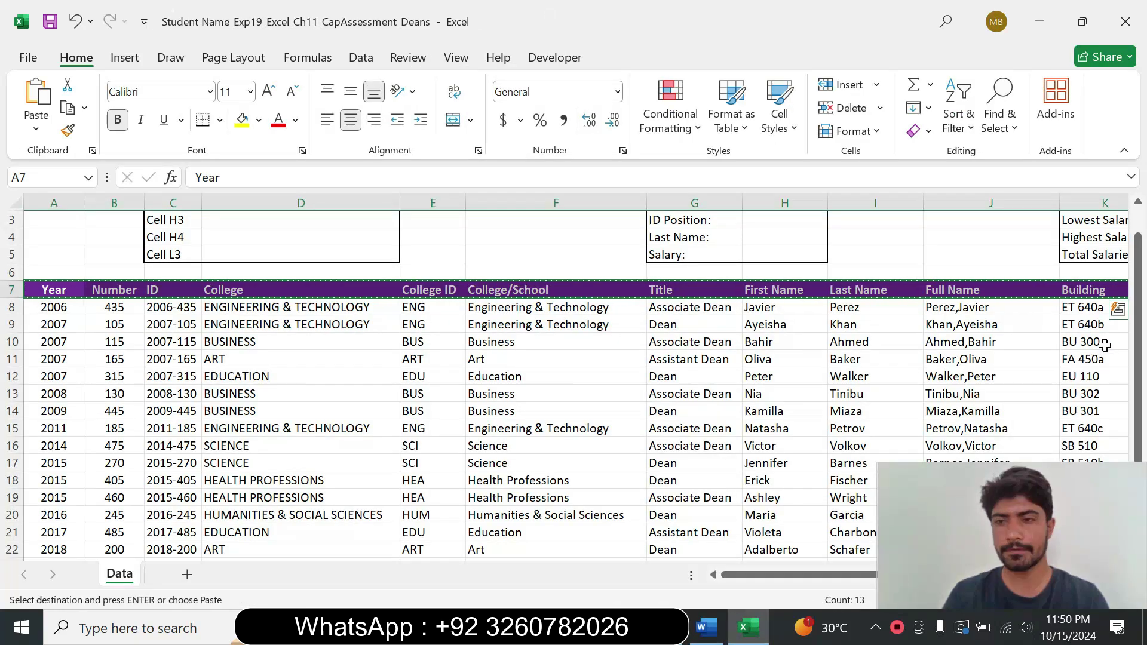
drag(1140, 337, 1140, 358)
drag(1076, 535, 1020, 424)
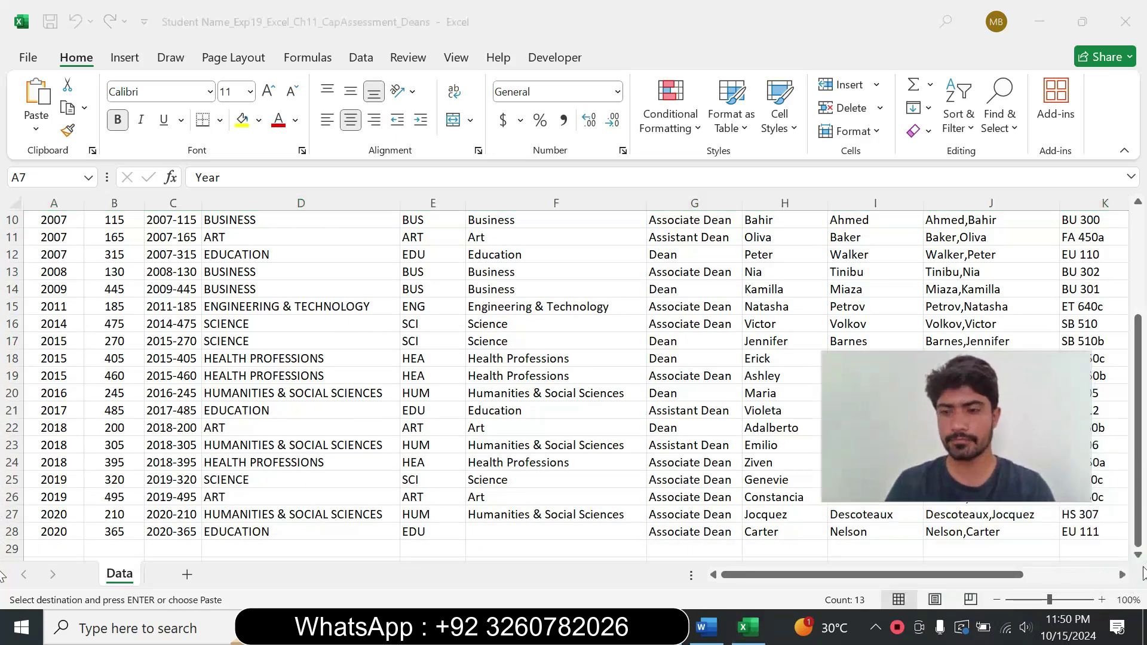
click(1138, 555)
click(1137, 555)
click(1138, 554)
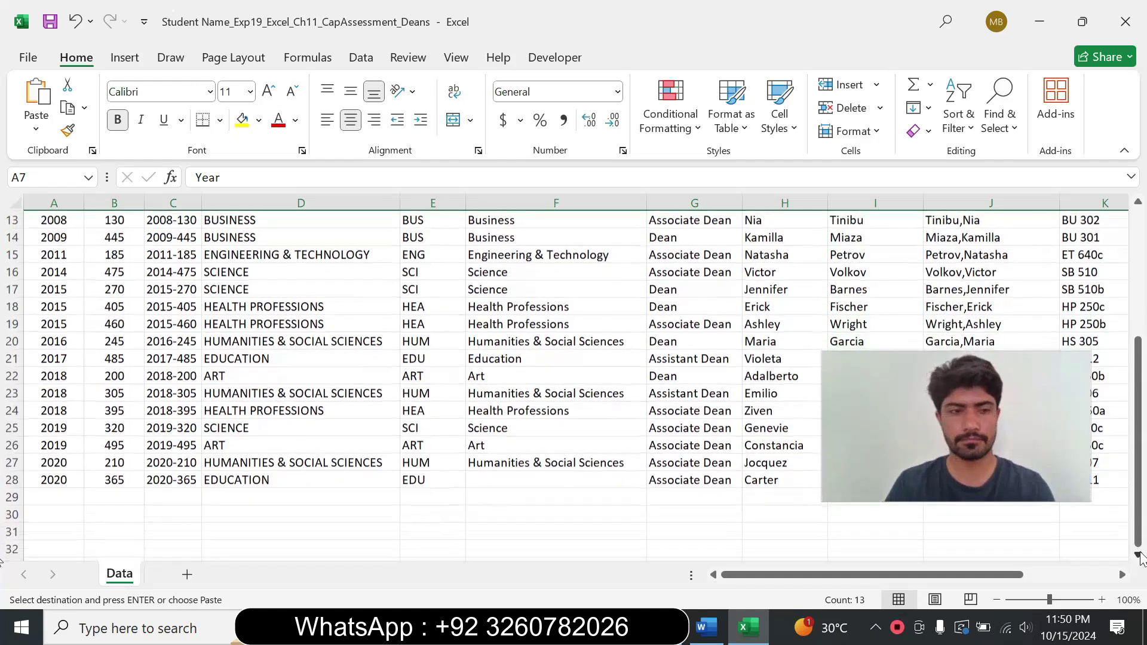
click(50, 514)
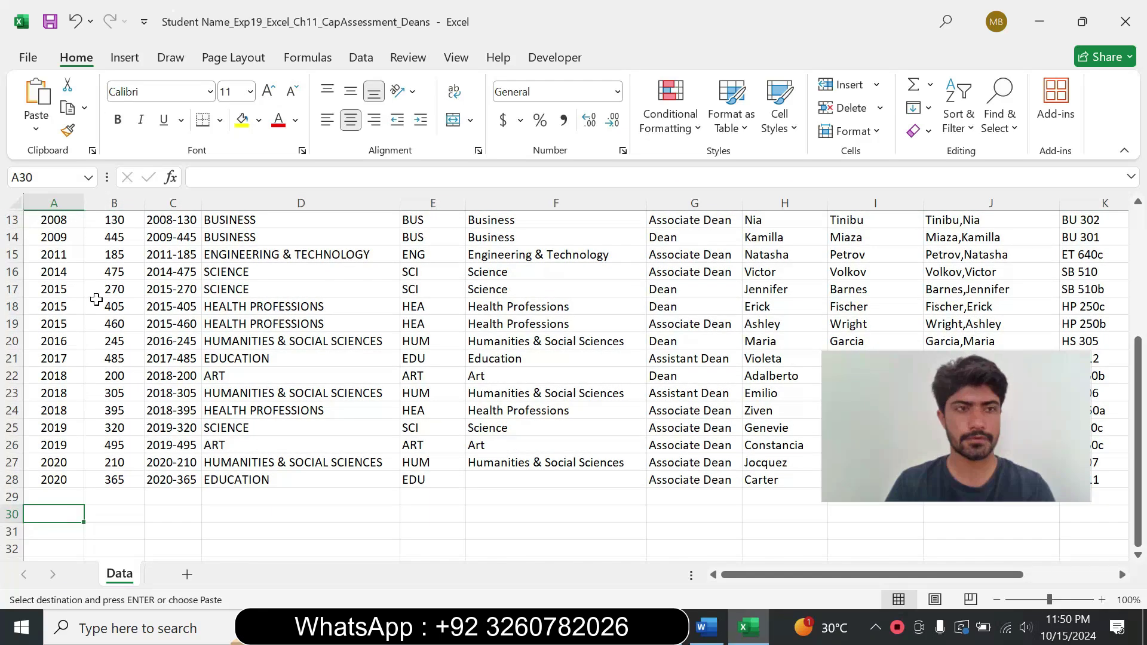
click(35, 99)
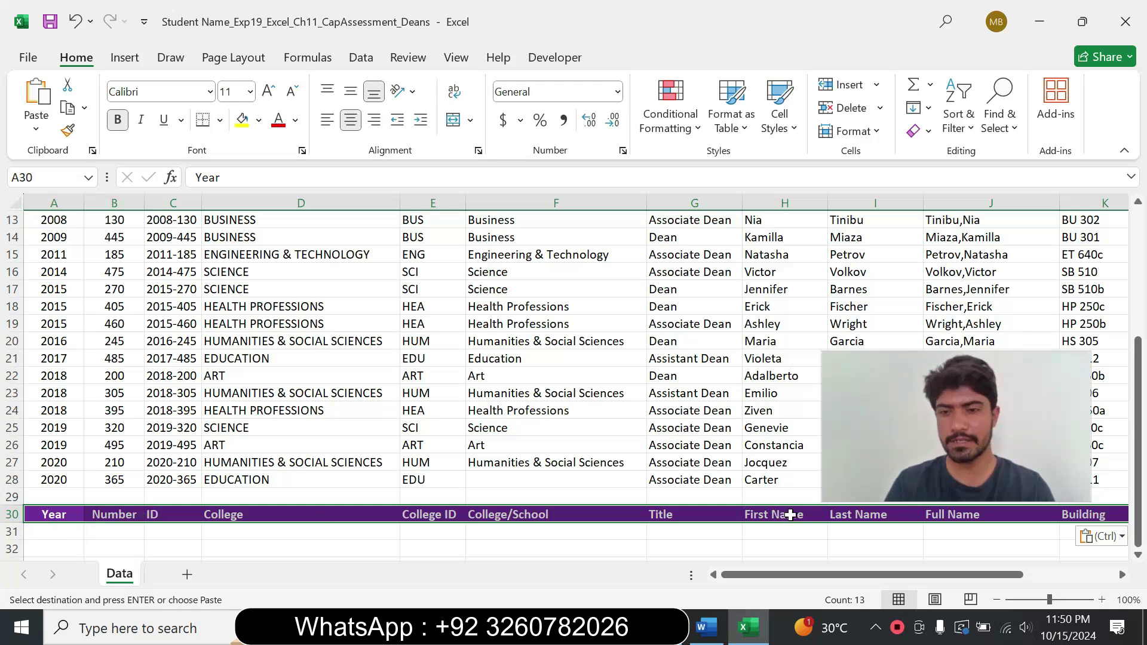
Step: Take the criterion Associate Dean from step 7 in Word, enter it in Excel cell G31 under Title, and return to Word
drag(928, 439, 1024, 412)
click(703, 630)
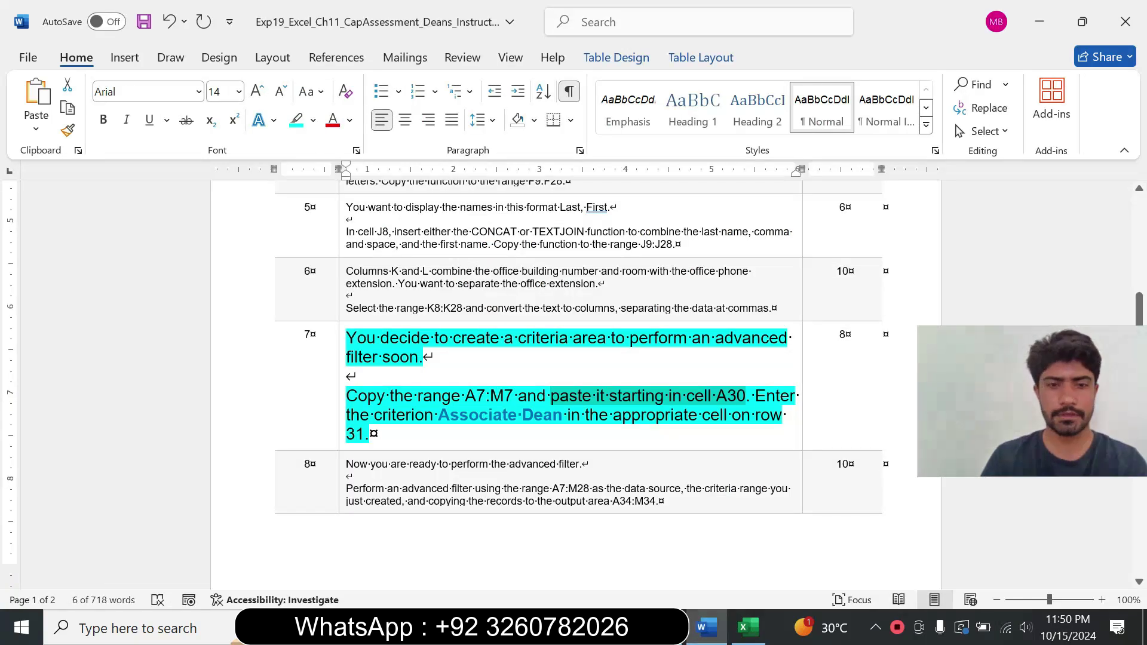
drag(439, 415, 565, 416)
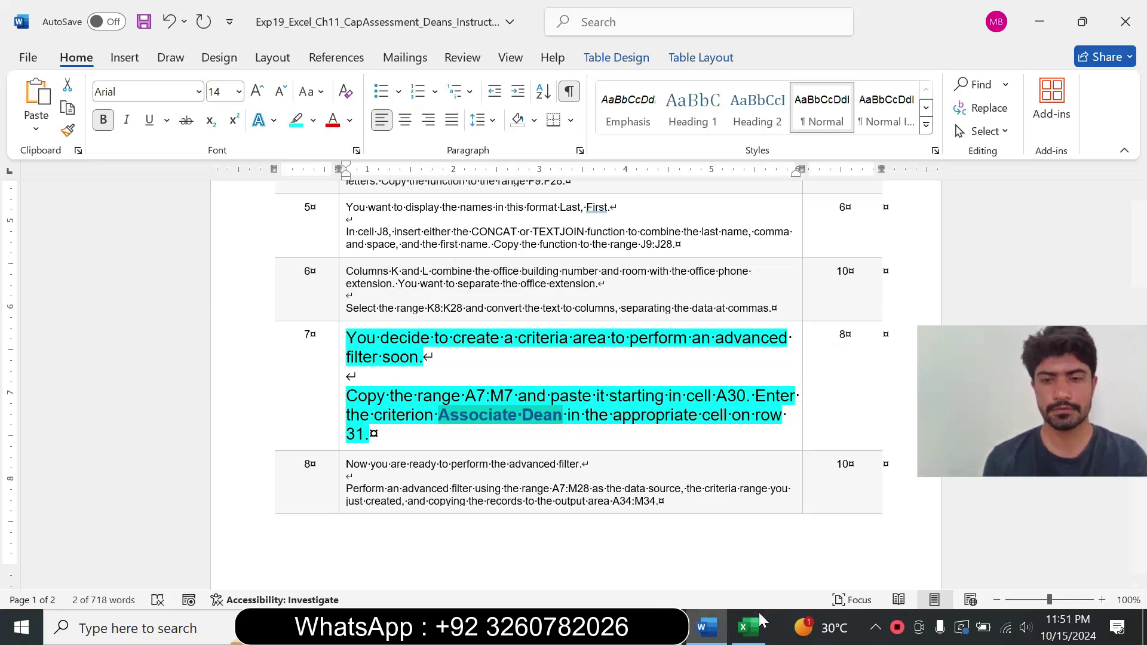
click(748, 628)
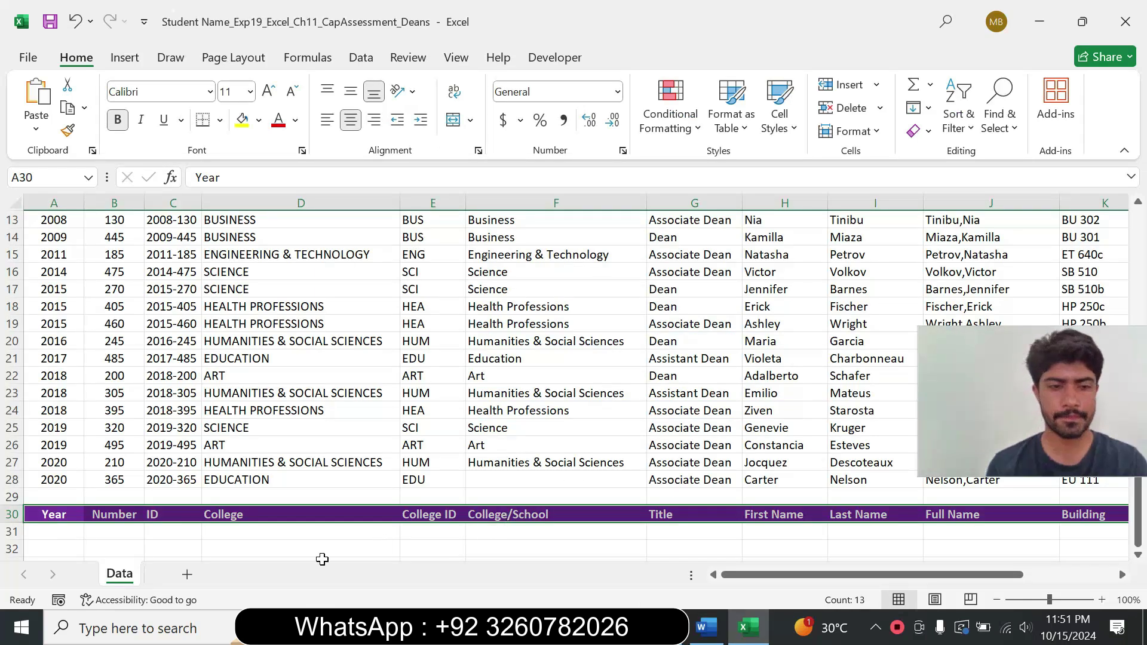
click(124, 530)
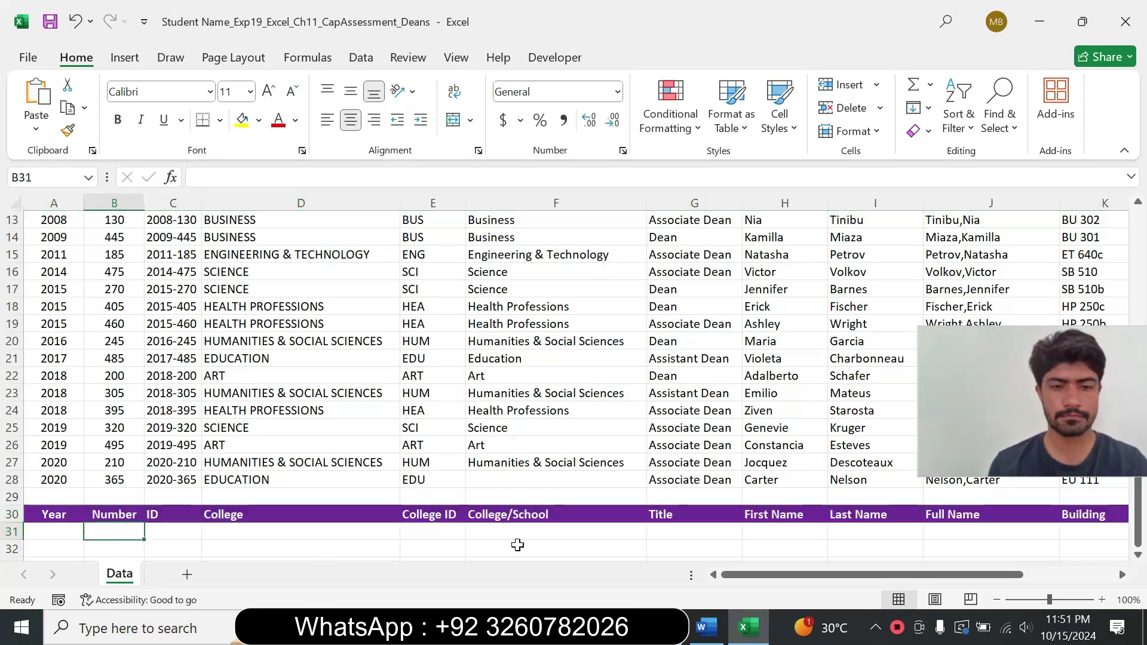
drag(738, 574, 769, 575)
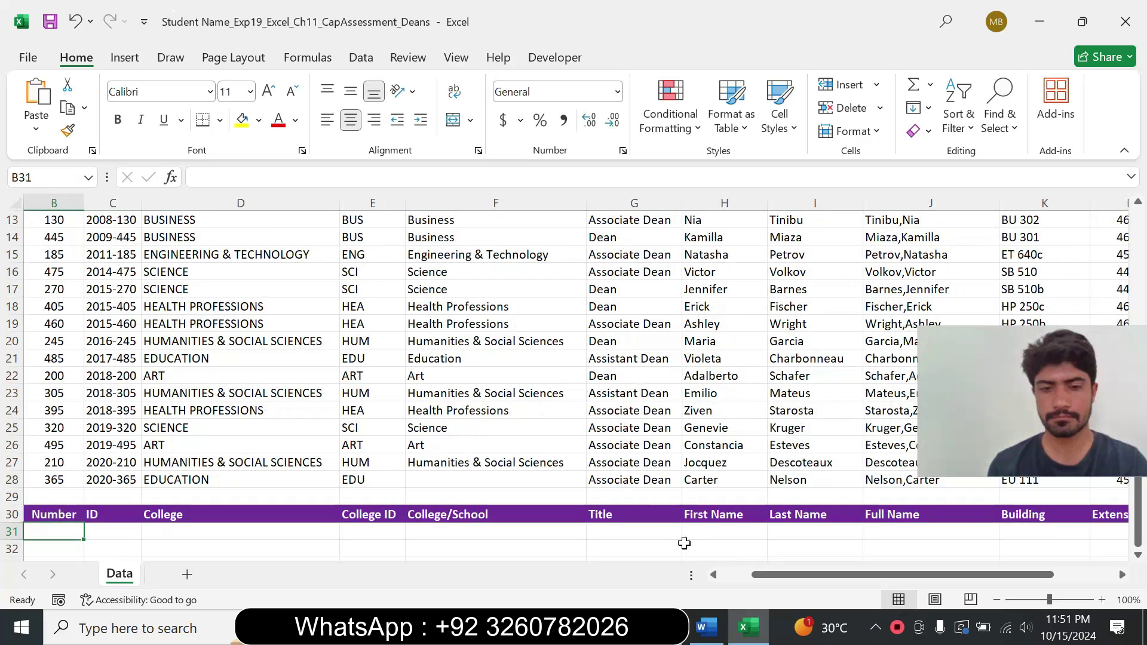
click(649, 534)
click(281, 179)
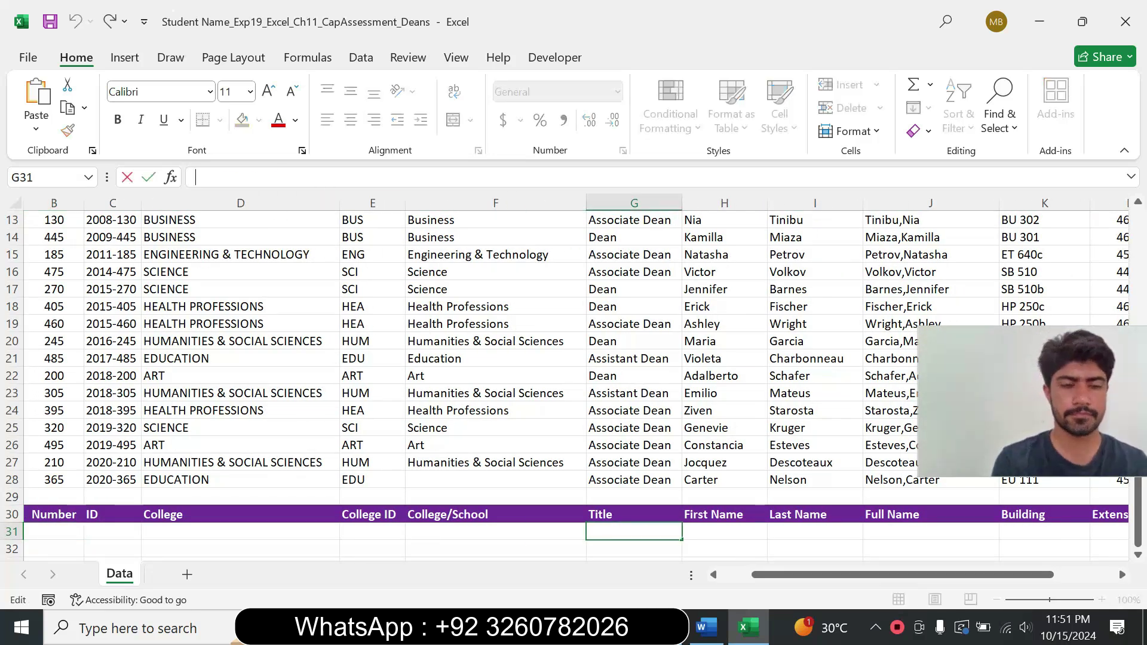
text(Associate Dean)
key(Return)
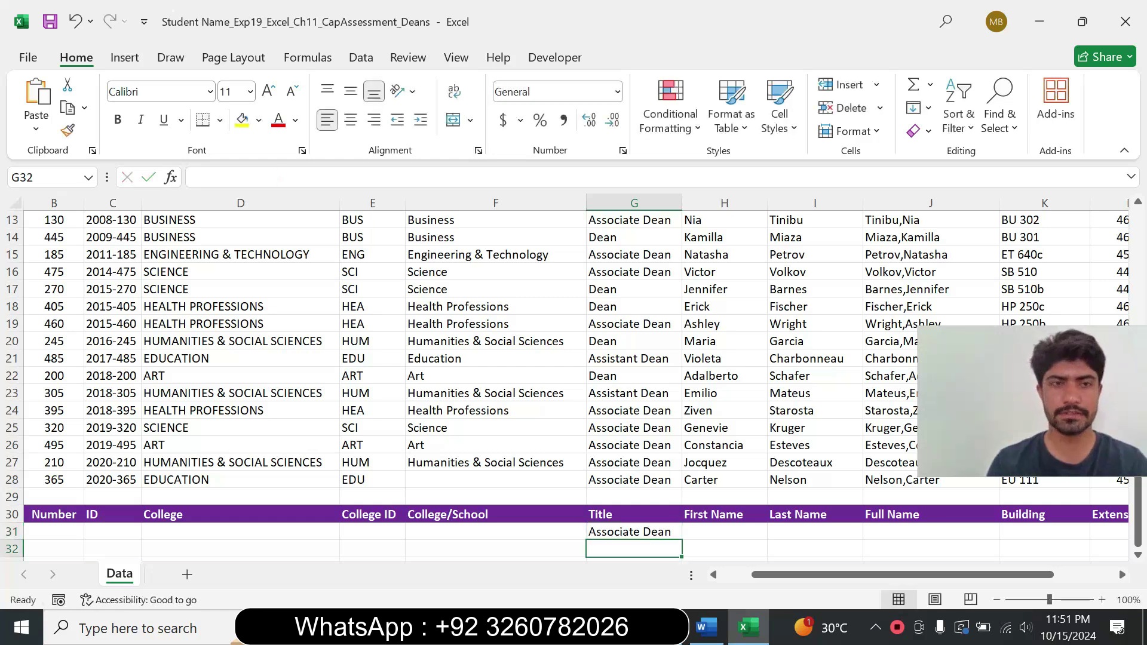
click(708, 626)
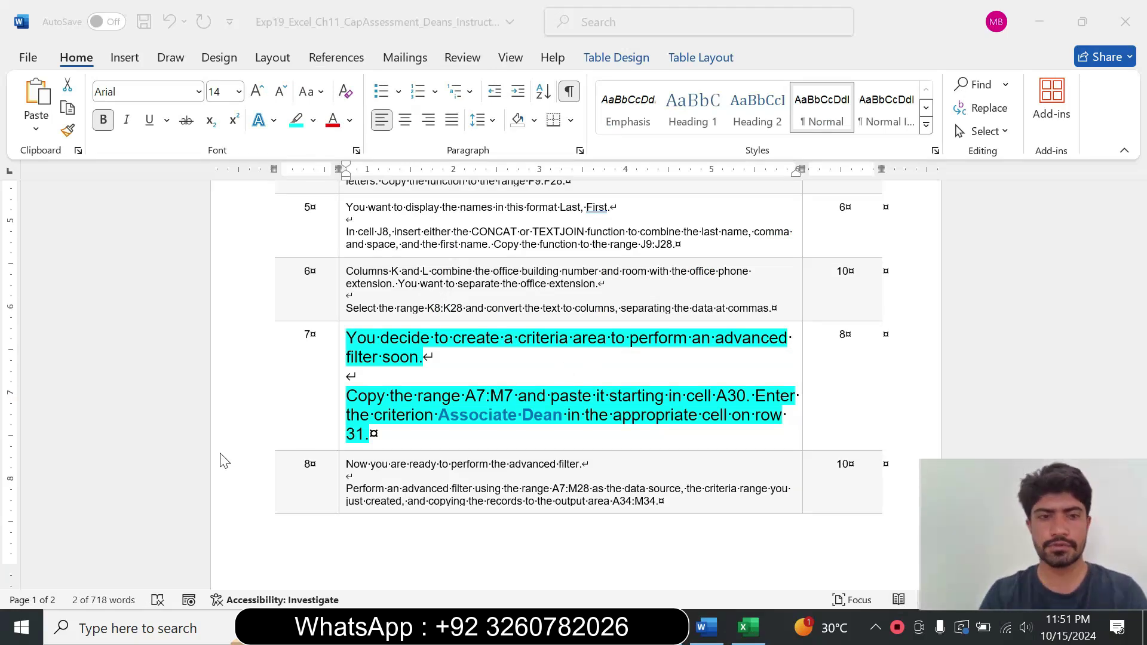
Step: Return the step 7 instruction text in Word to 9 pt and remove its highlight
key(alt+Tab)
click(340, 431)
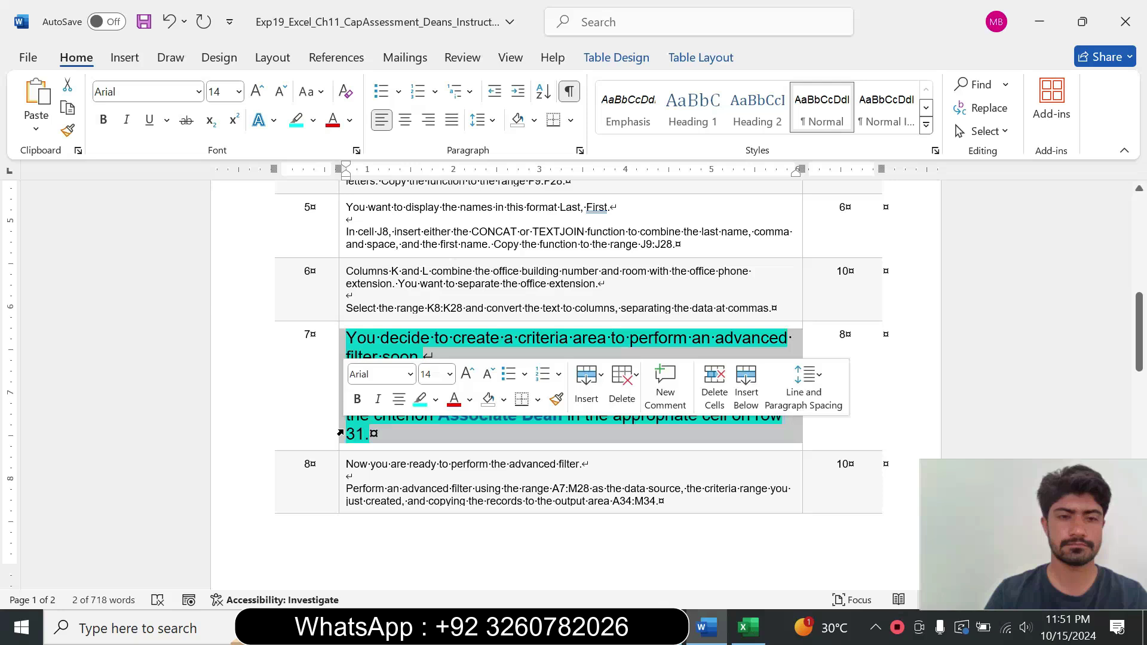
click(450, 374)
click(431, 42)
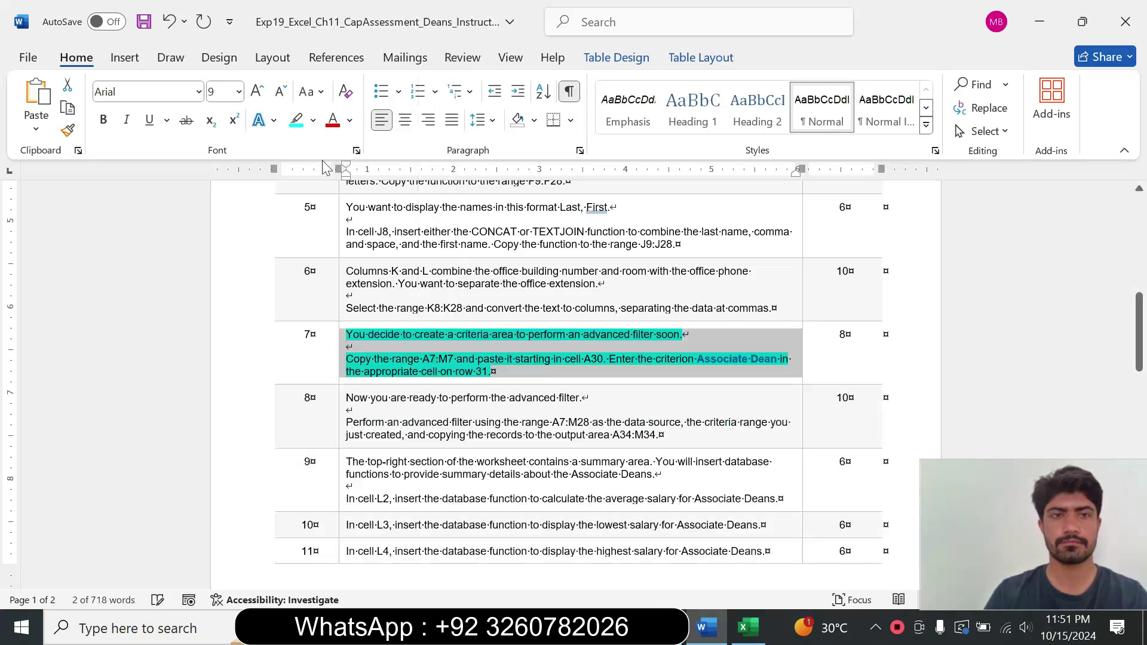
click(312, 120)
click(340, 265)
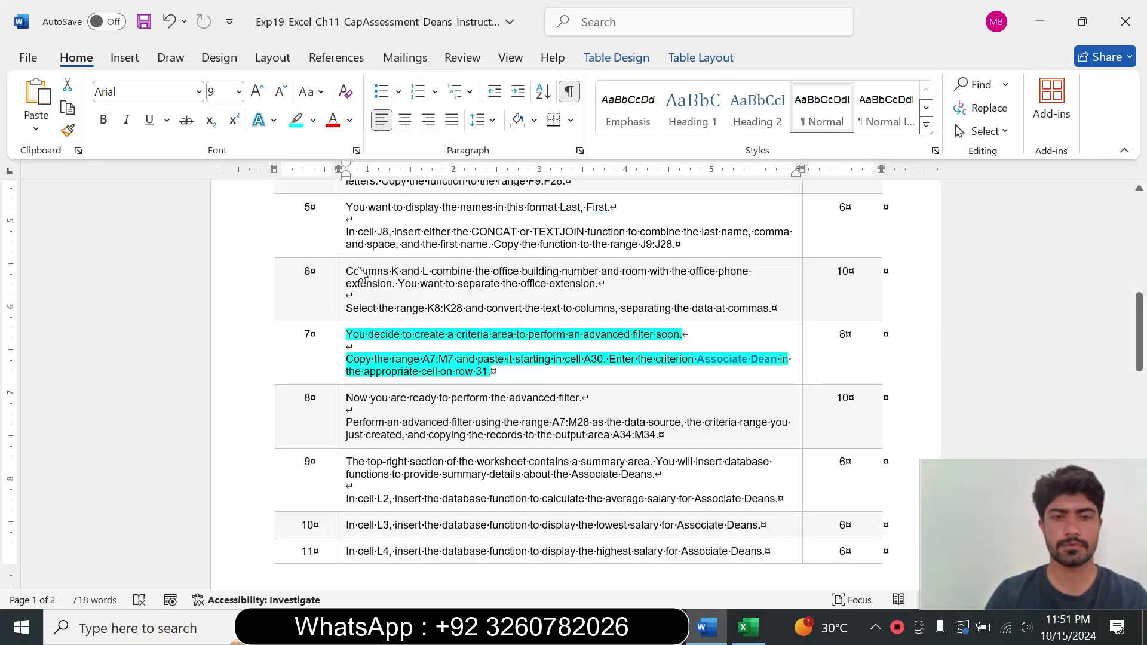
click(492, 371)
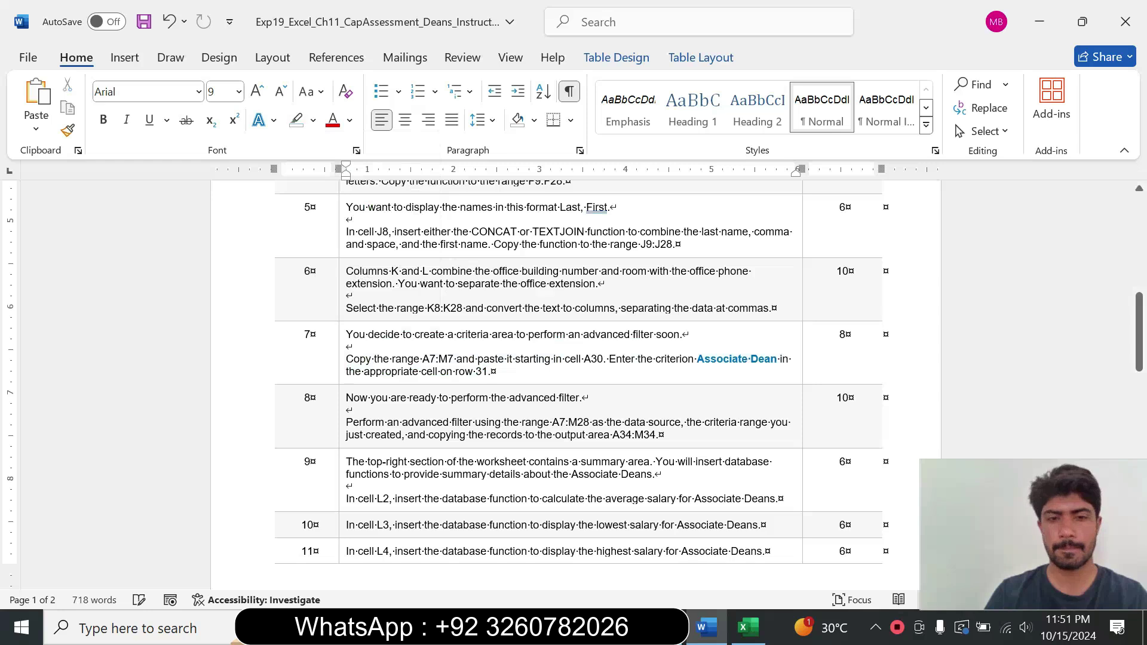
Step: Enlarge the step 8 instruction text to 16 pt and highlight it in turquoise
click(340, 440)
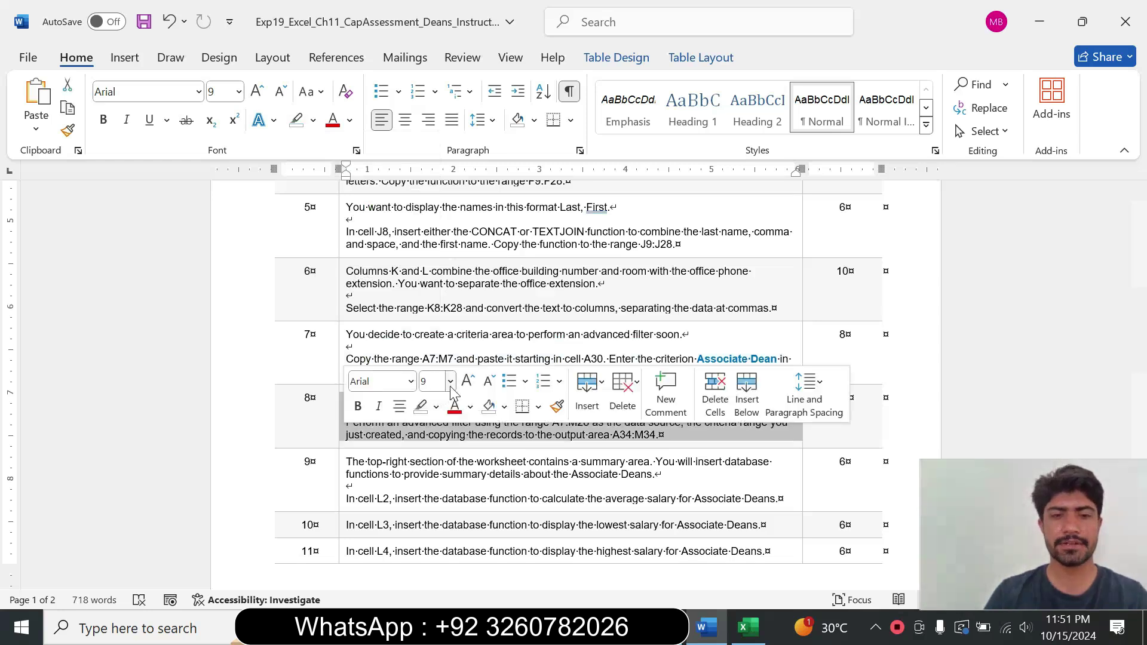
click(450, 381)
click(436, 160)
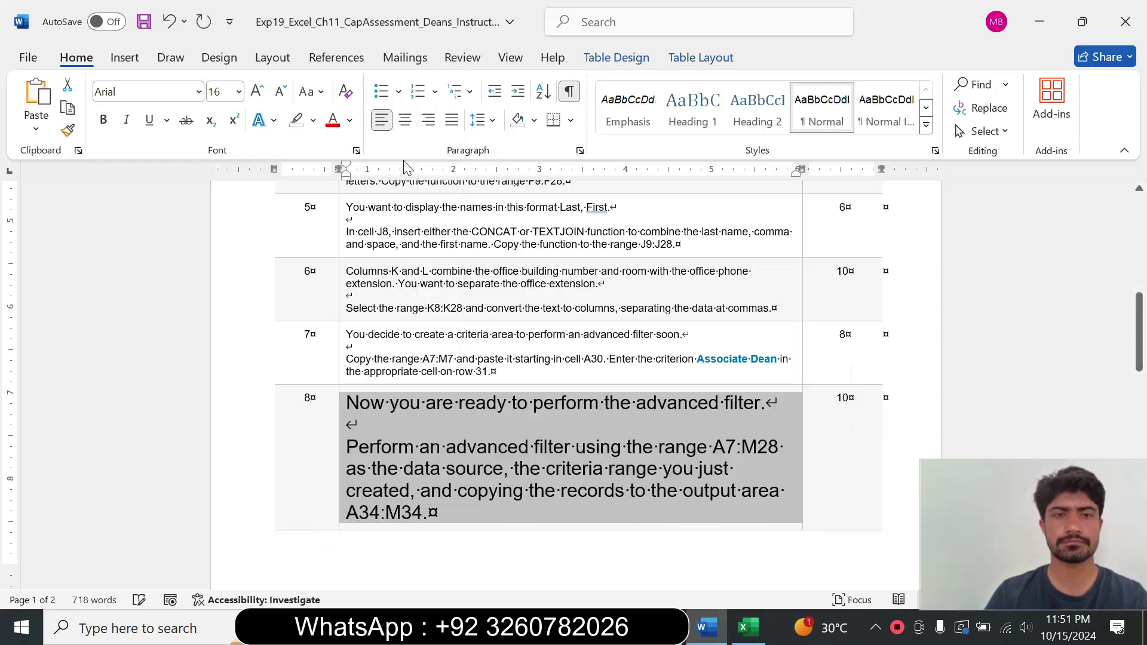
click(313, 120)
click(351, 182)
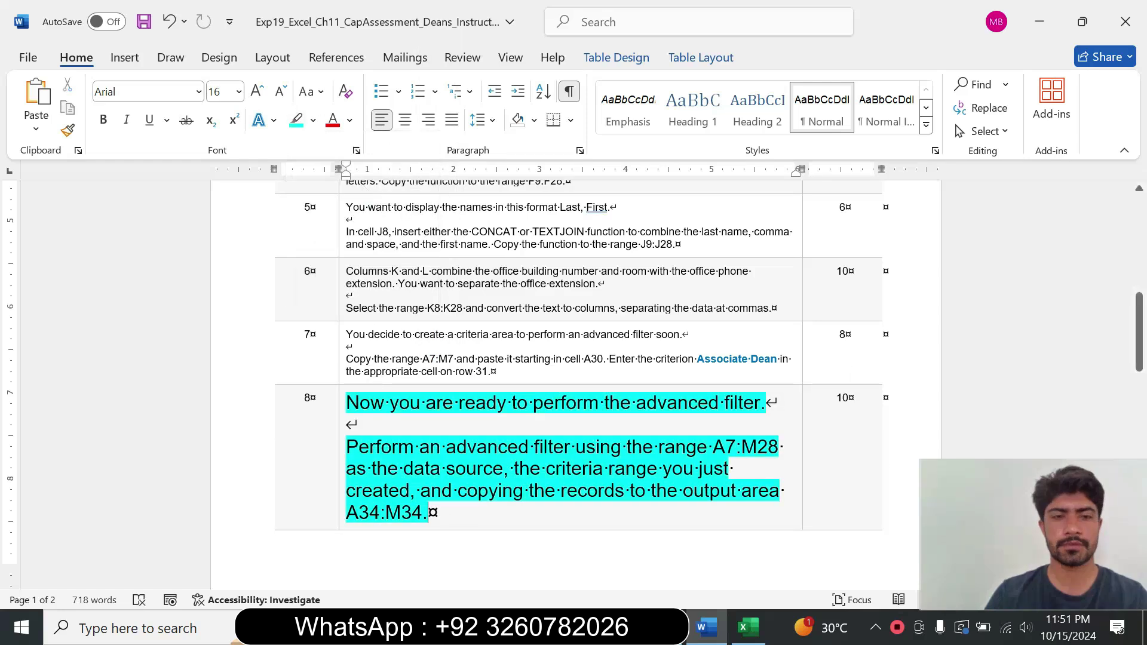
Step: Read the step 8 instructions, switch to Excel and start an Advanced Filter with the list range $A$7:$M$28
drag(408, 403, 765, 403)
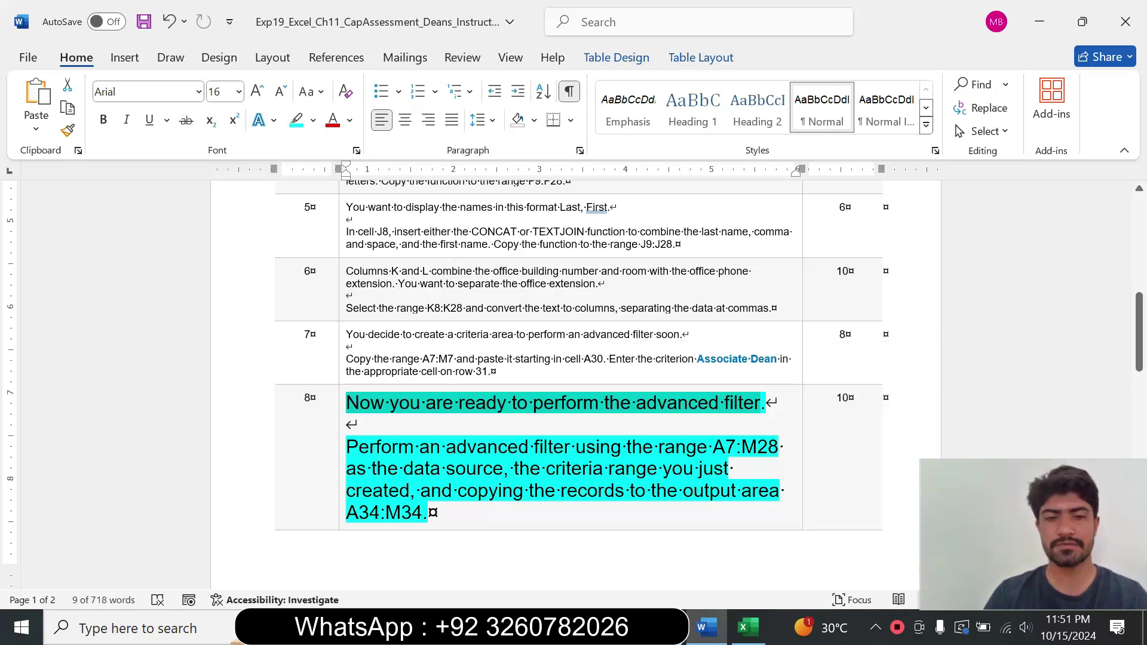
triple_click(453, 471)
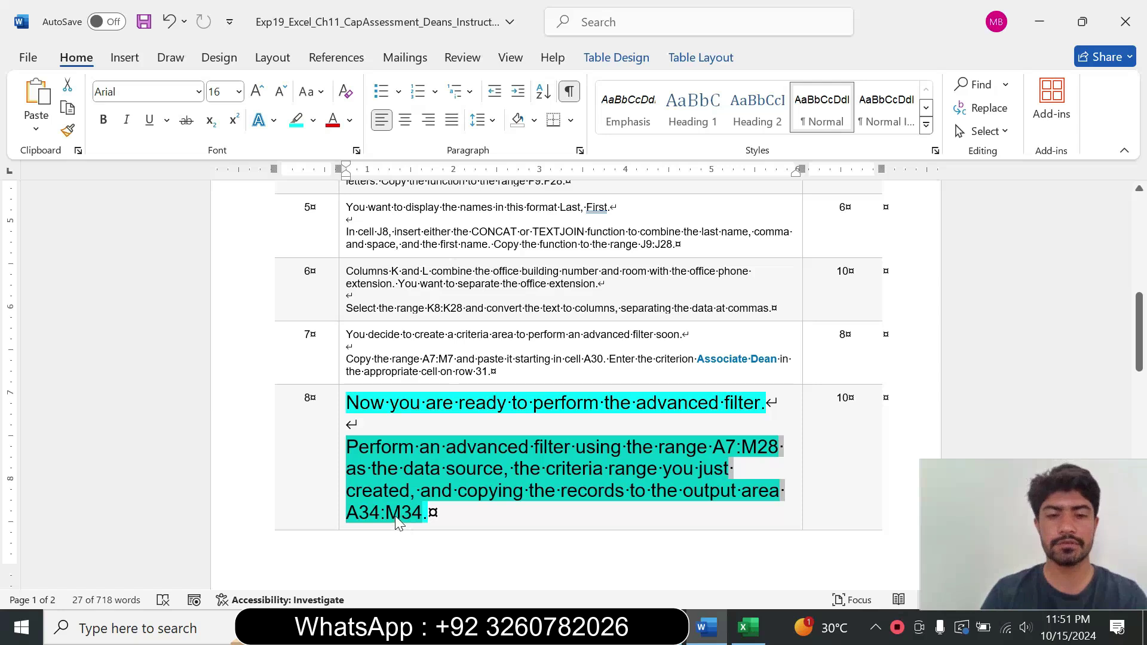
click(604, 490)
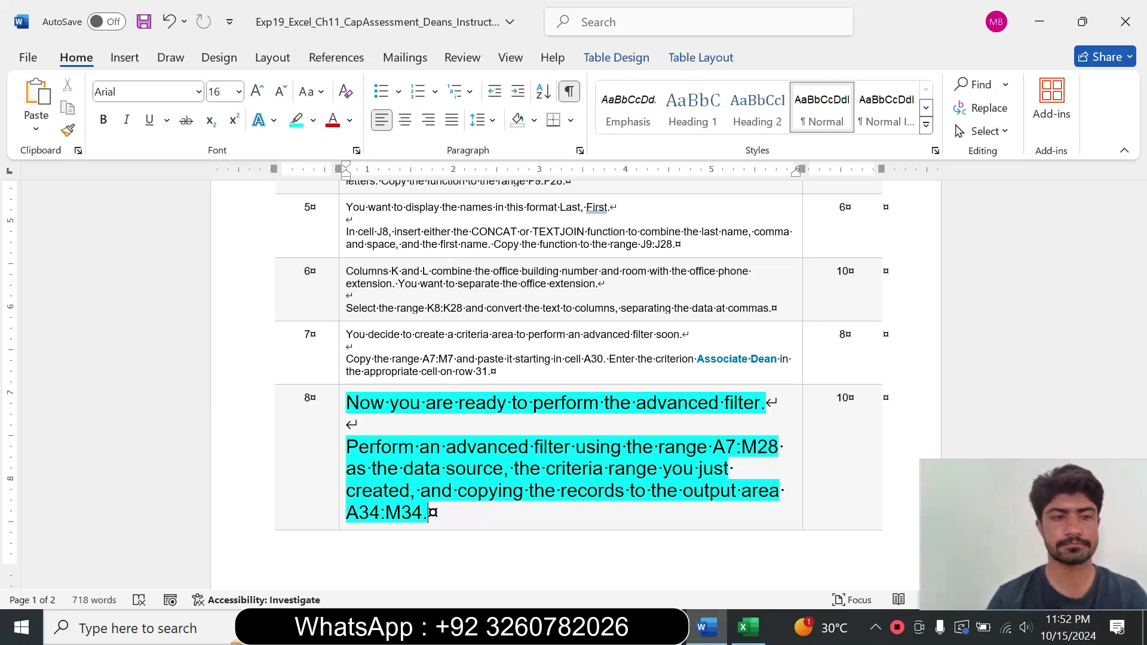
click(747, 627)
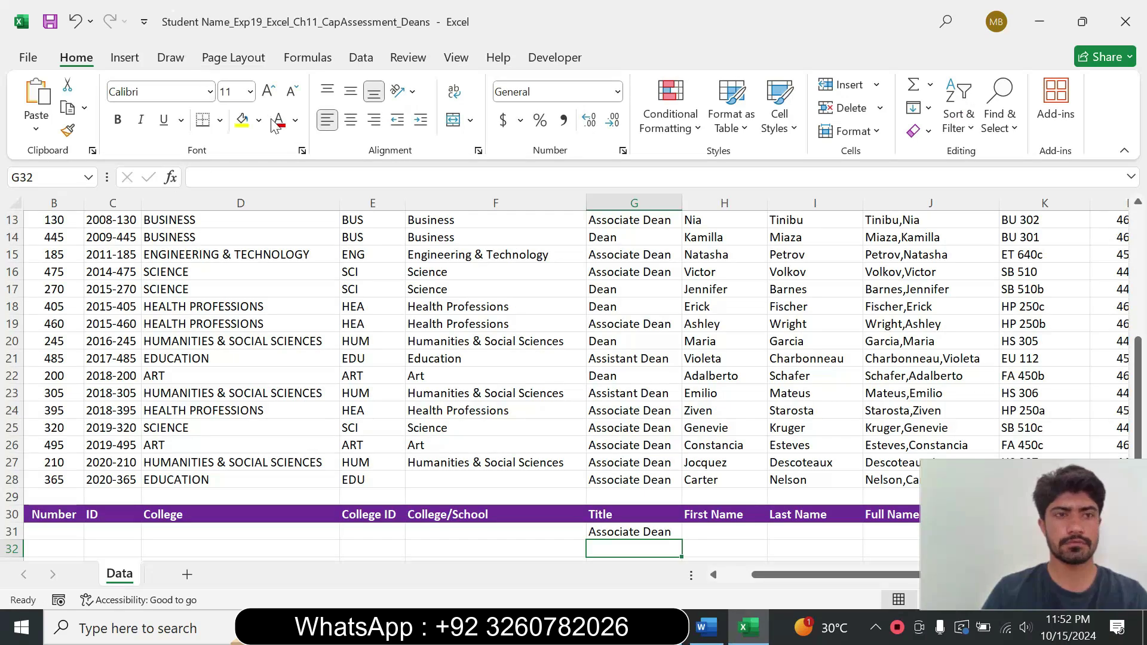
click(270, 327)
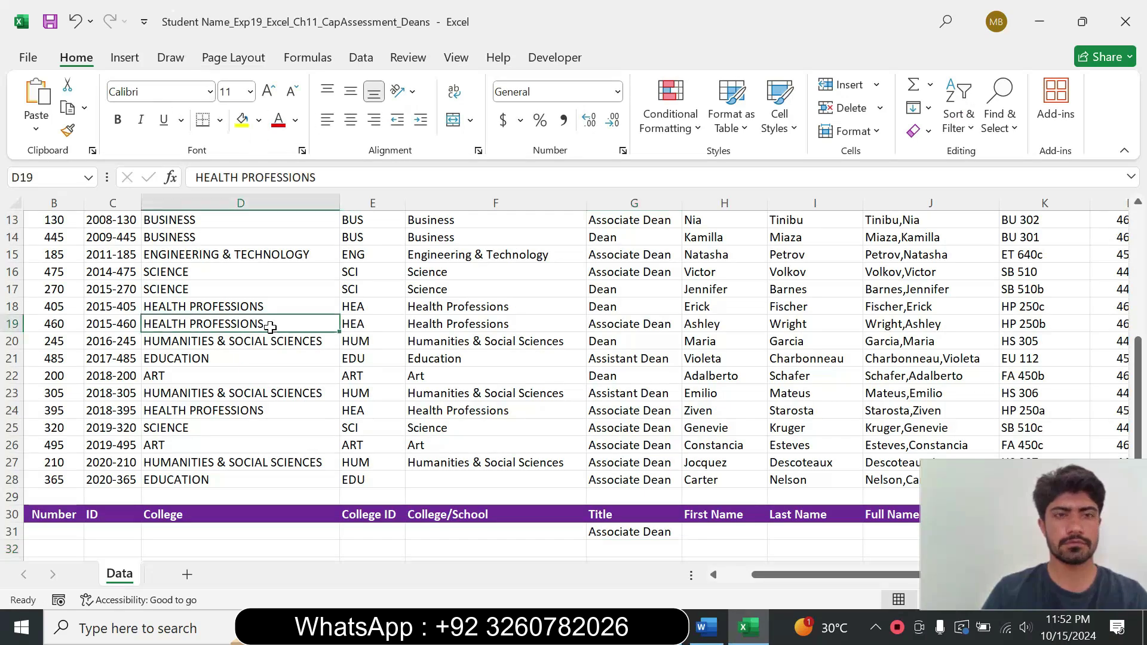
click(361, 58)
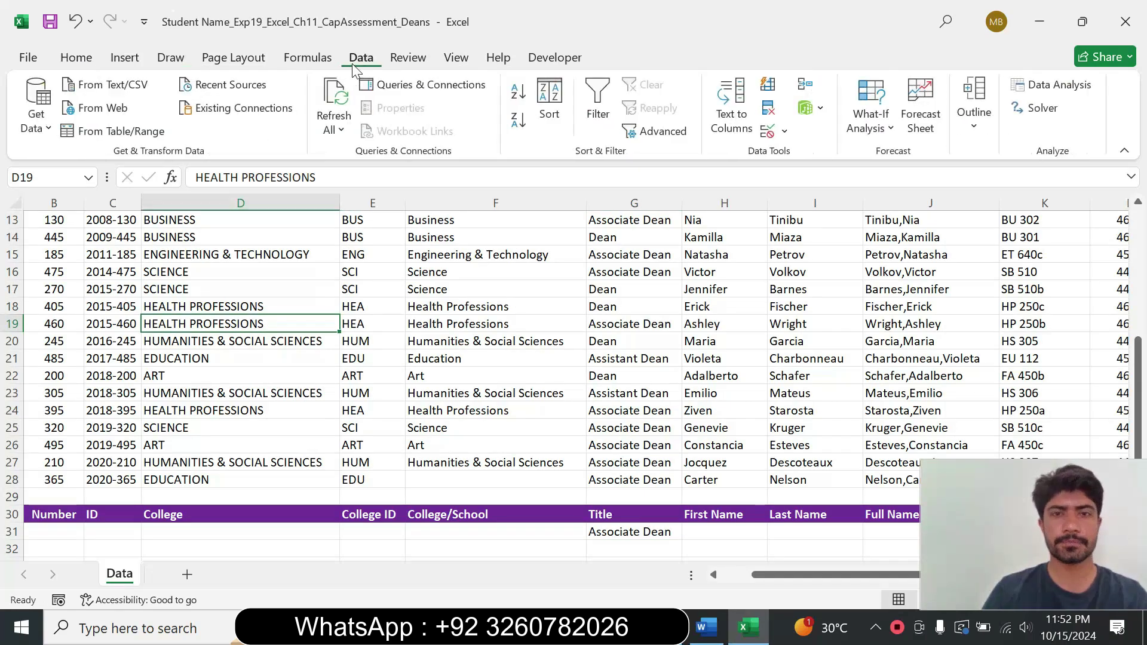
click(663, 132)
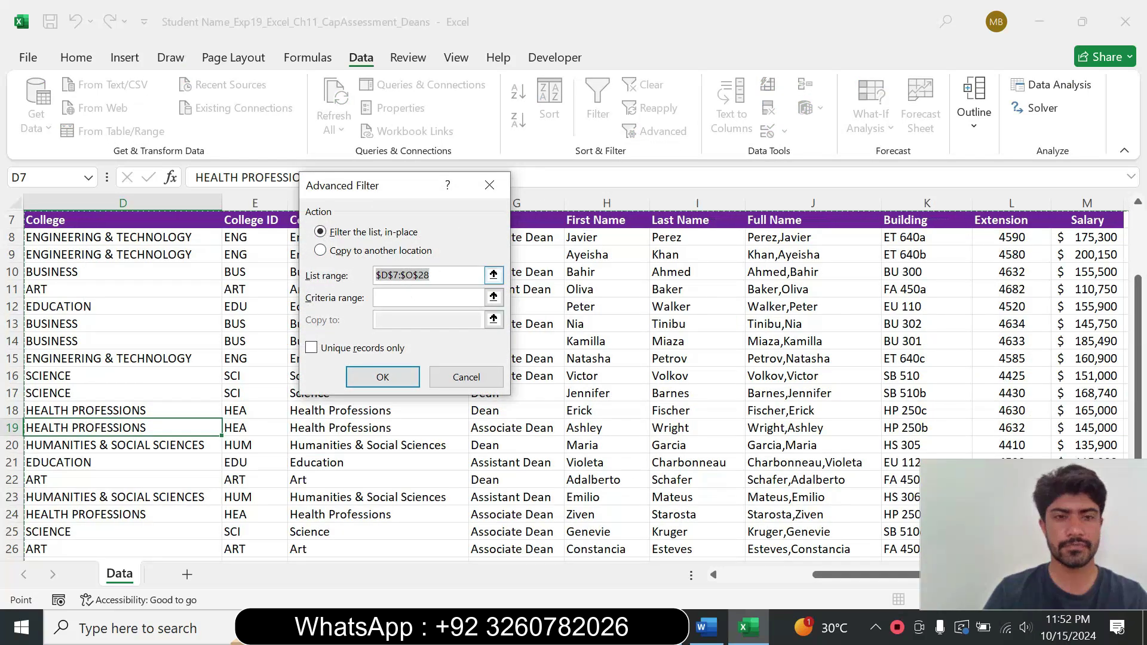
click(389, 275)
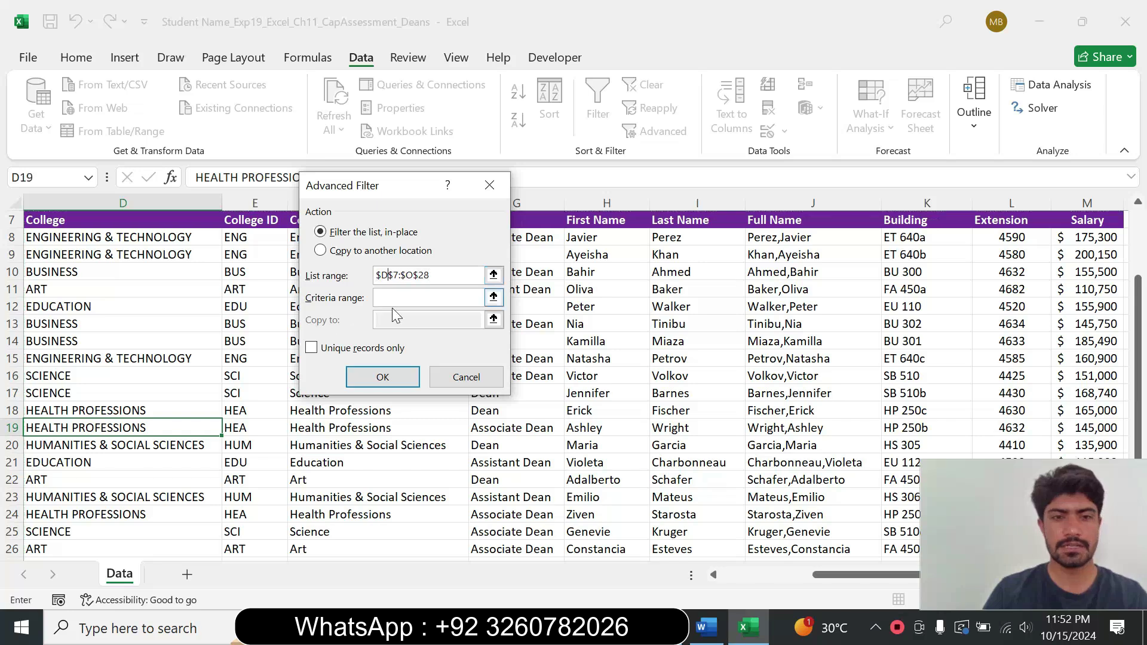
key(BackSpace)
text(A)
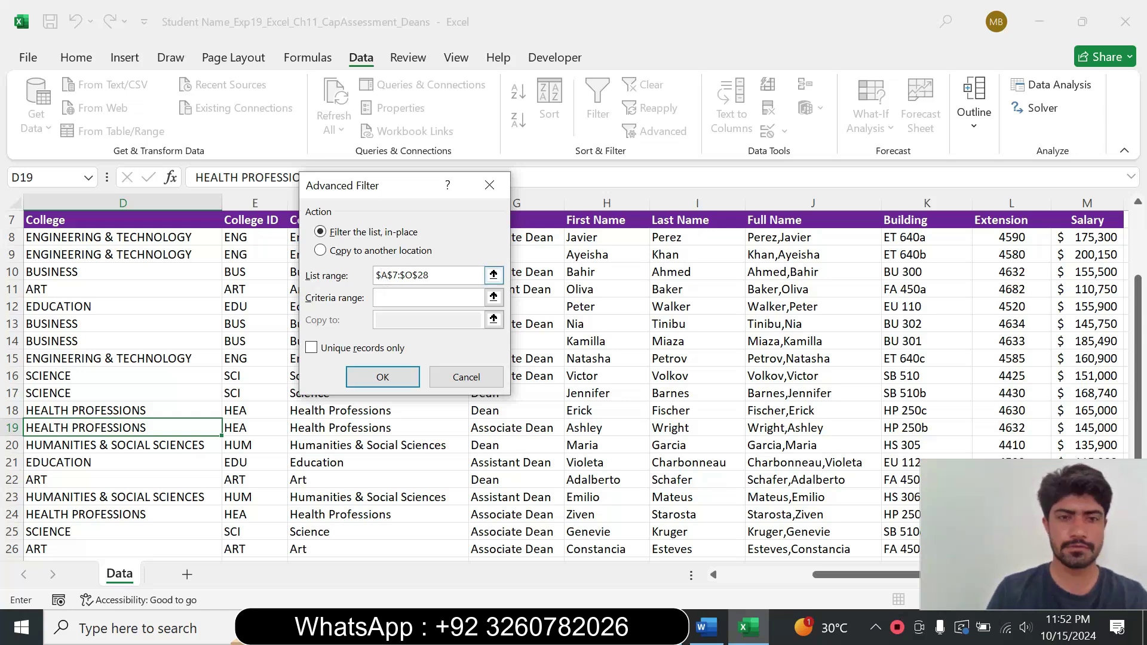
key(BackSpace)
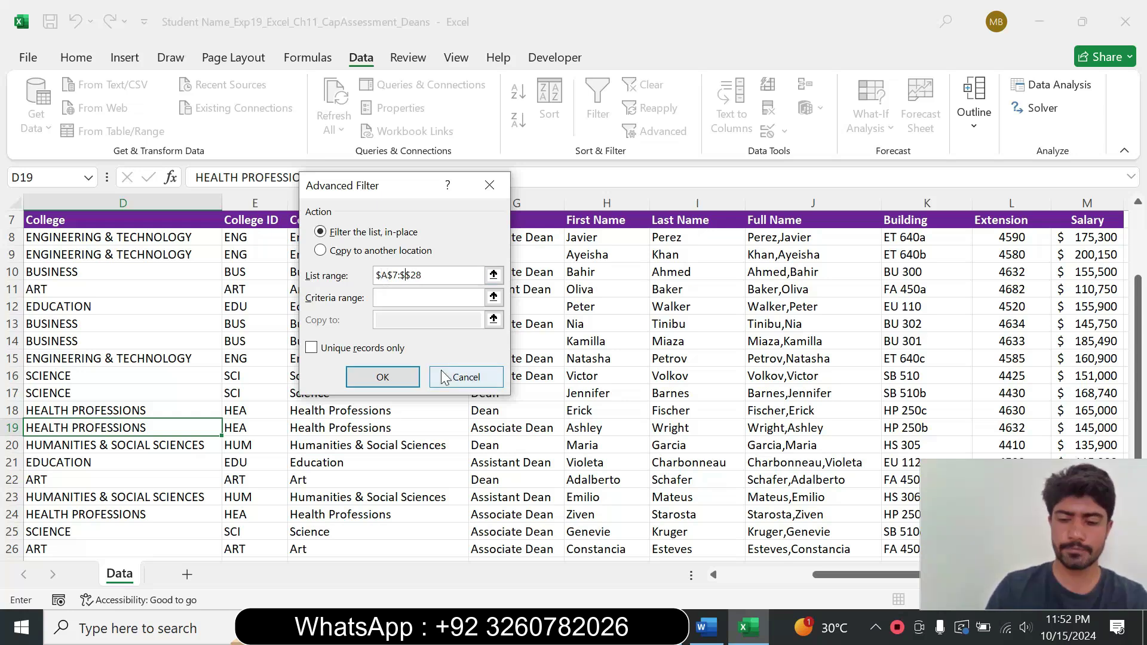
text(M)
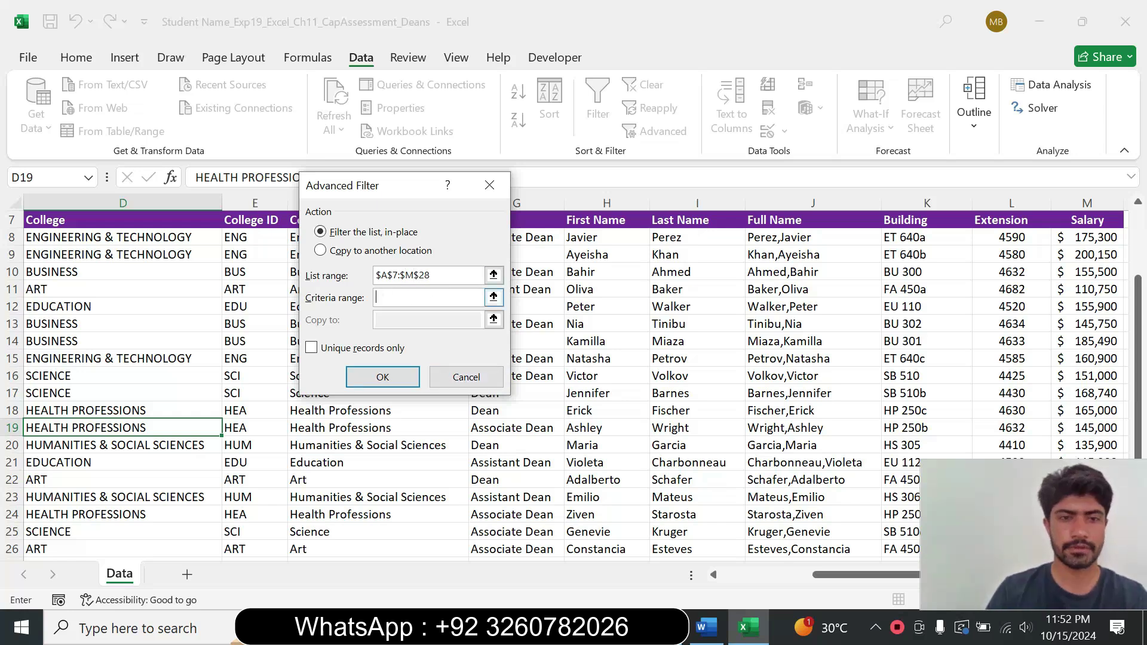
Step: Recheck step 8 in Word and set the Advanced Filter's criteria range in Excel to $A$30:$M$31
click(707, 628)
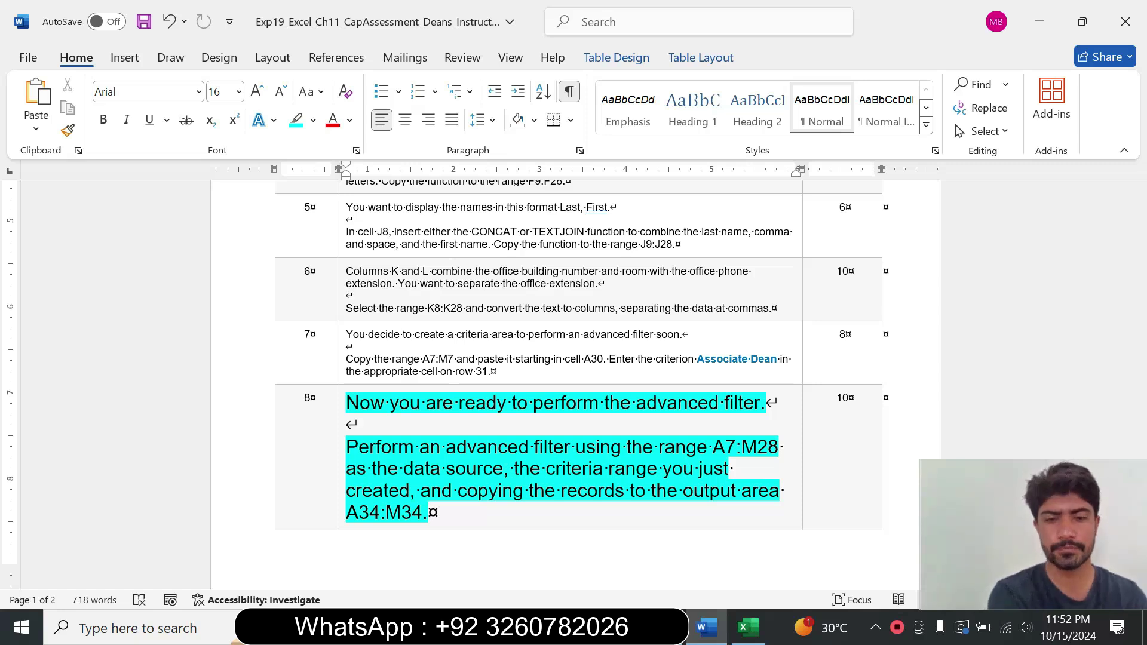
click(747, 627)
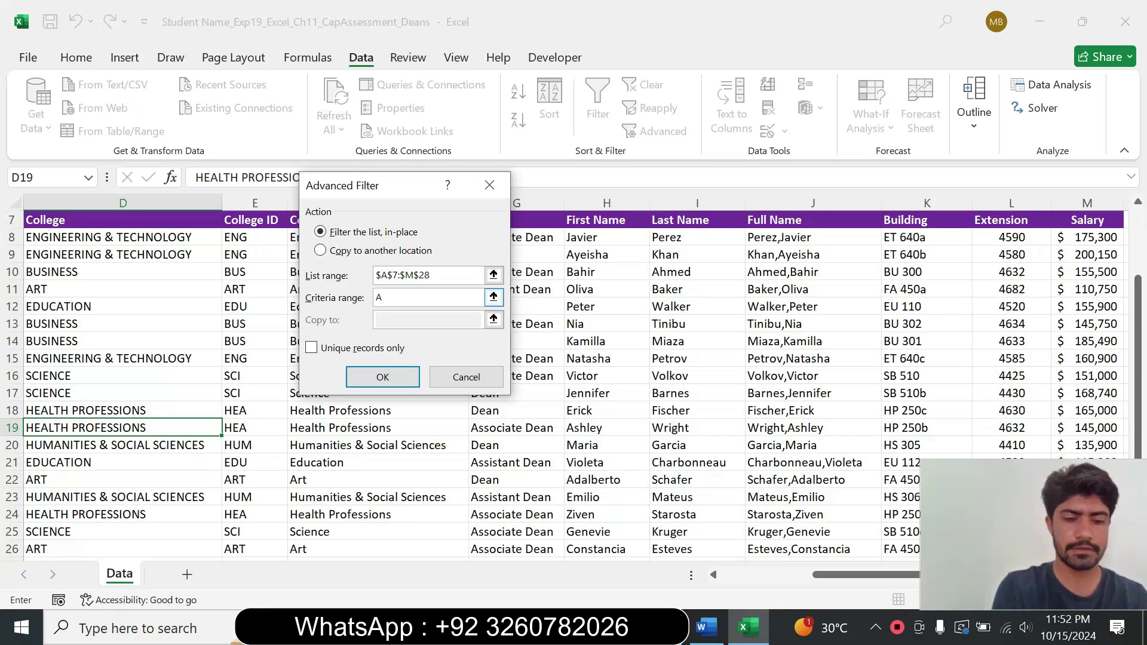
key(F4)
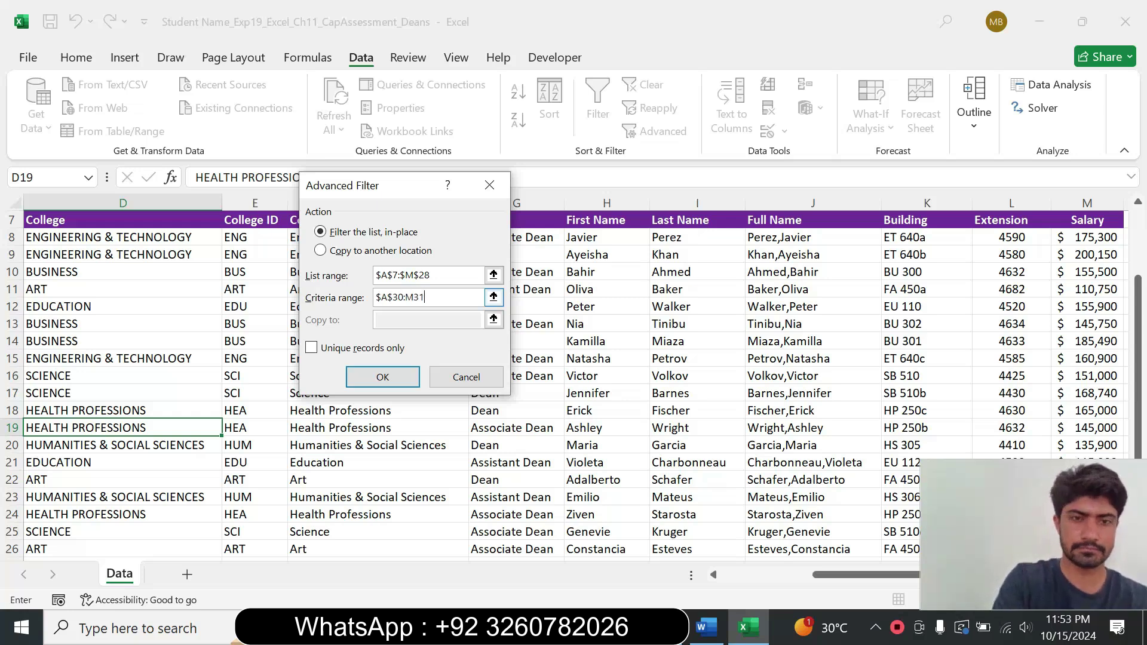
key(F4)
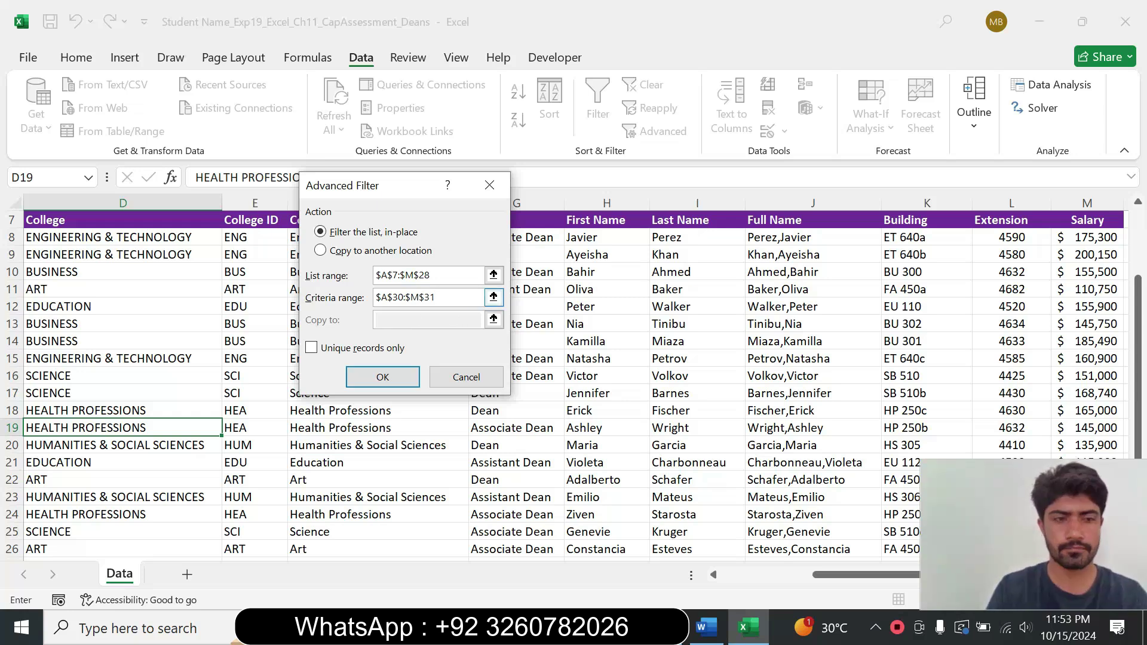
Step: Set the filter to copy to another location, $A$34:$M$34 as given in Word's step 8, run it and check the extracted records
click(321, 251)
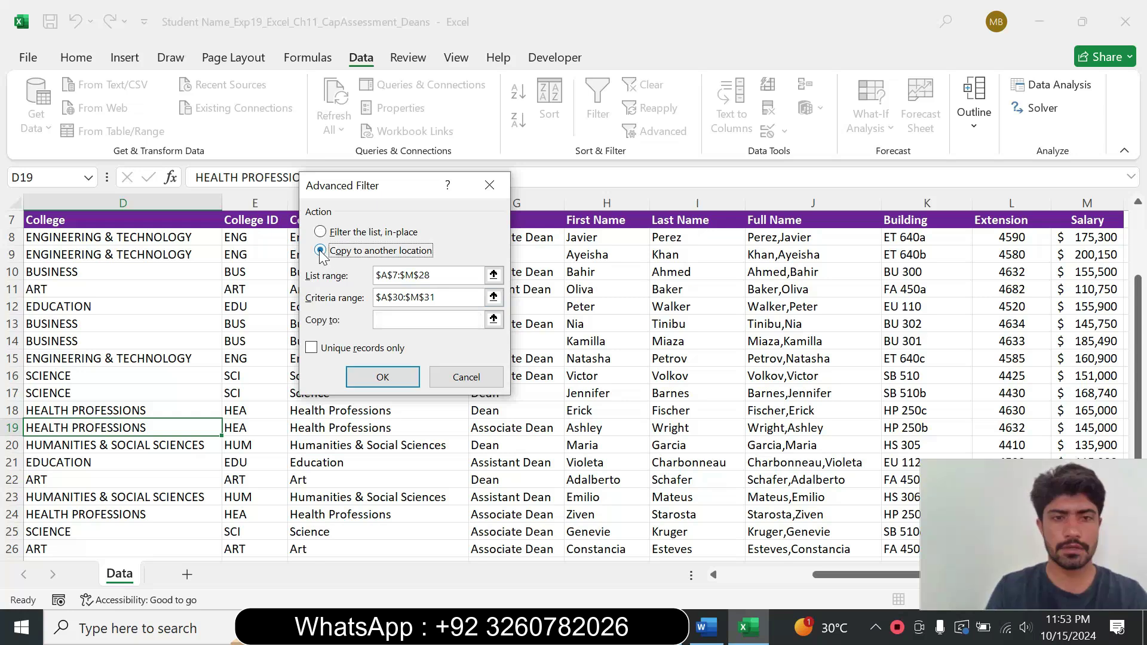
click(412, 320)
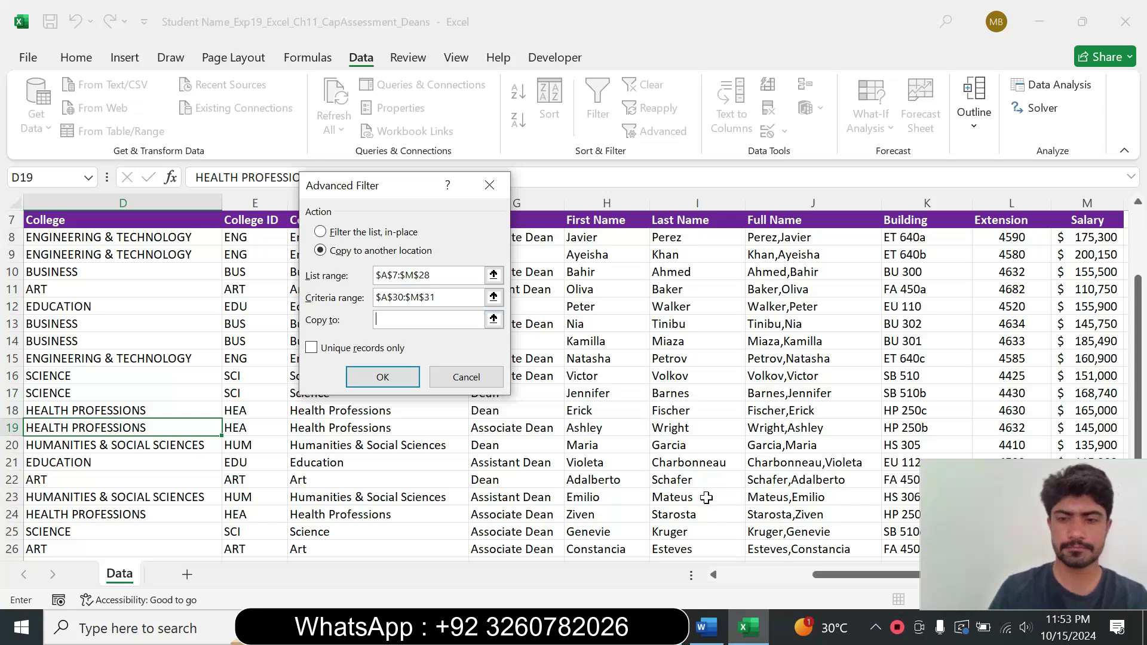
click(706, 627)
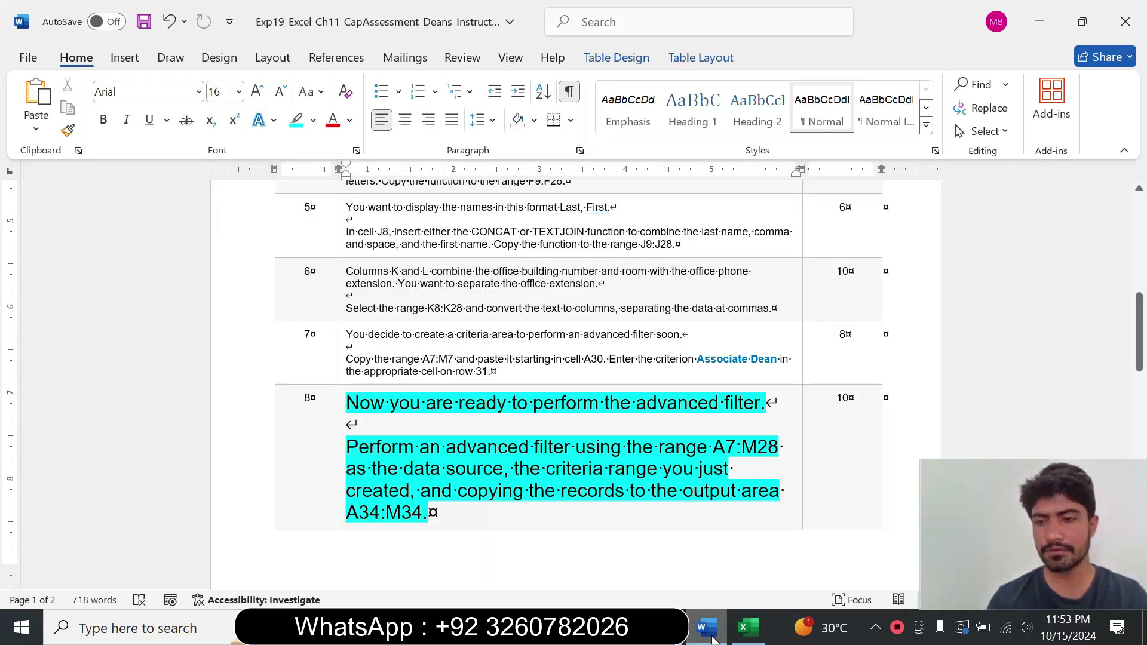
click(747, 627)
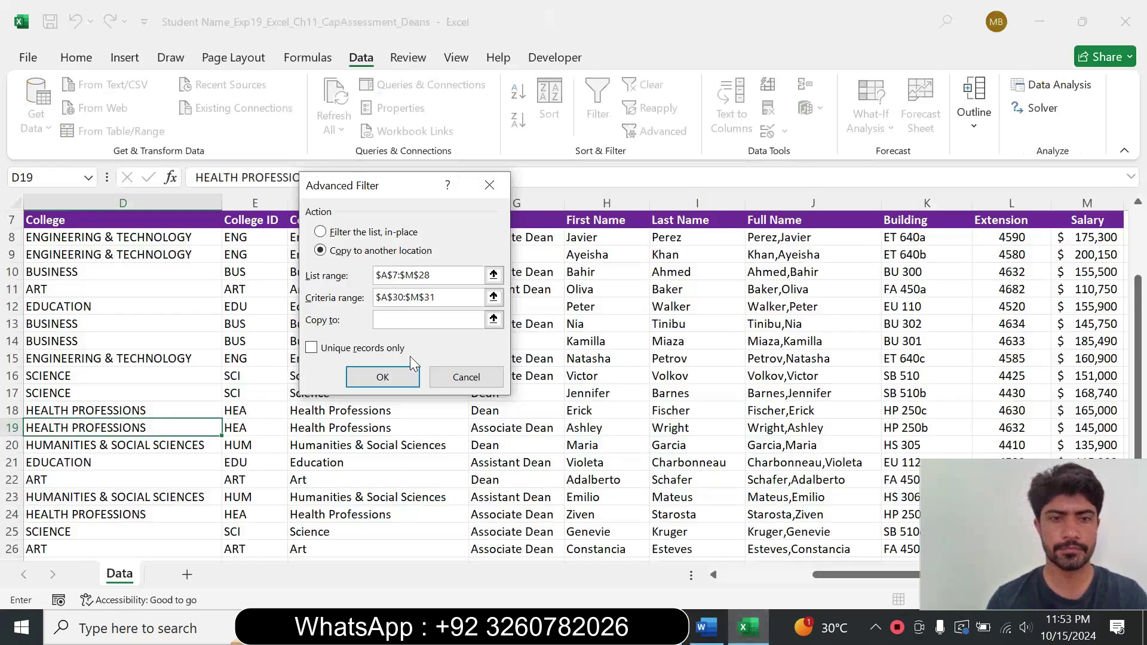
text(A34)
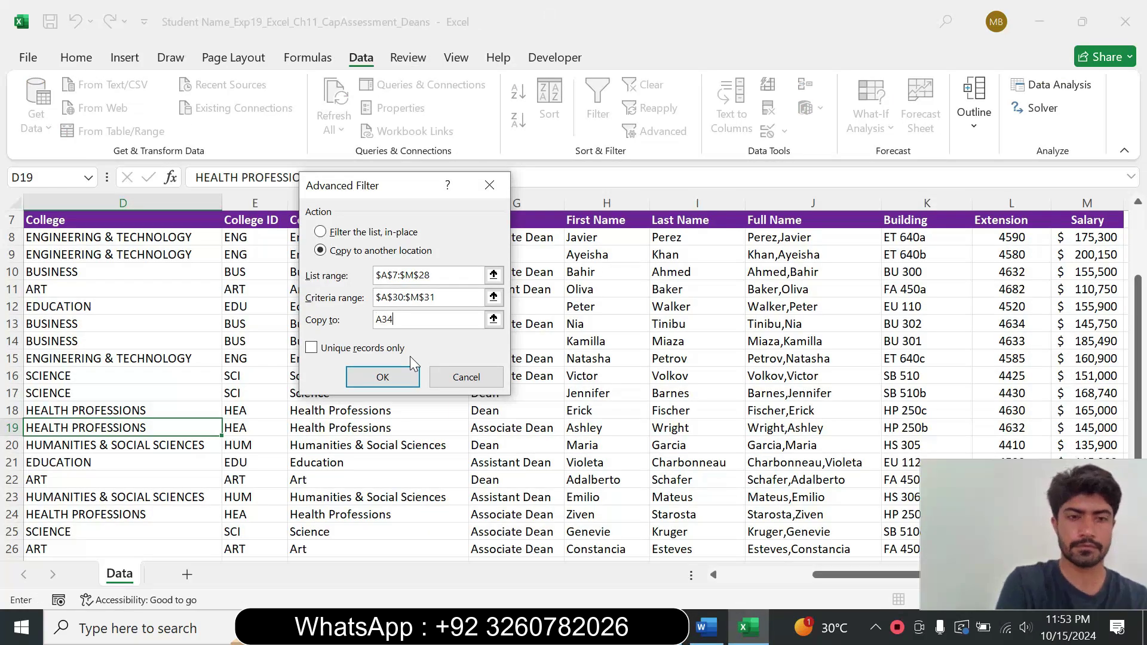
key(F4)
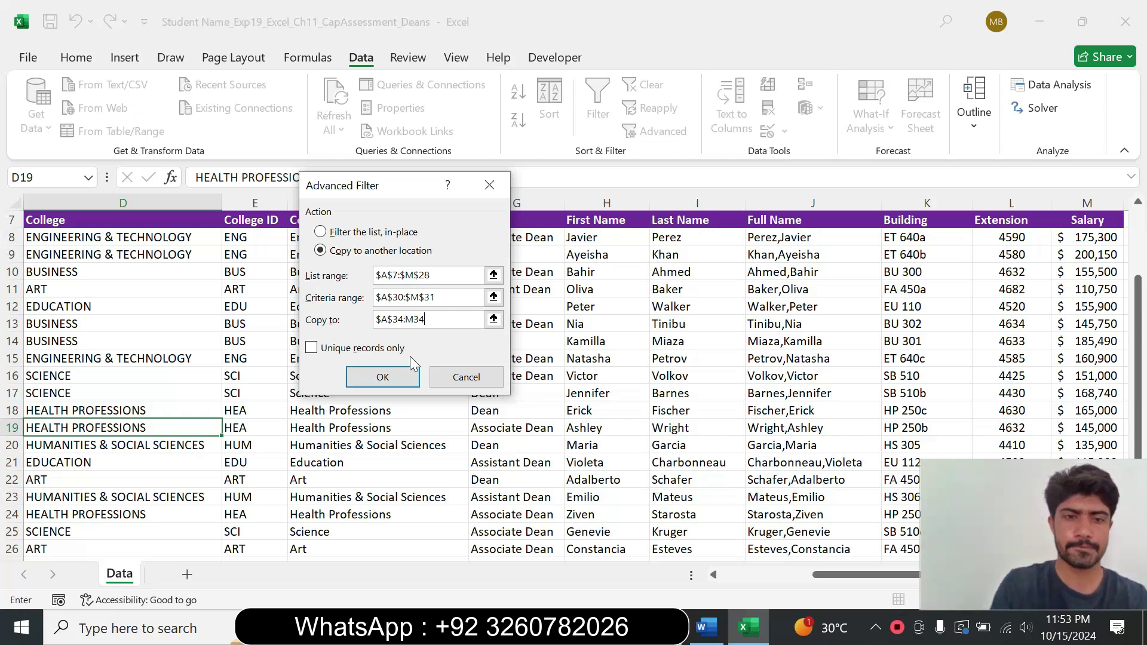
text(:M34)
key(F4)
click(382, 377)
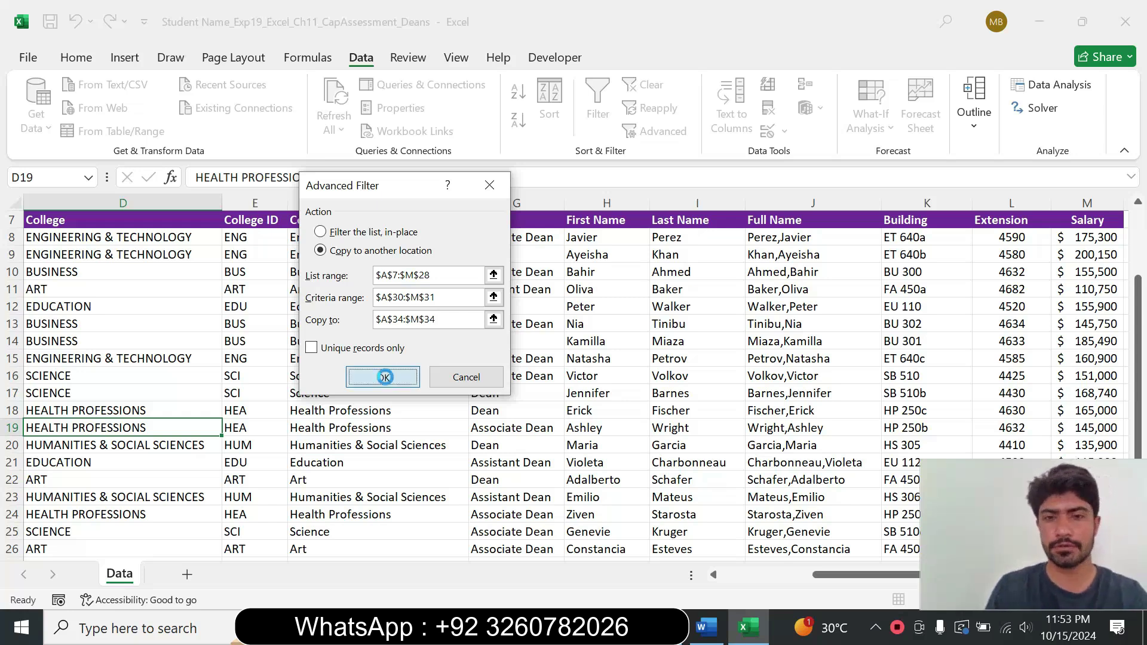
drag(1139, 343, 1137, 412)
click(474, 425)
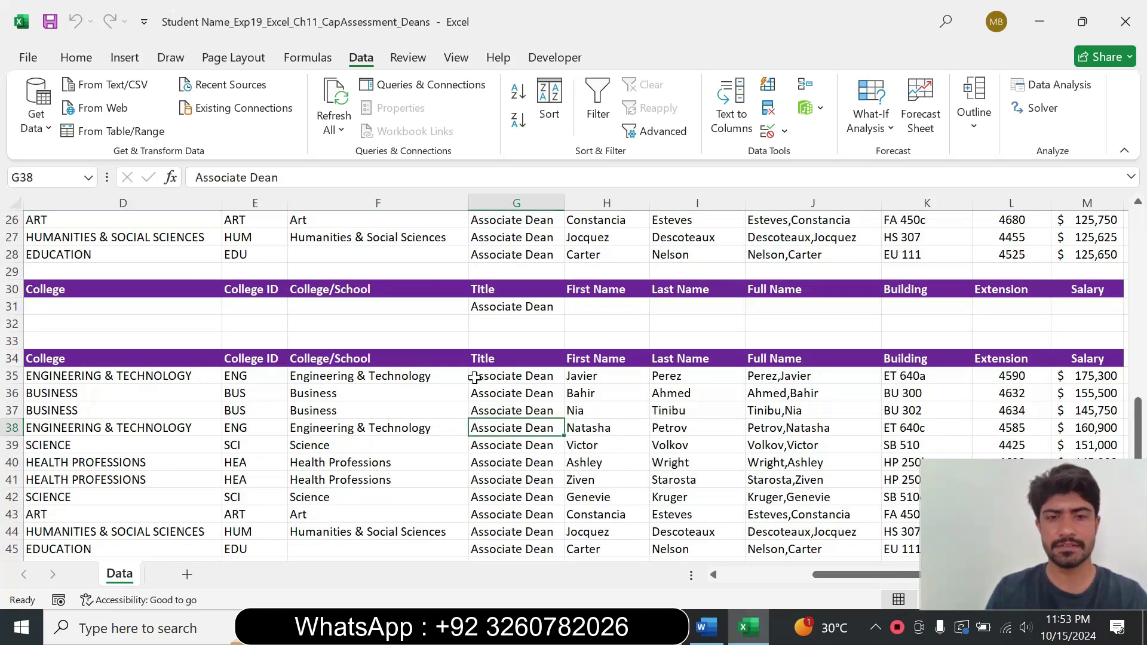
click(455, 373)
Step: Switch to Word, return the step 8 instruction text to 9 pt and remove its highlight
click(702, 629)
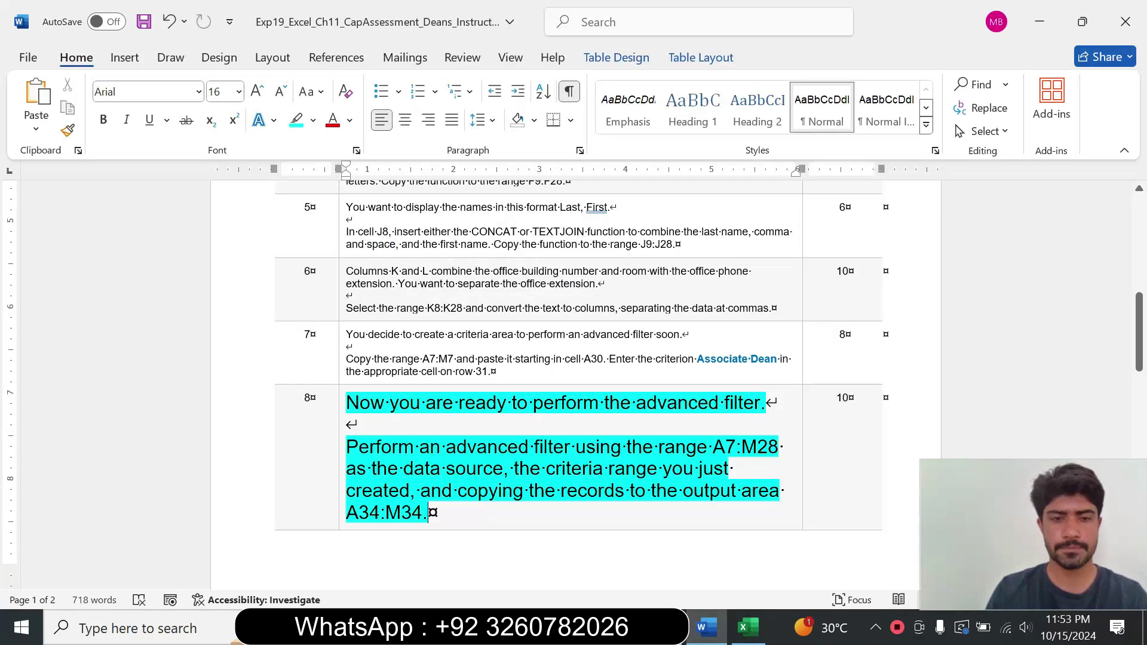
click(338, 490)
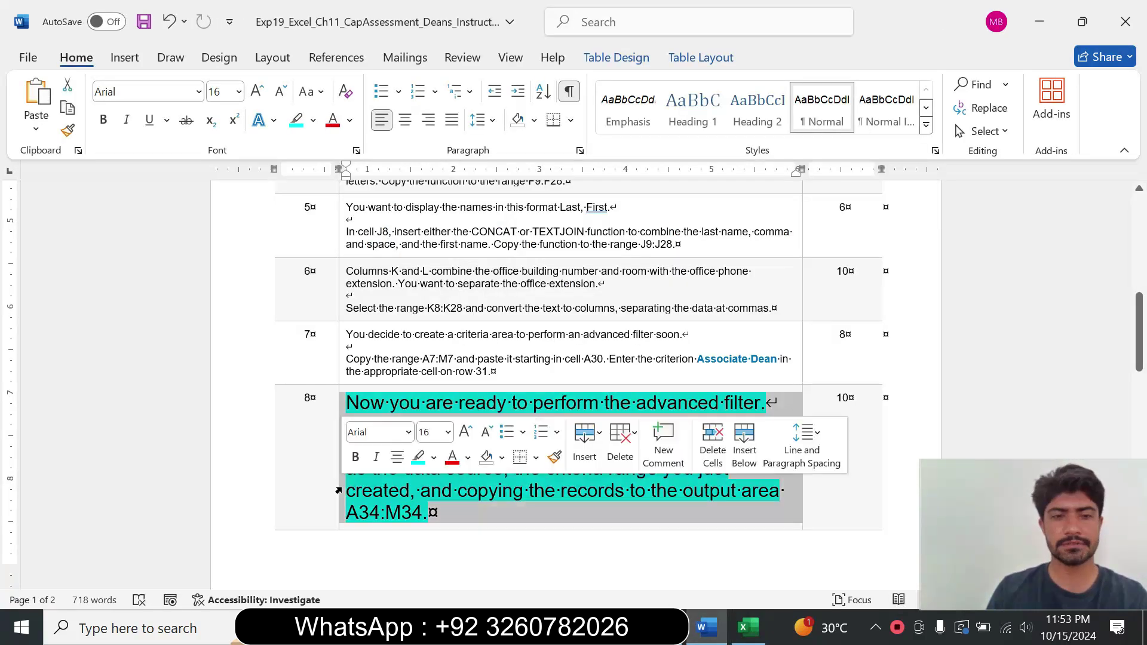
click(448, 432)
click(430, 100)
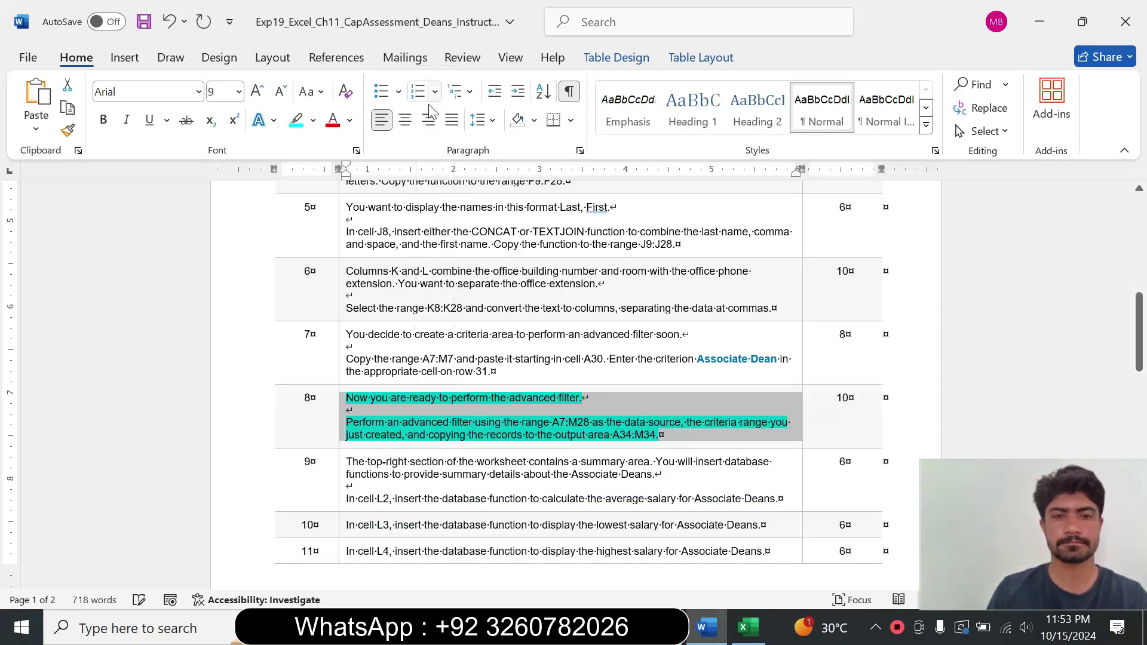
click(313, 120)
click(340, 263)
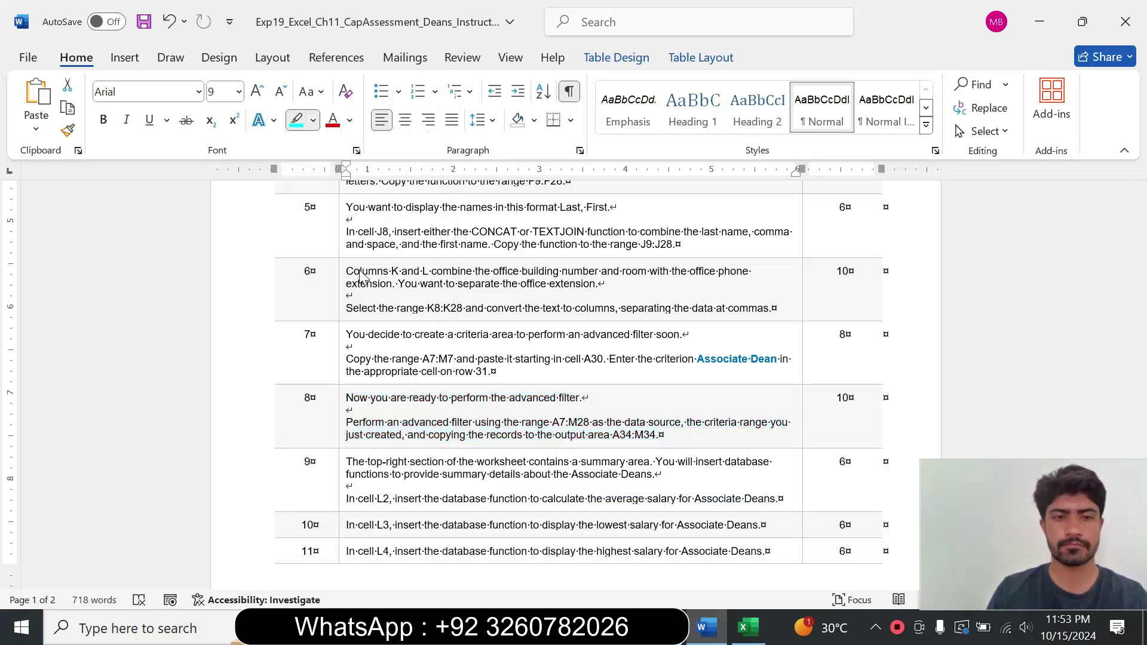
Step: Enlarge the step 9 instruction text to 14 pt and highlight it in turquoise
click(338, 488)
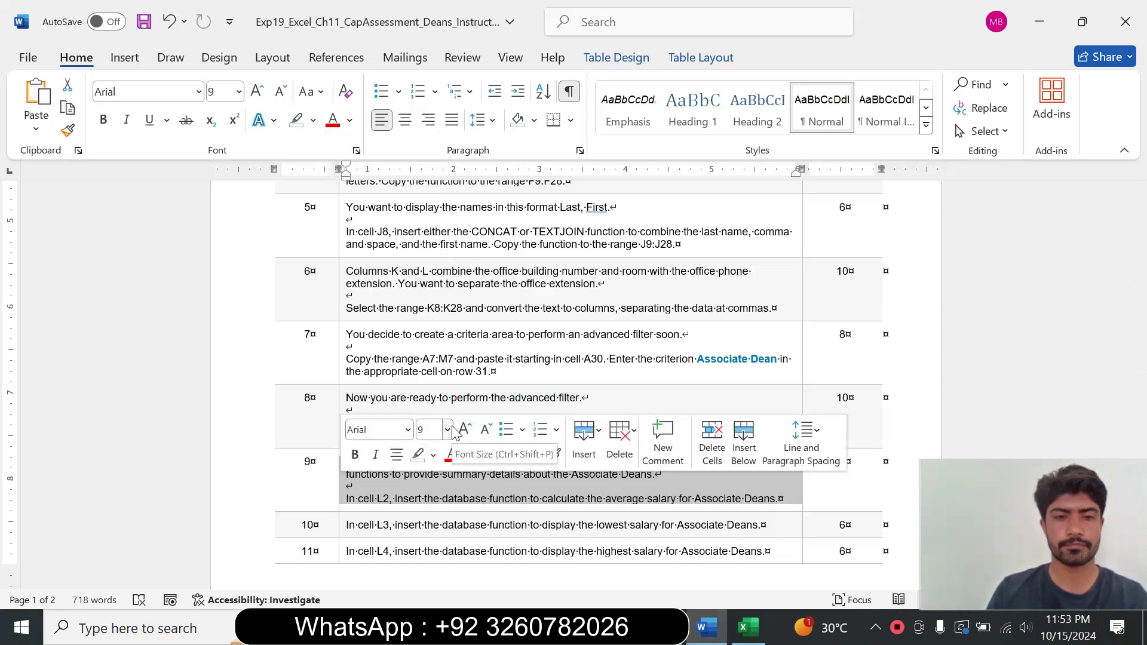
click(447, 429)
click(438, 189)
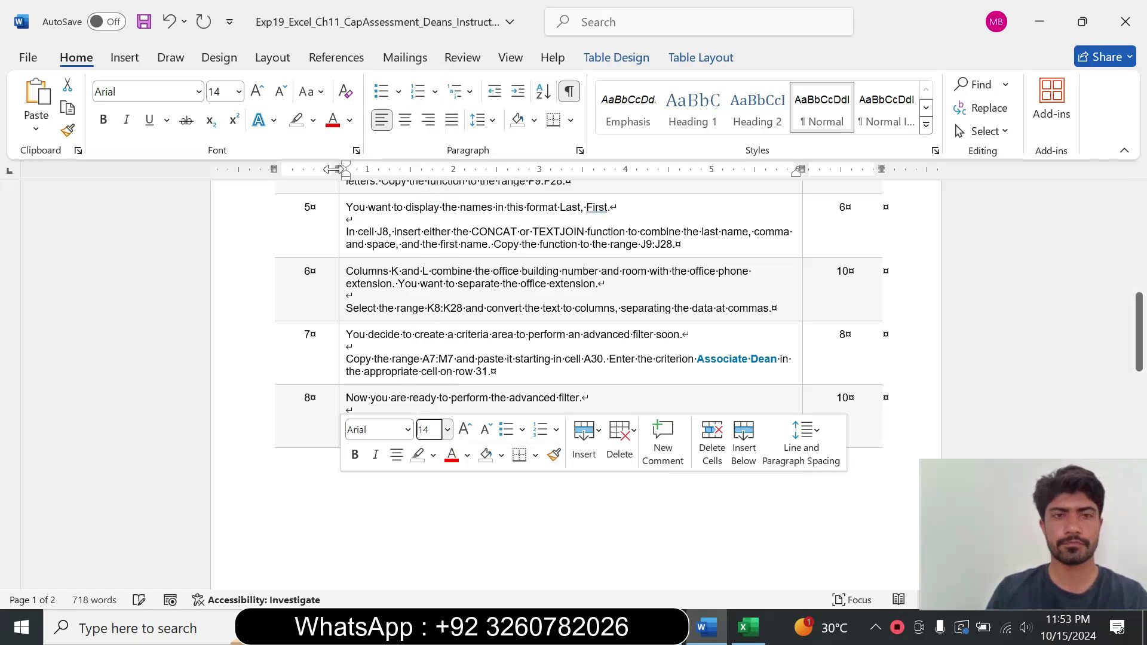
click(314, 122)
click(354, 182)
drag(1139, 358, 1142, 420)
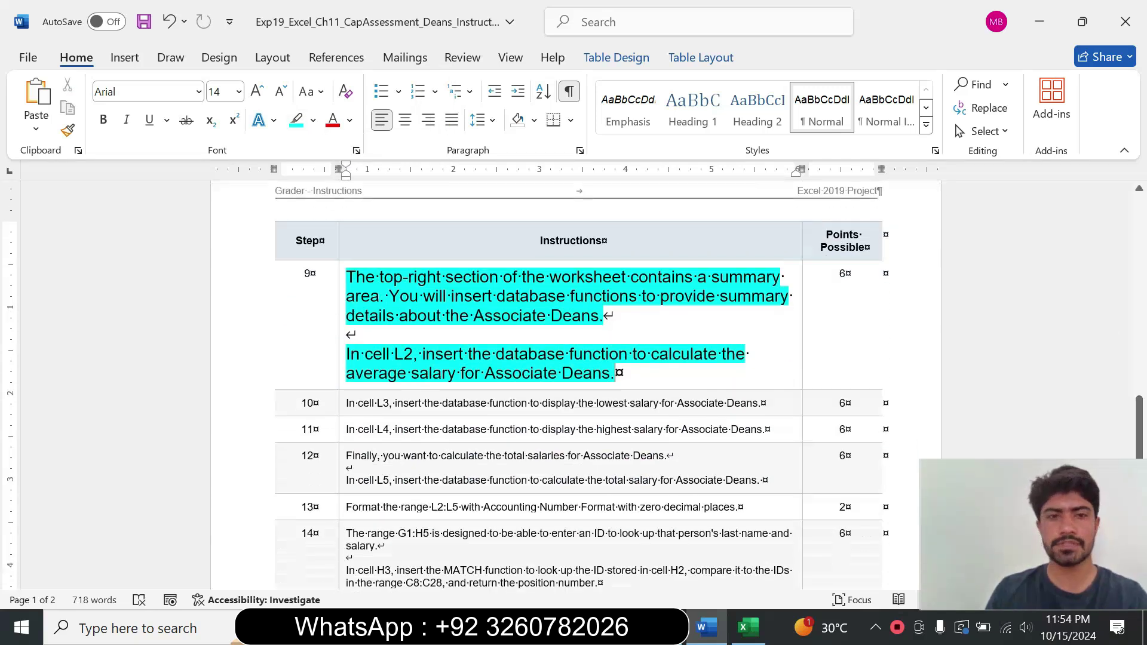
Step: Read the step 9 instructions, switch to Excel and select the Average Salary cell L2 in the Associate Dean Stats area
drag(347, 277, 615, 333)
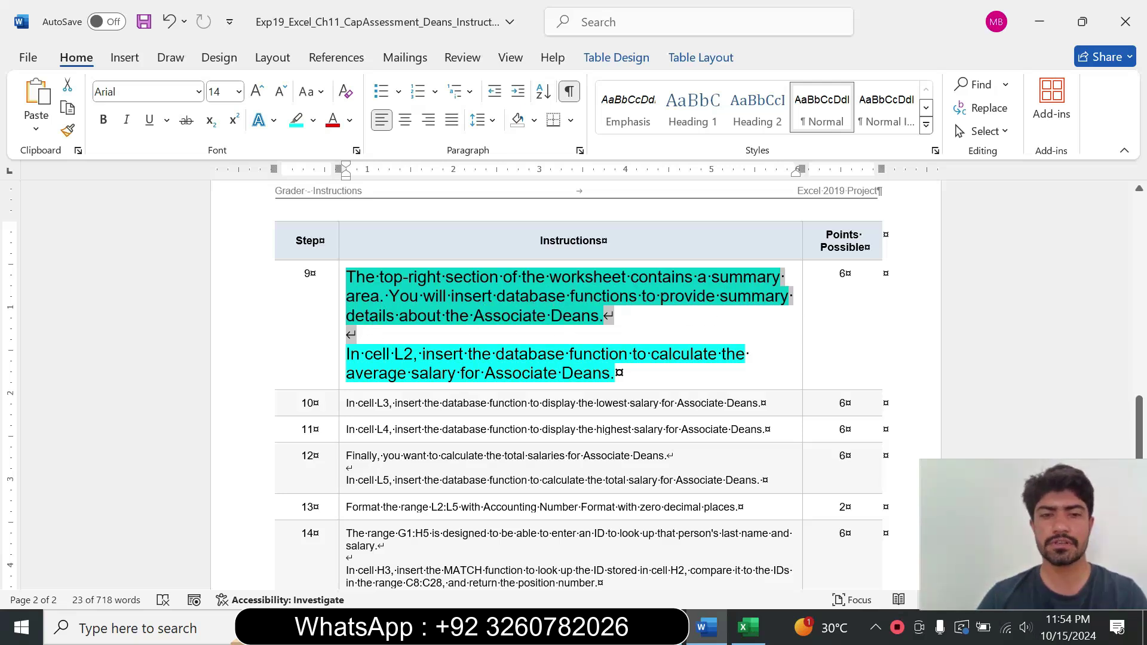
drag(345, 353, 618, 373)
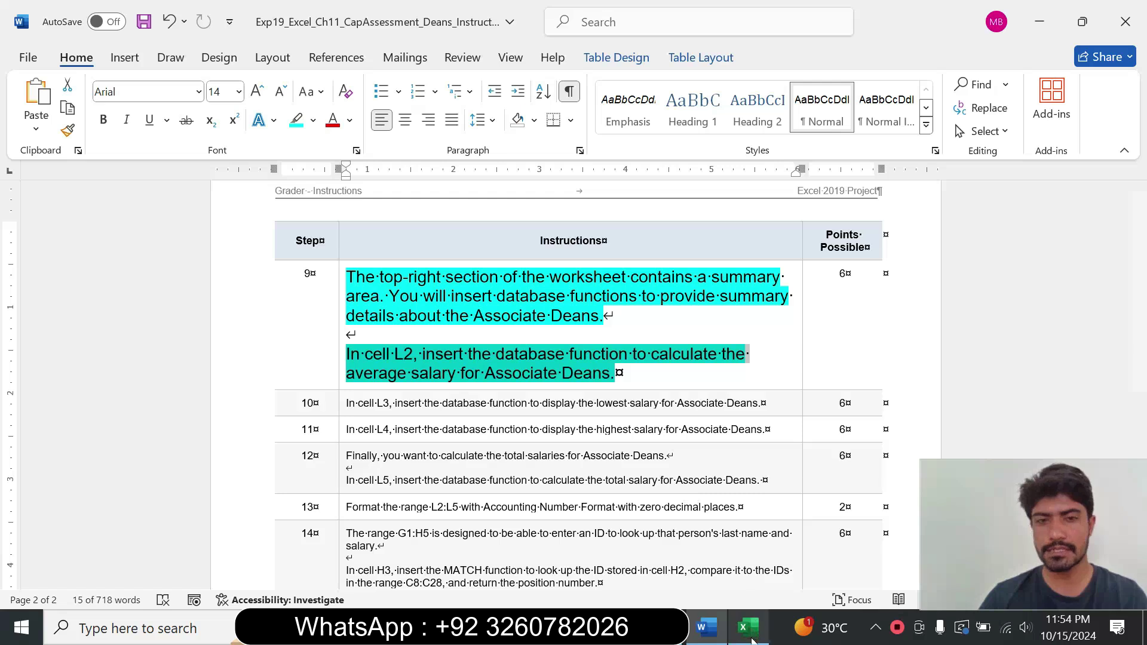
mouse_move(752, 638)
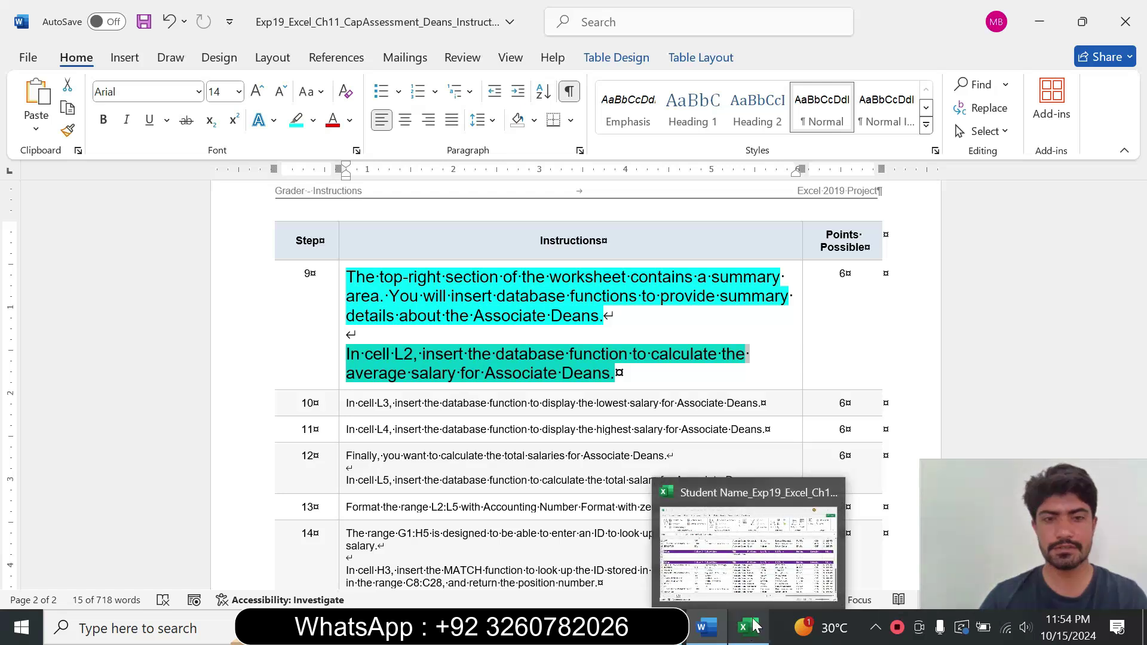
click(756, 572)
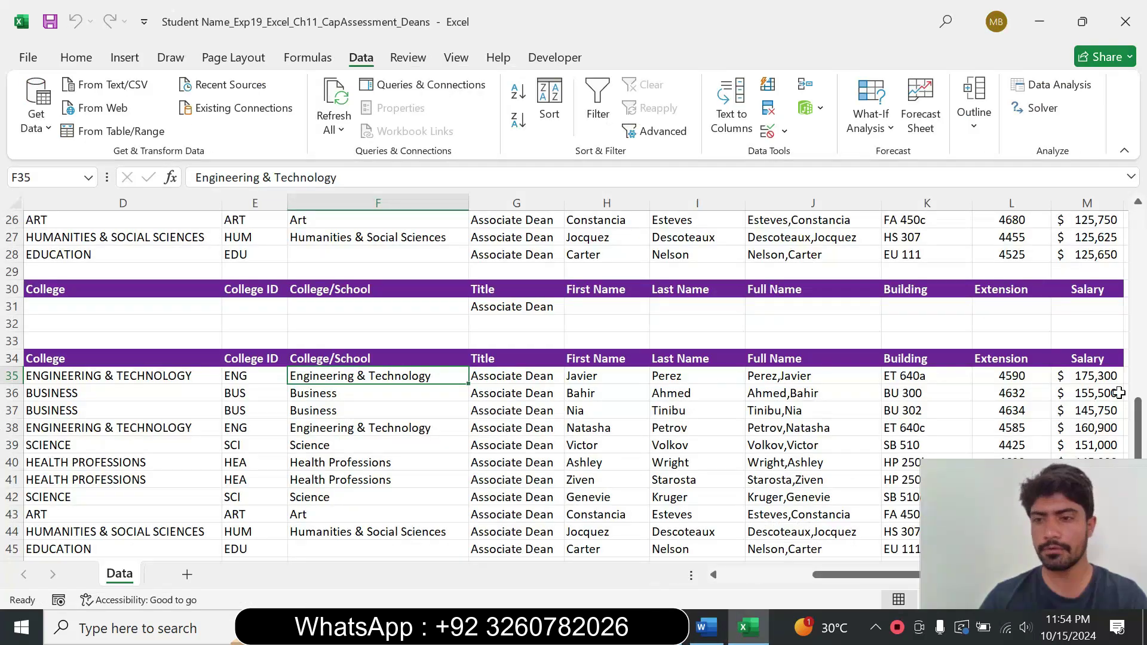
drag(1138, 416, 1131, 233)
click(1001, 239)
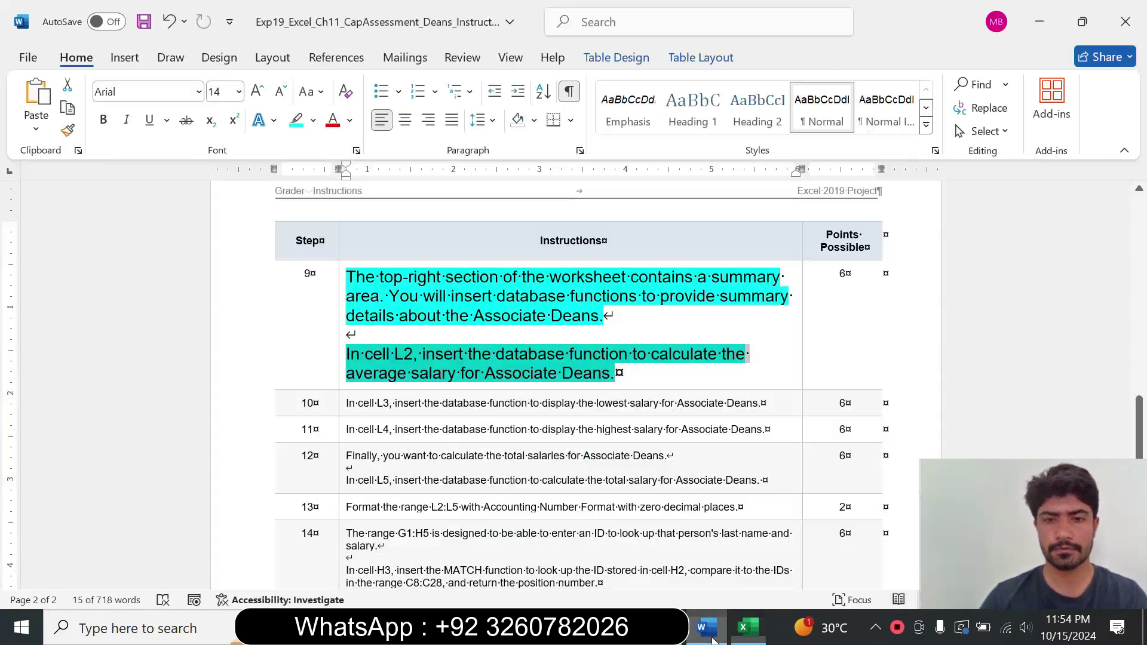
Step: Recheck step 9 in Word, start a DAVERAGE function in Excel's cell L2 and open its function arguments
click(706, 627)
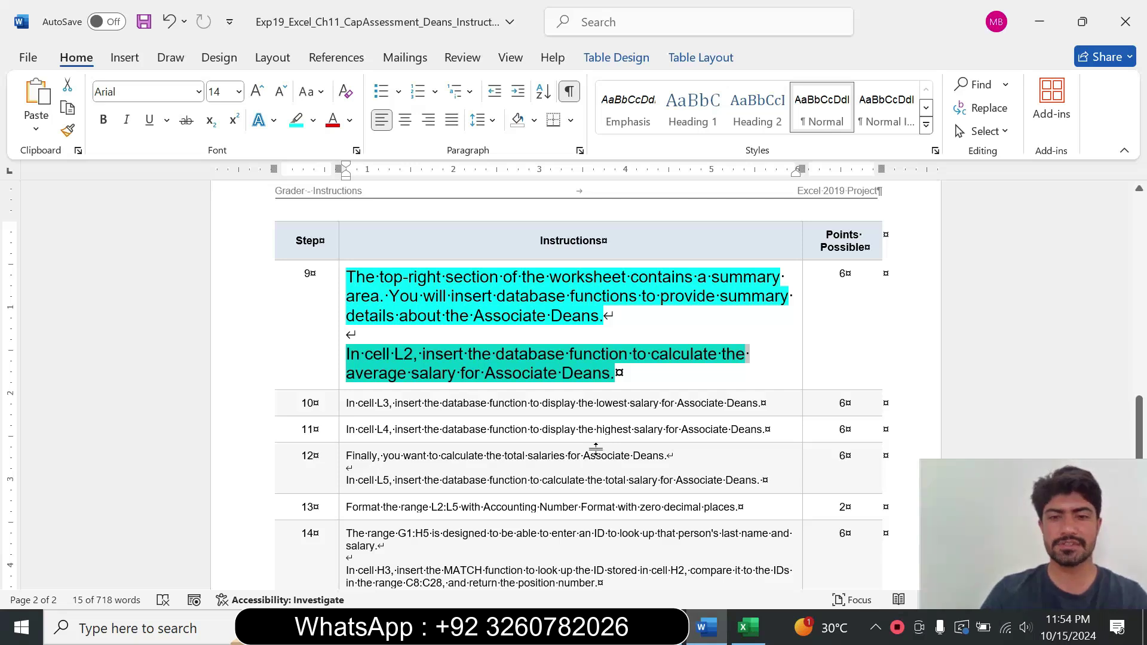
click(747, 627)
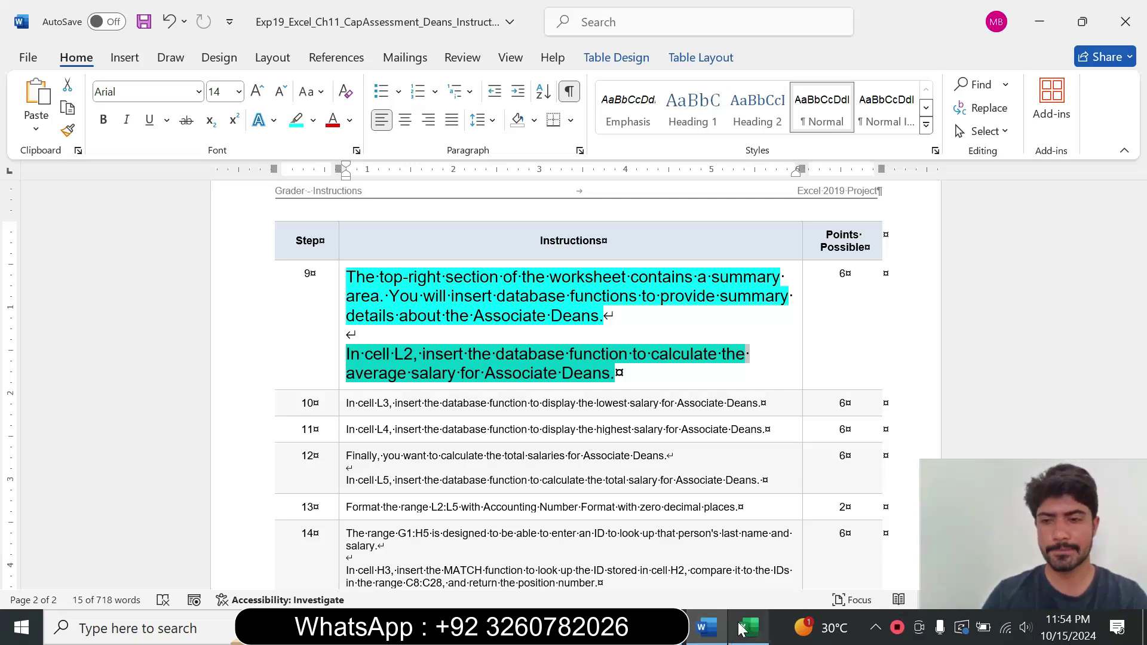
text(=)
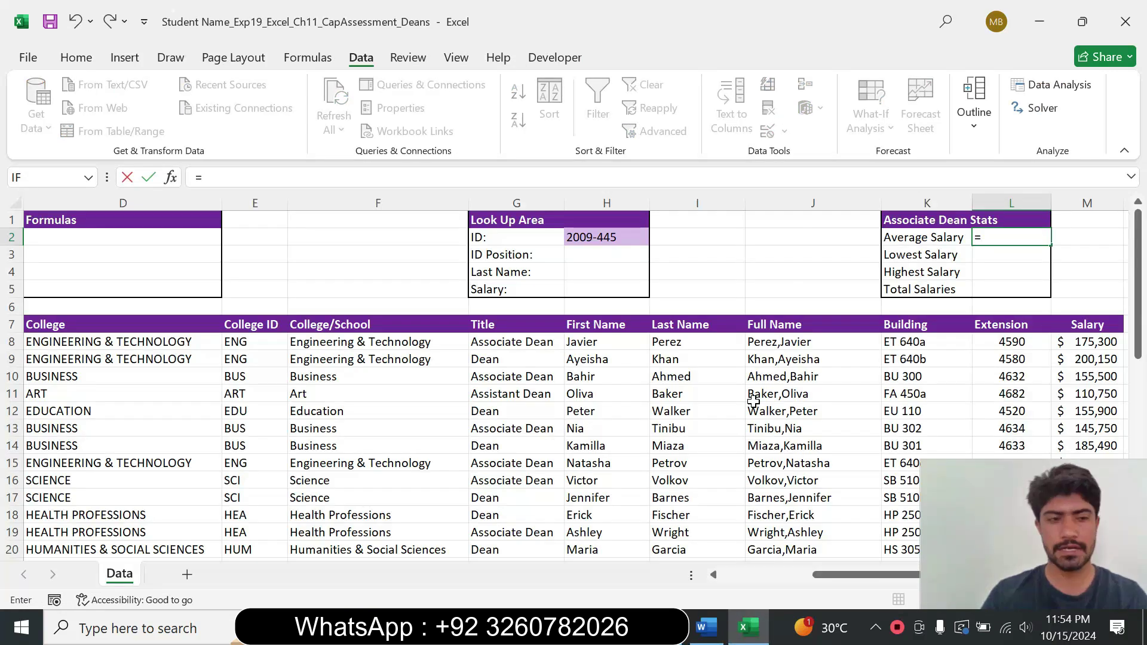
text(da)
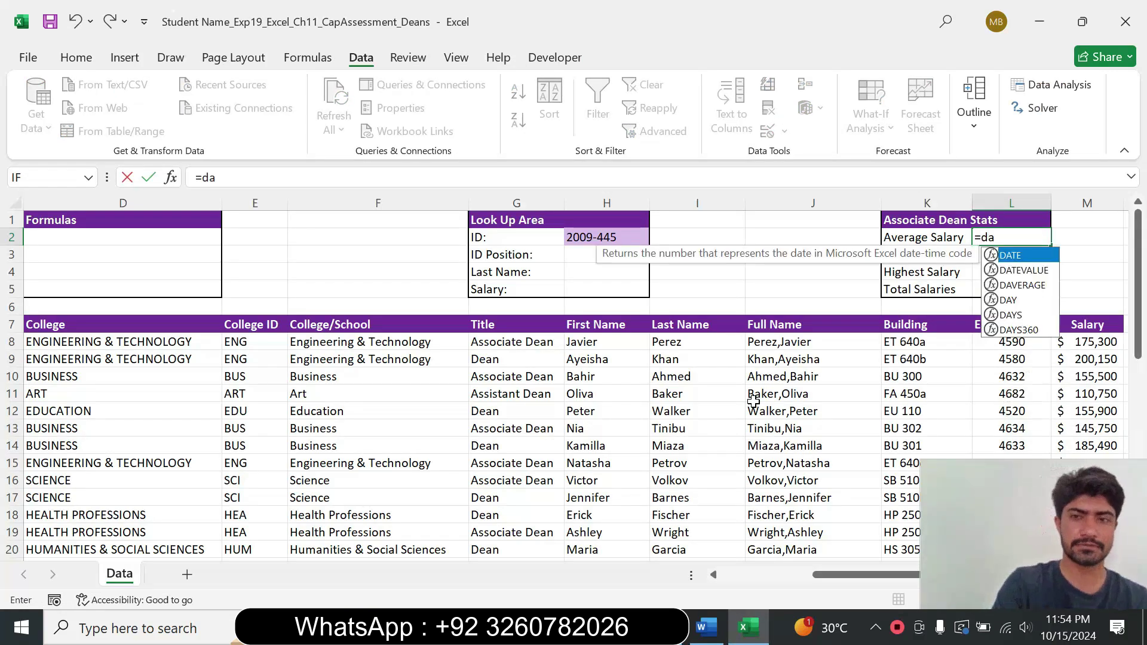
text(c)
key(BackSpace)
text(v)
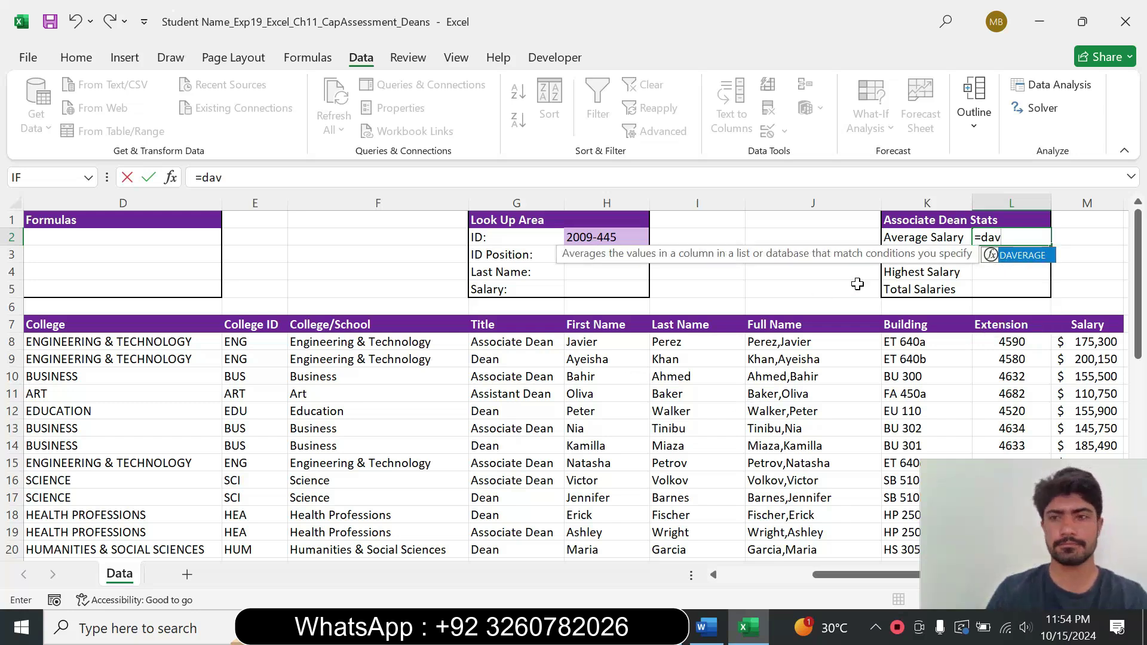
double_click(1022, 255)
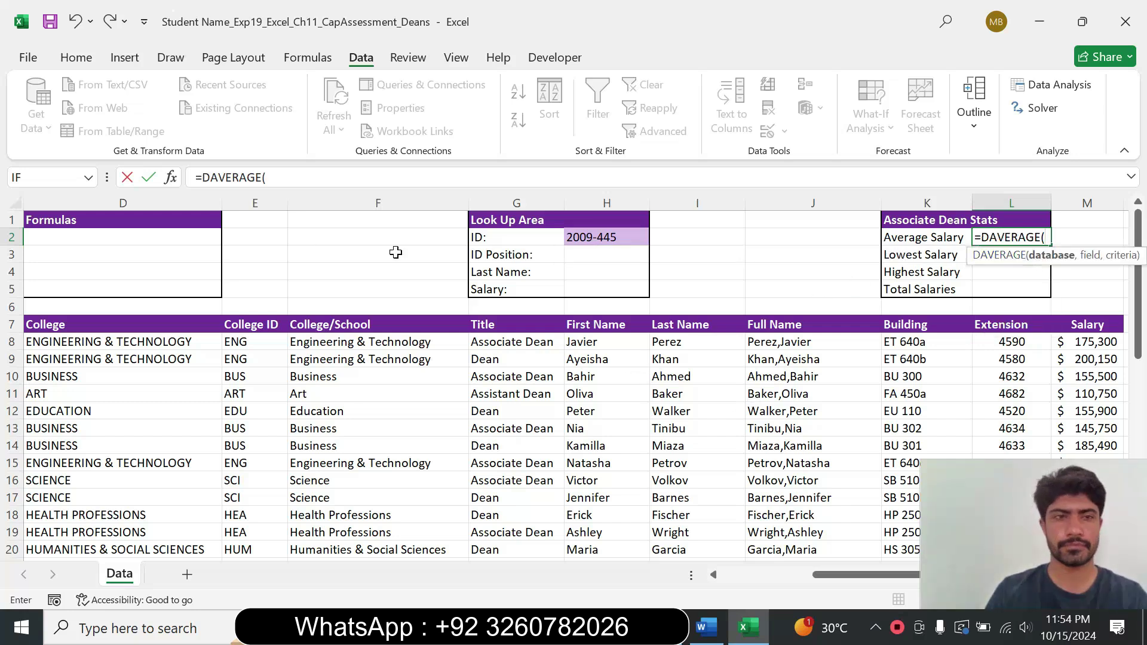
click(172, 181)
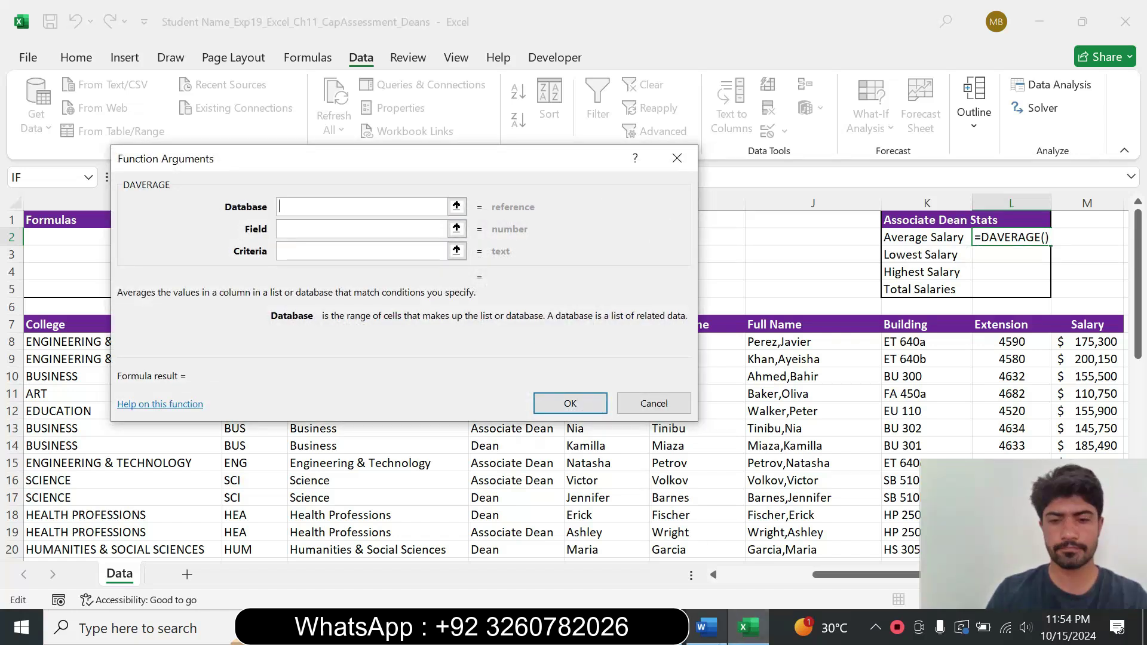
Step: Look at step 9 in Word once more and set the DAVERAGE database argument in Excel to A7:M28
click(707, 627)
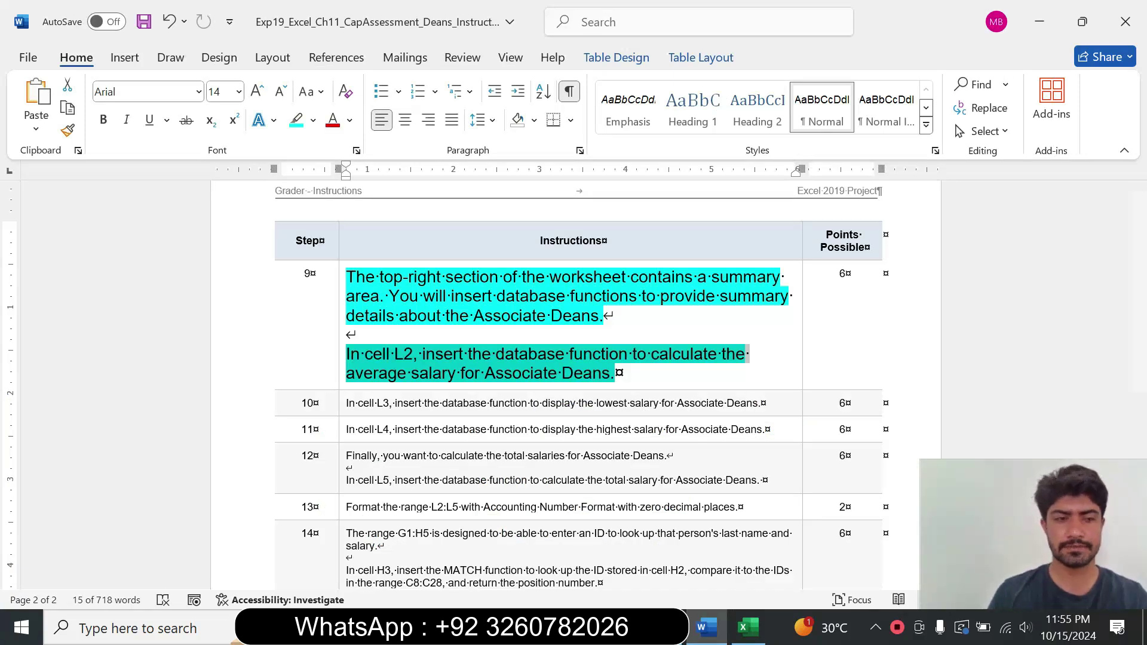
click(749, 630)
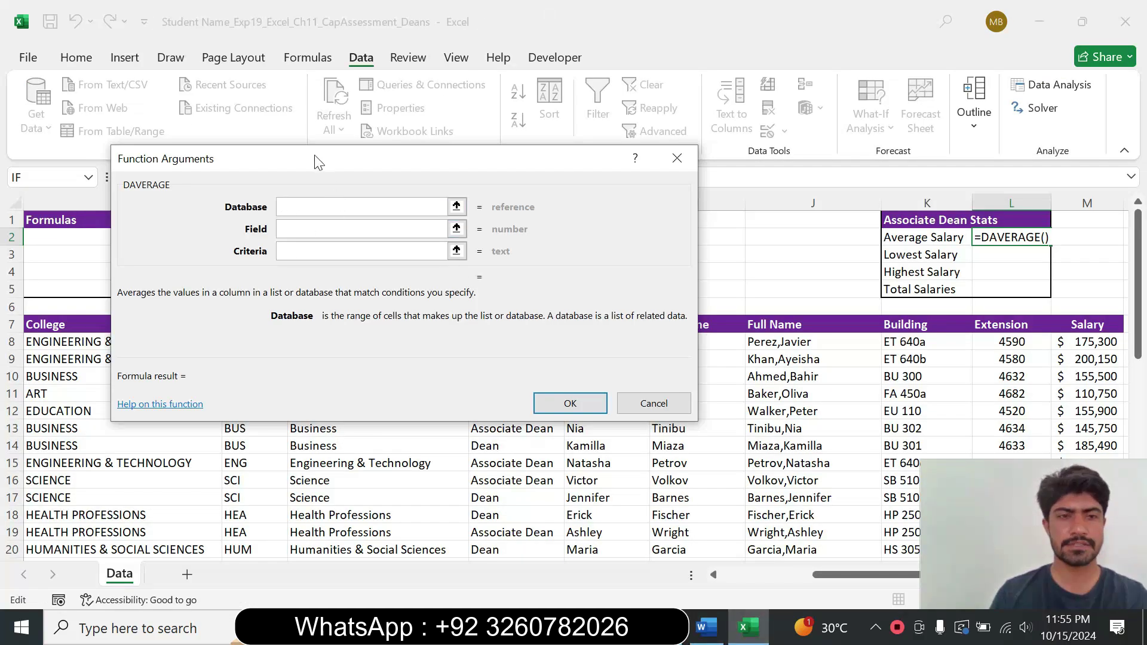
drag(317, 161, 417, 170)
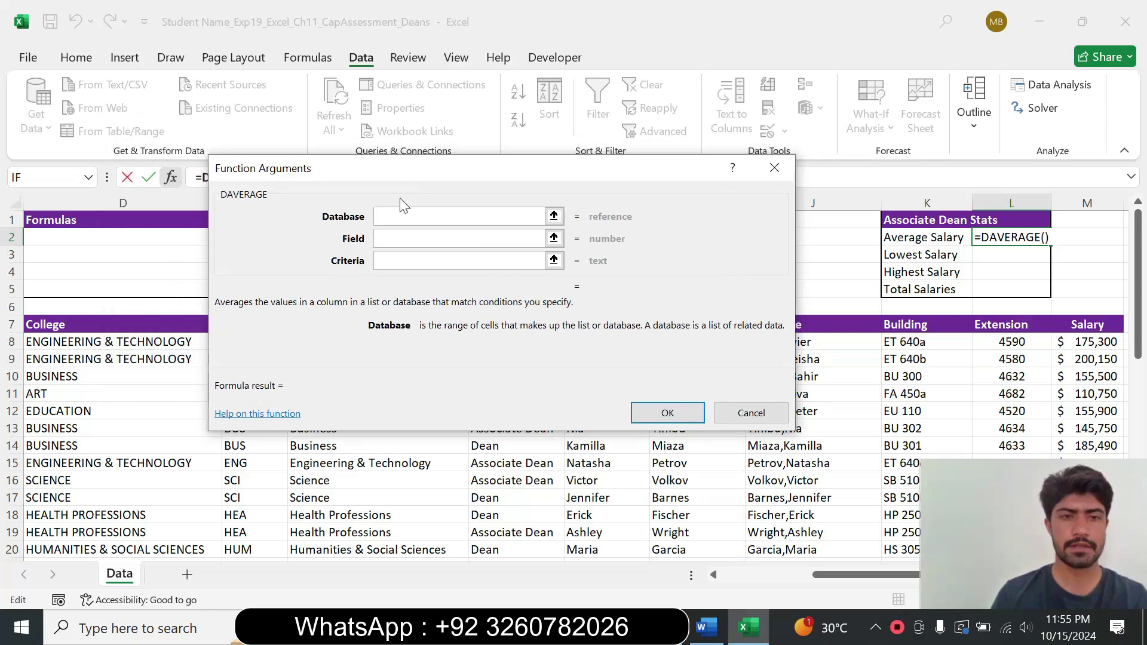
text(A)
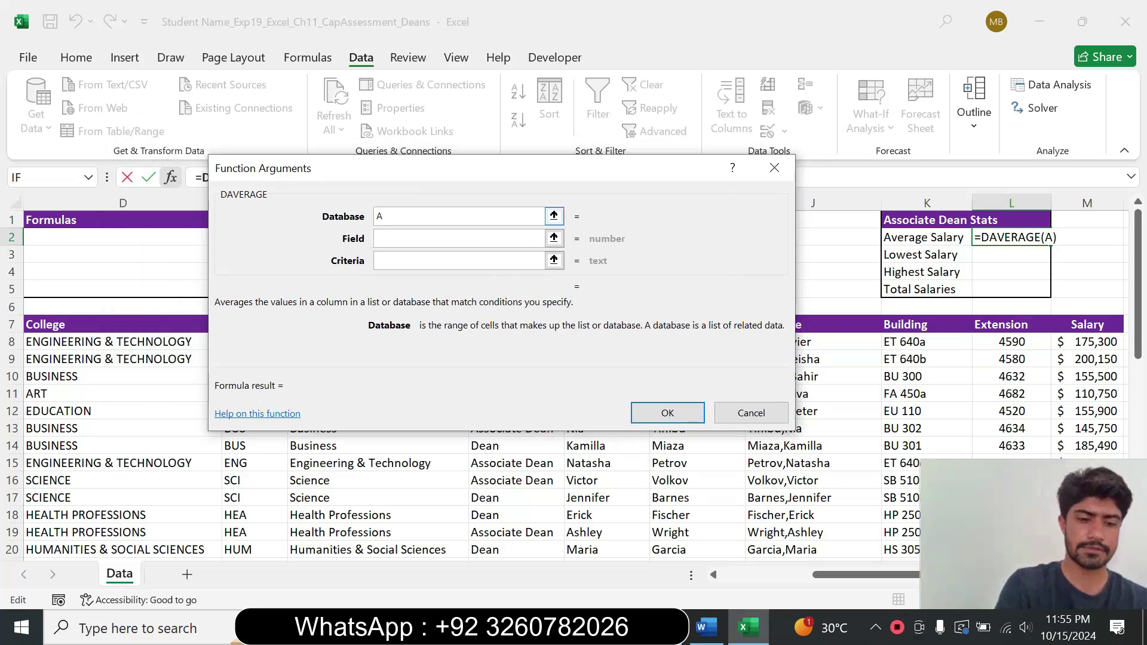
text(7)
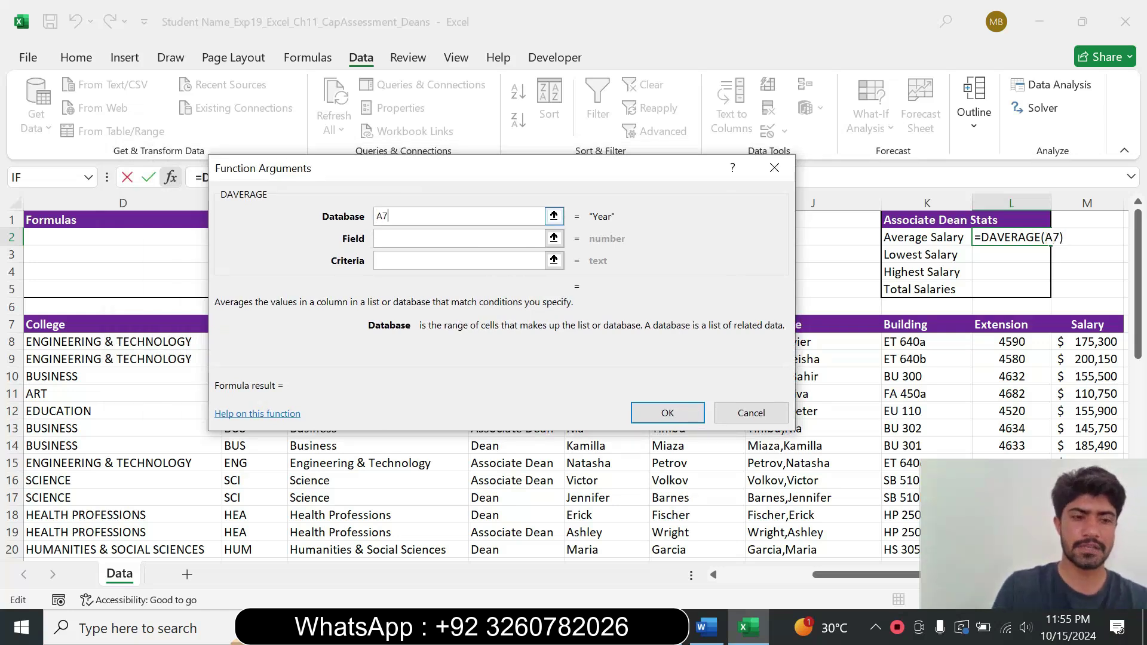
text(:M)
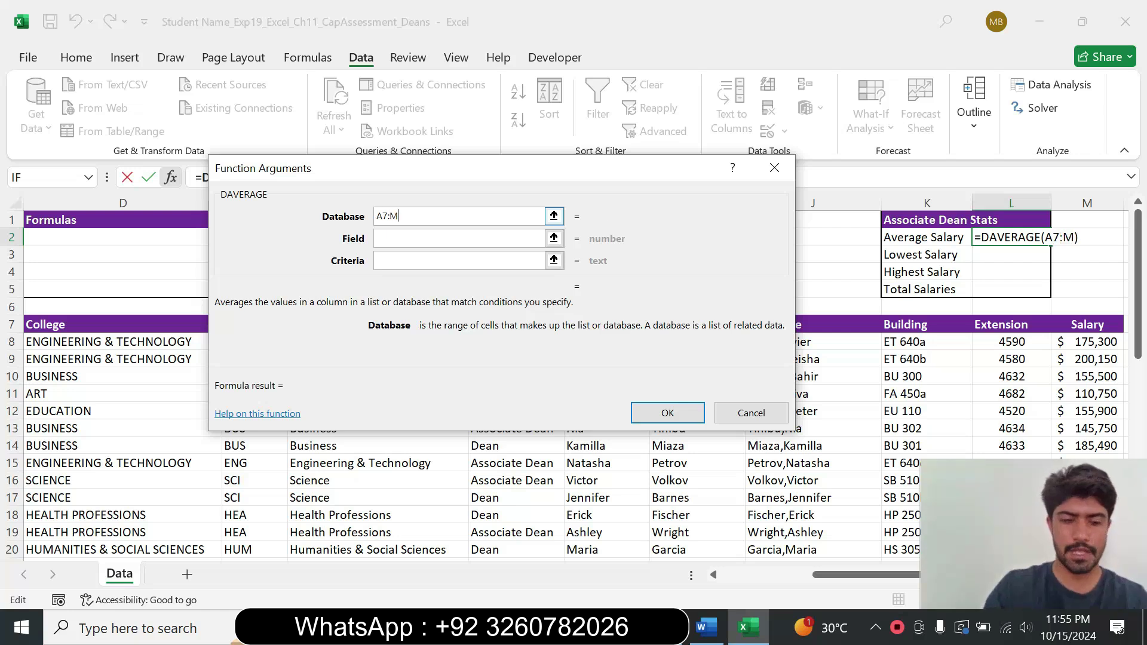
text(28)
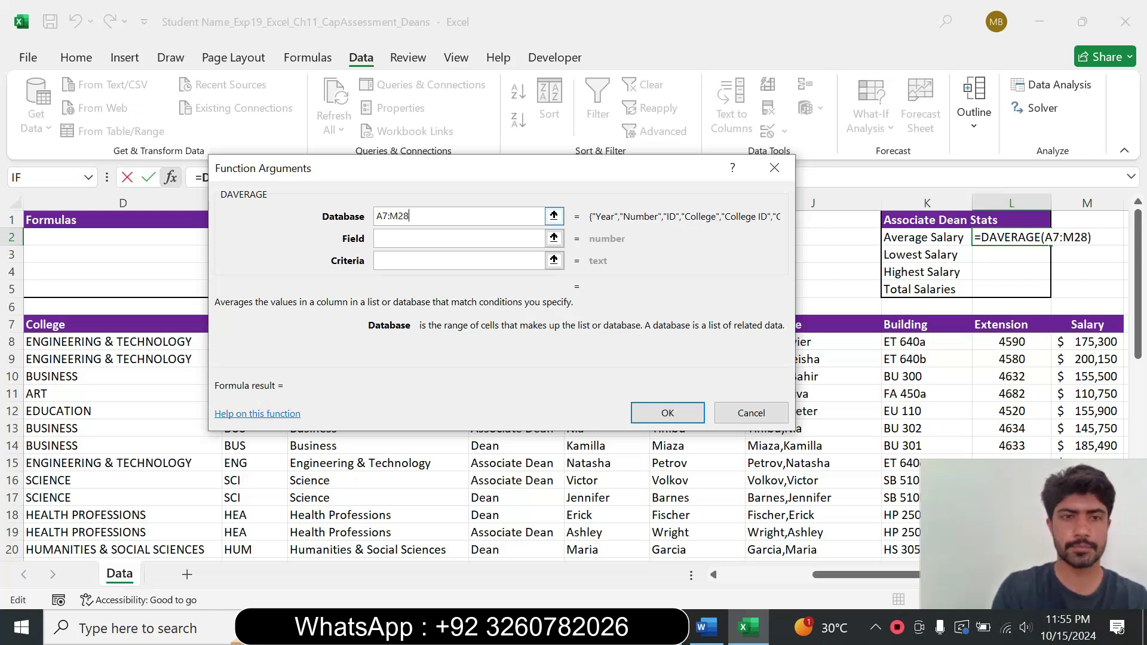
Step: Set the DAVERAGE field to "Salary" and the criteria to G30:G31, and insert the function in L2
click(391, 240)
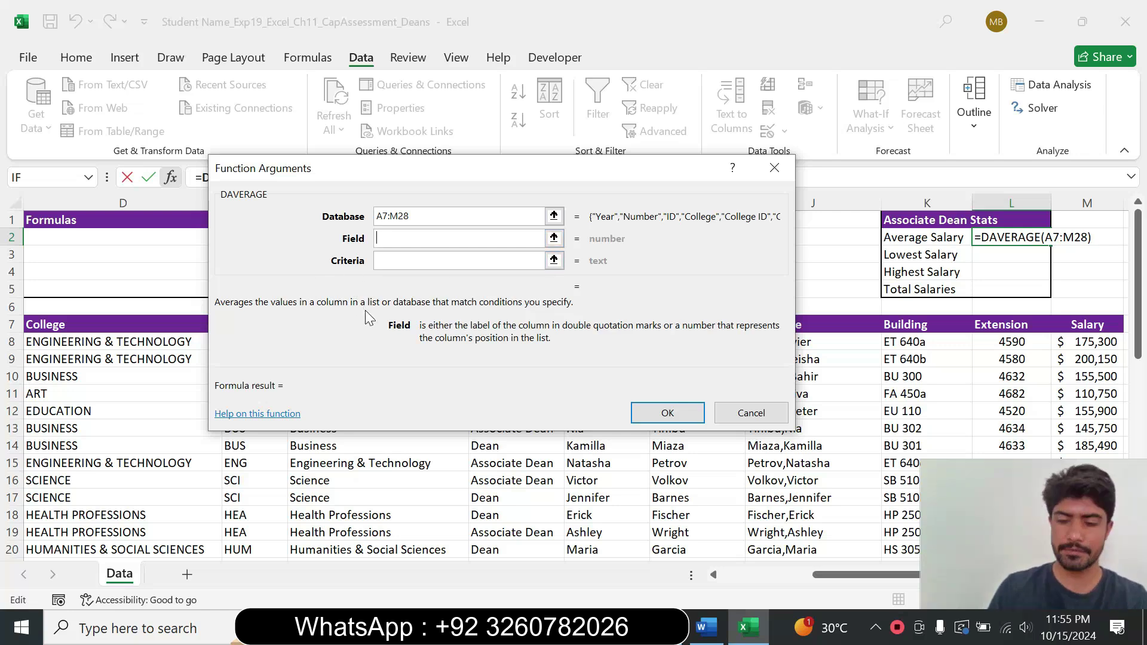
text("S)
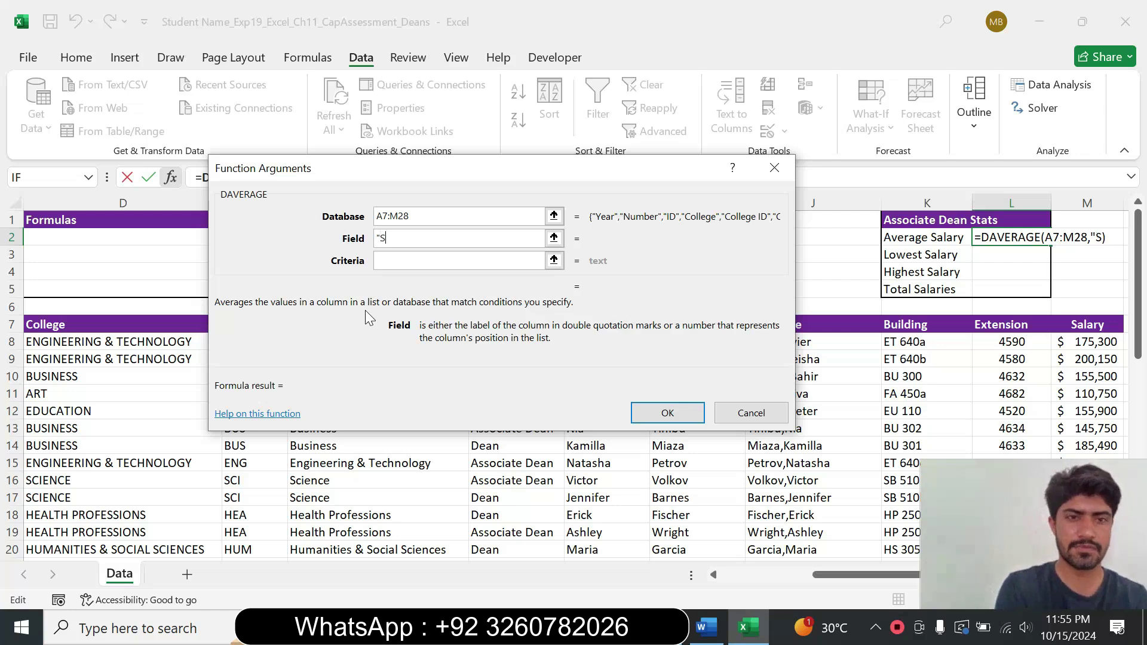
text(alary)
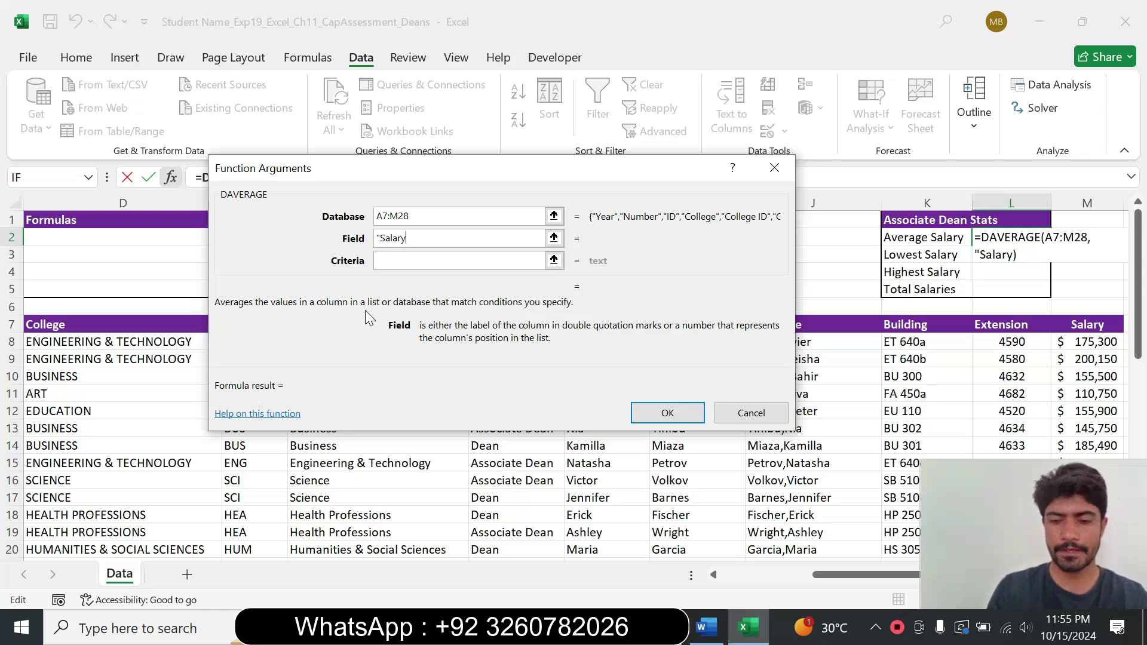
text(")
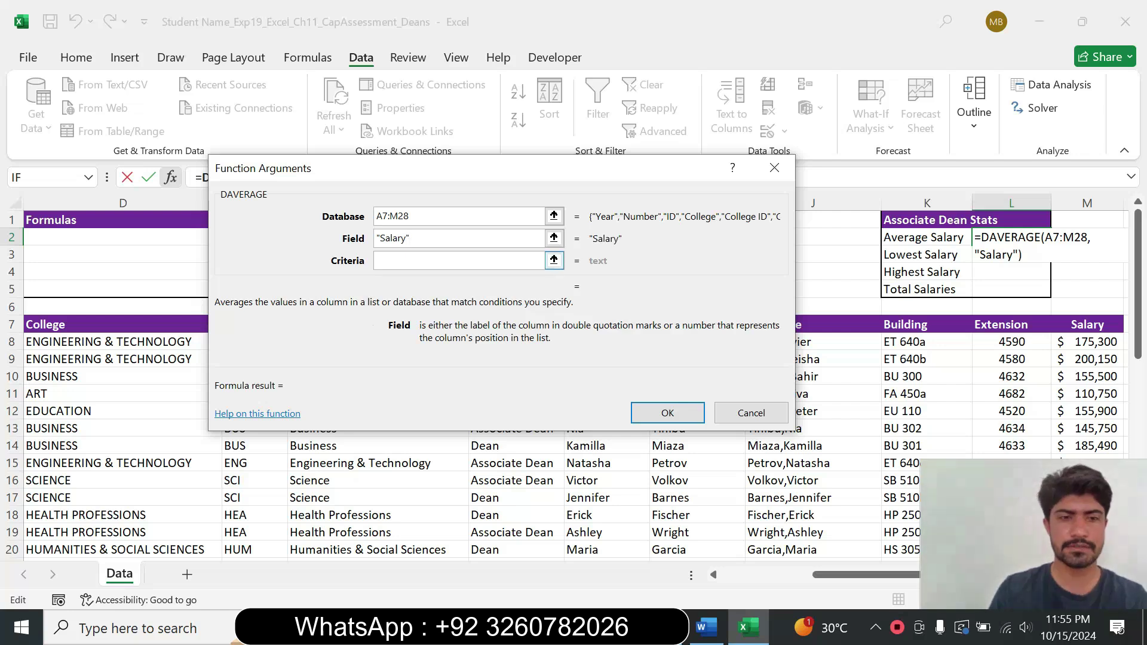
click(391, 261)
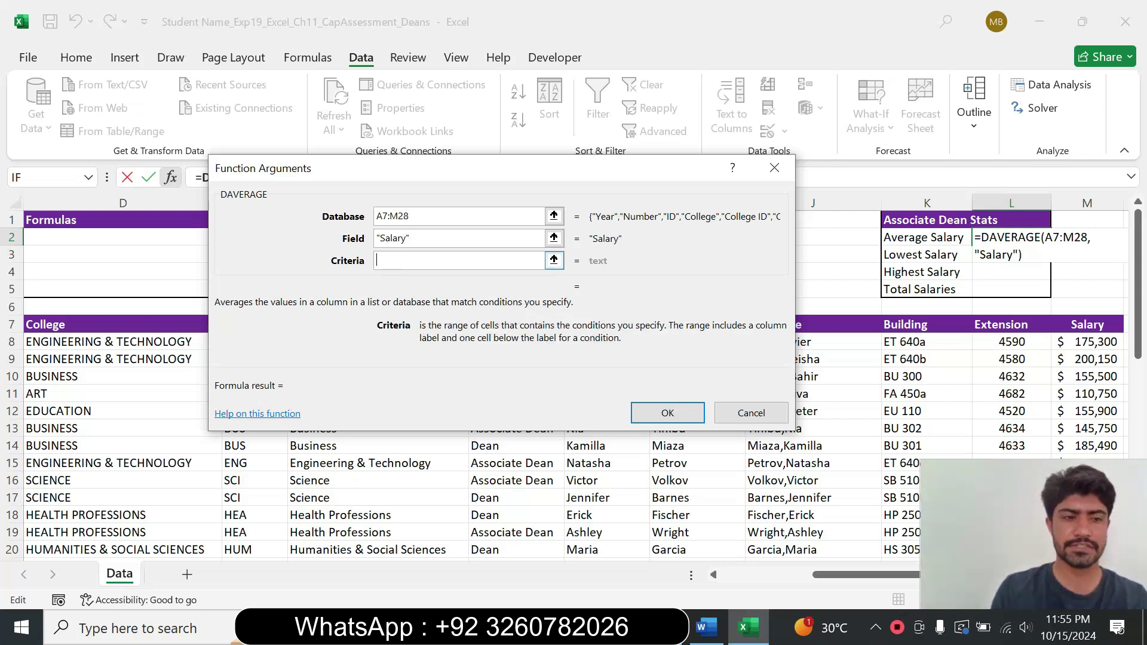
text(G30)
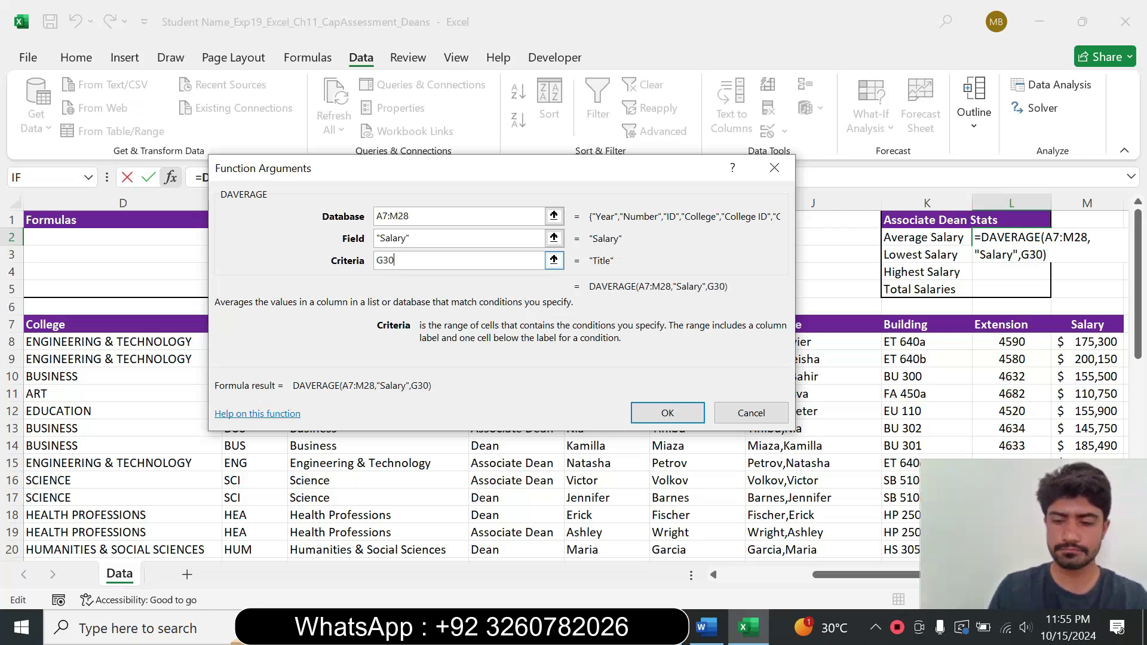
text(:G)
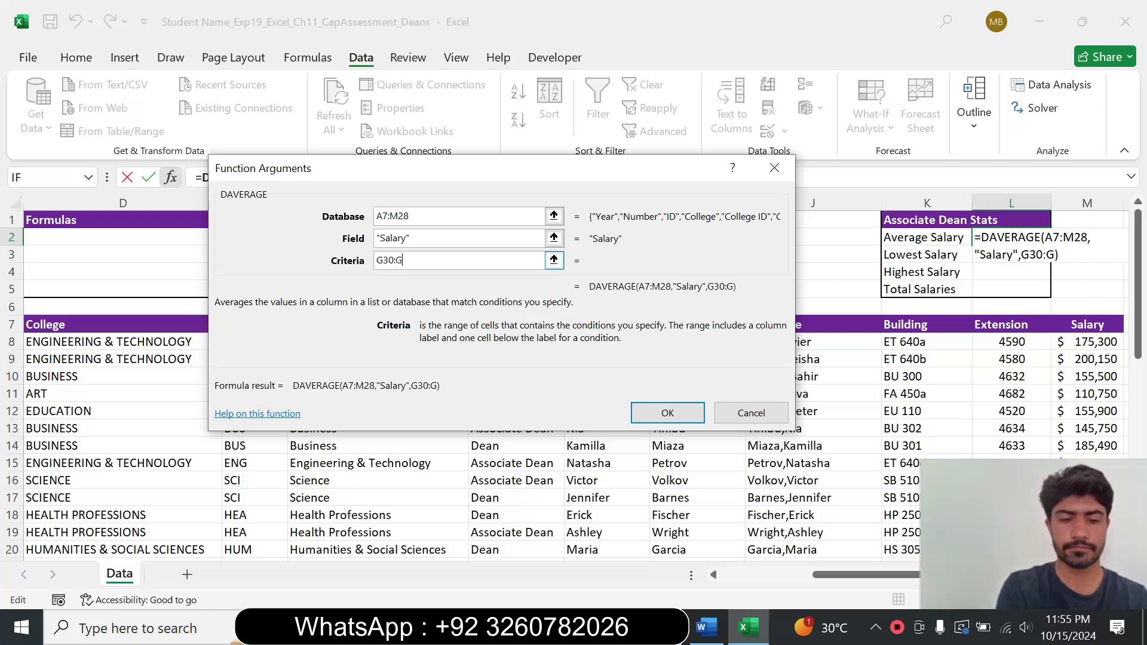
text(31)
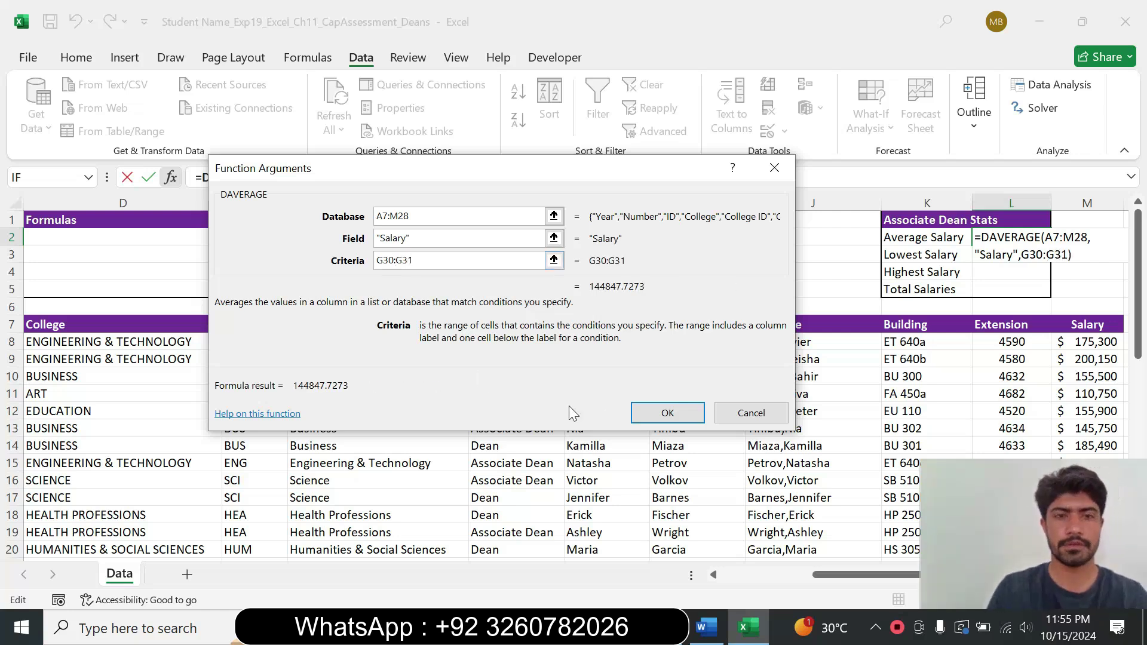
click(679, 413)
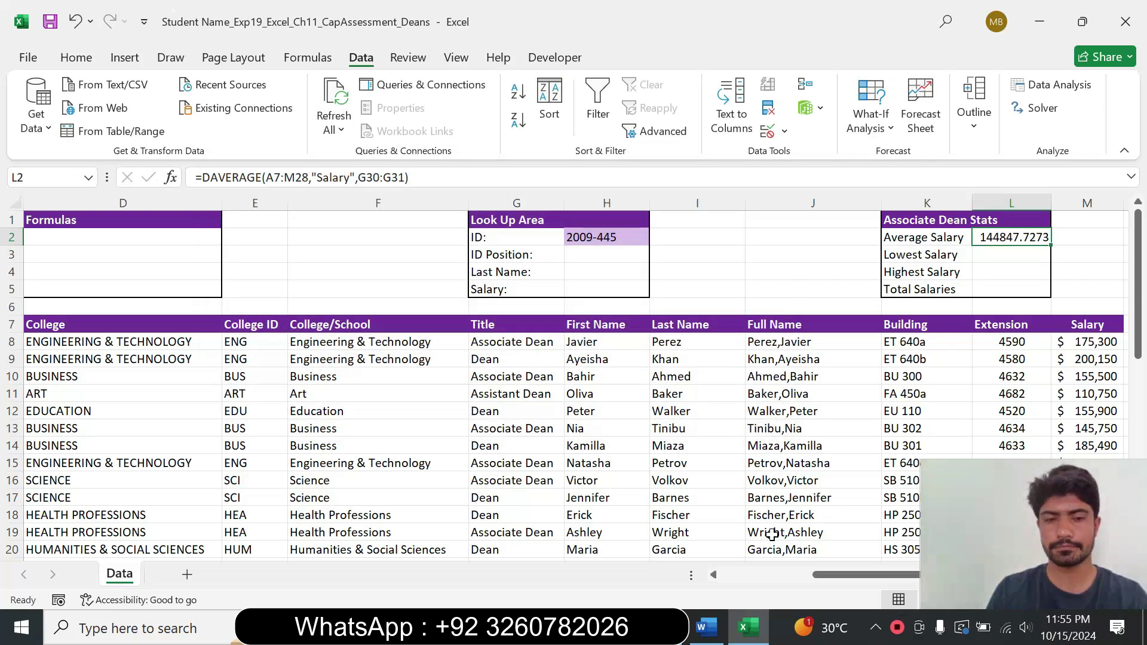
Step: Switch to the Word instructions and reset the step 9 text to font size 9 with no highlight color
mouse_move(712, 627)
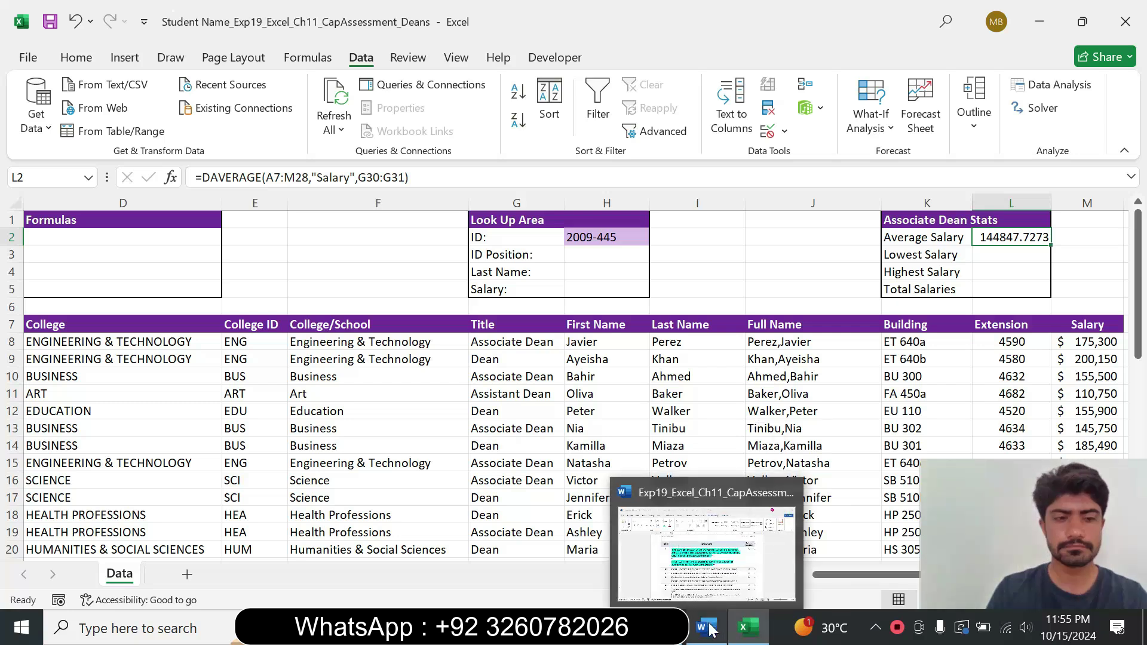
click(714, 577)
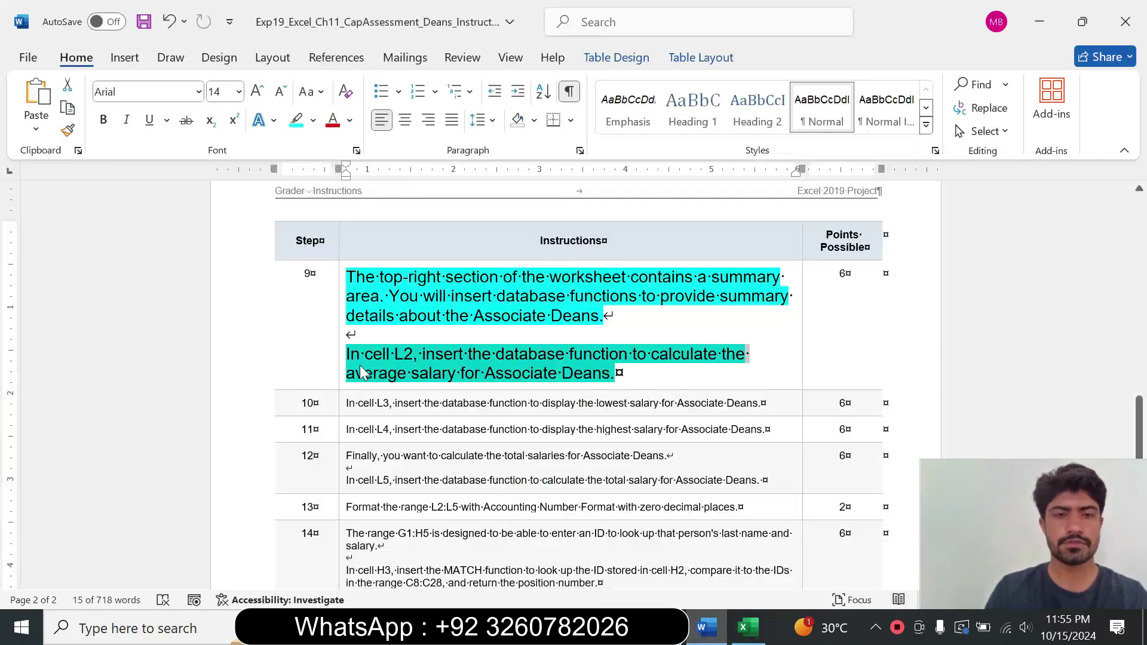
click(338, 356)
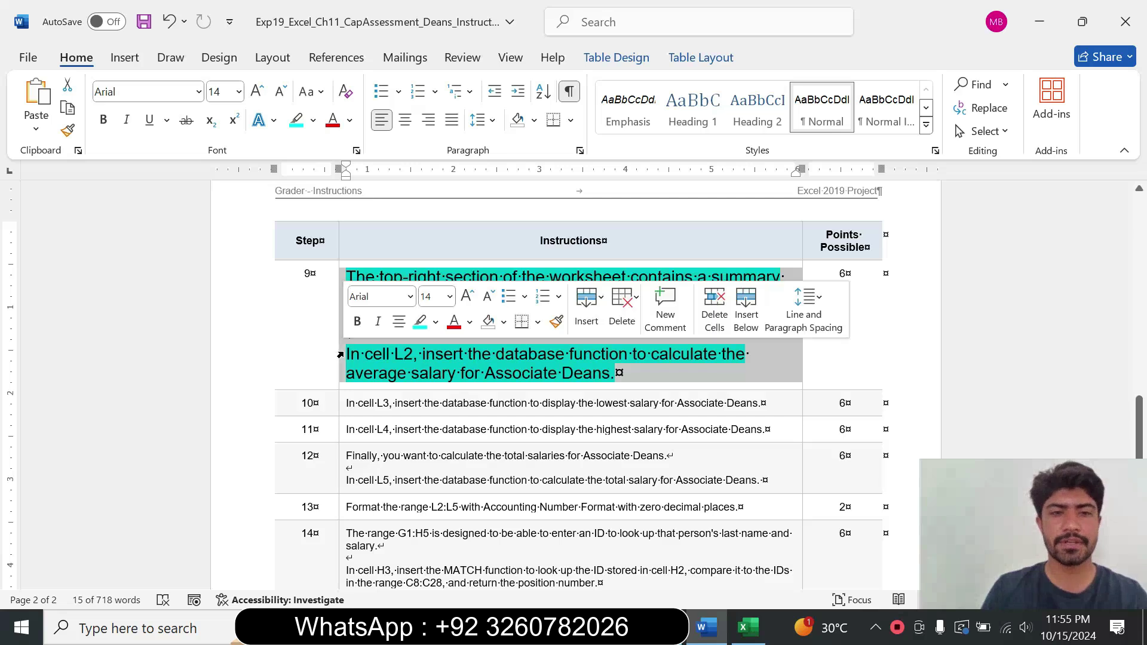
click(452, 299)
click(445, 342)
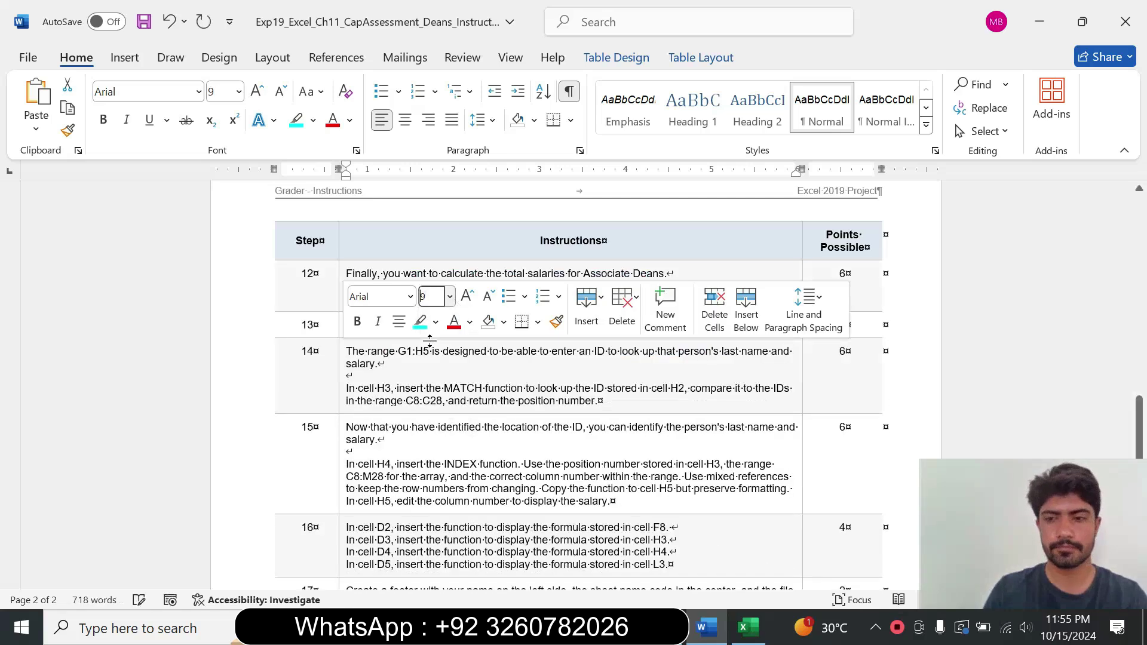
click(435, 321)
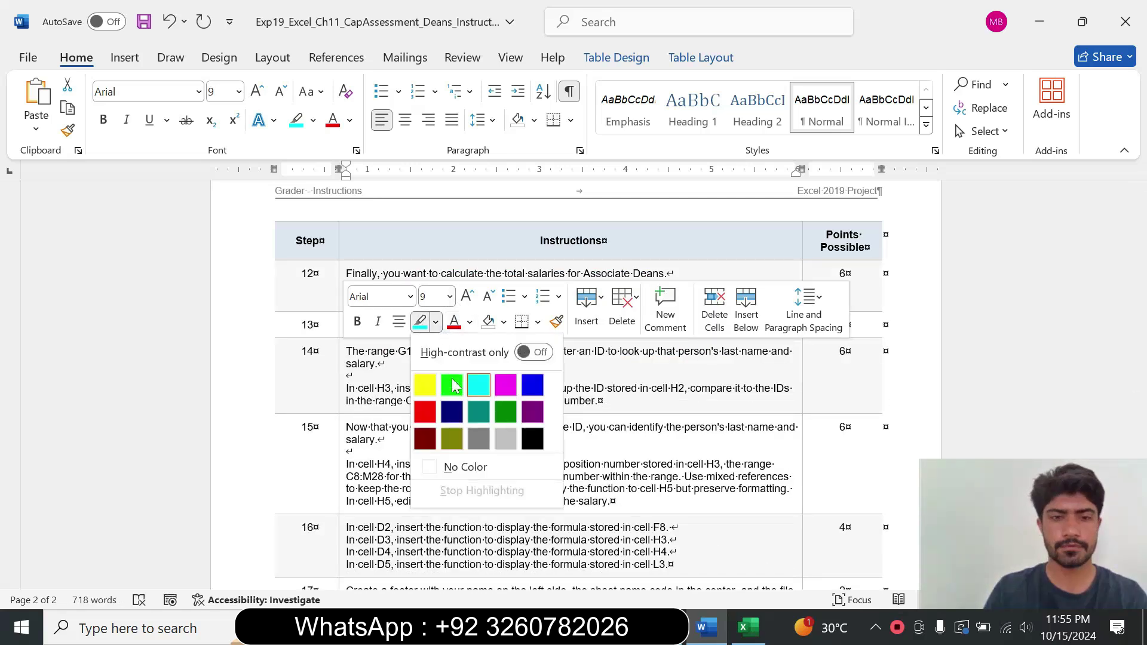
click(467, 466)
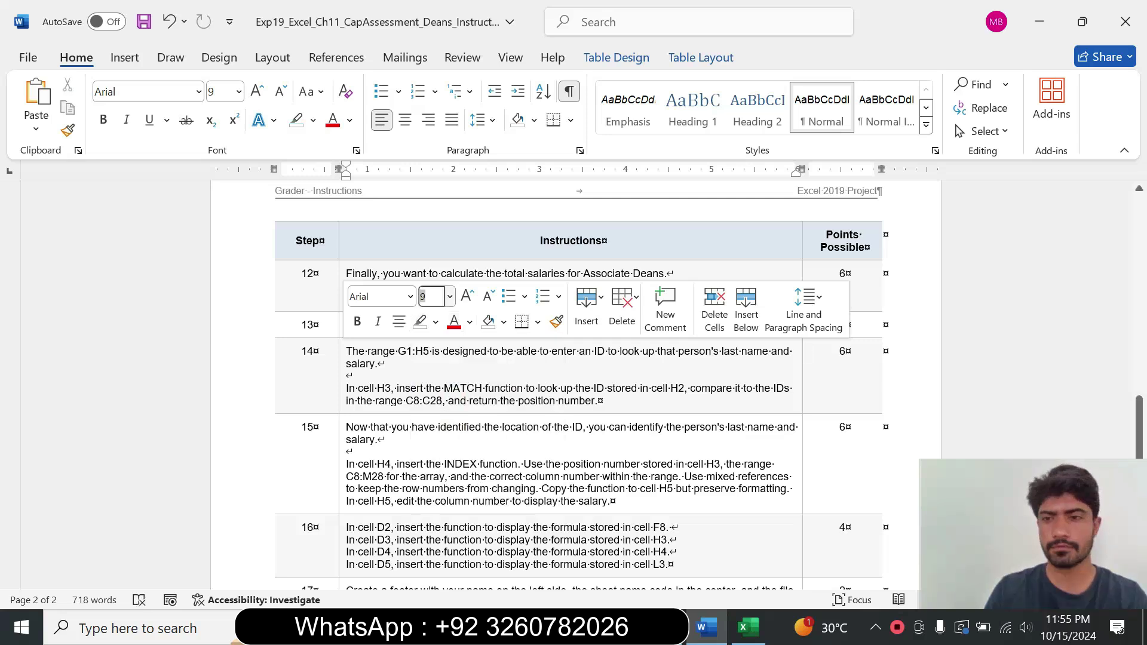
Step: Enlarge the step 10 instruction to font size 14, highlight it in turquoise and read it through
drag(1138, 412, 1126, 341)
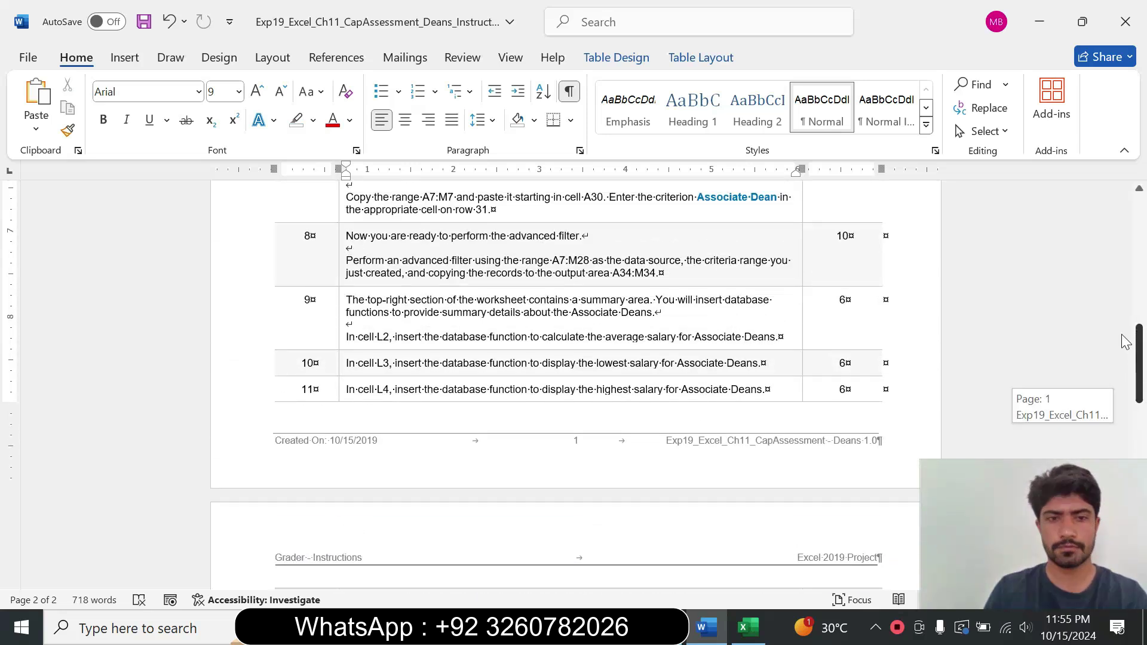
click(342, 365)
click(447, 312)
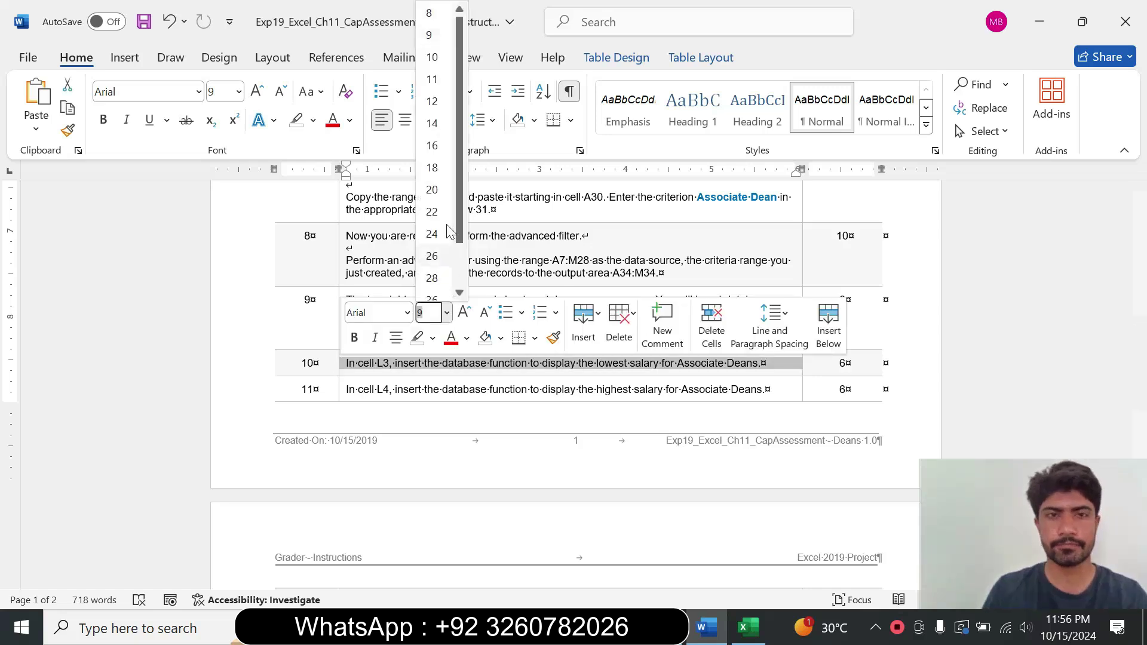
click(432, 124)
click(313, 120)
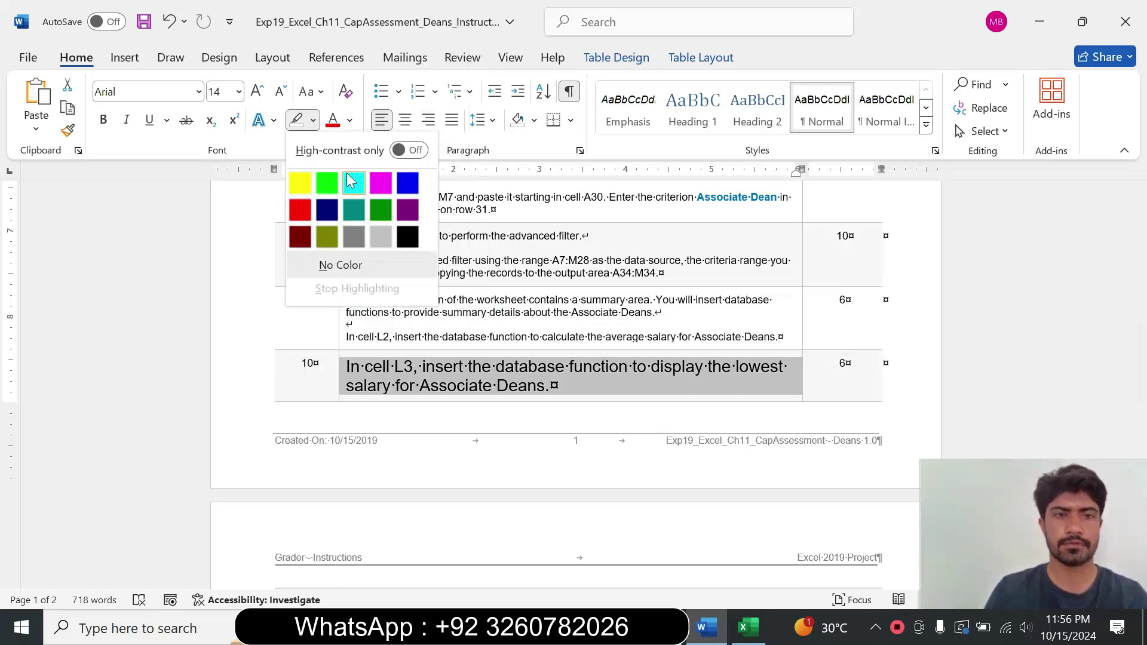
click(351, 180)
drag(351, 366, 549, 386)
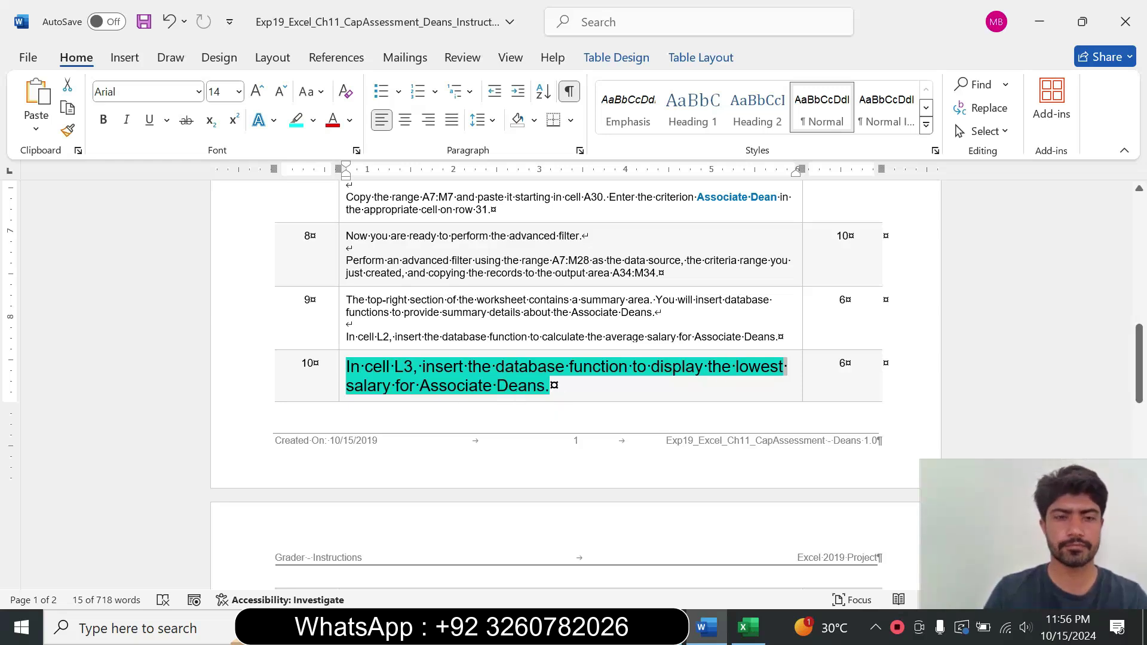
Step: Switch to Excel, start a DMIN function in the Lowest Salary cell L3 and open its function arguments
click(747, 627)
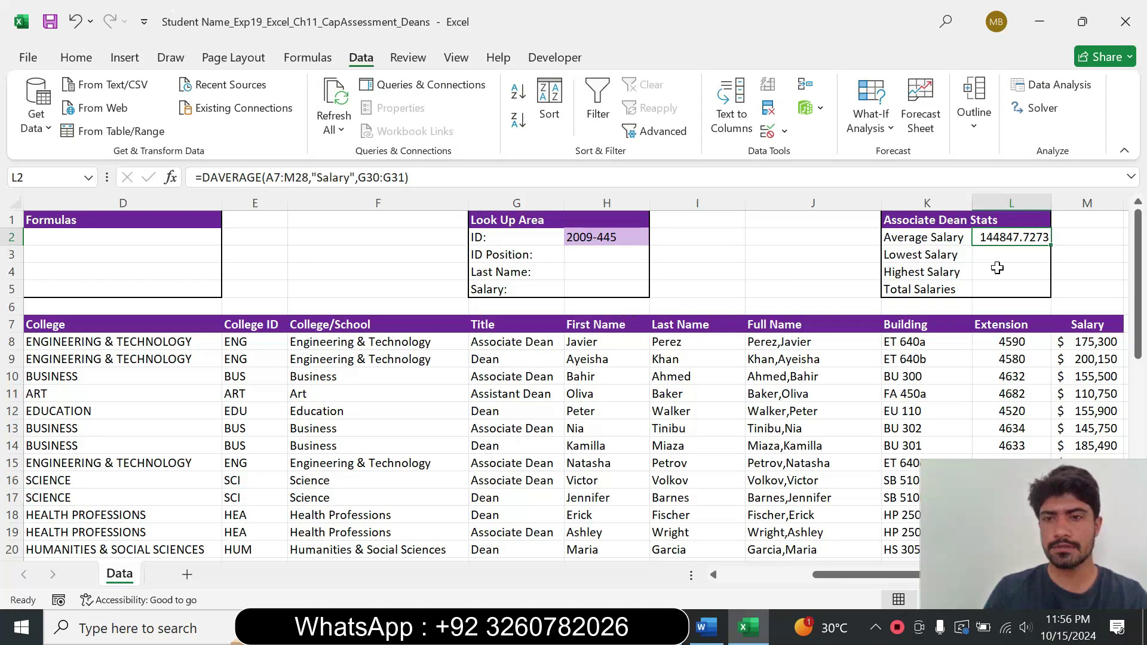
click(998, 257)
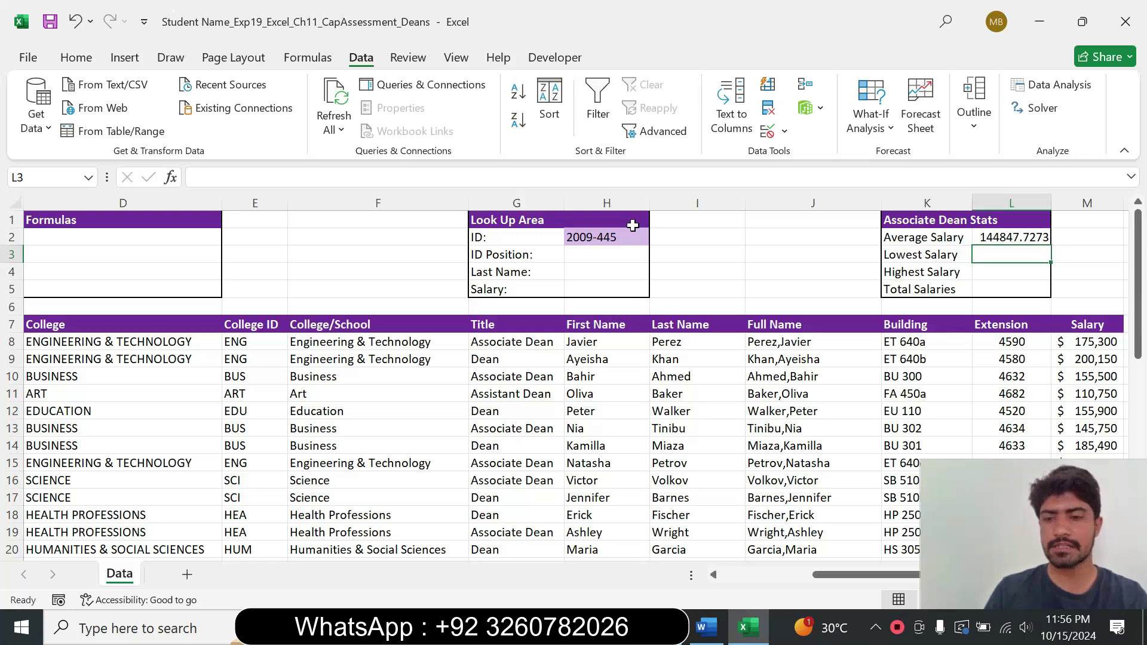
text(=)
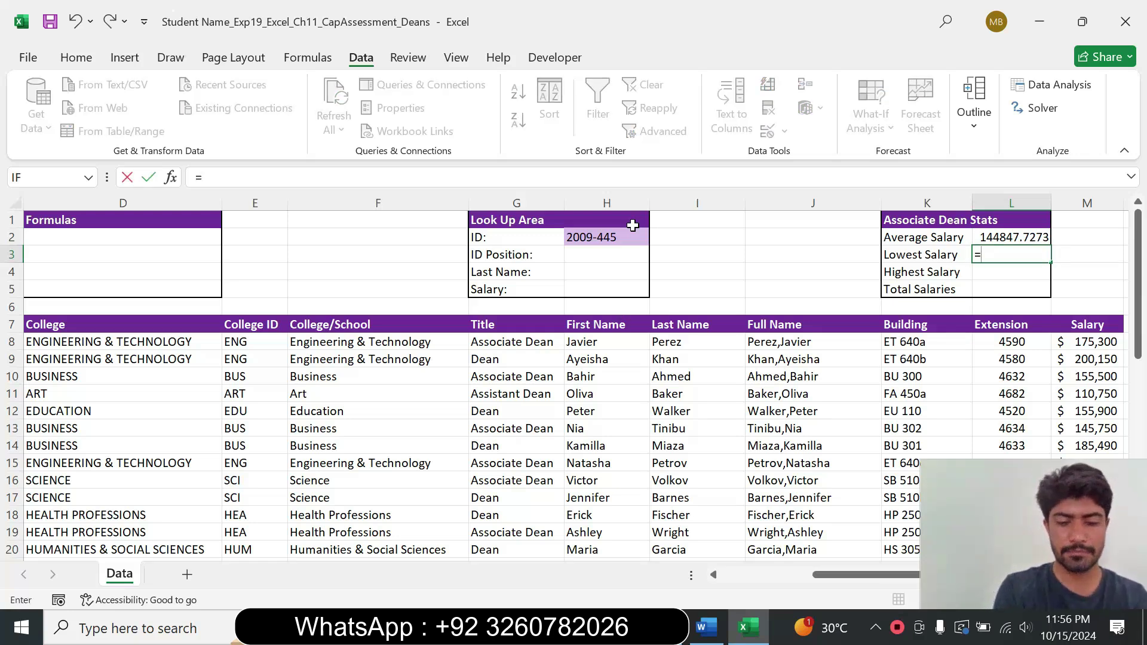
text(d)
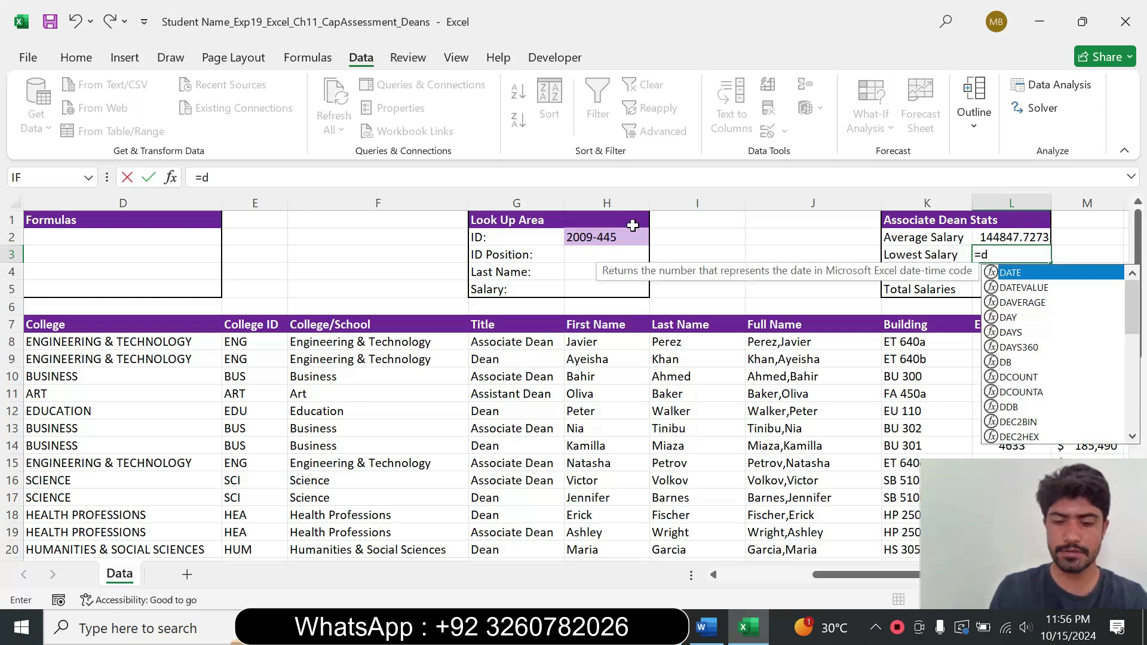
text(mi)
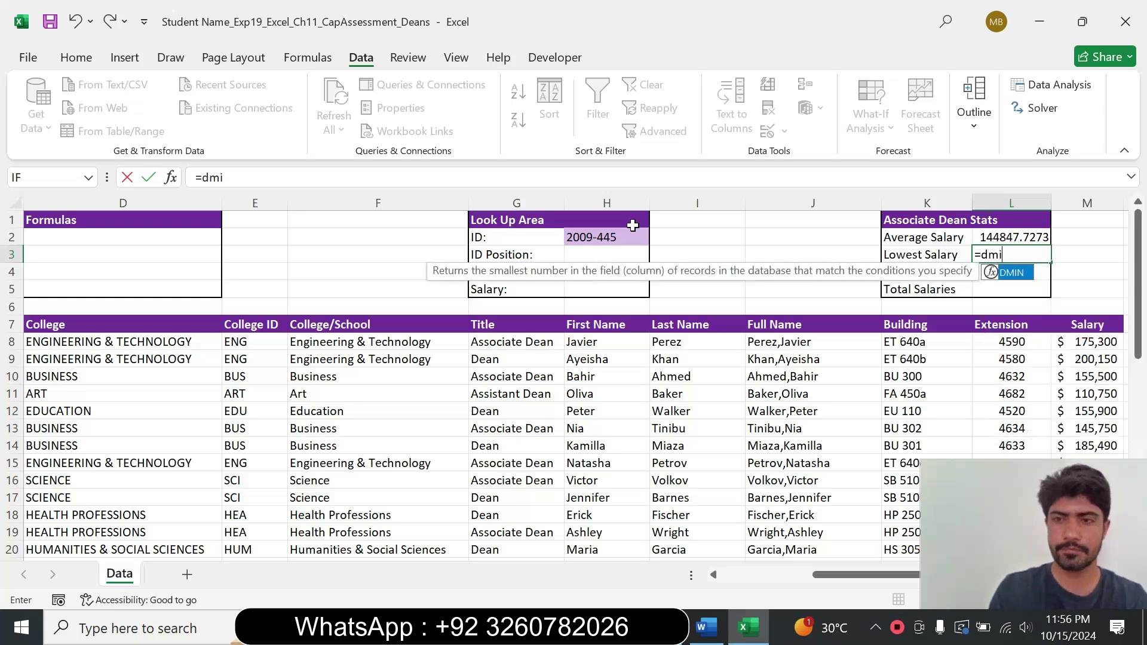
double_click(1022, 276)
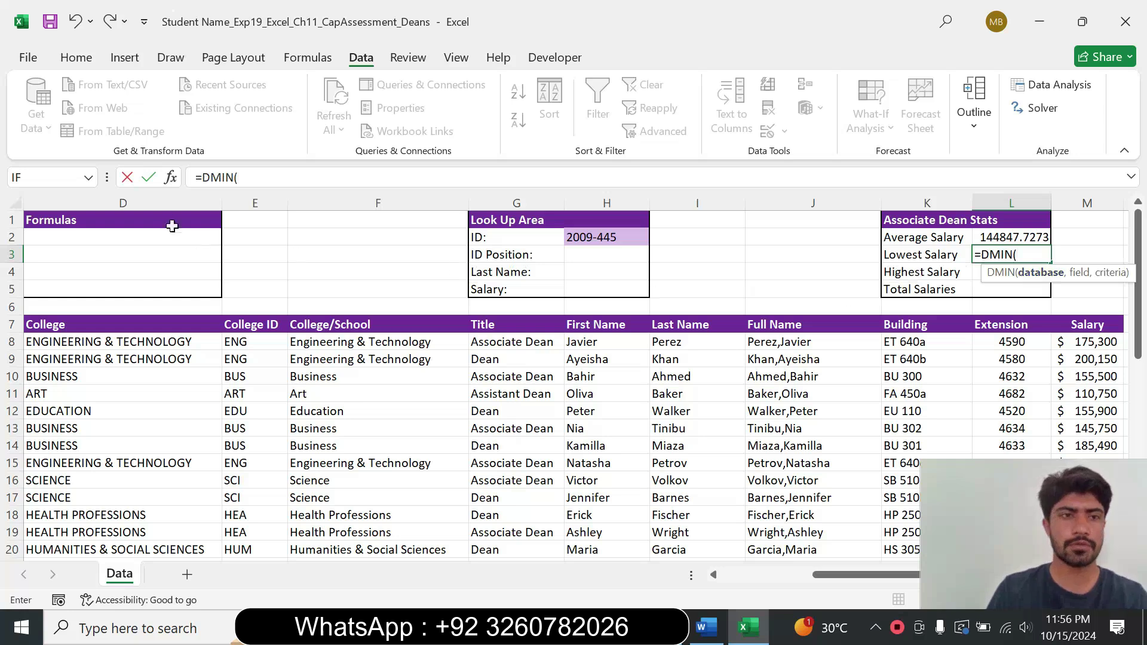
click(170, 178)
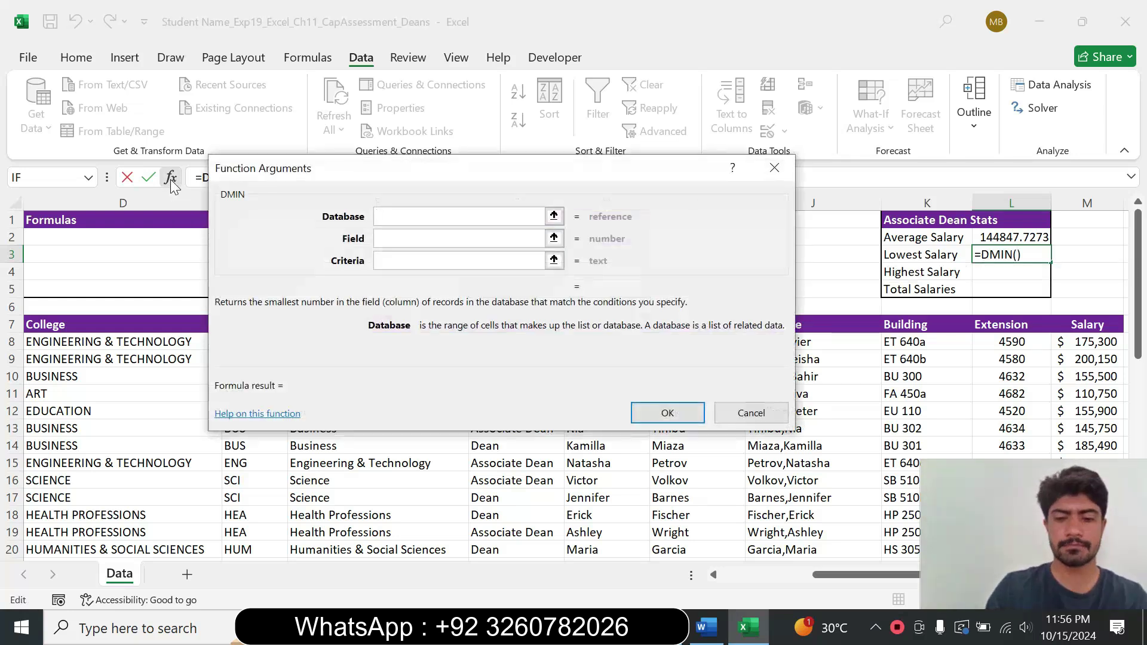
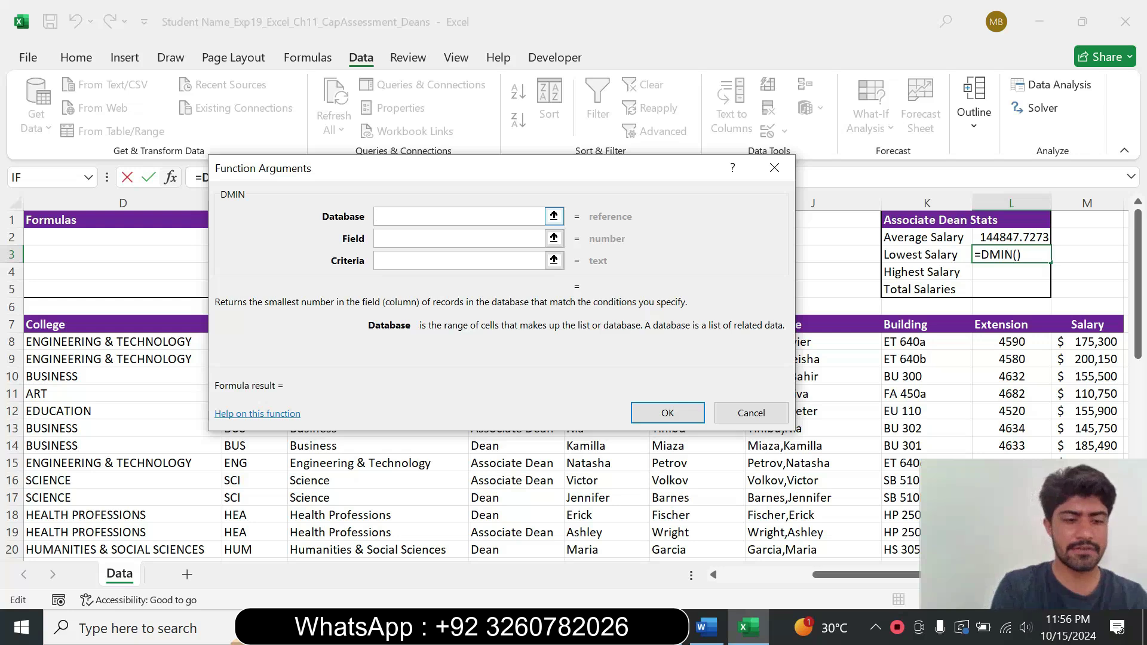
Step: Set the DMIN database argument to the absolute range $A$7:$M$28
text(A)
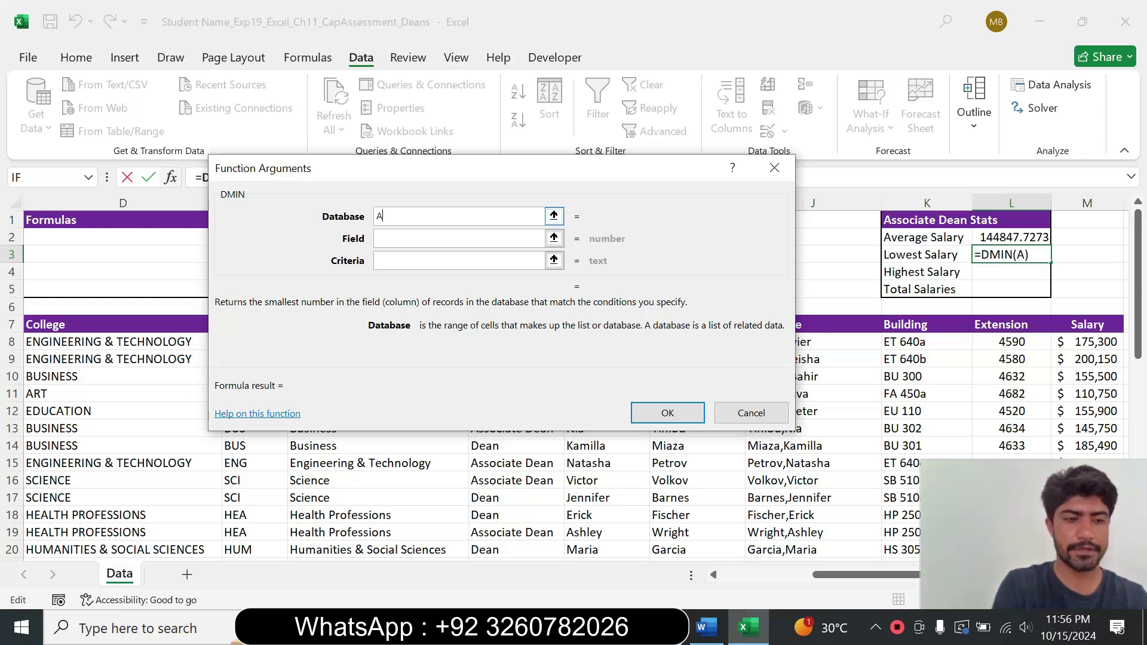
text(7)
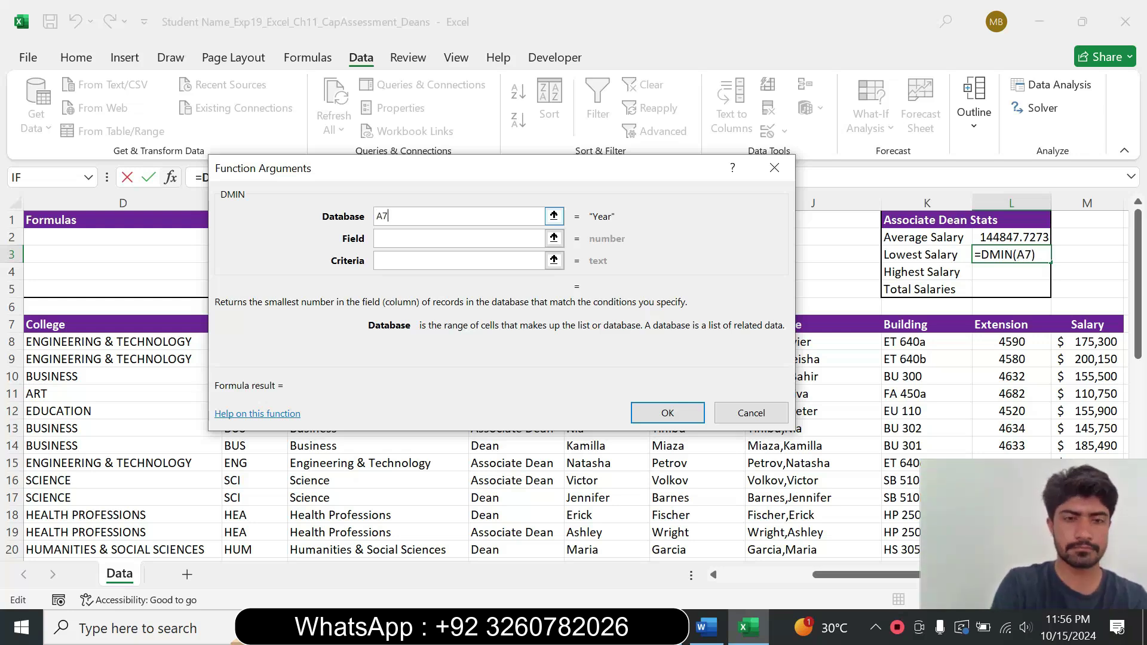
key(F4)
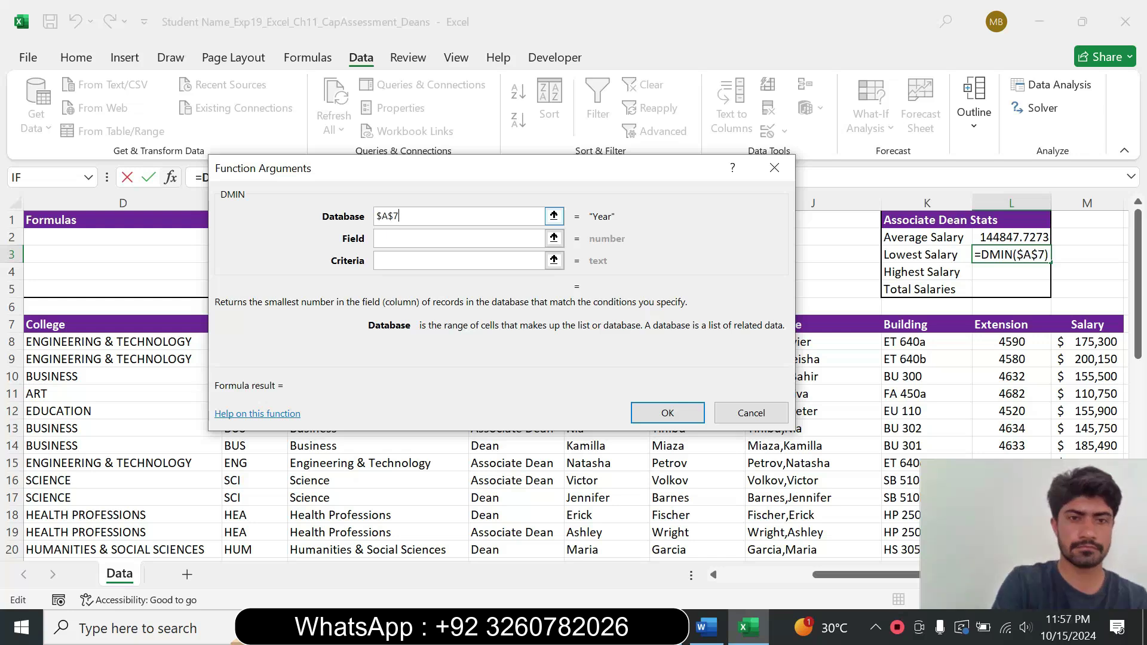
text(:)
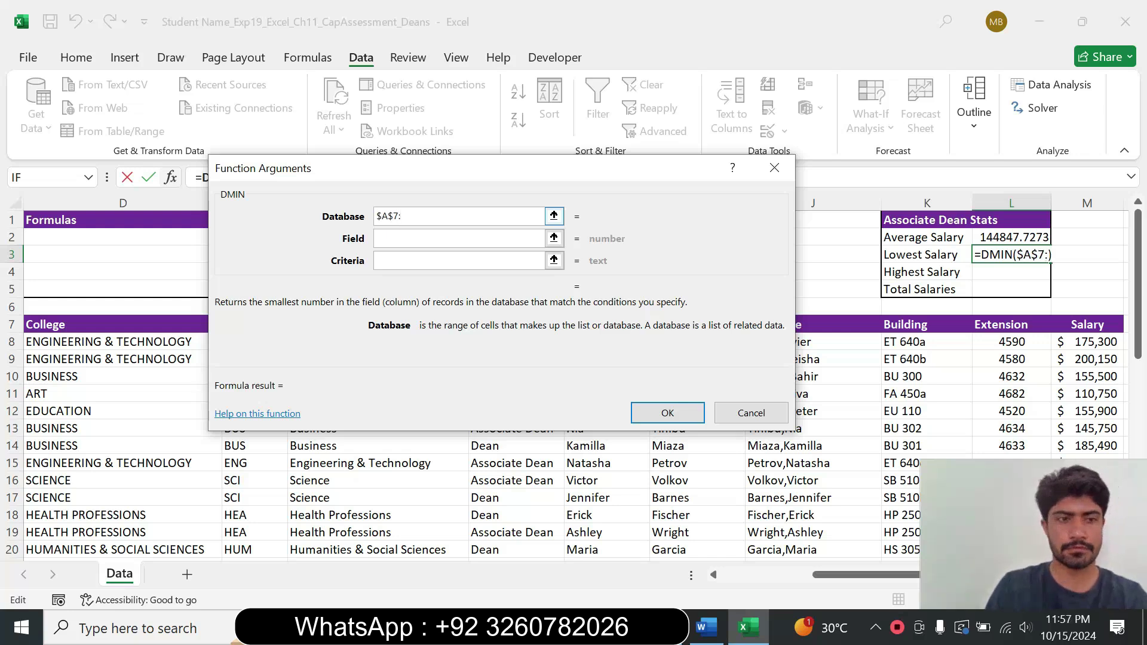
text($M)
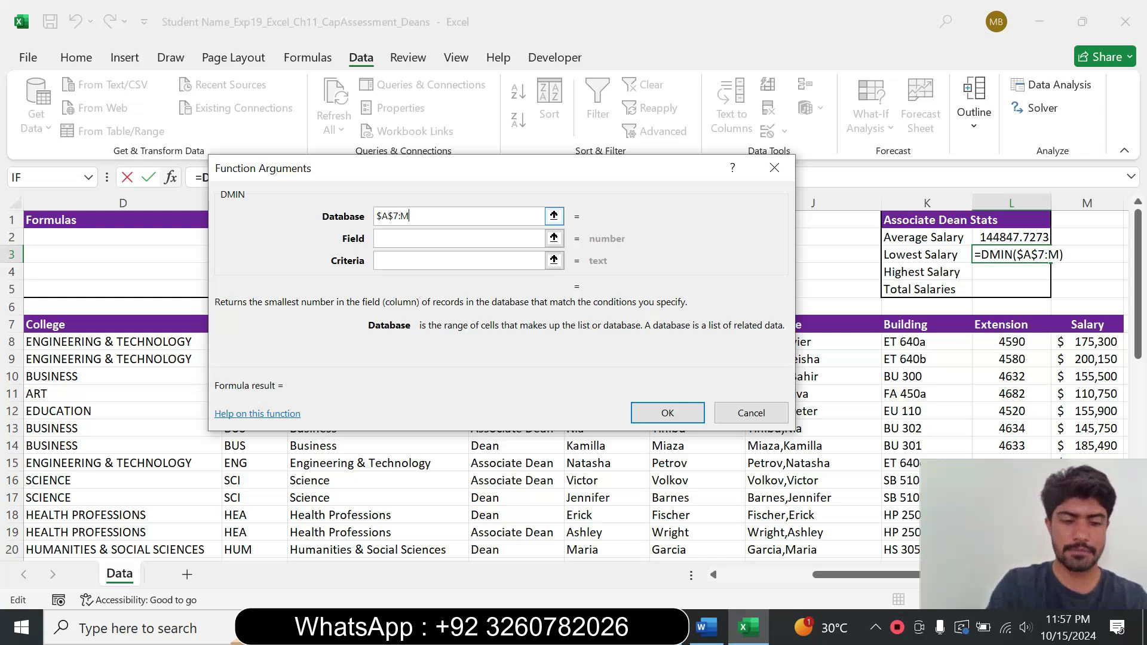
text($28)
key(F4)
Step: Set the DMIN field to "Salary" and the criteria to G30:G31, and insert the function in L3
key(Tab)
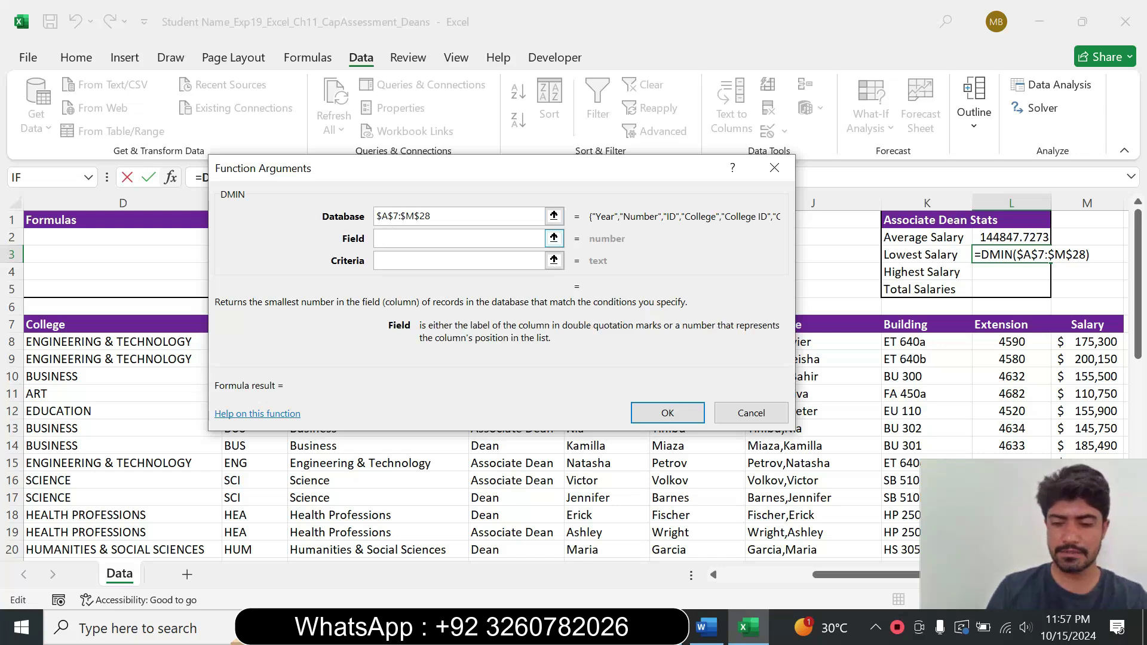
text(")
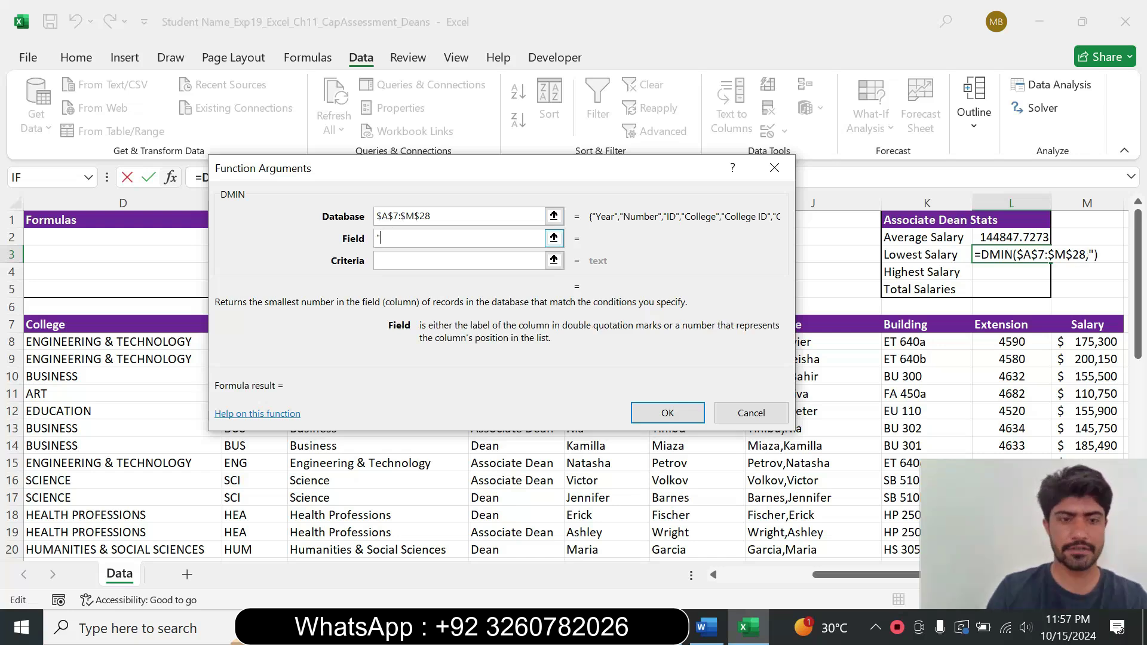
text(S)
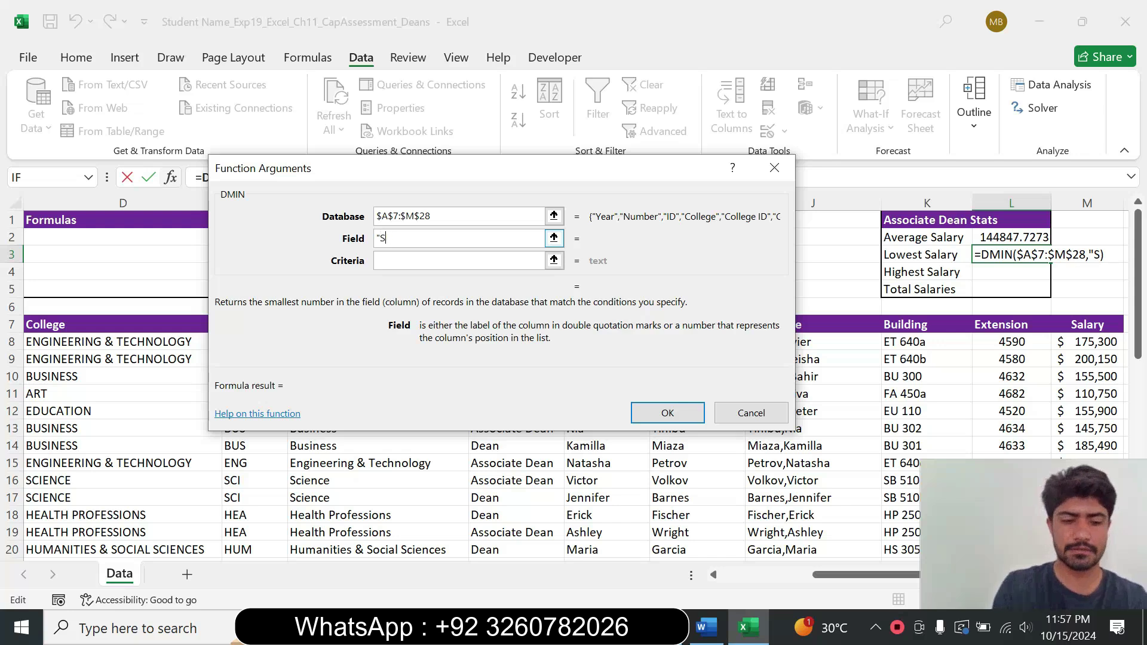
text(al)
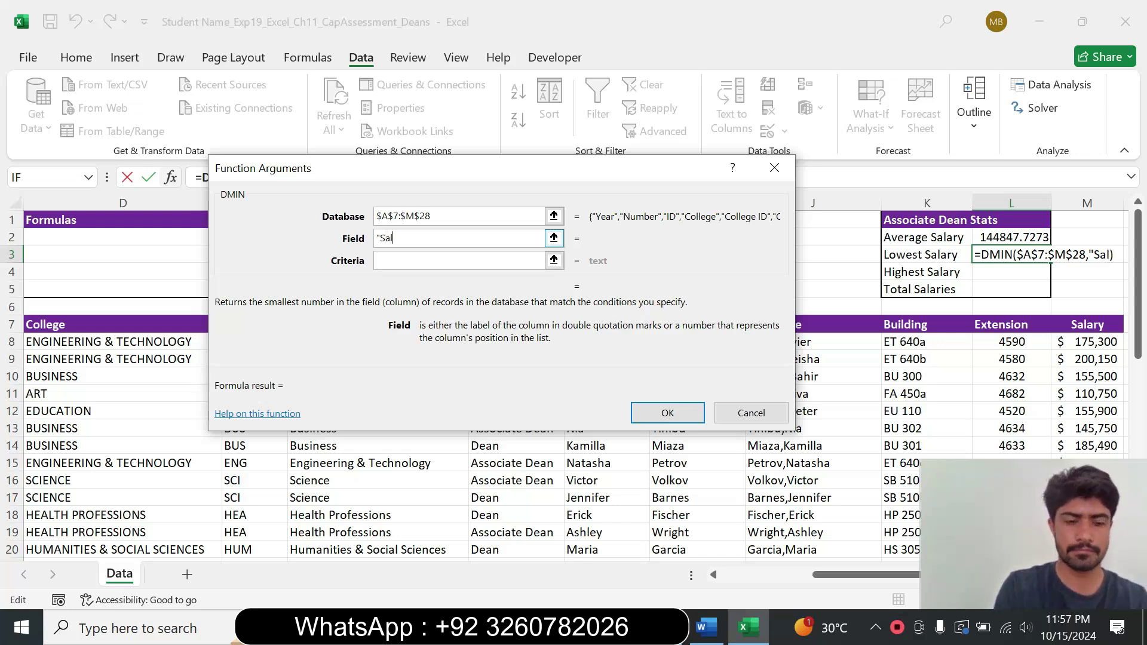
text(ary")
click(395, 260)
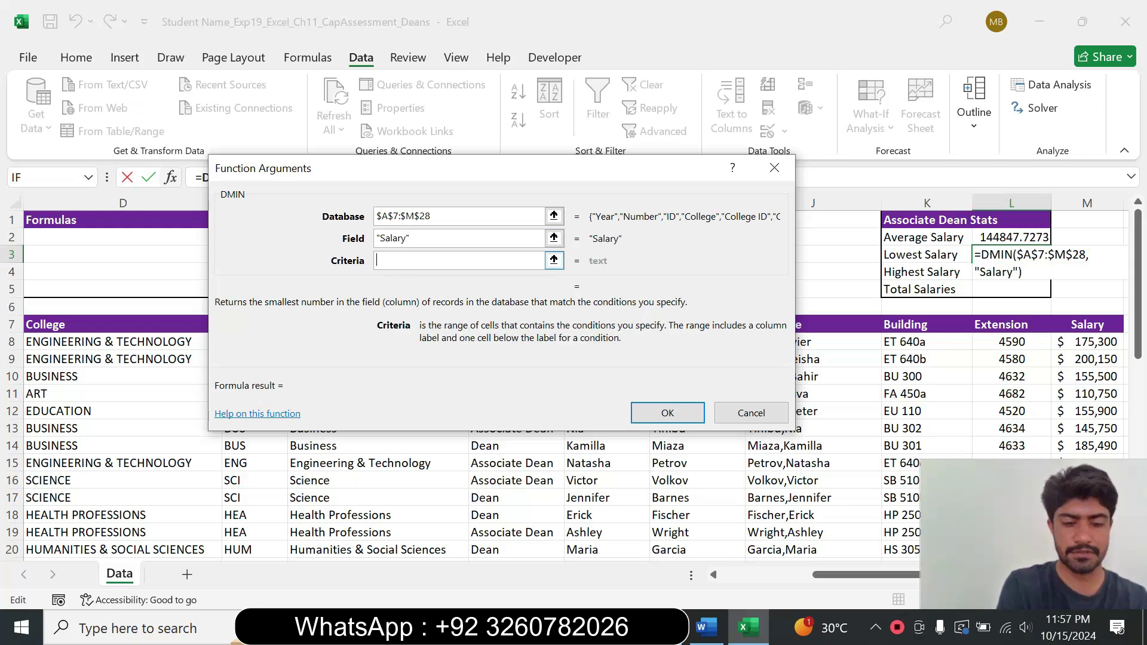
text(G30)
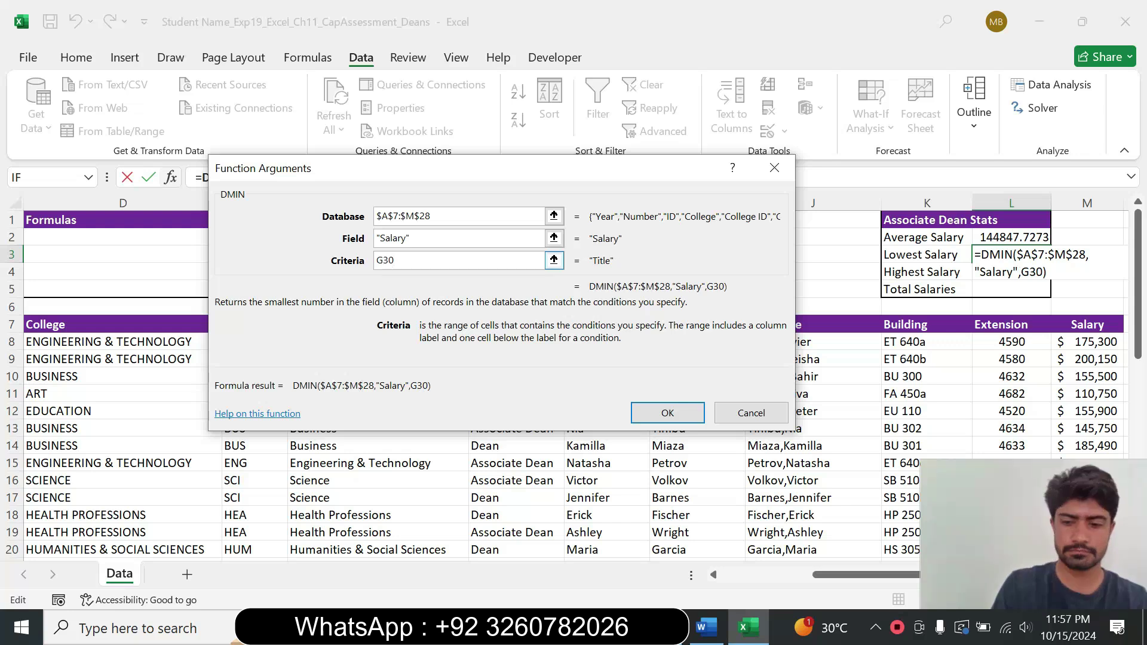
text(:G)
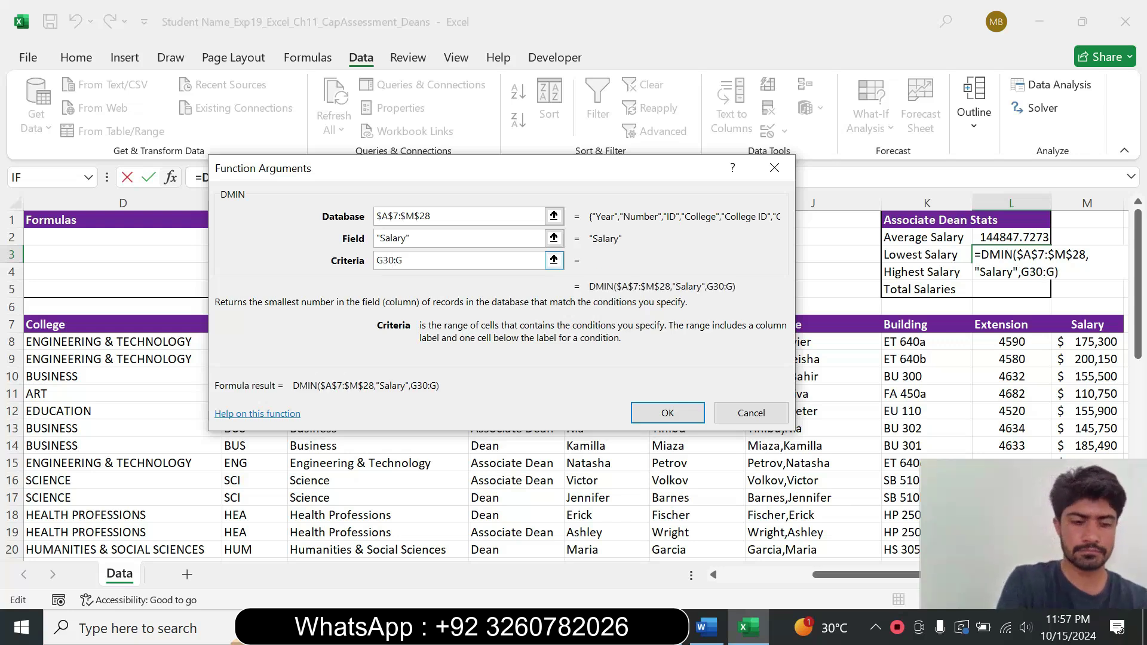
text(31)
click(671, 413)
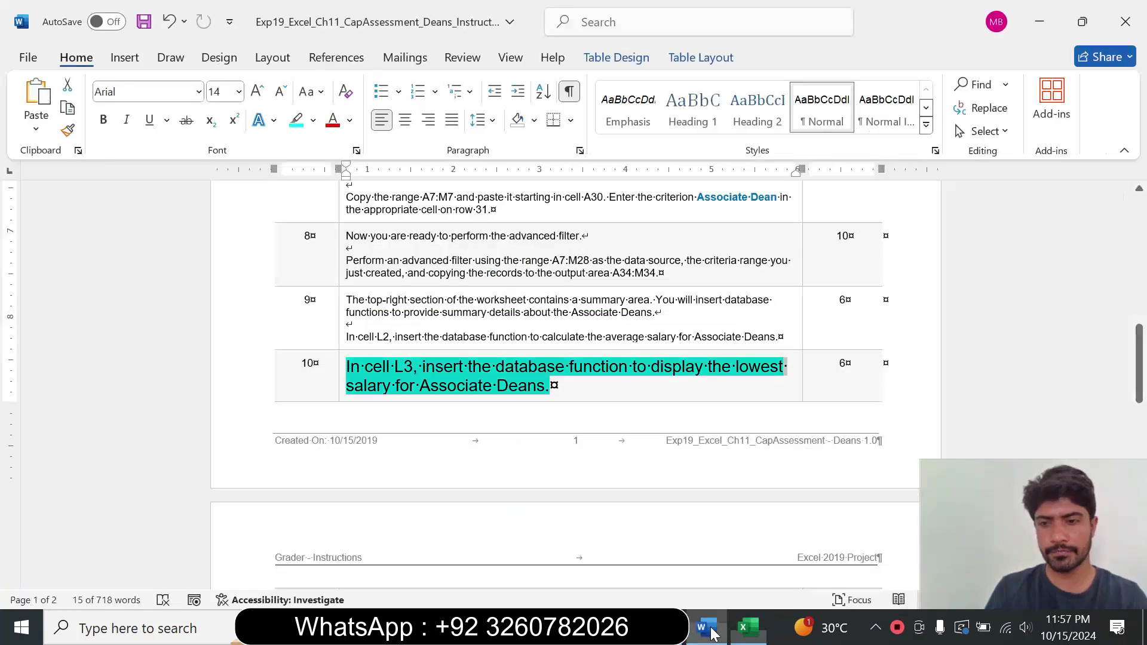
Step: Switch to the Word instructions and set the step 10 text to font size 10 with no highlight color
click(706, 627)
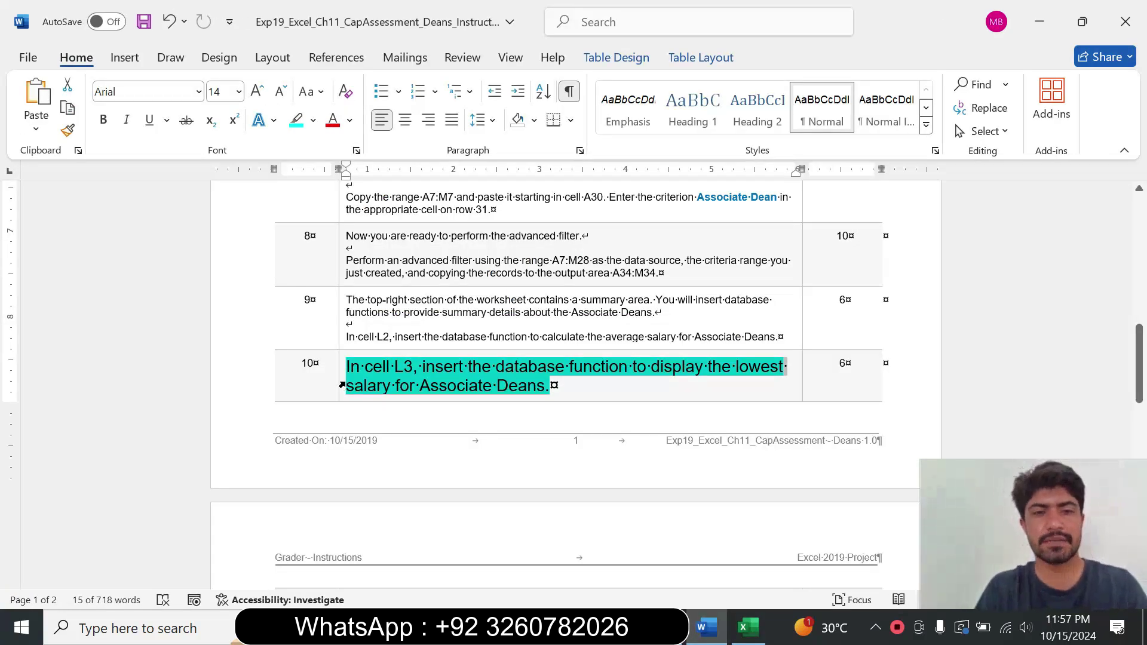
click(342, 384)
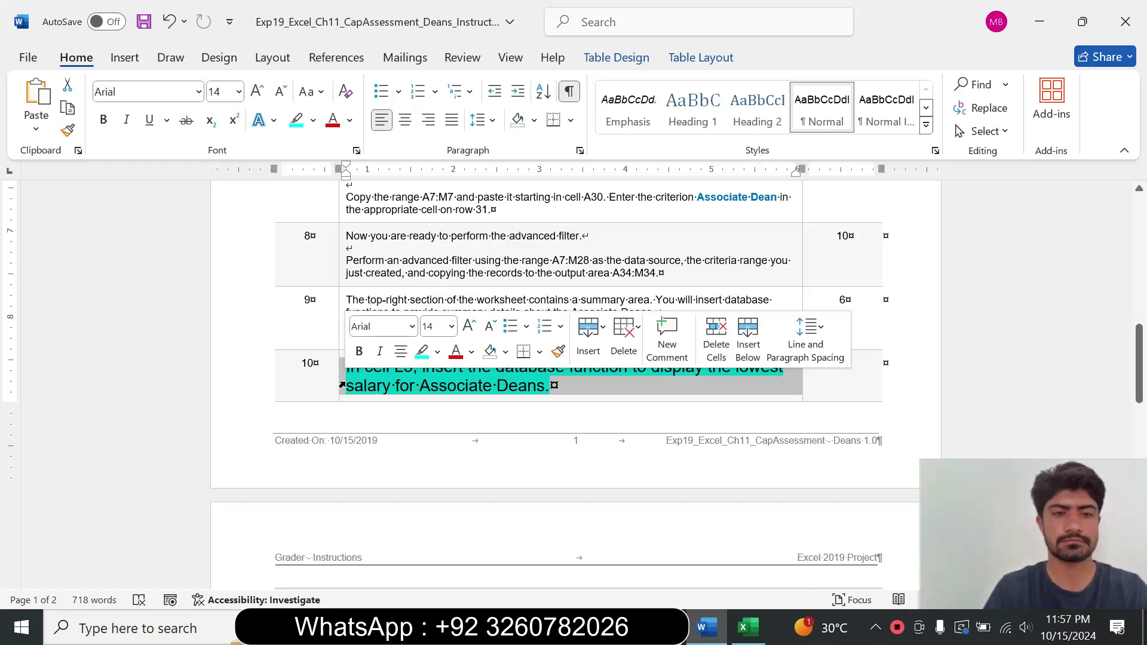
click(451, 326)
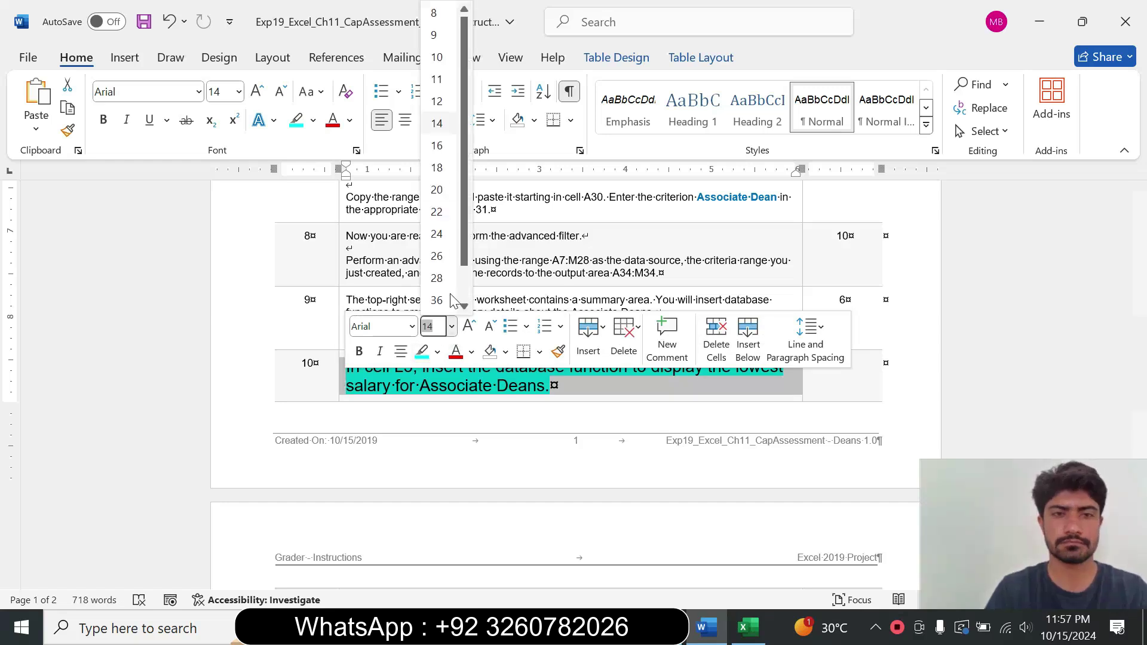
click(438, 57)
click(313, 120)
click(341, 264)
drag(1142, 332, 1143, 406)
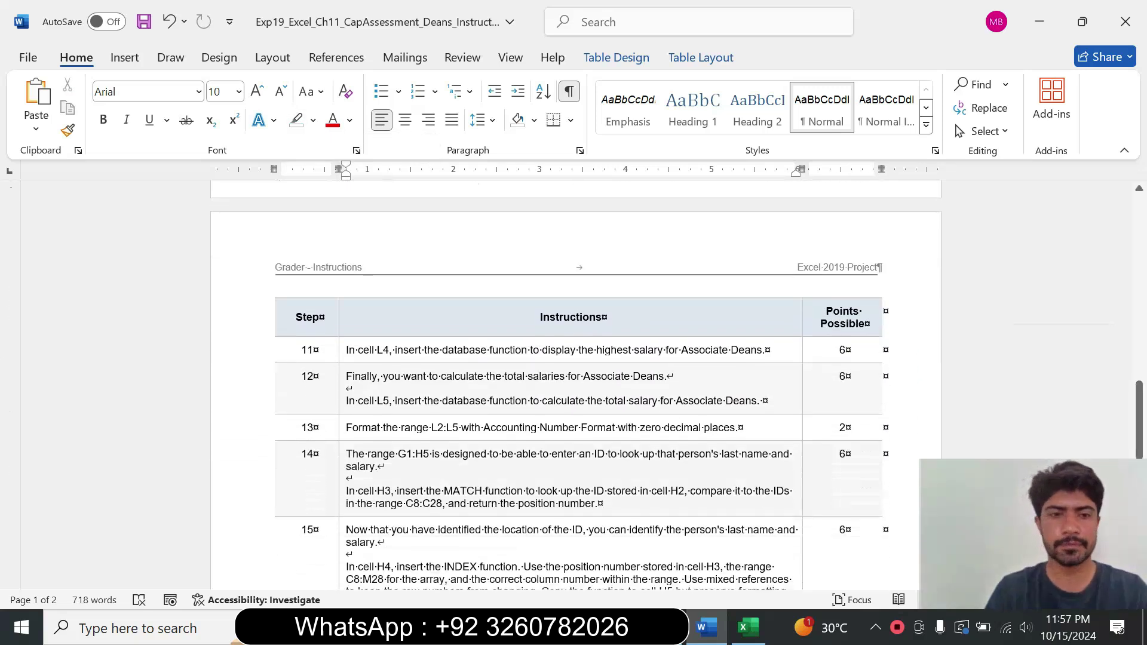
Step: Set the step 11 instruction text to font size 14 with turquoise highlighting and read it
click(341, 363)
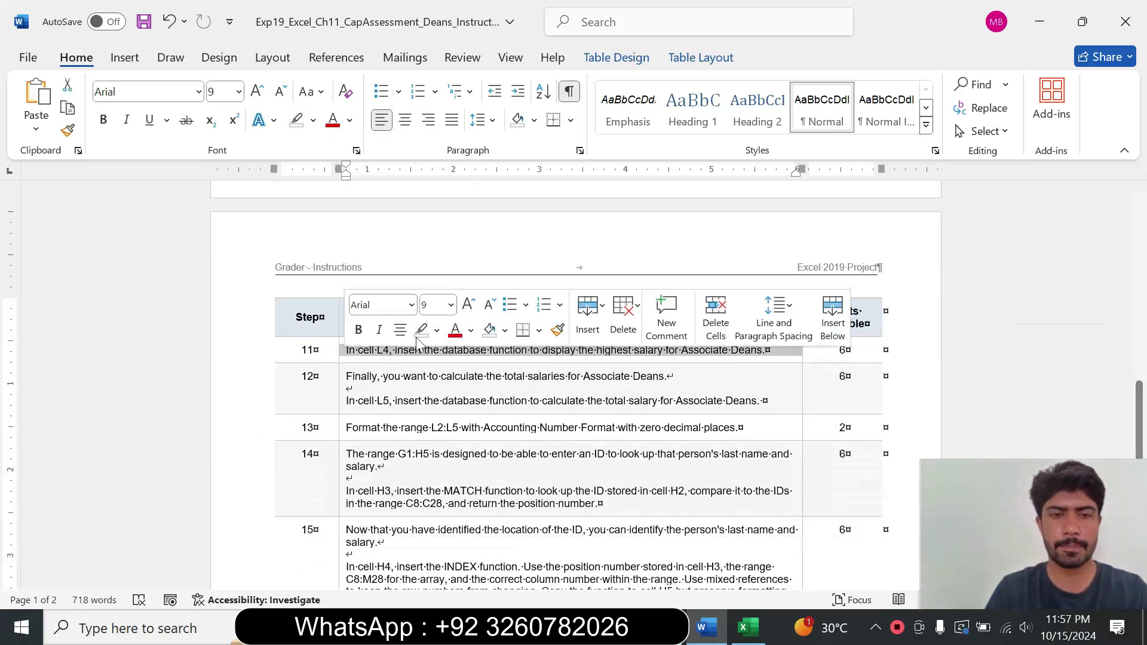
click(451, 305)
click(436, 123)
click(312, 120)
click(353, 182)
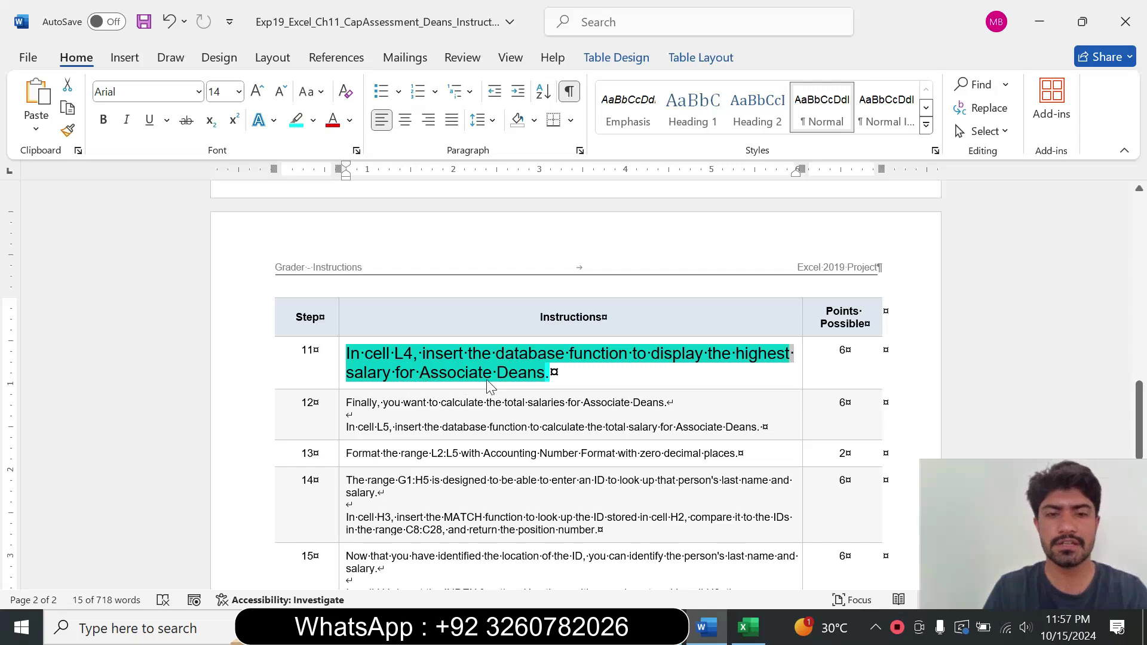
click(373, 354)
drag(373, 354, 545, 373)
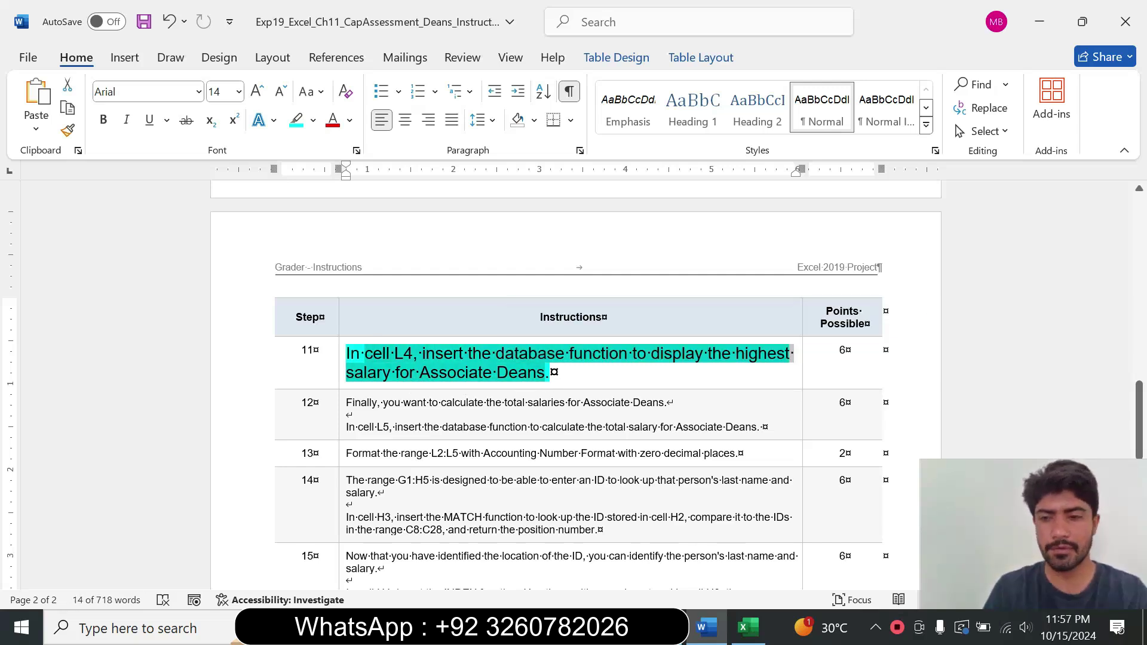
Step: Switch to Excel, start a DMAX function in the Highest Salary cell L4 with its function arguments open, and recheck the Word instruction
click(755, 635)
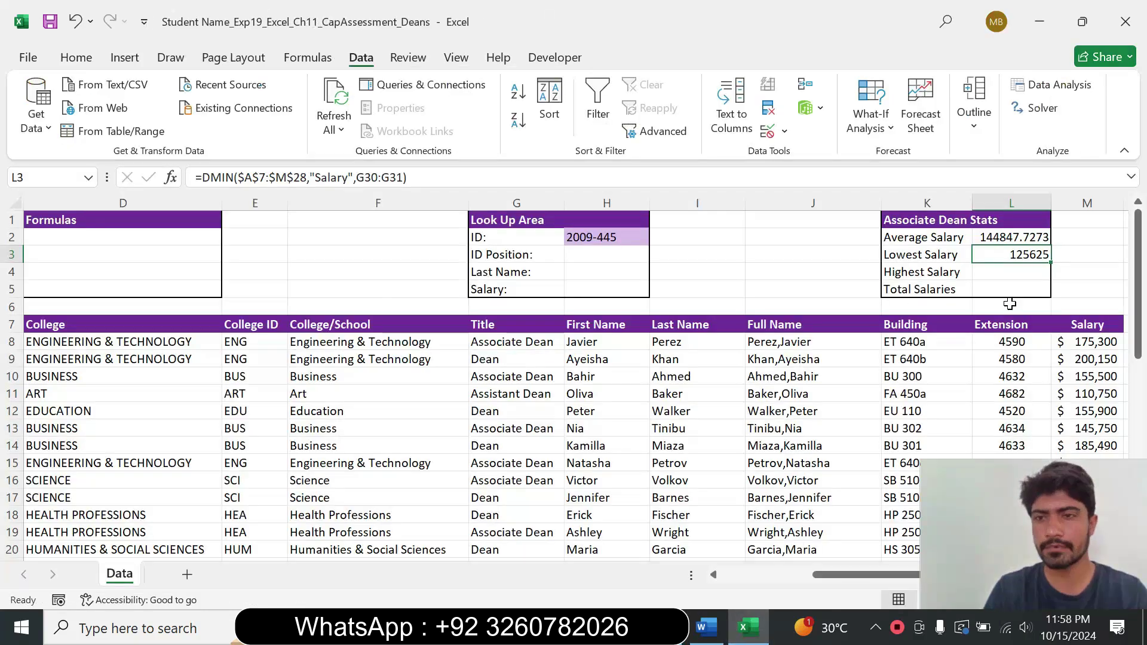
click(993, 276)
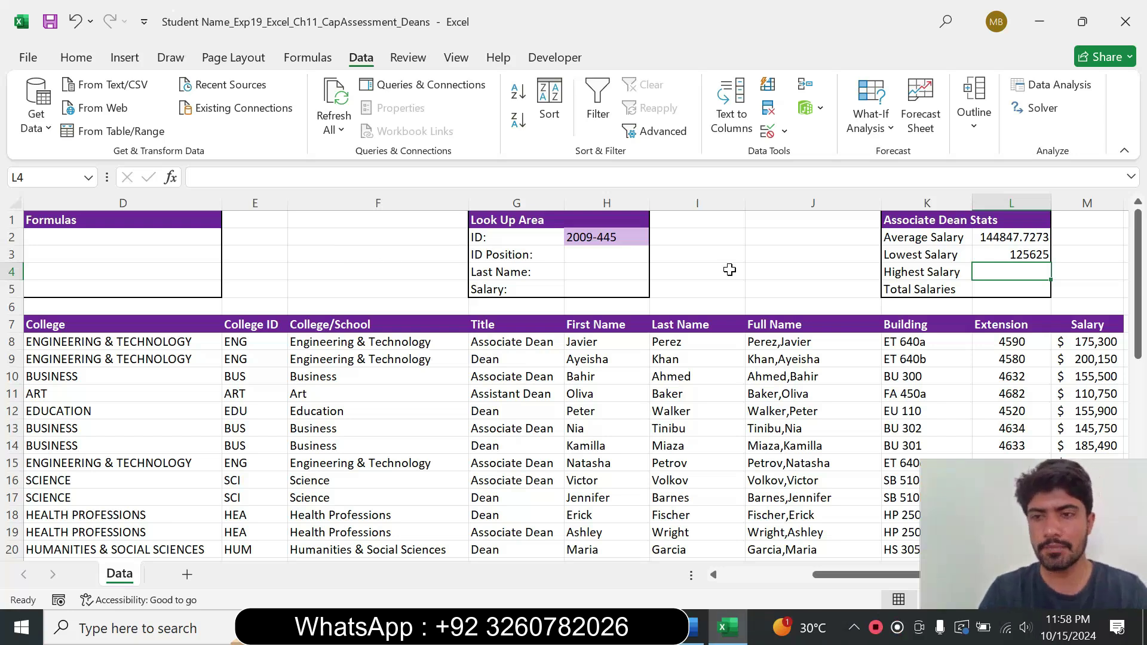
text(=)
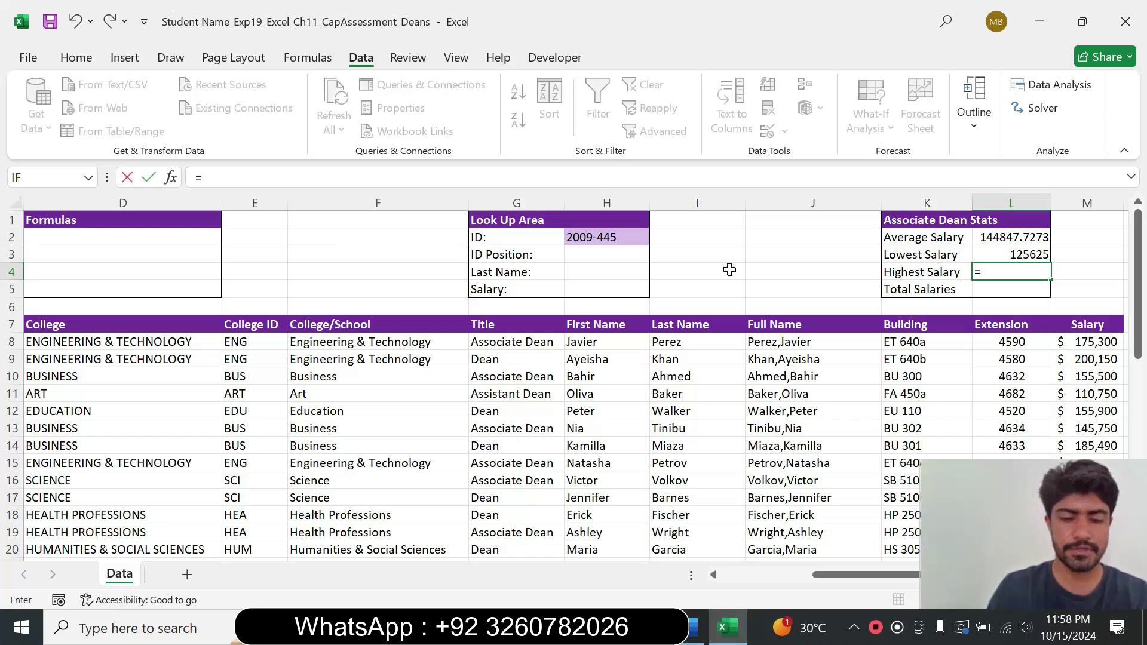
text(Da)
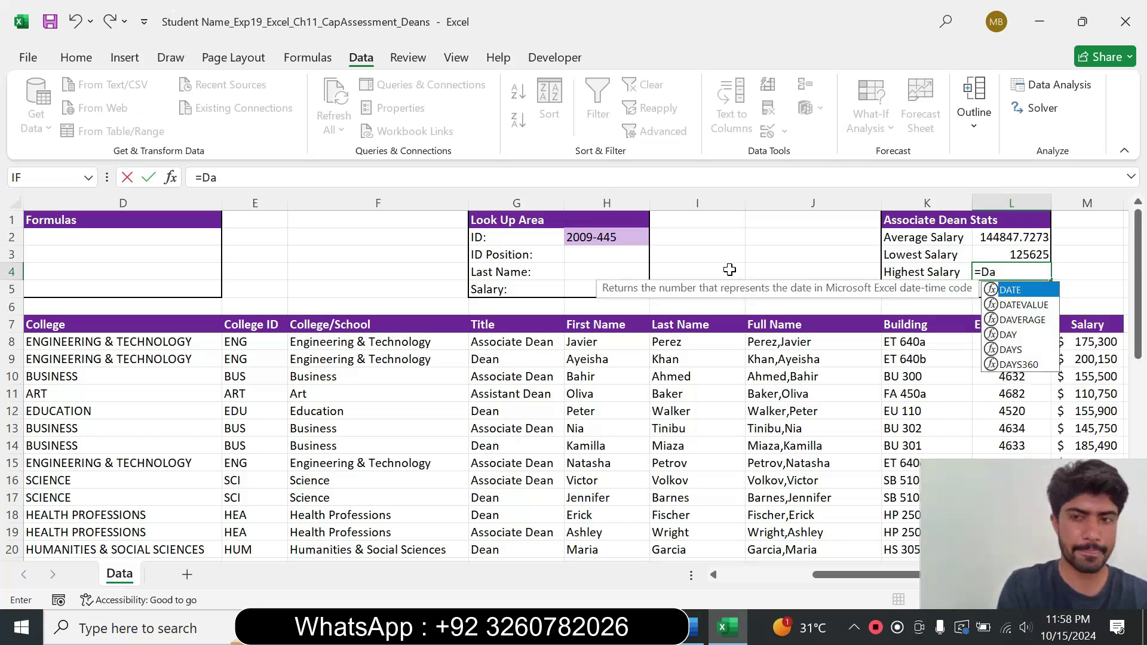
key(BackSpace)
text(m)
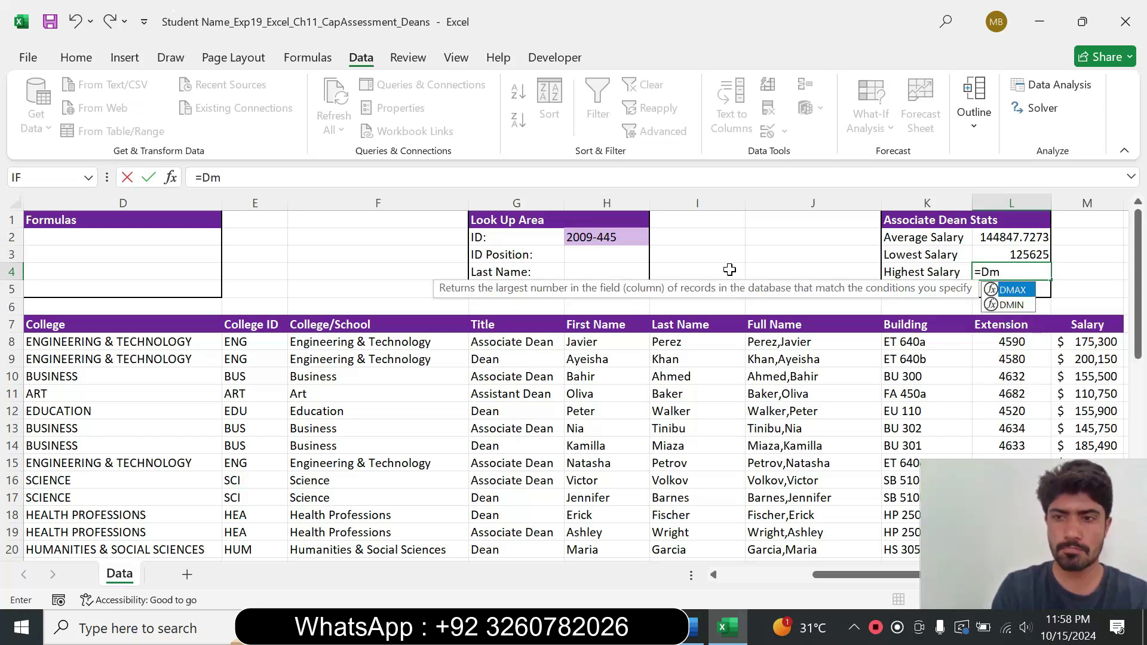
double_click(1015, 290)
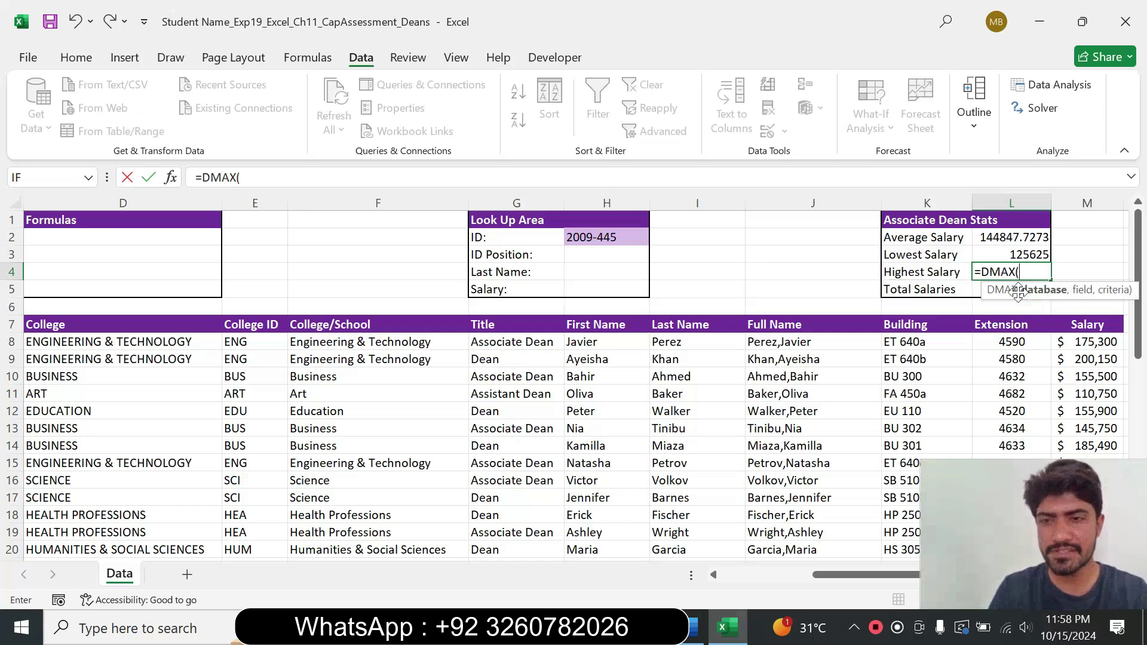
click(171, 179)
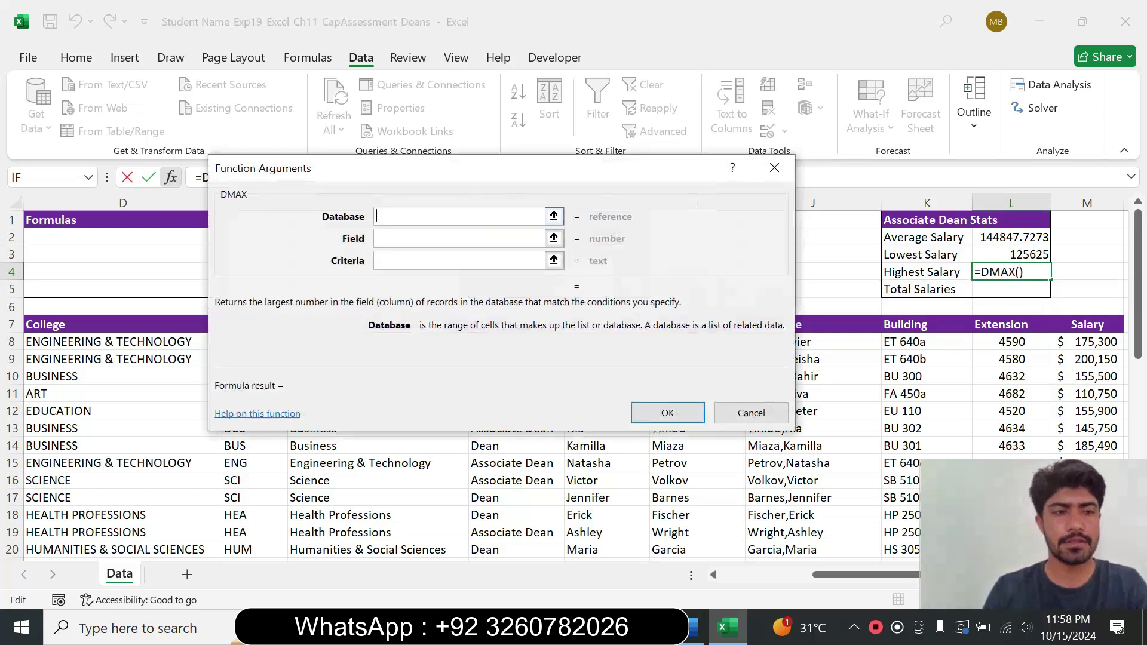
click(695, 627)
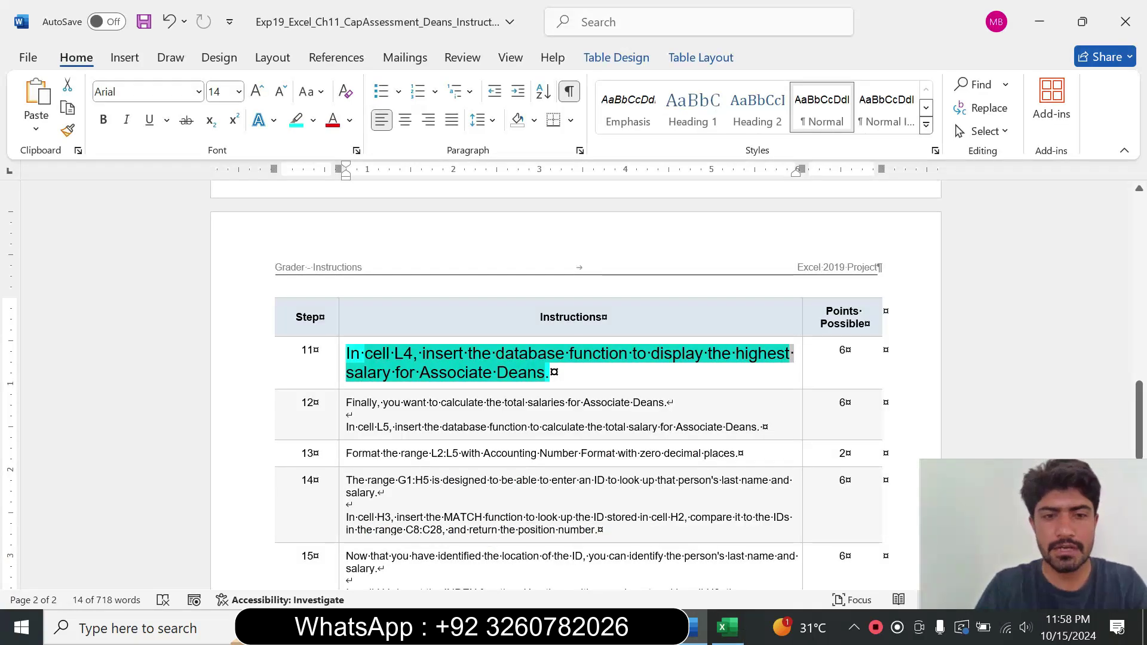
click(727, 627)
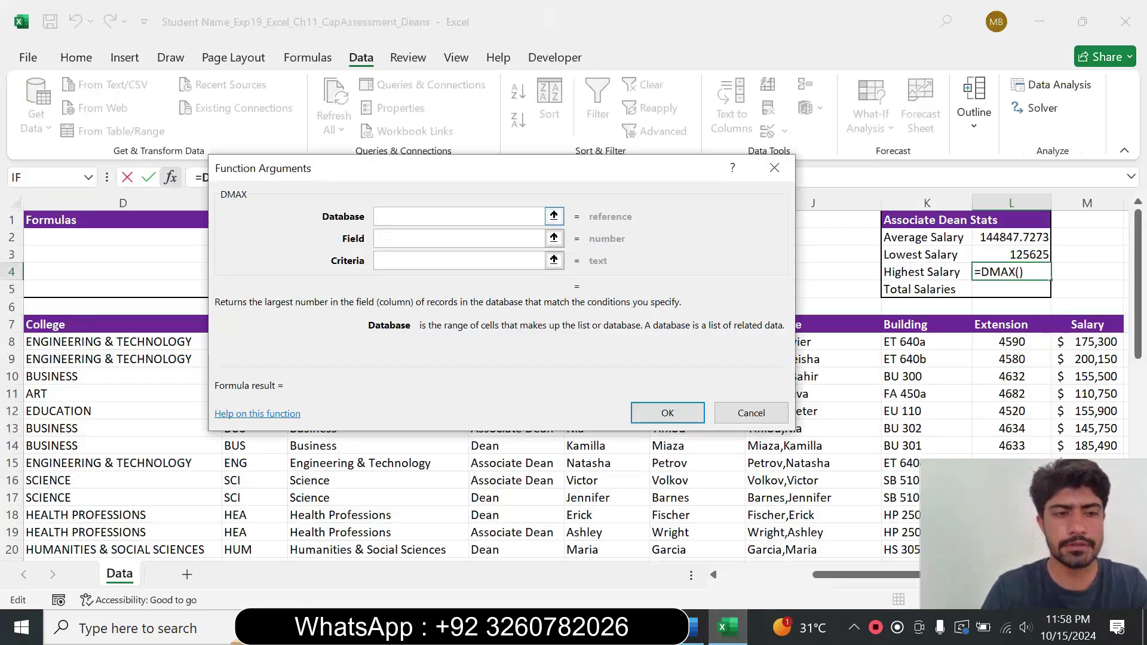
Step: Set the DMAX database argument to the absolute range $A$7:$M$28
drag(465, 172, 706, 173)
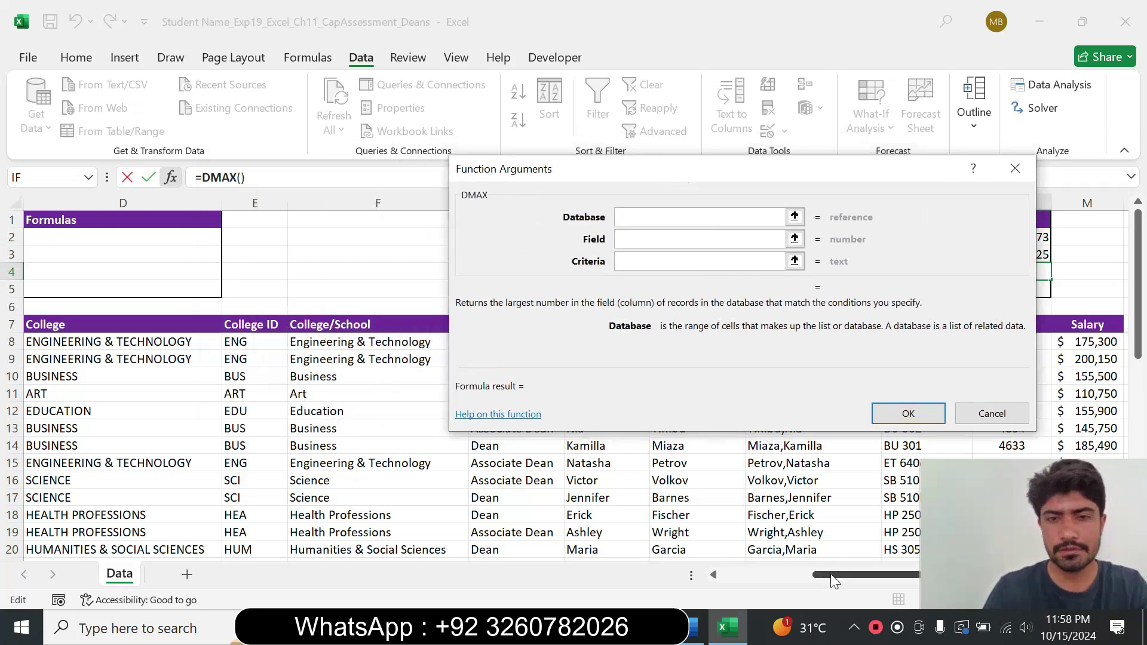
drag(834, 579, 741, 579)
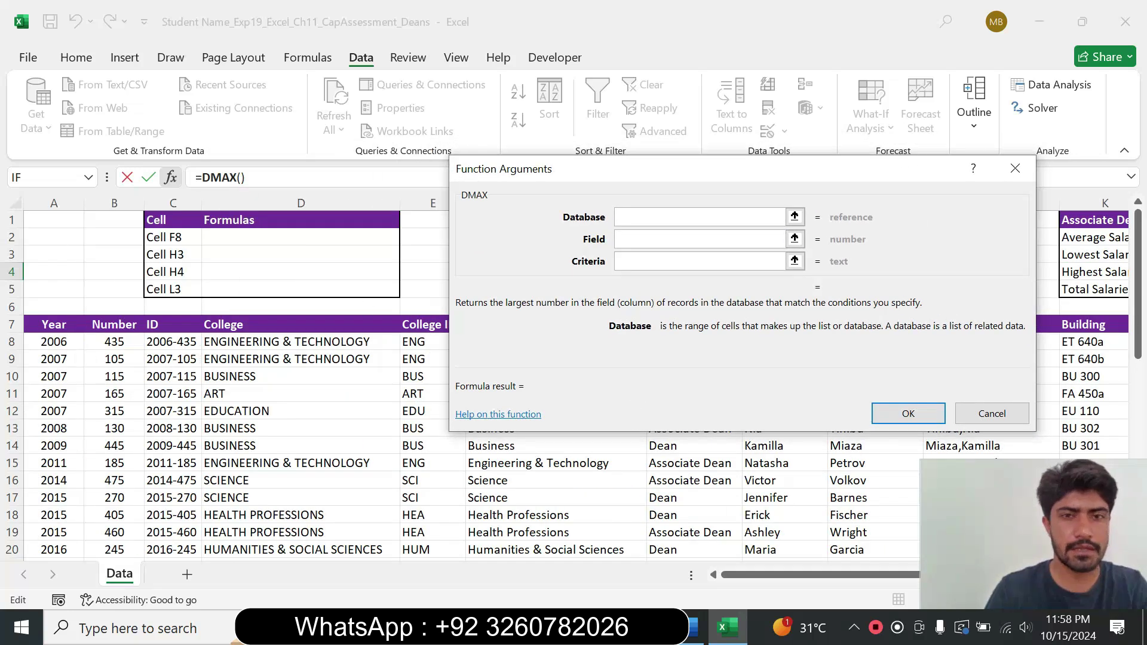
text(A7:M)
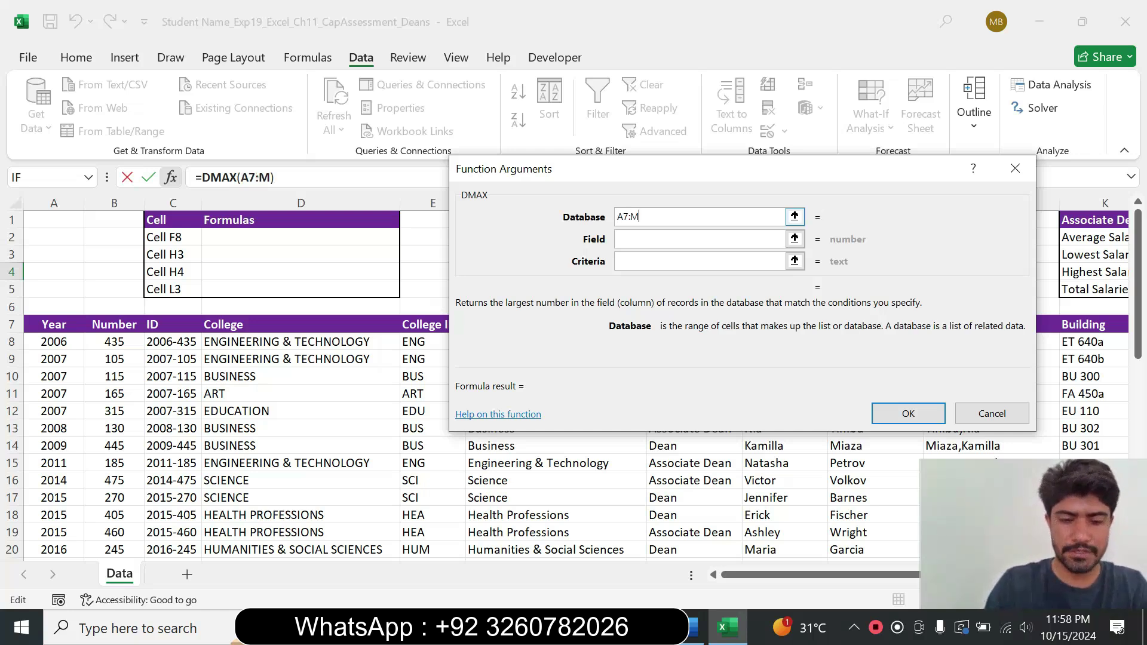
text(28)
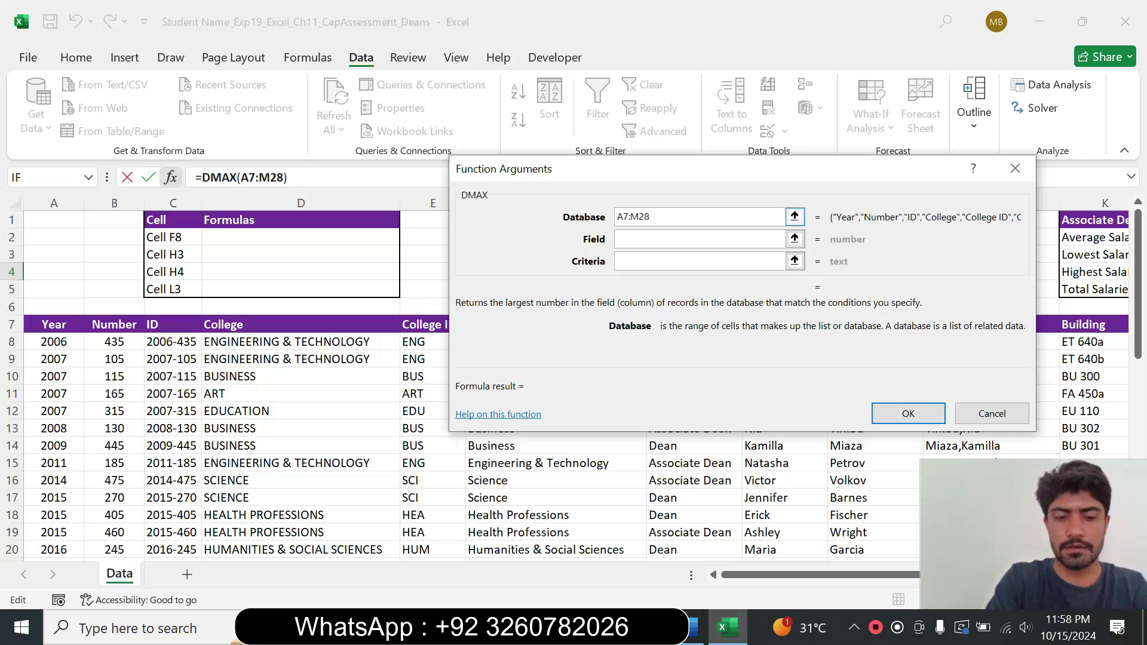
key(F4)
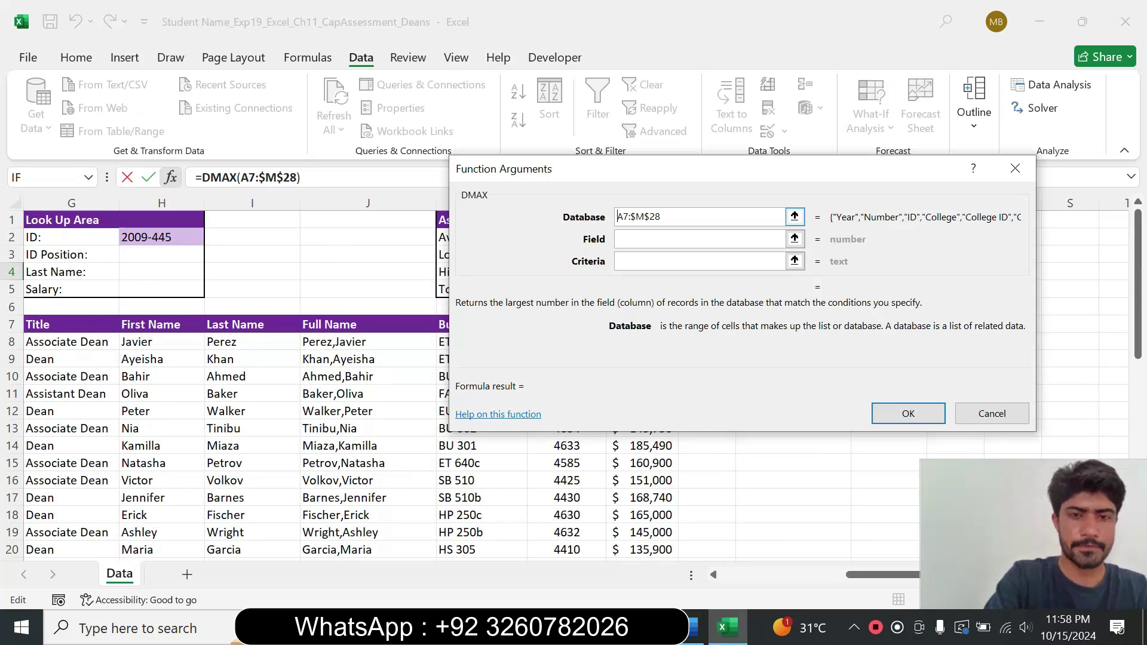
key(F4)
Step: Set the DMAX field to "Salary" and the criteria to G30:G31, and insert the function in L4
click(620, 233)
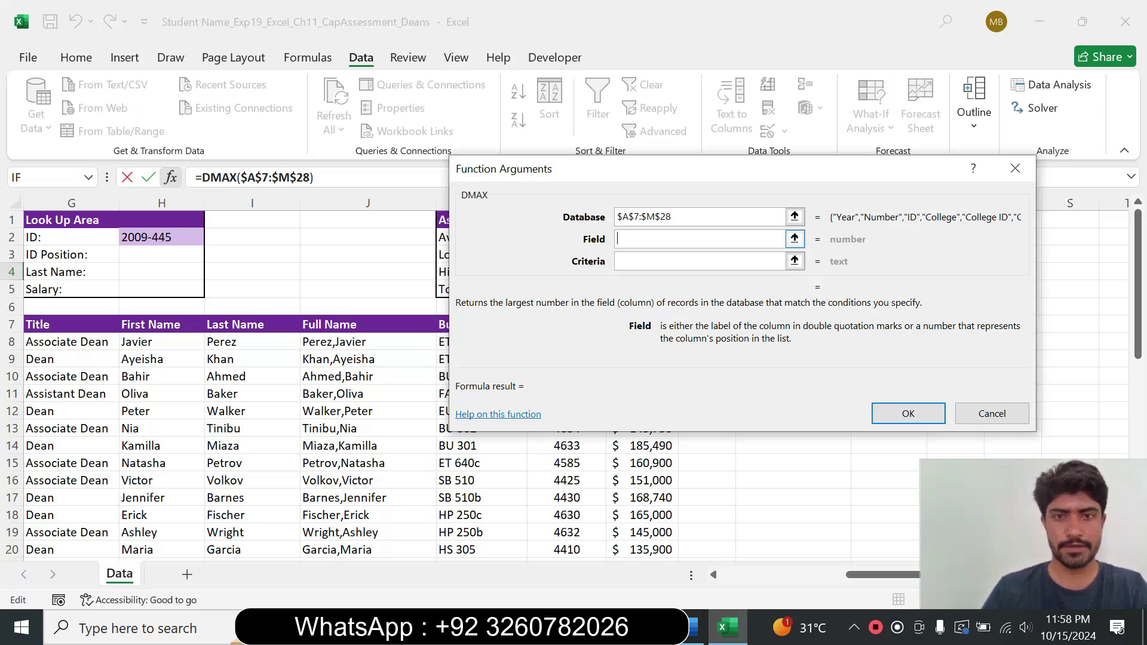
text("S)
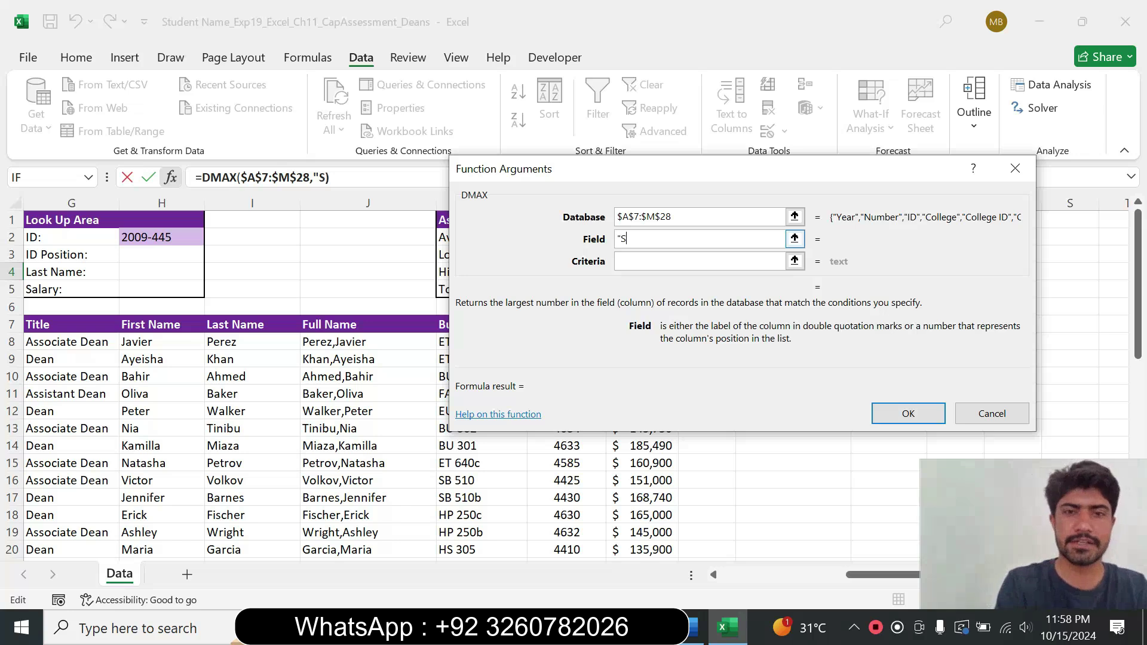
text(alary)
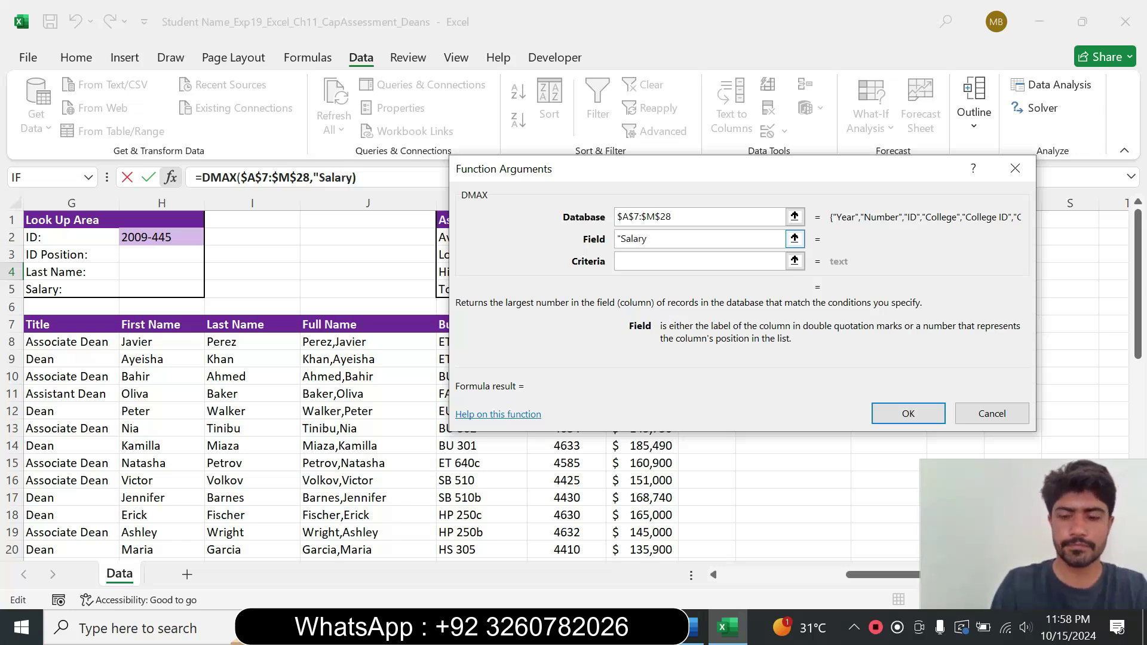
text(")
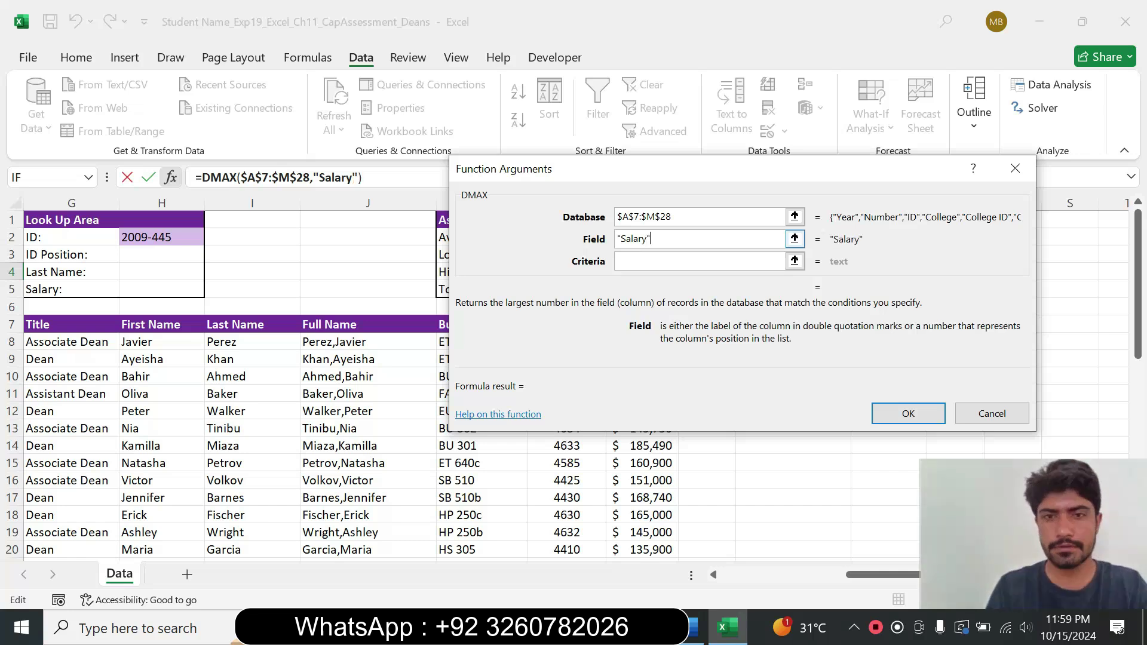
key(Tab)
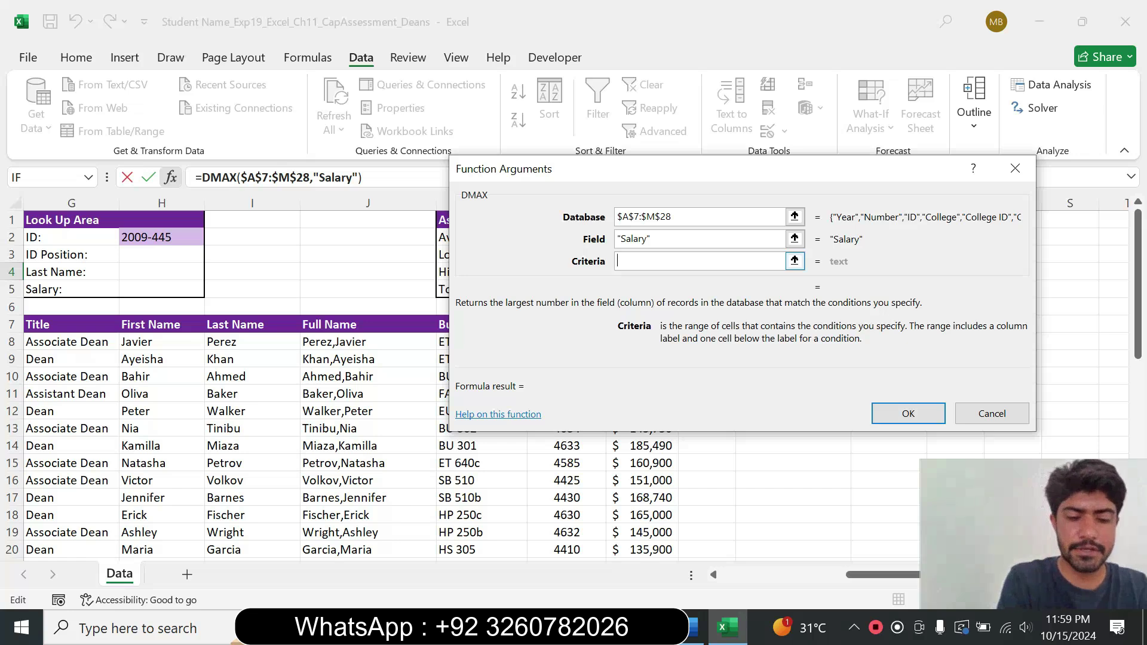
text(G30)
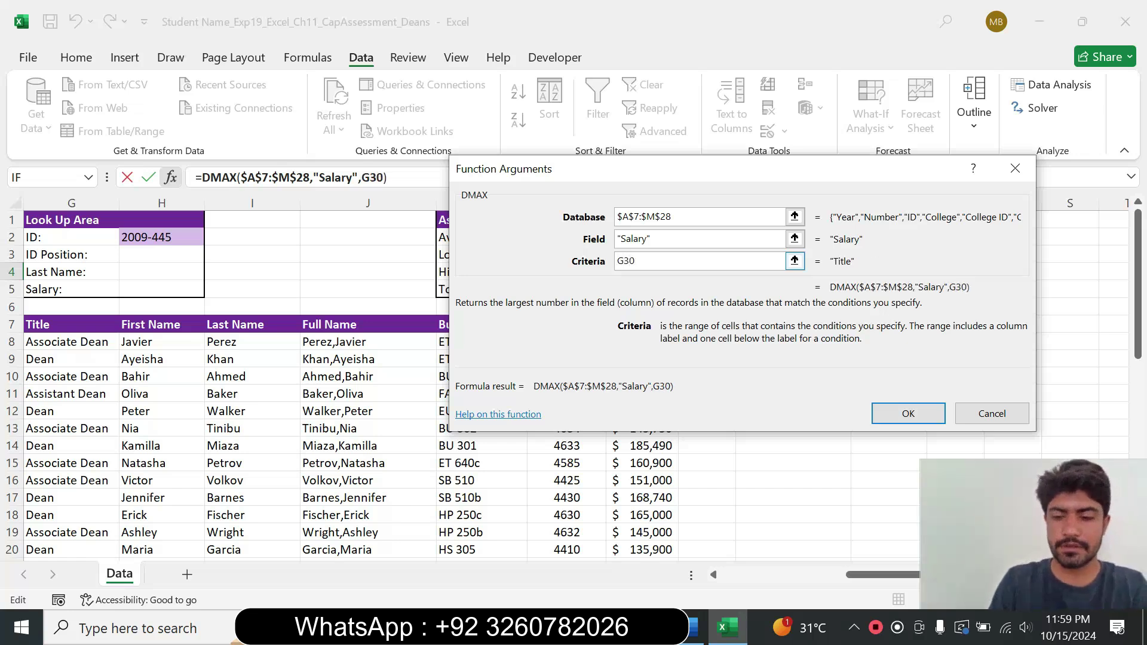
text(:G31)
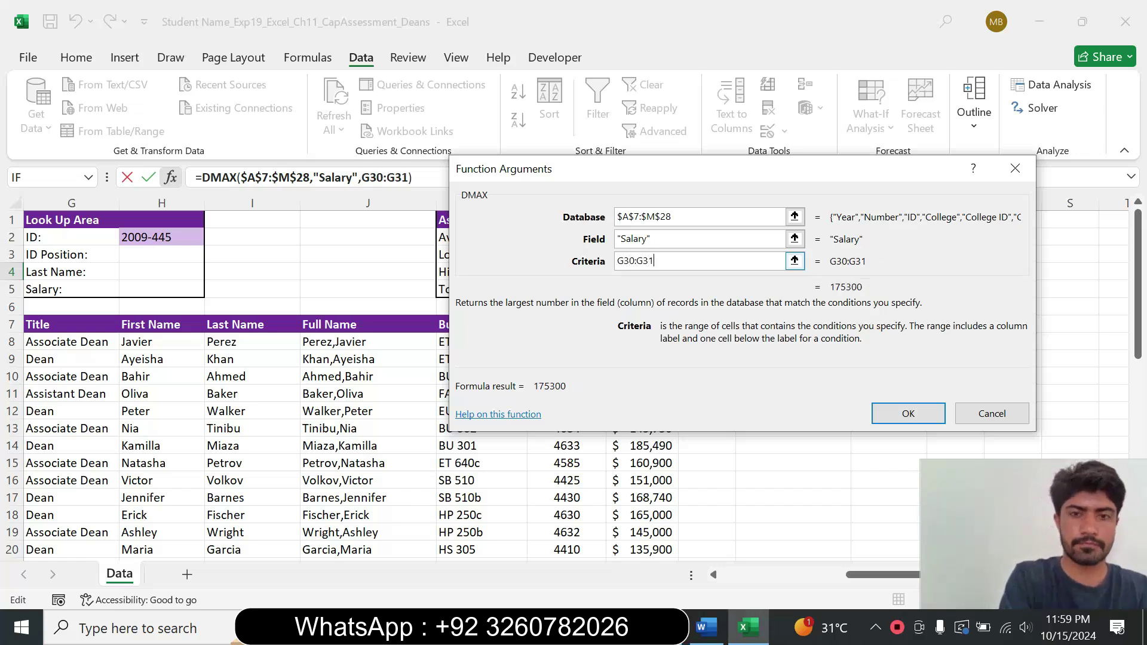
click(899, 416)
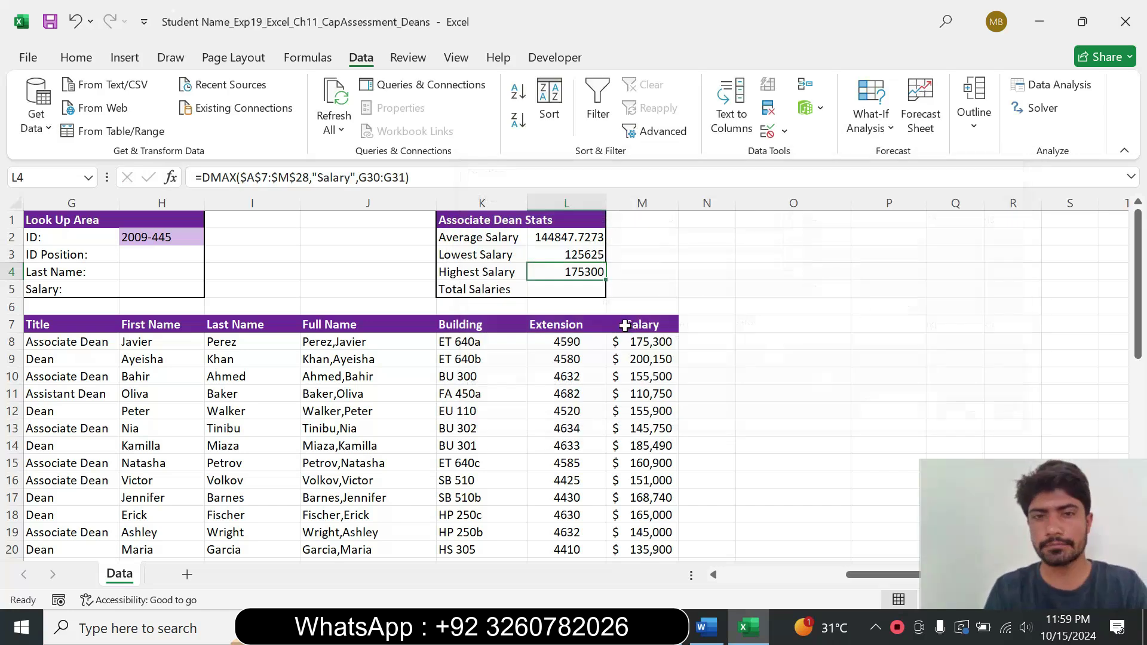
Step: Switch to the Word instructions and set the step 11 text to font size 9 with no highlight color
click(706, 628)
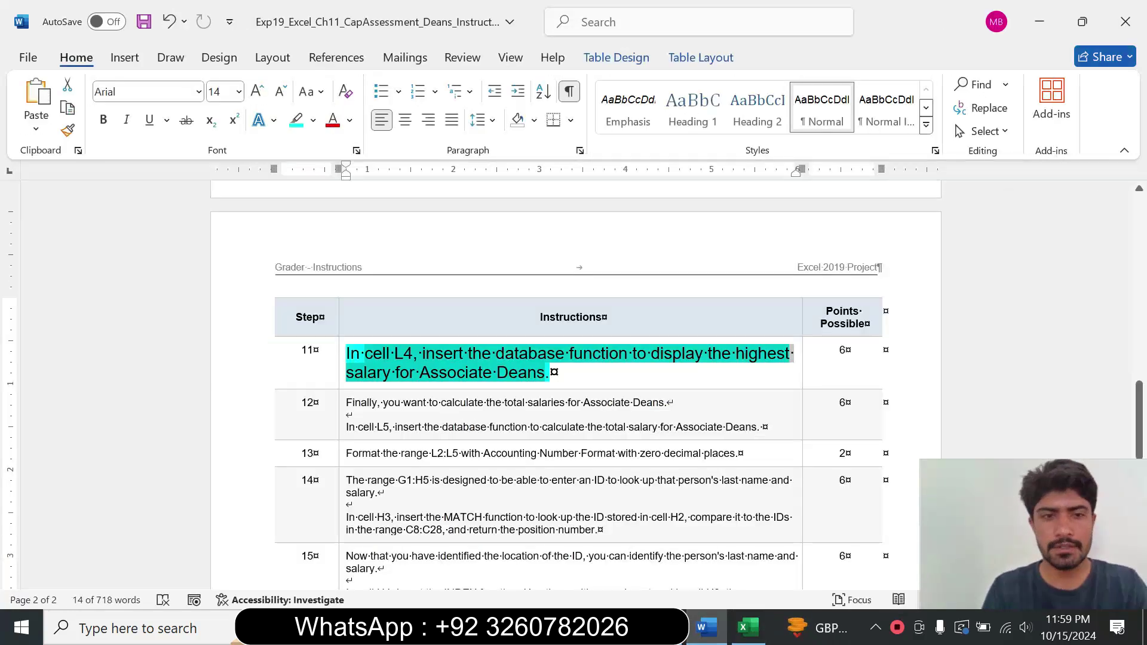
click(339, 375)
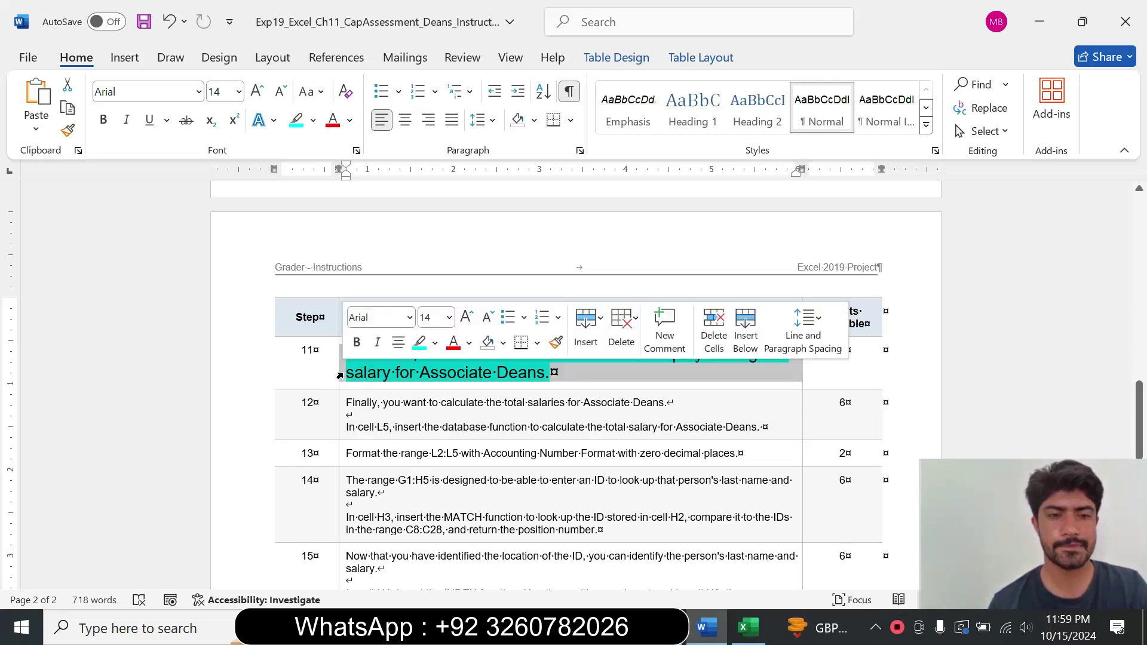
click(449, 321)
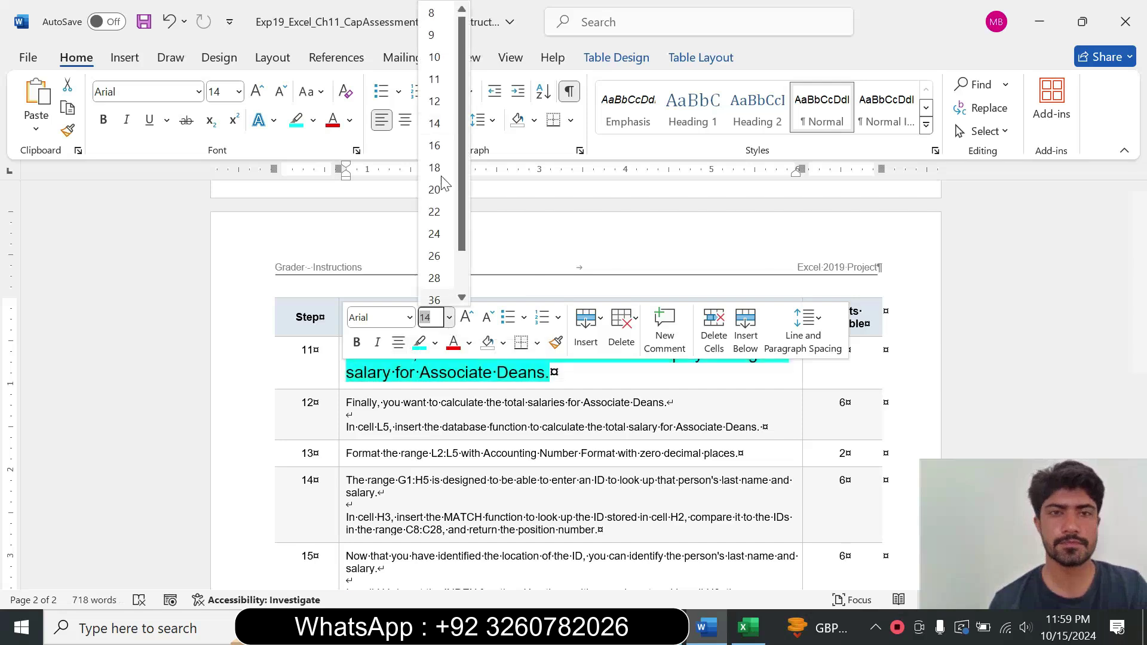
click(437, 35)
click(313, 120)
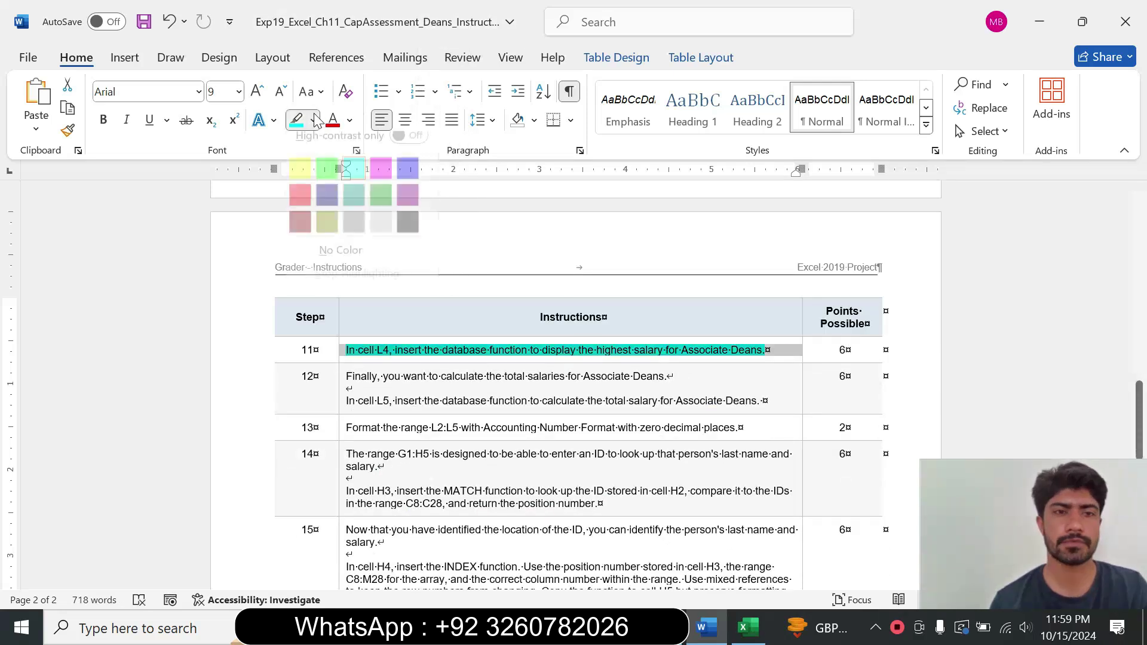
click(332, 265)
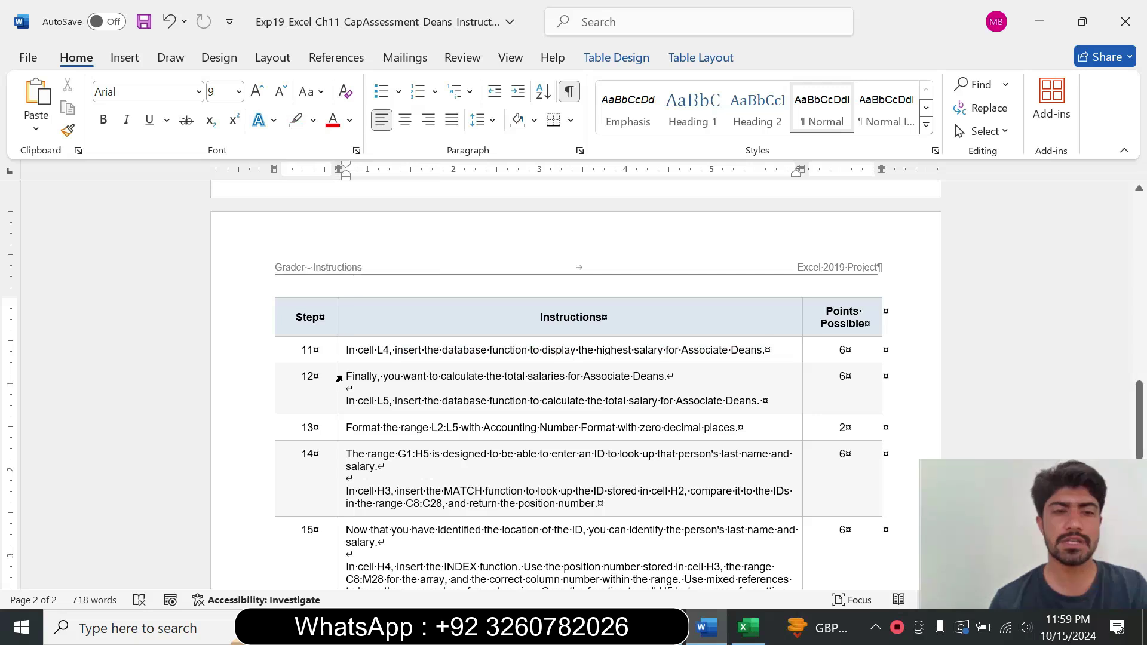
Step: Set the step 12 instruction text to font size 16 with turquoise highlighting and read its task for cell L5
click(340, 406)
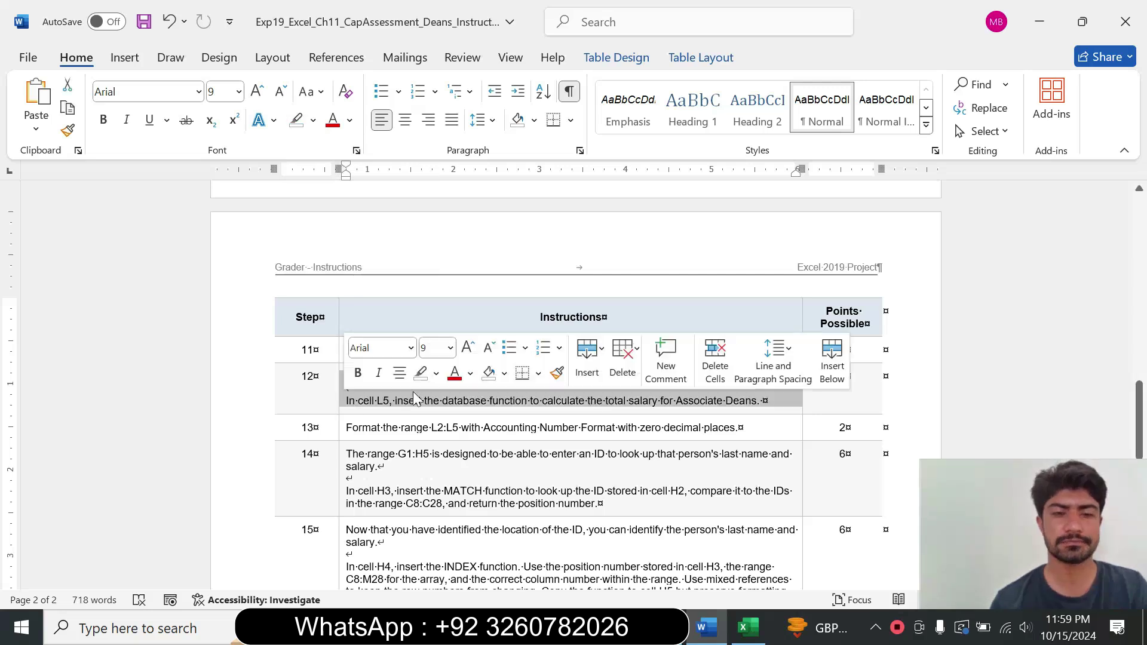
click(450, 347)
click(435, 145)
click(313, 120)
click(349, 181)
drag(346, 381, 493, 404)
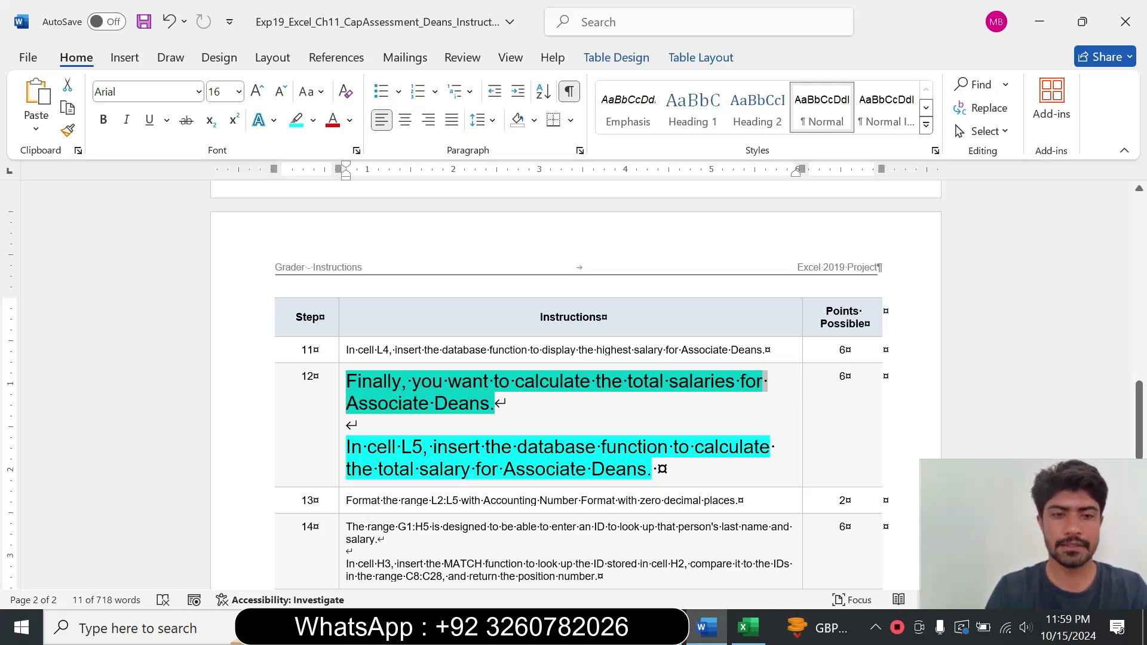
drag(345, 446, 650, 469)
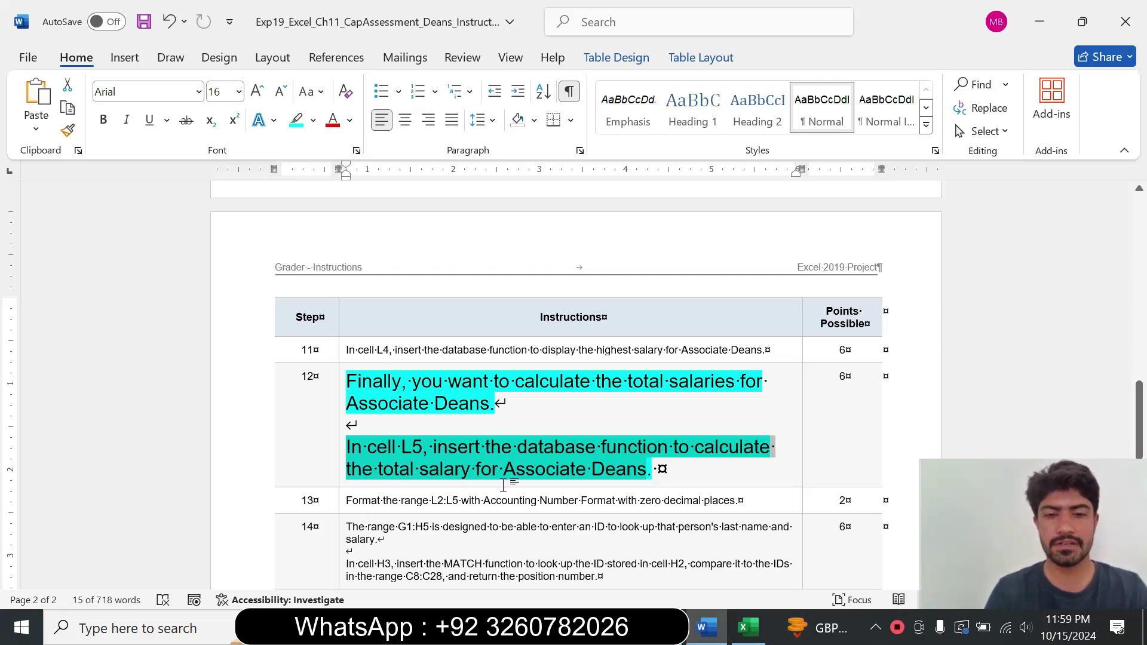
click(628, 469)
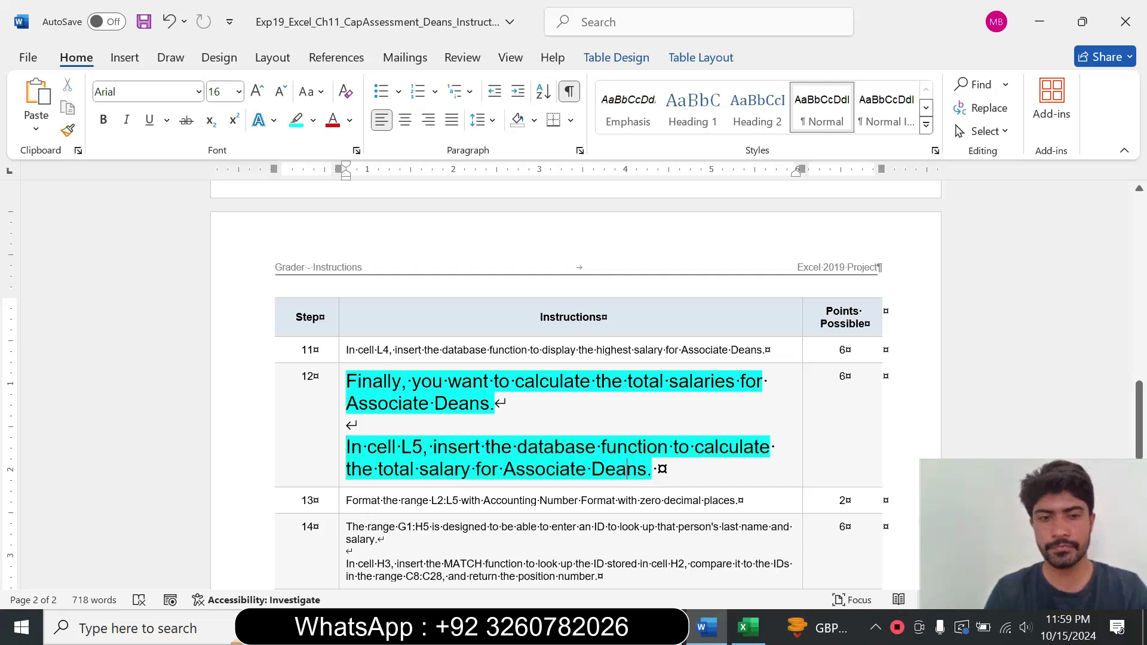
drag(369, 446, 502, 470)
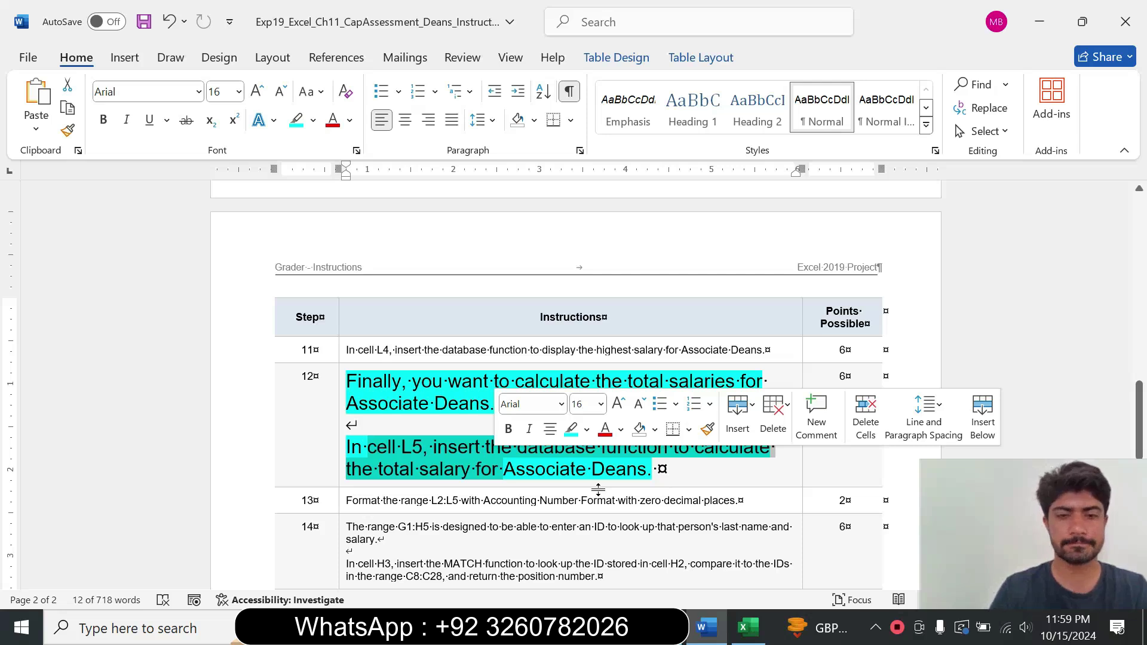
Step: Switch to the Excel workbook and start a DSUM function in cell L5 with its function arguments open
click(421, 470)
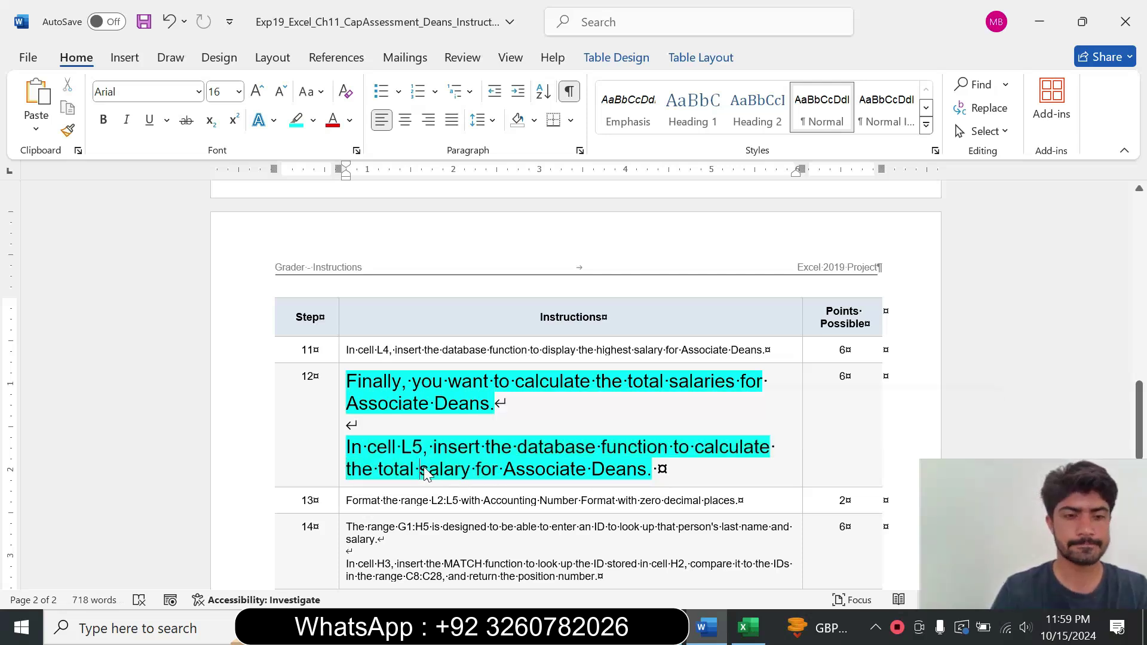
click(748, 627)
click(554, 294)
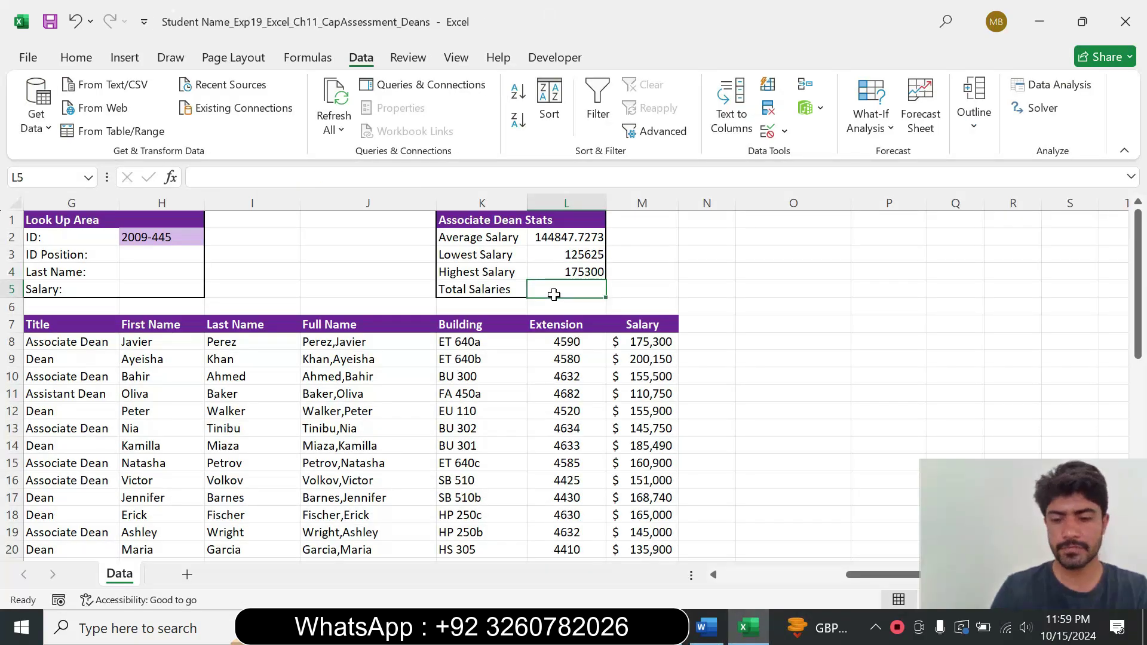
text(=ds)
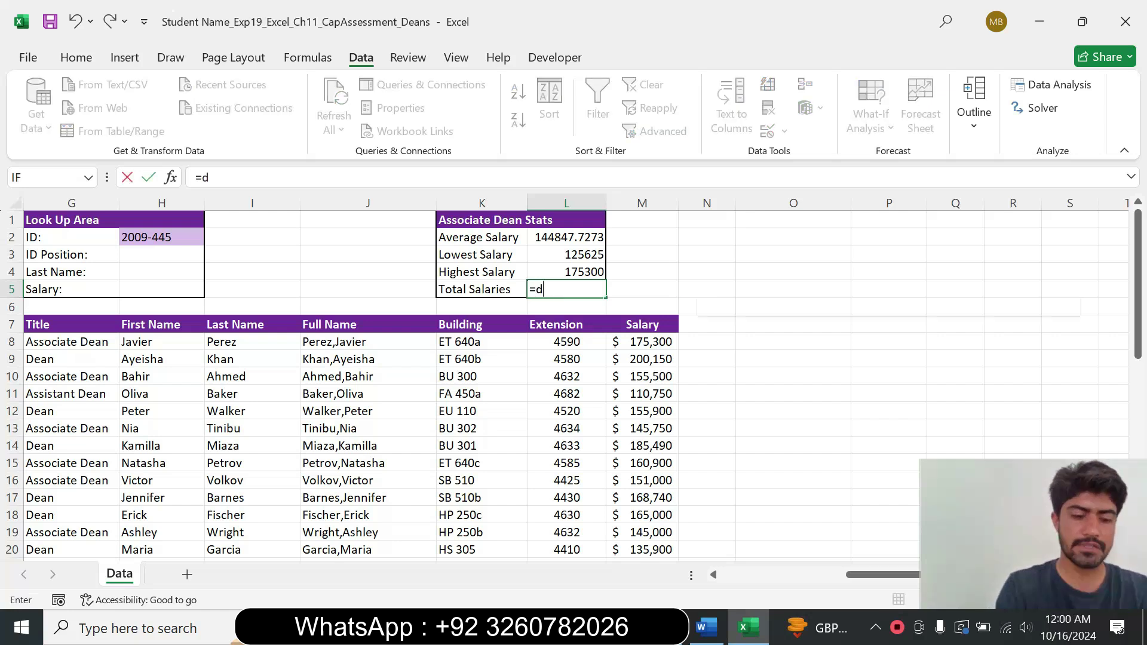
key(Down)
key(Down)
key(Tab)
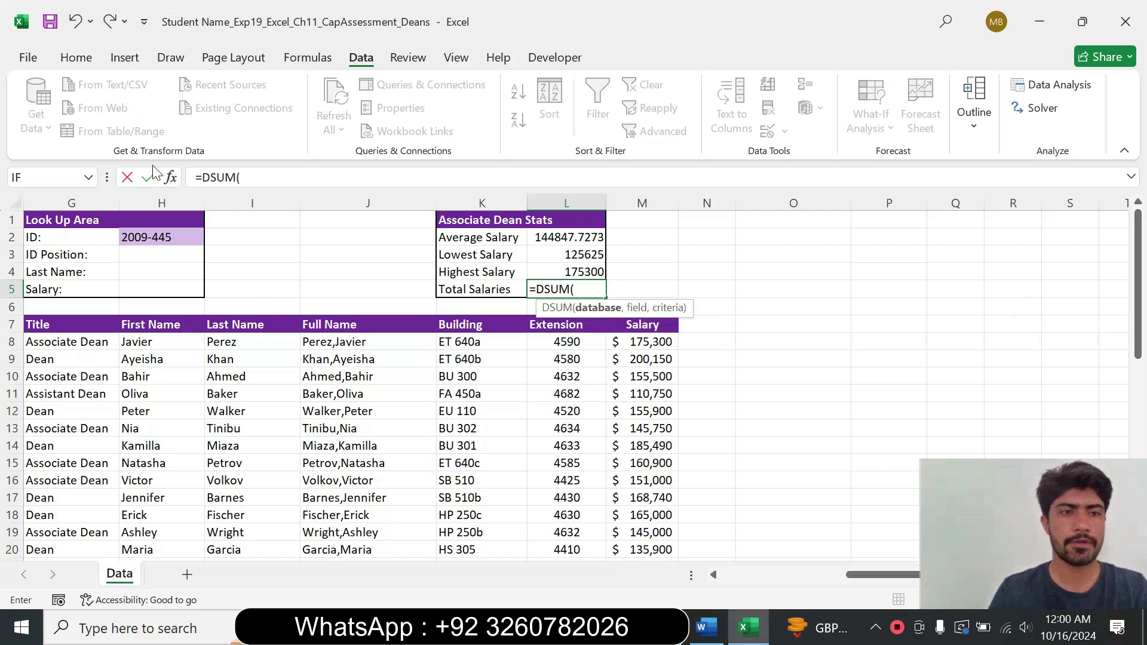
click(172, 177)
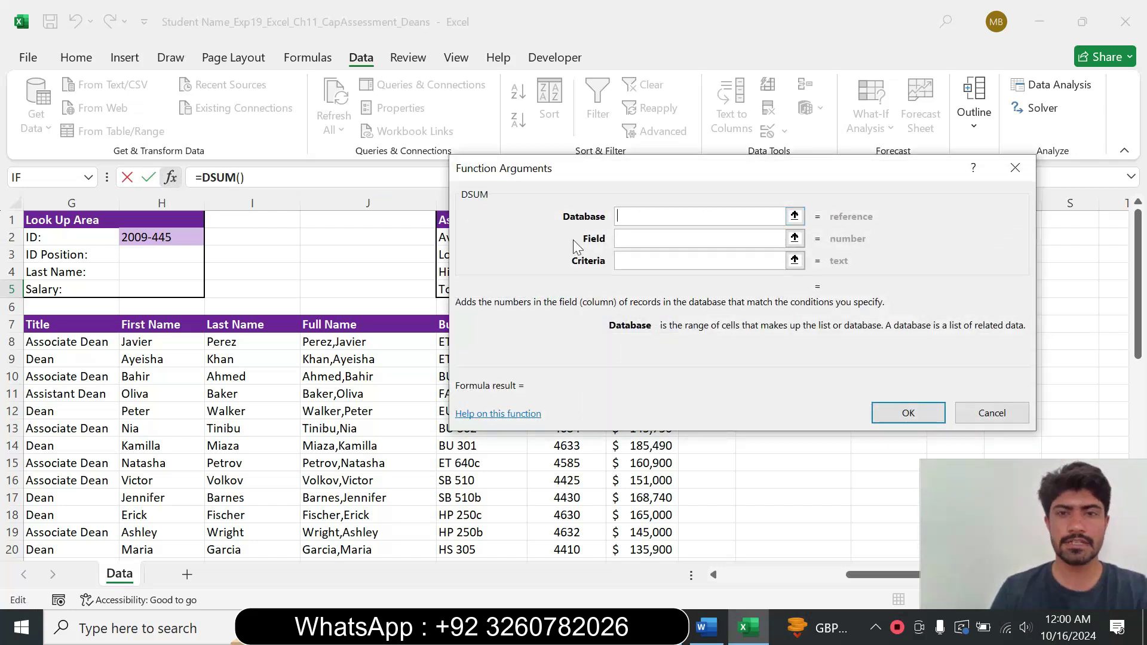
Step: Set the DSUM database argument to the absolute range $A$7:$M$28
text(A$)
text(7)
key(F4)
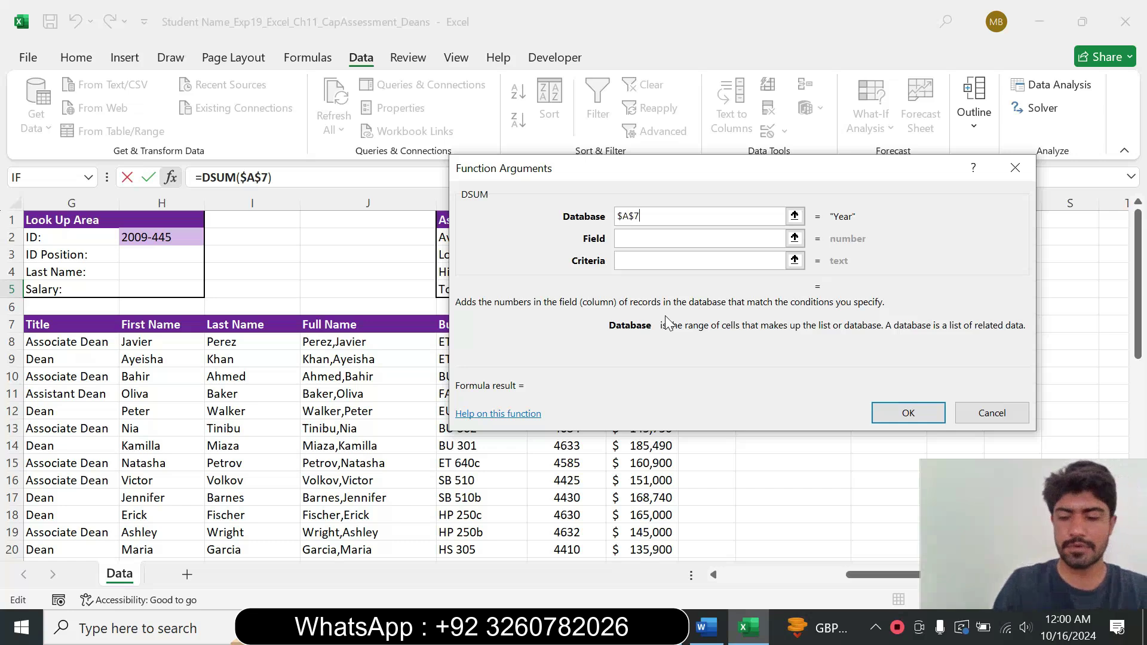
text(:)
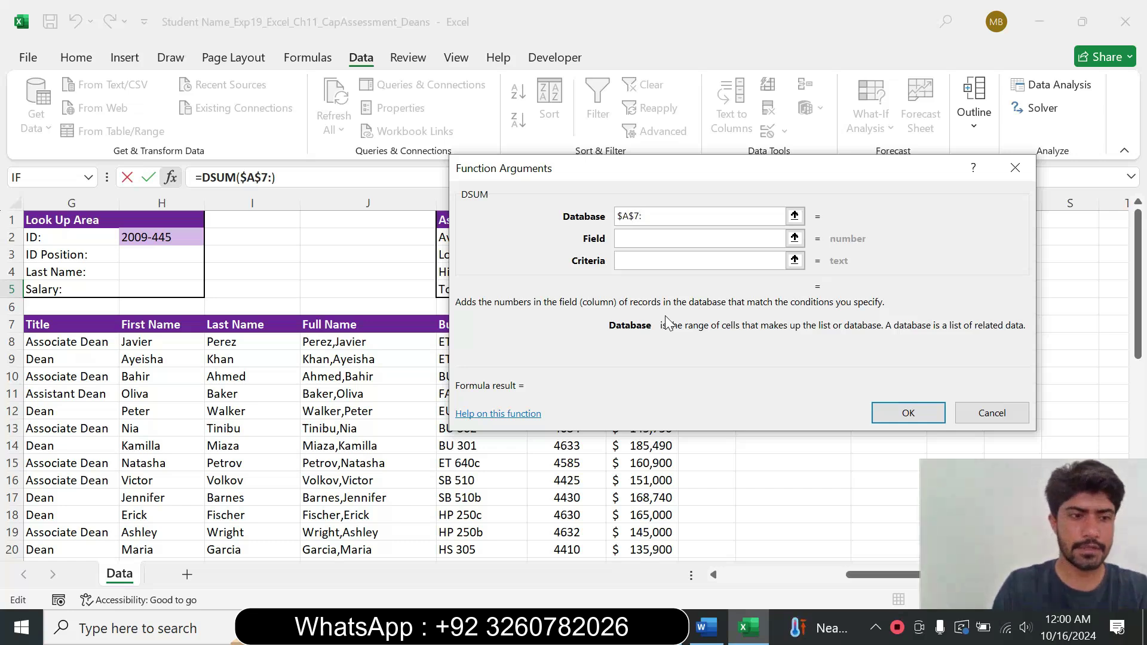
text(M28)
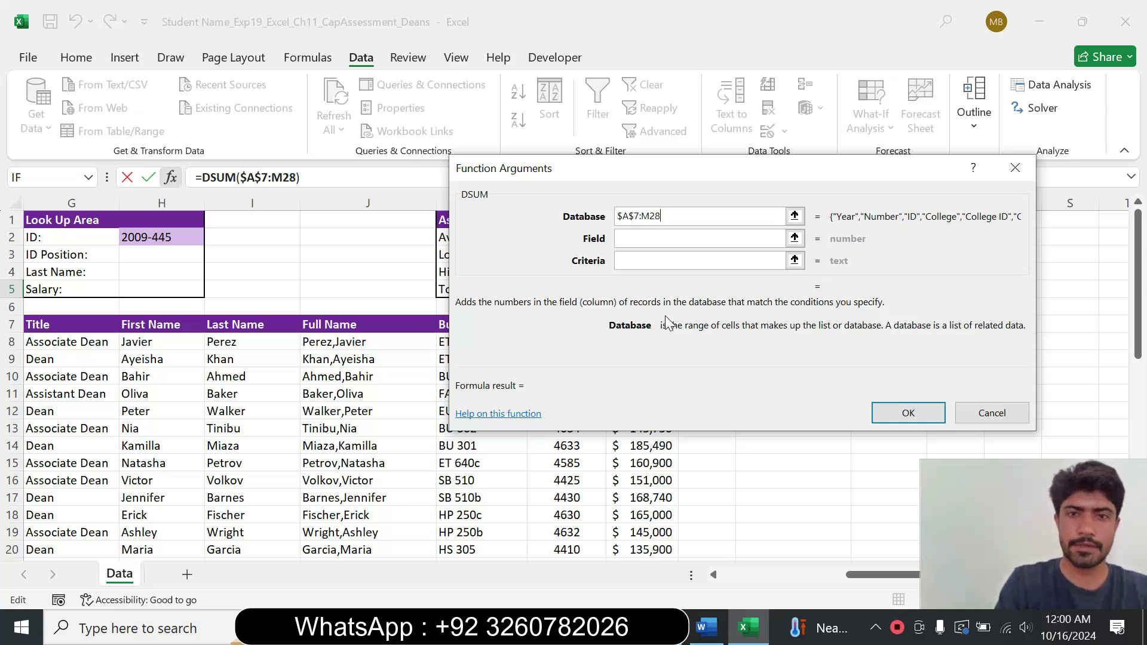
key(F4)
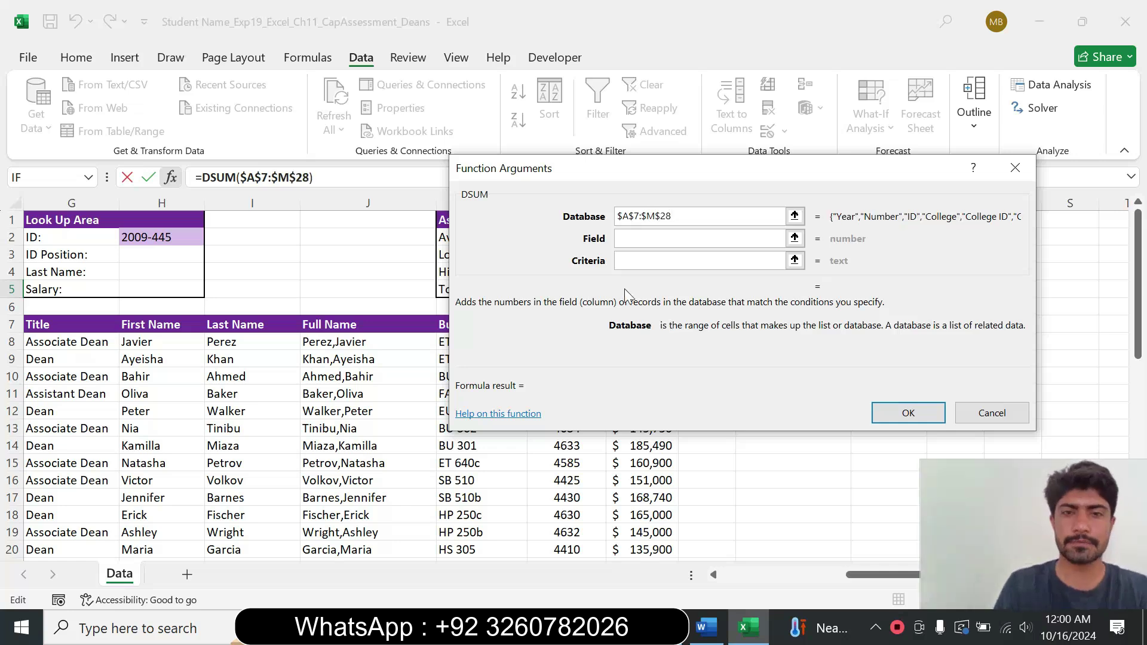
Step: Set the DSUM field to "Salary" and the criteria to G30:G31, and insert the function in L5
click(652, 239)
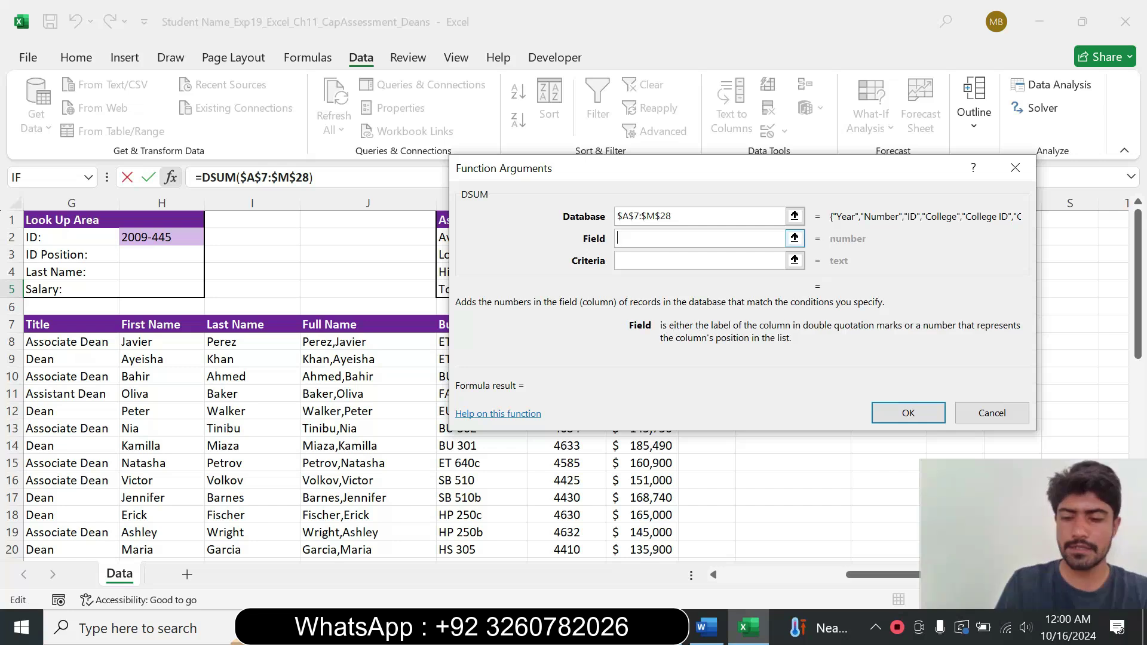
text("Sal)
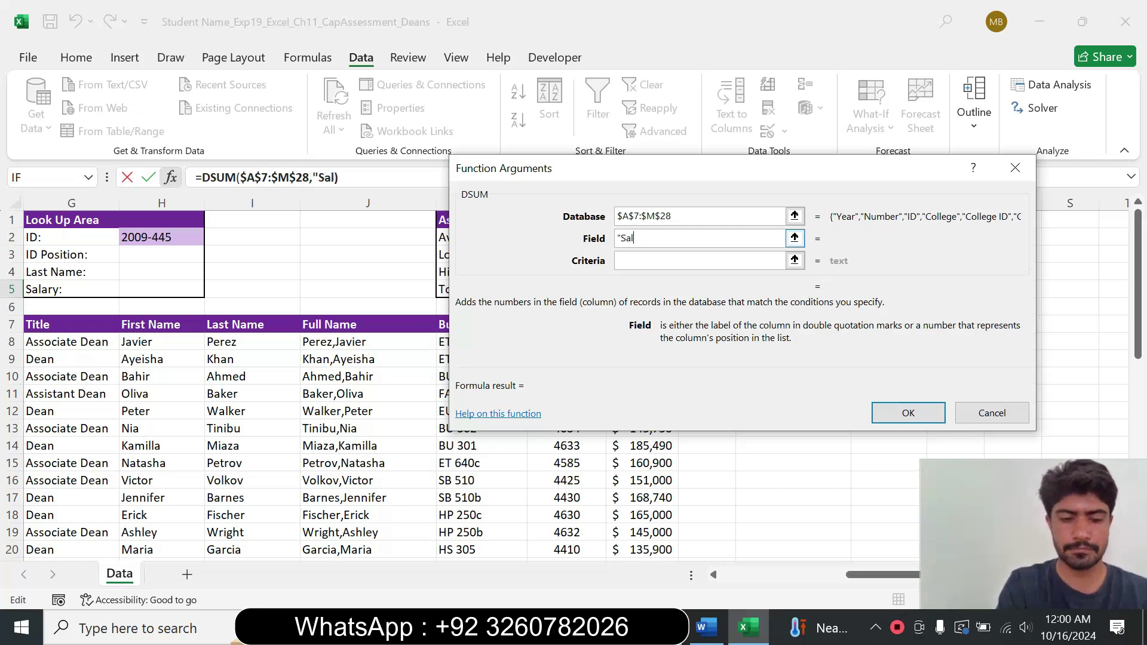
text(ary")
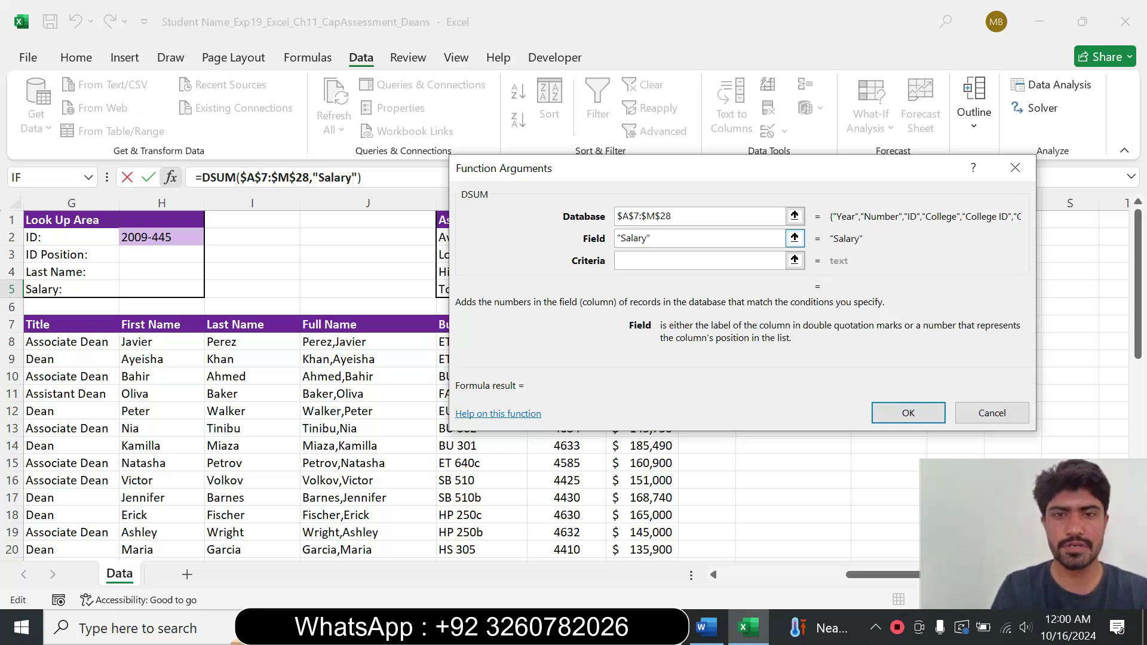
key(Tab)
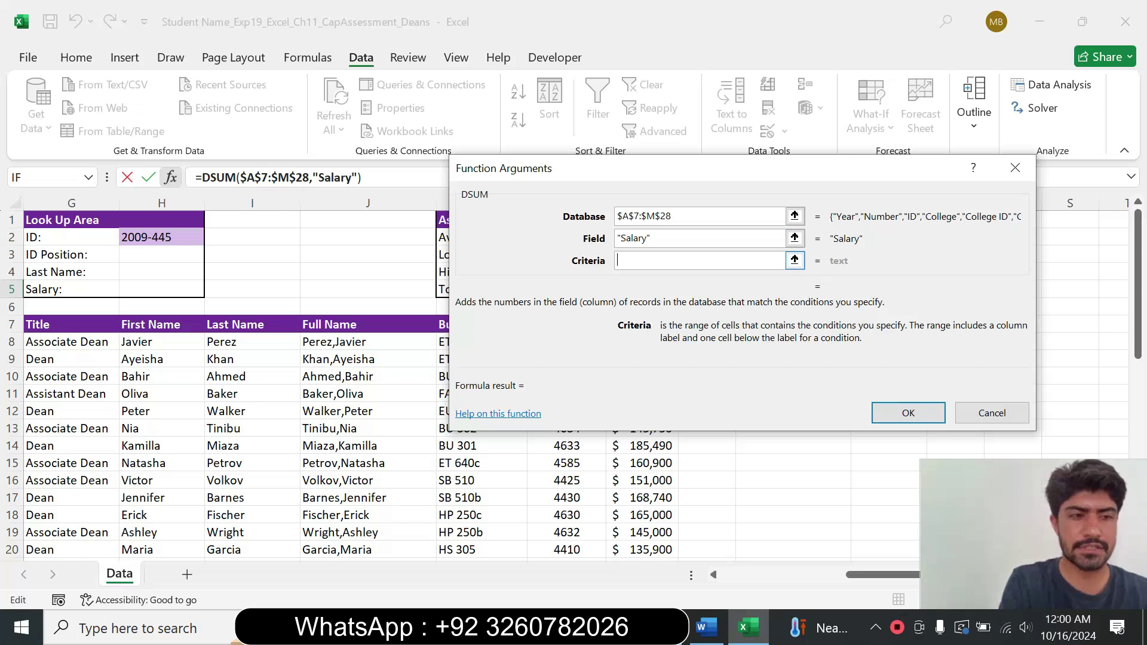
text(G3)
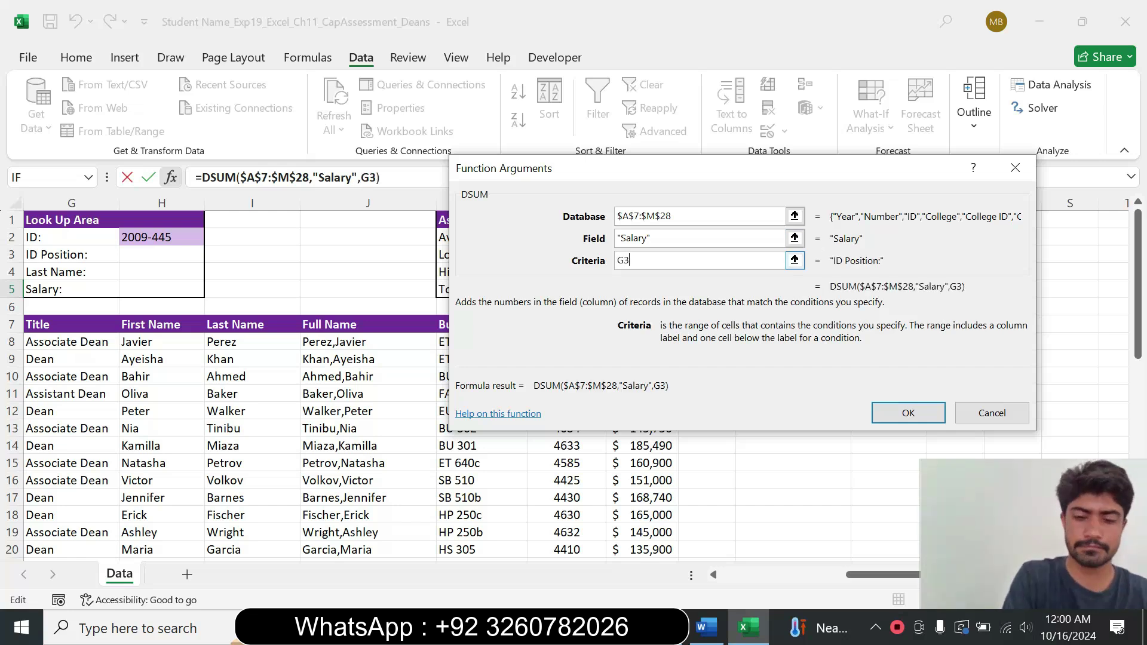
text(0:G31)
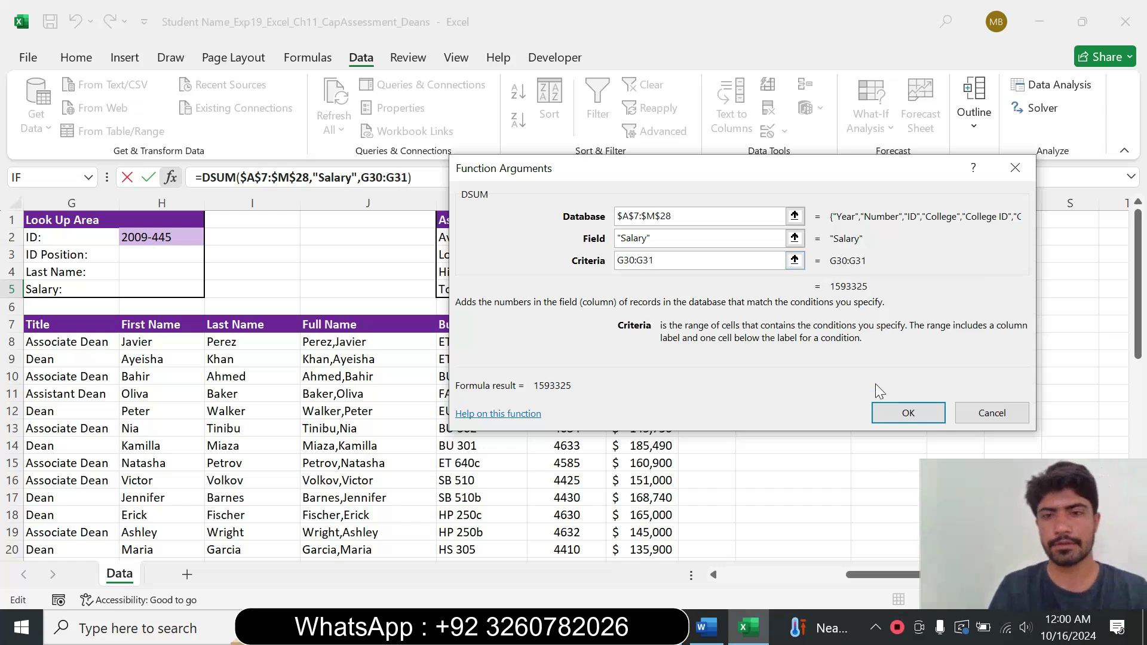
click(909, 411)
drag(984, 517, 903, 513)
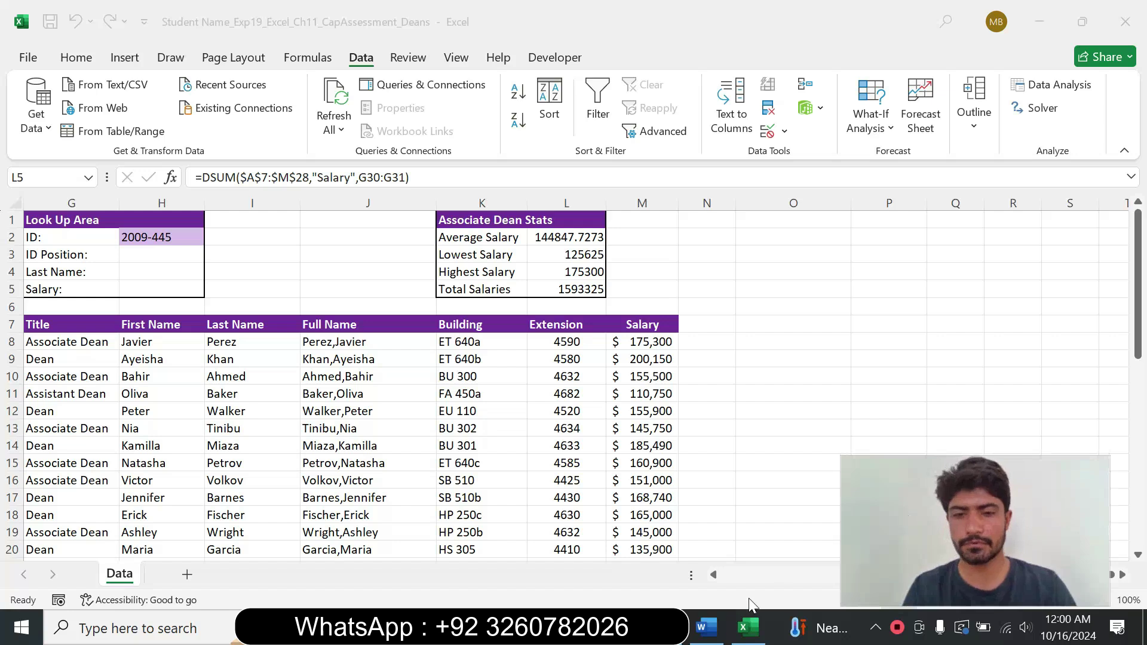
click(713, 630)
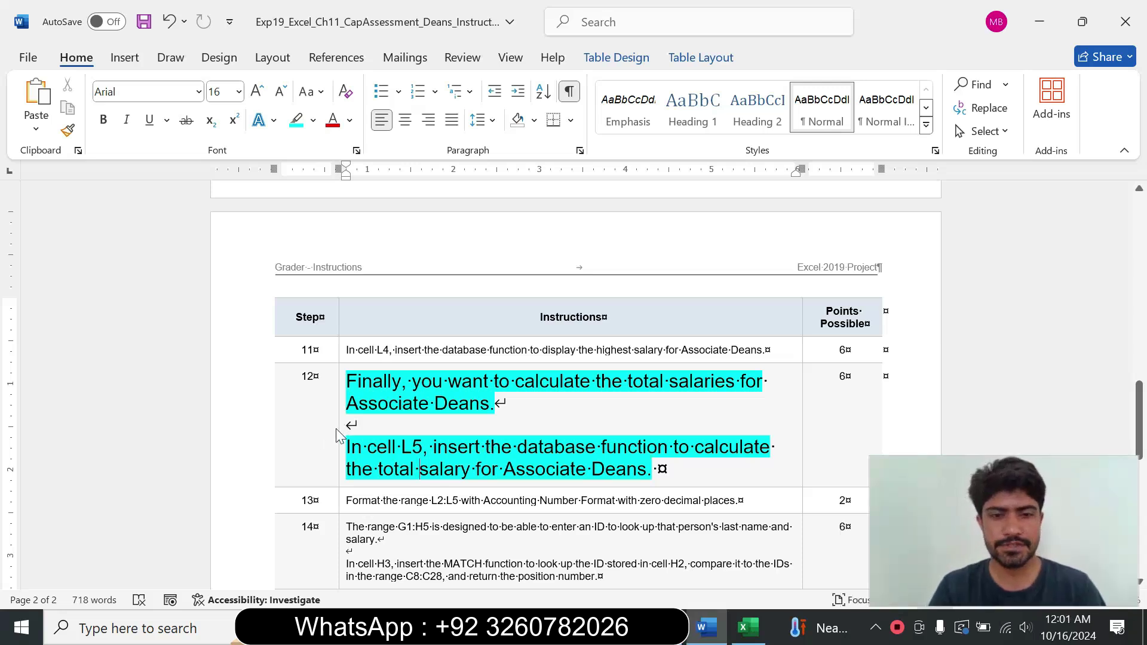
click(745, 634)
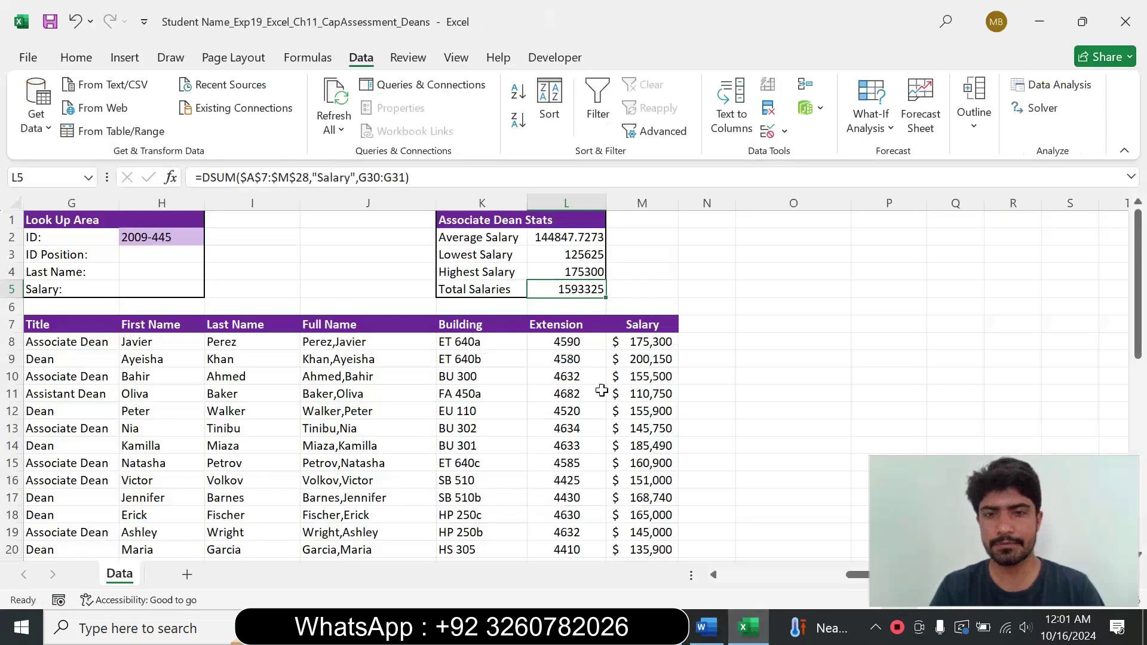
key(Down)
key(Down)
key(Down)
key(Down)
Step: Switch to the Word instructions and set the step 12 text to font size 9 with no highlight color
click(753, 631)
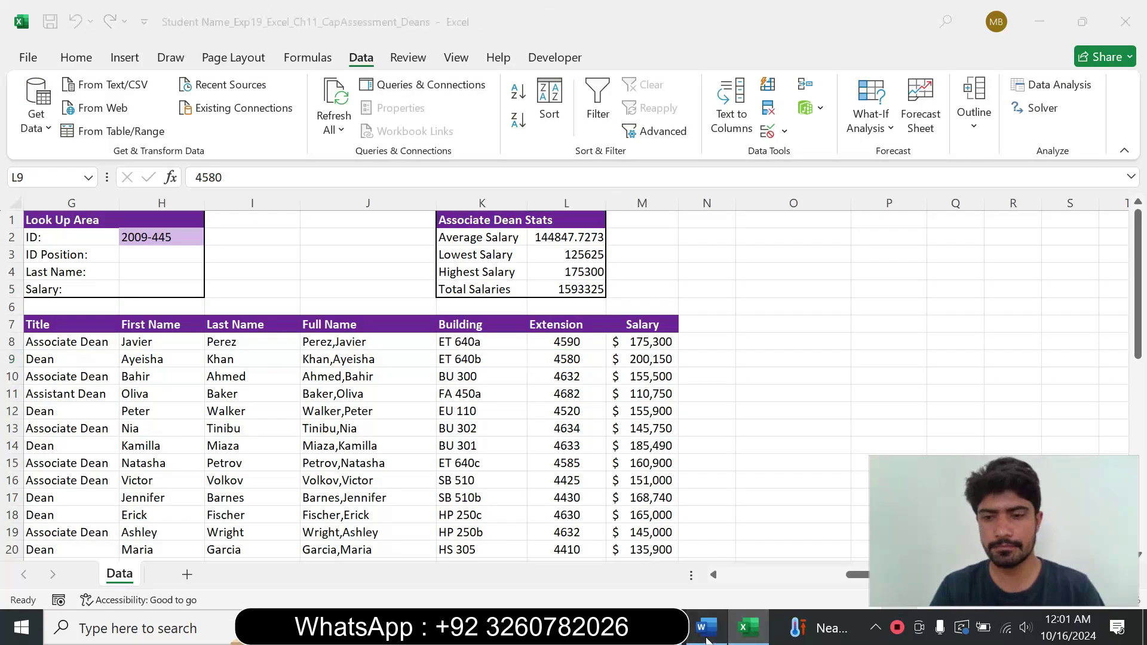
click(338, 451)
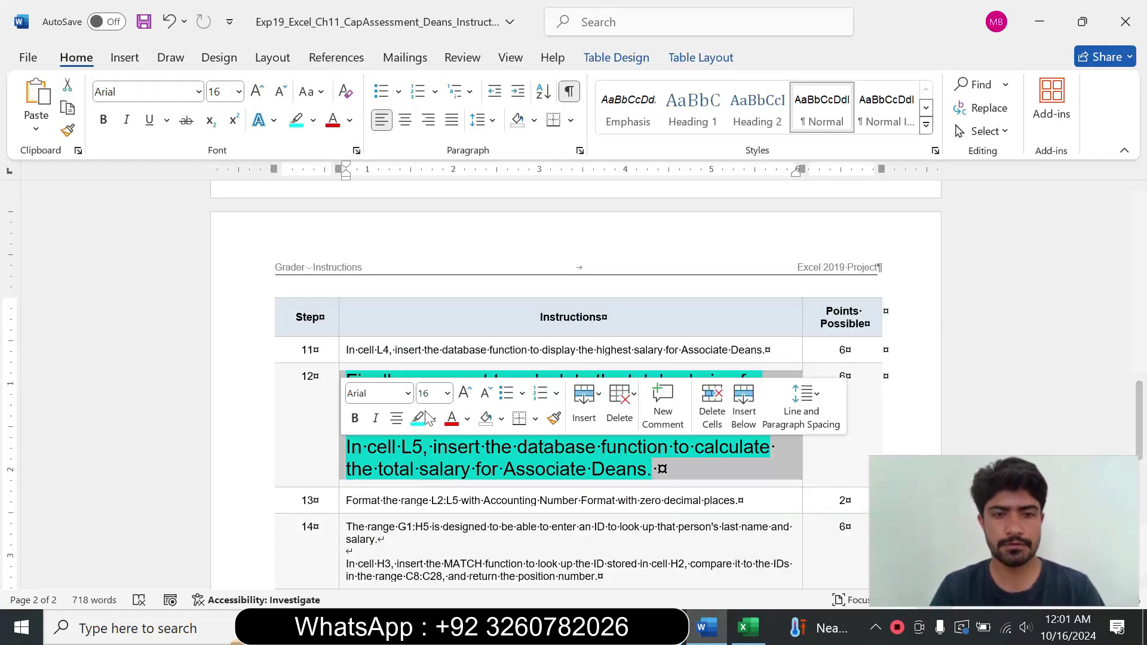
click(446, 393)
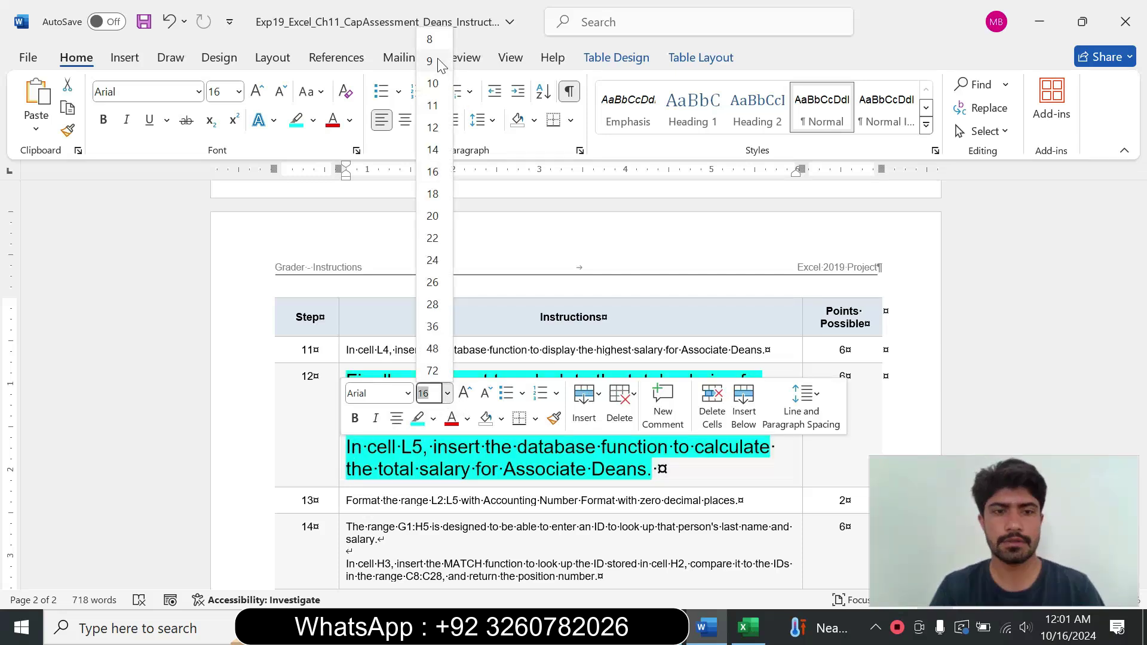
click(436, 60)
click(313, 121)
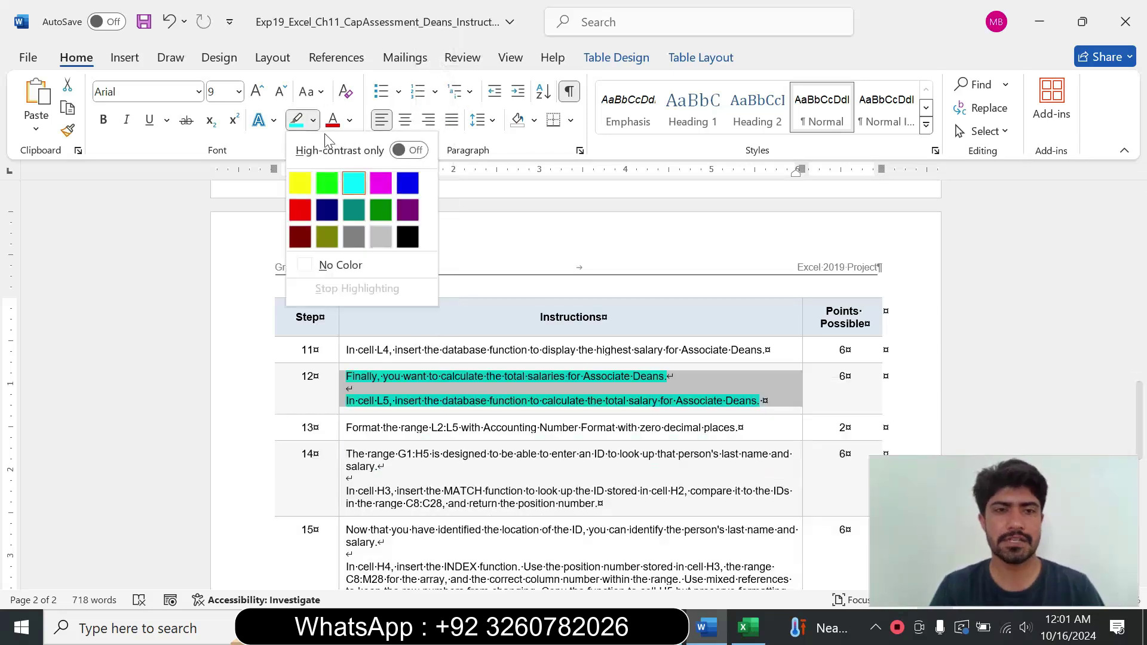
click(370, 264)
Step: Set the step 13 instruction text to font size 16 with turquoise highlighting and read its formatting task for L2:L5
click(338, 428)
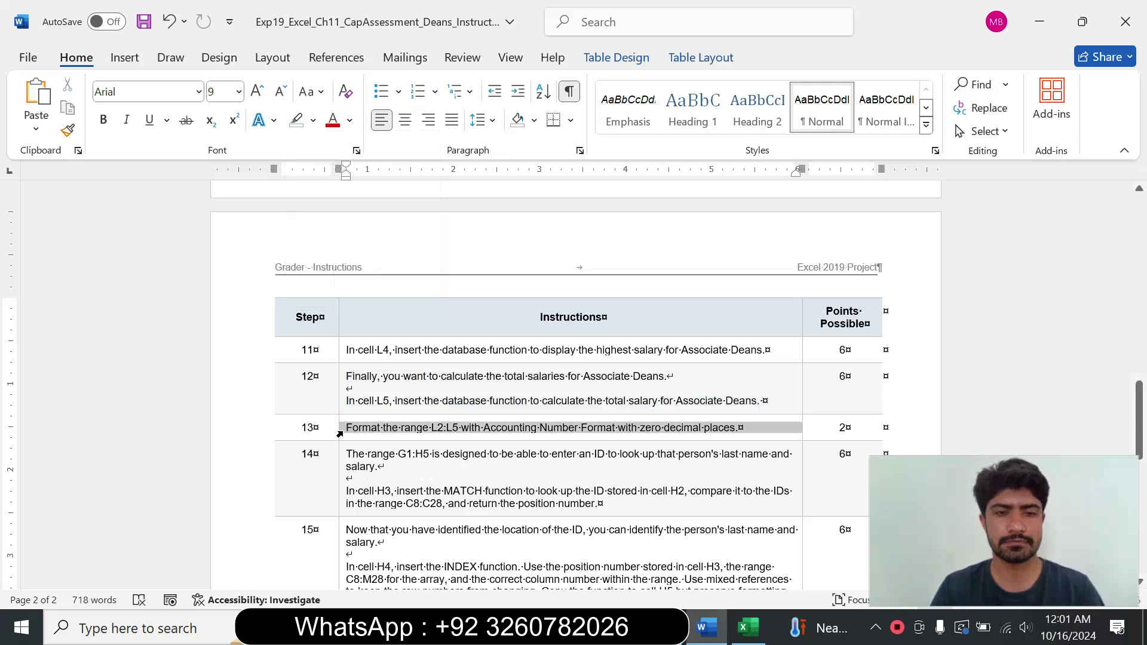
click(449, 376)
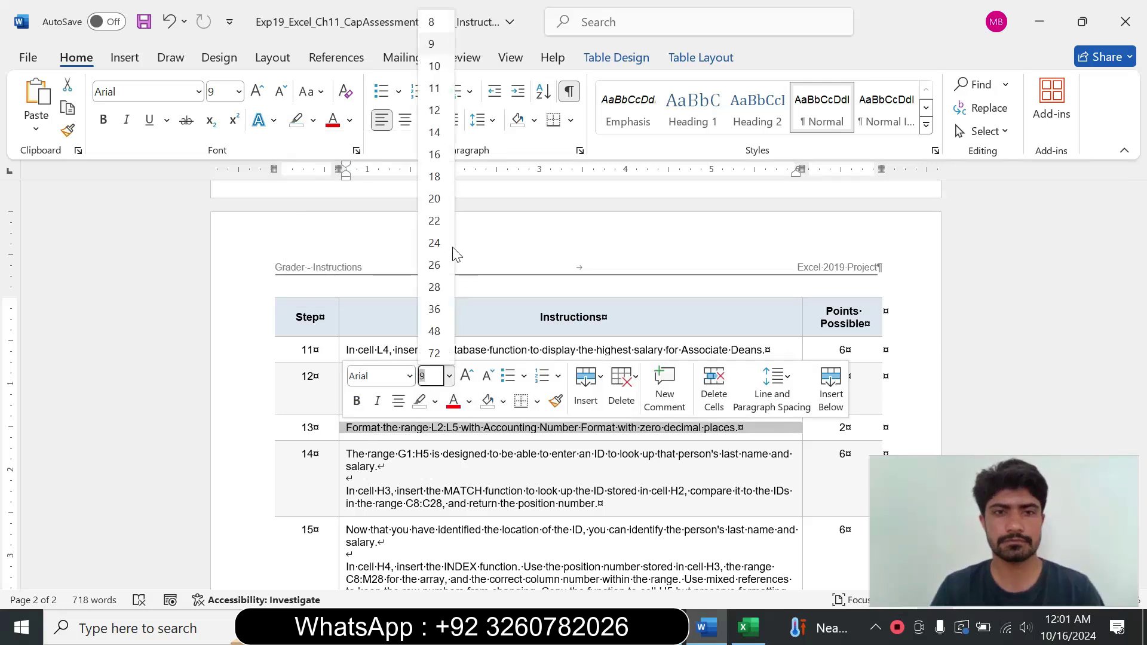
click(434, 154)
click(313, 121)
click(353, 184)
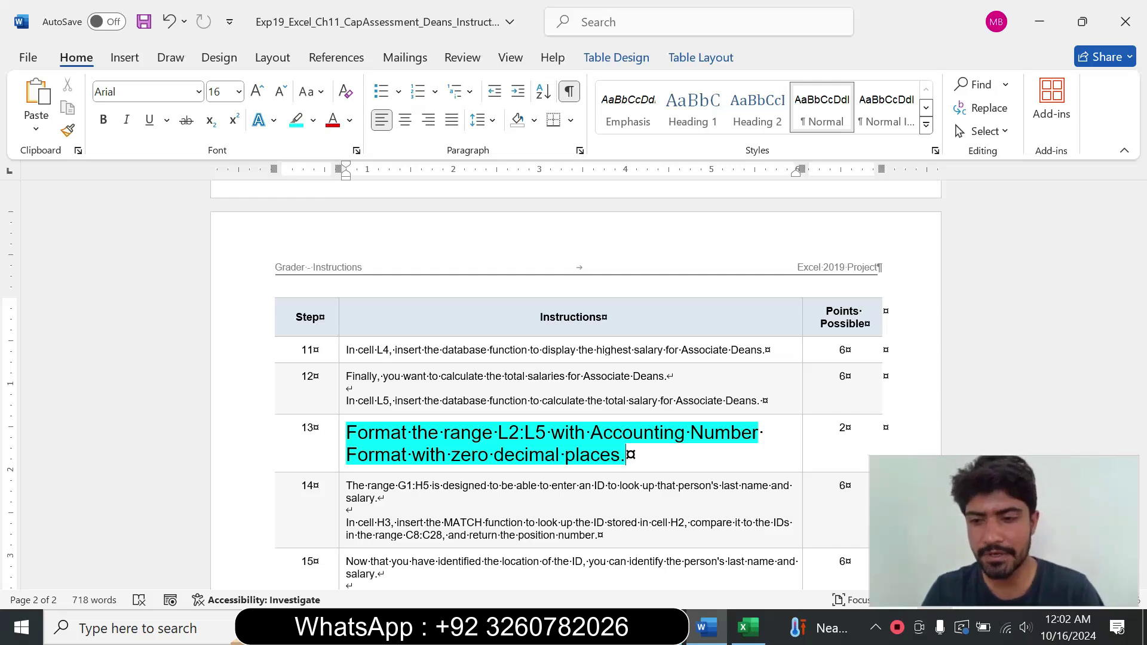
drag(496, 433, 550, 433)
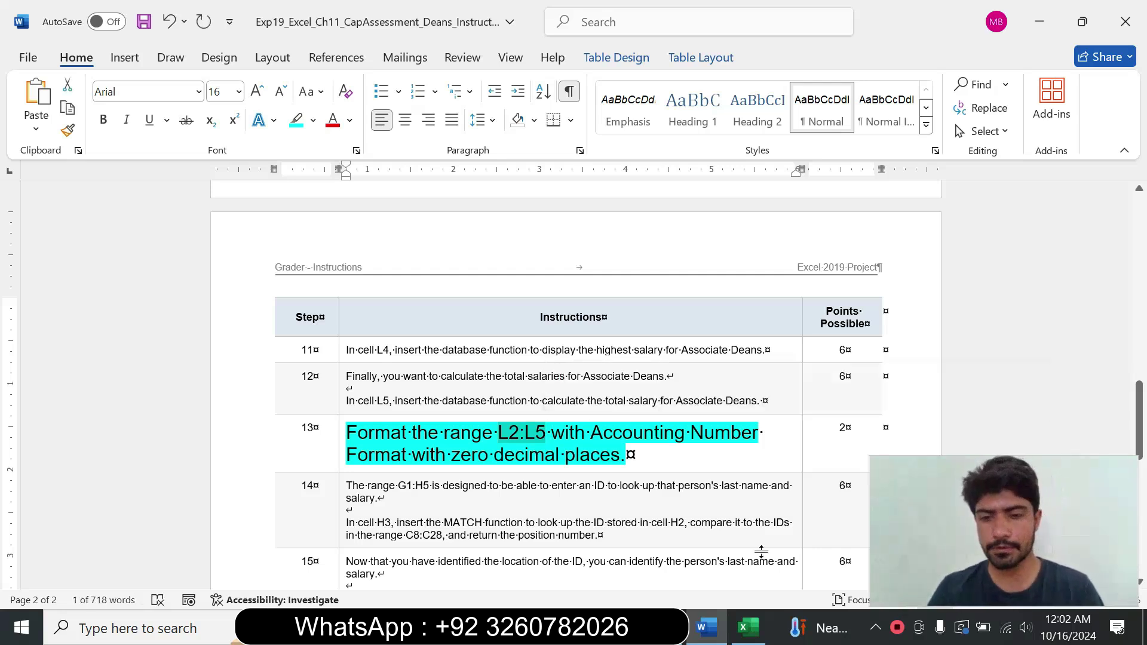
Step: Switch to the Excel workbook and format the range L2:L5 with the English (United States) Accounting Number Format and zero decimal places
click(747, 627)
click(24, 177)
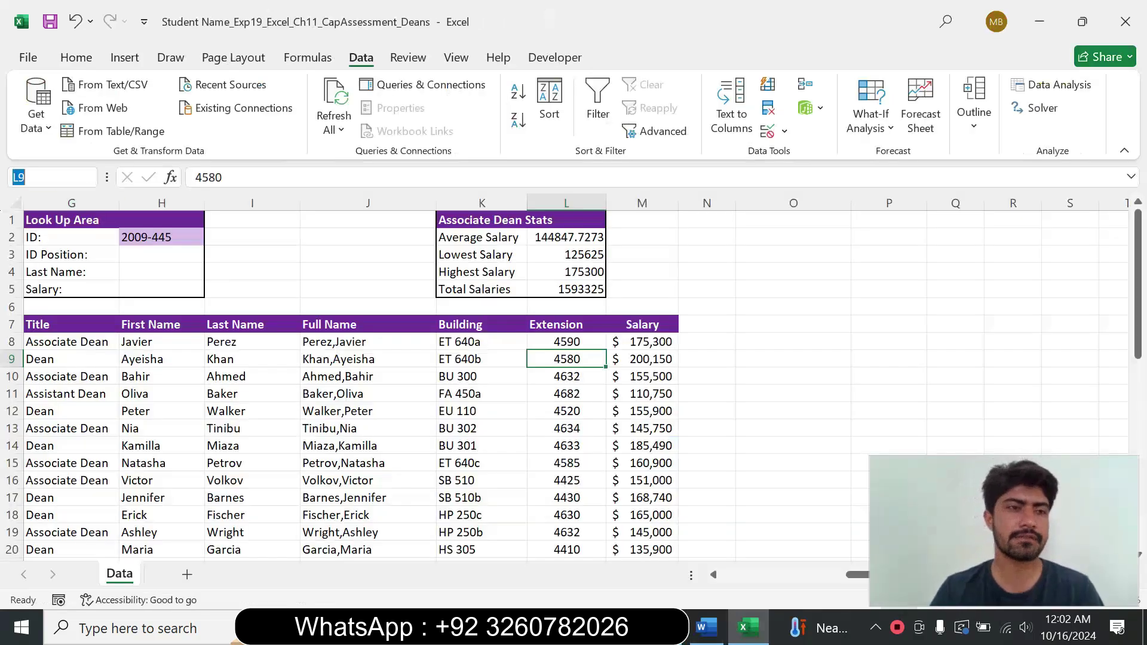
text(L2:L5)
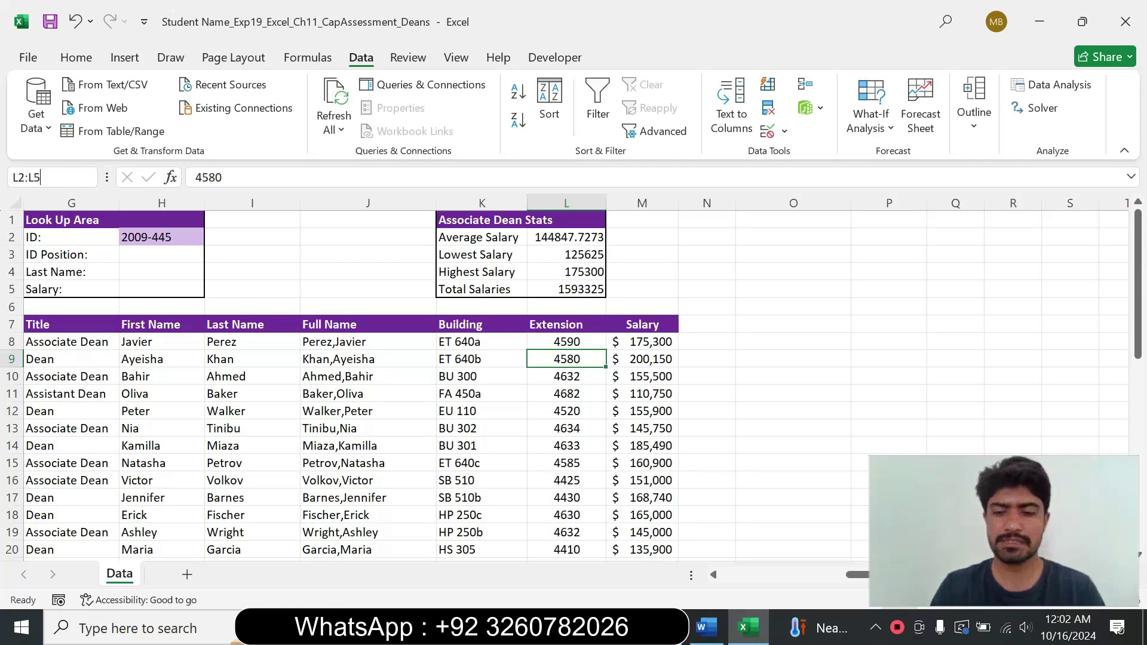
key(Return)
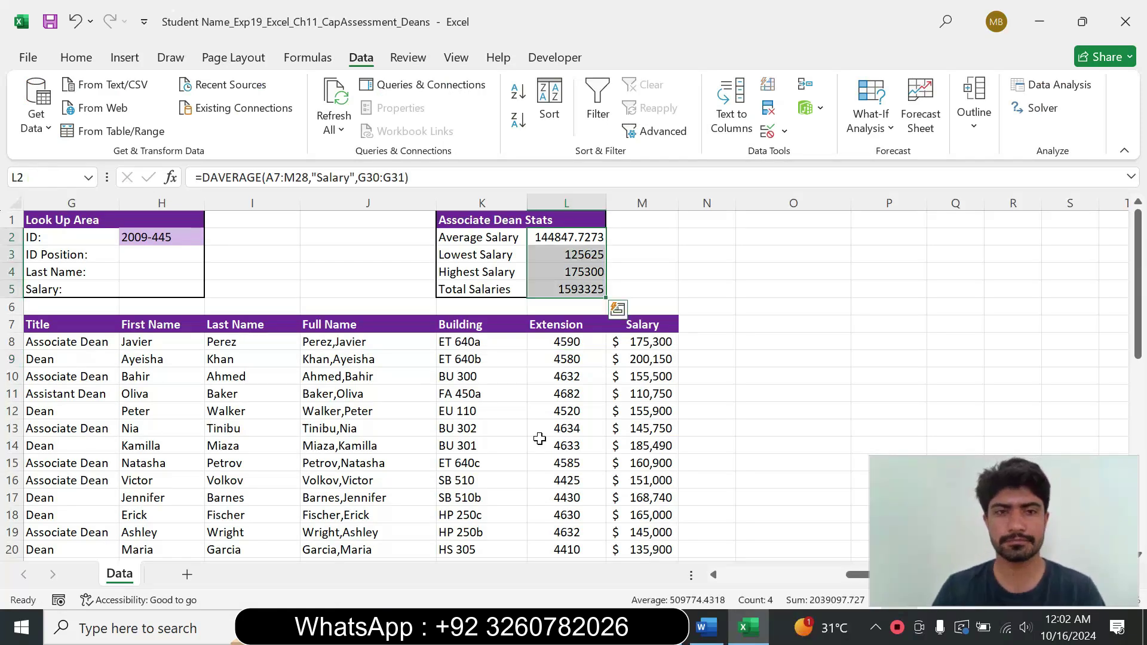
click(707, 627)
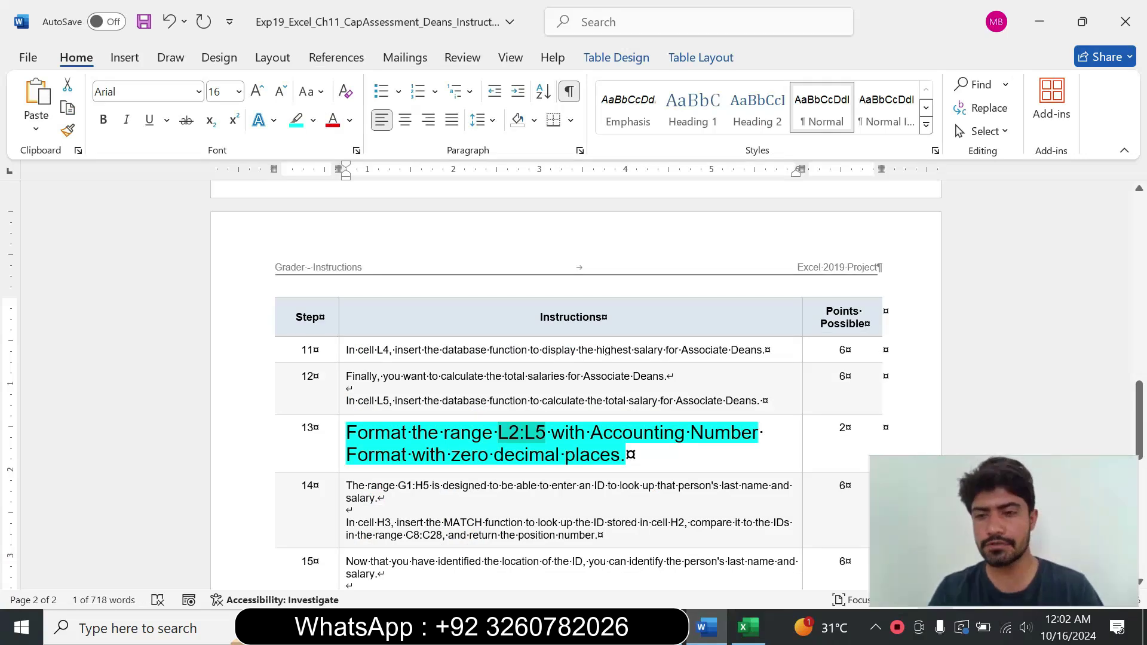
click(747, 627)
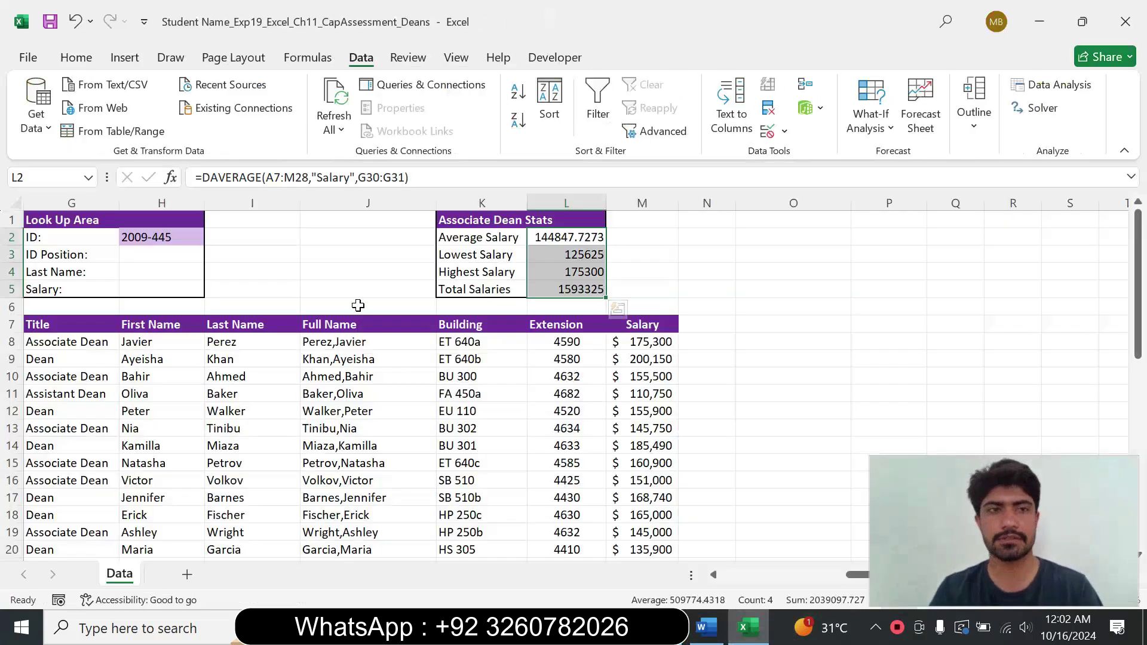
click(78, 60)
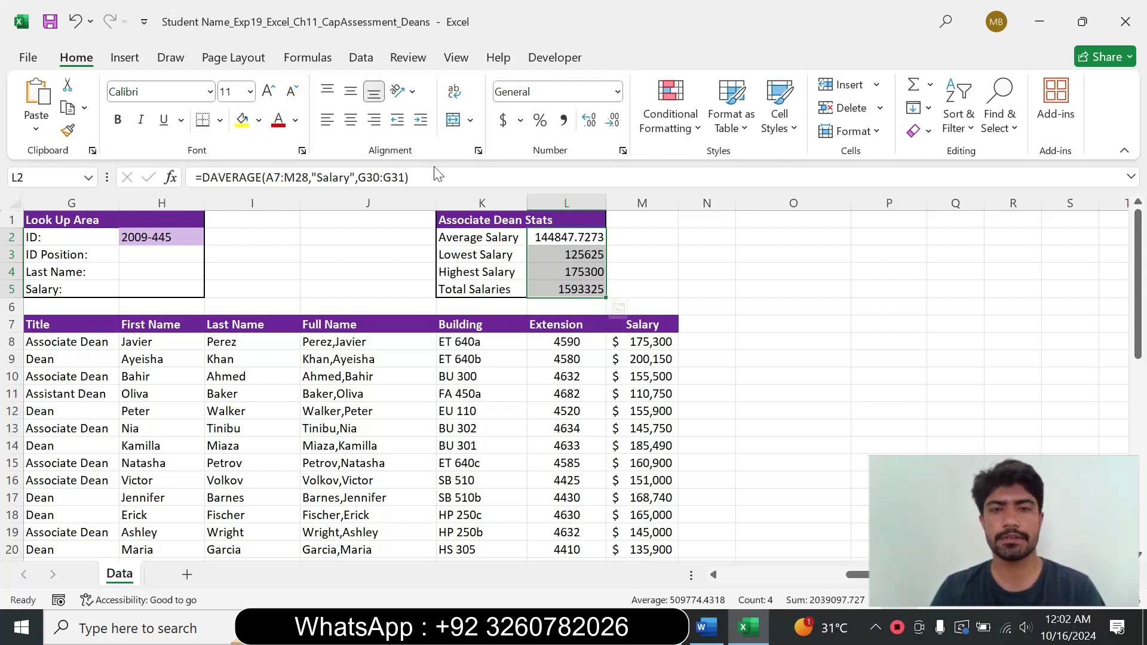
click(521, 122)
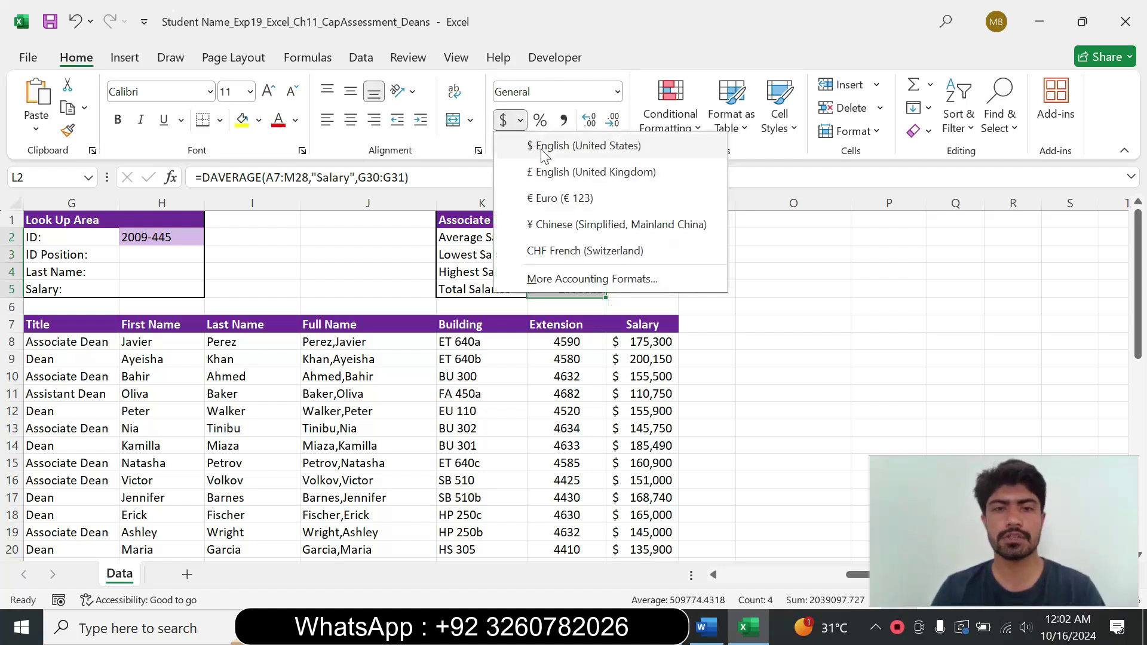
click(542, 147)
click(623, 152)
click(775, 194)
click(775, 194)
click(836, 504)
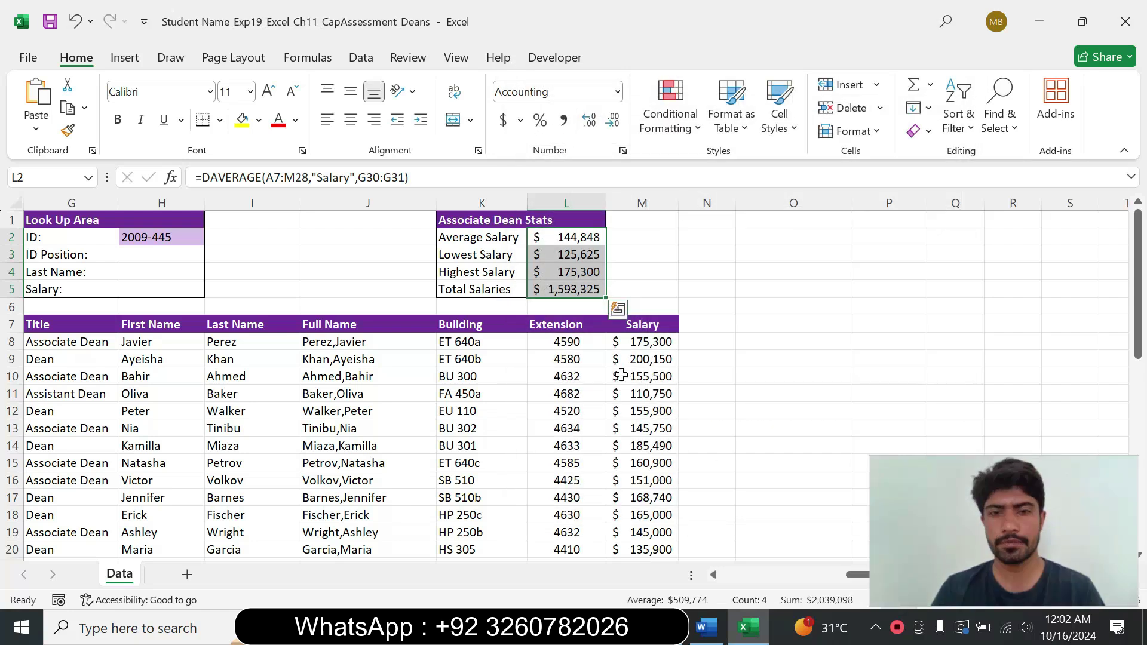
click(621, 375)
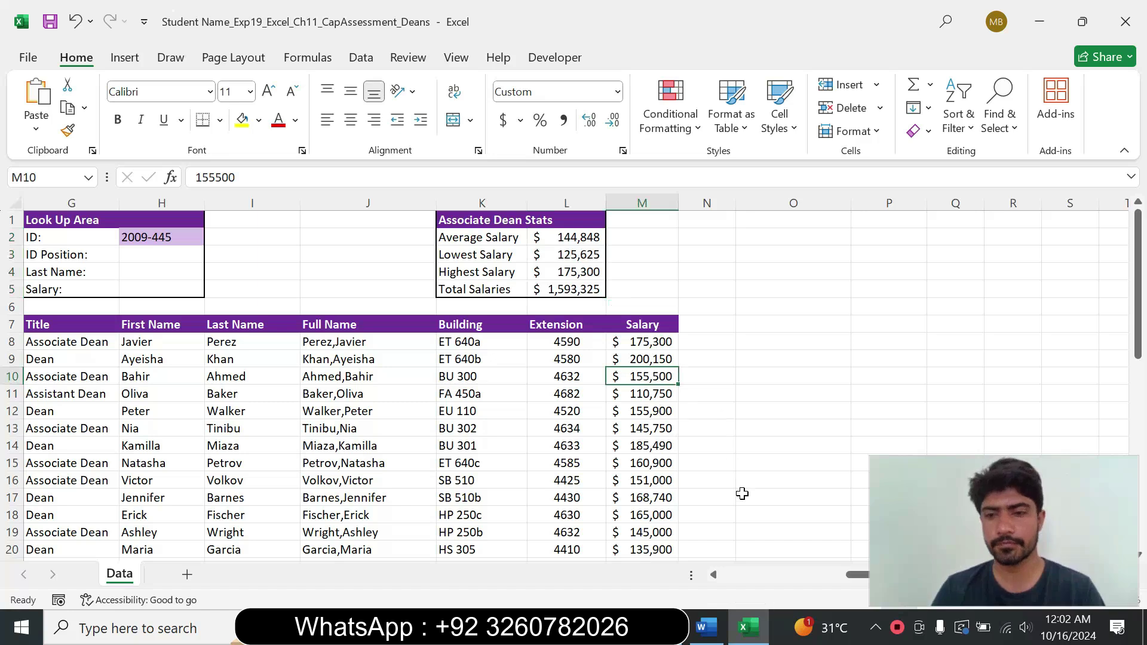
Step: Switch to the Word instructions and set the step 13 text to font size 9 with no highlight color
click(707, 627)
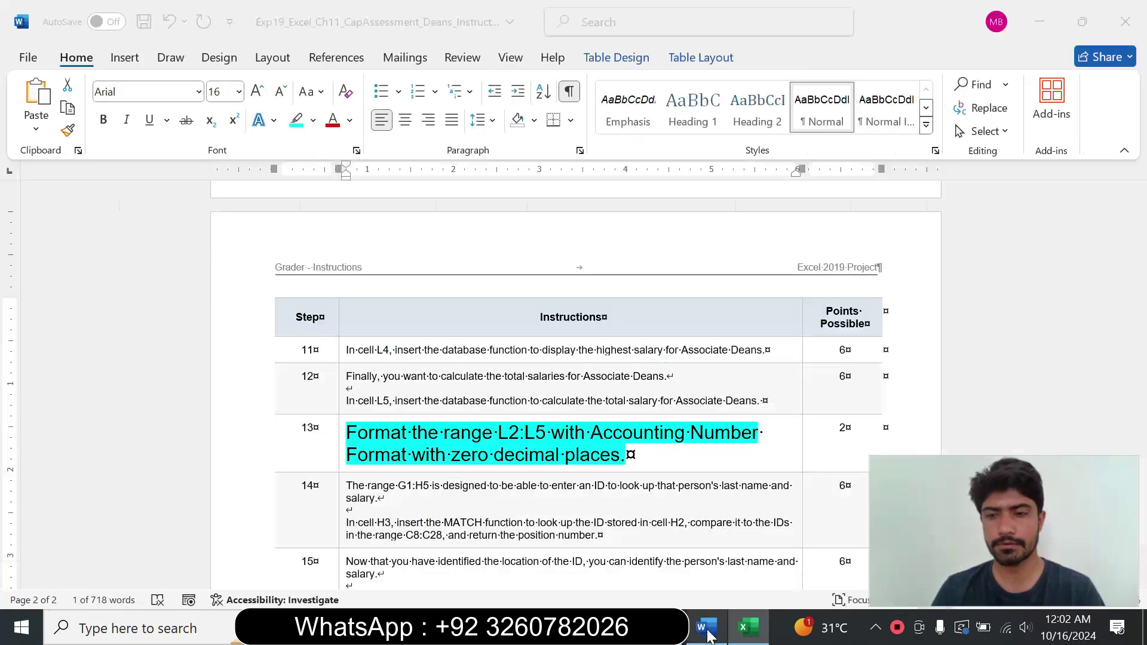
click(339, 449)
click(449, 391)
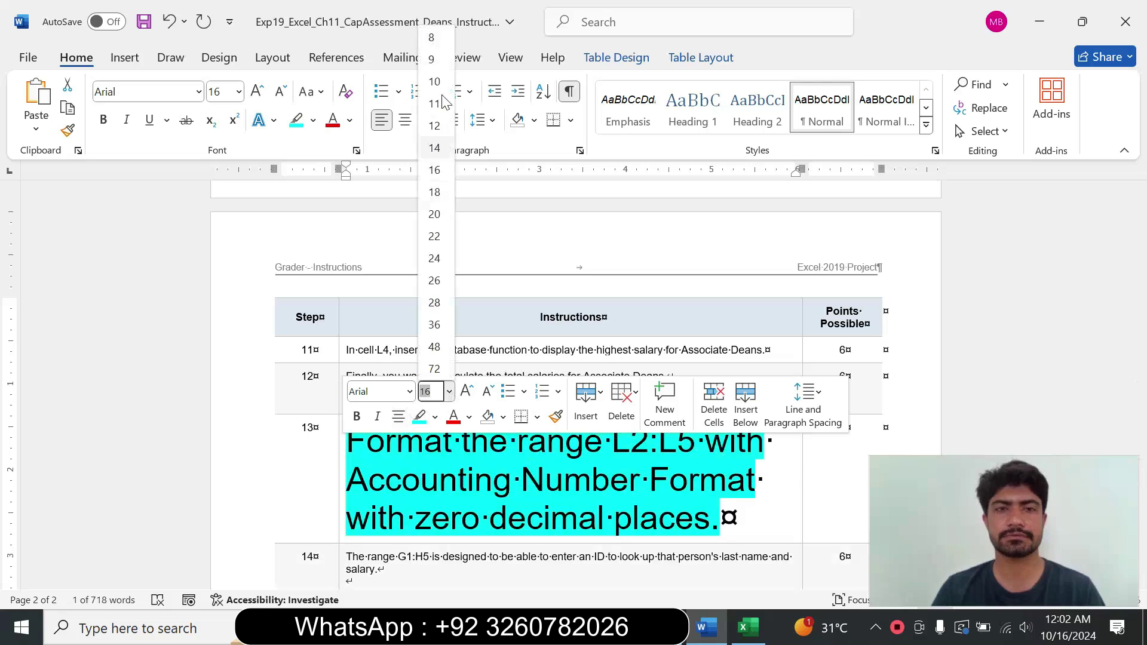
click(431, 59)
click(312, 120)
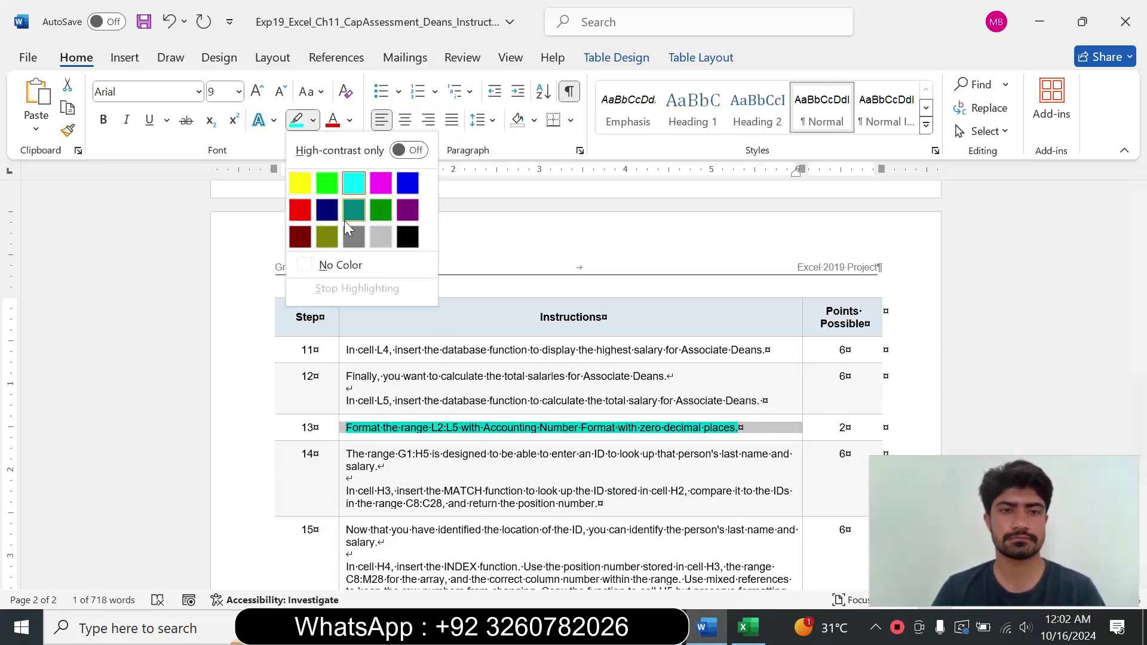
click(341, 264)
Step: Switch back to the Excel workbook and examine the Look Up Area on the Data sheet
click(754, 637)
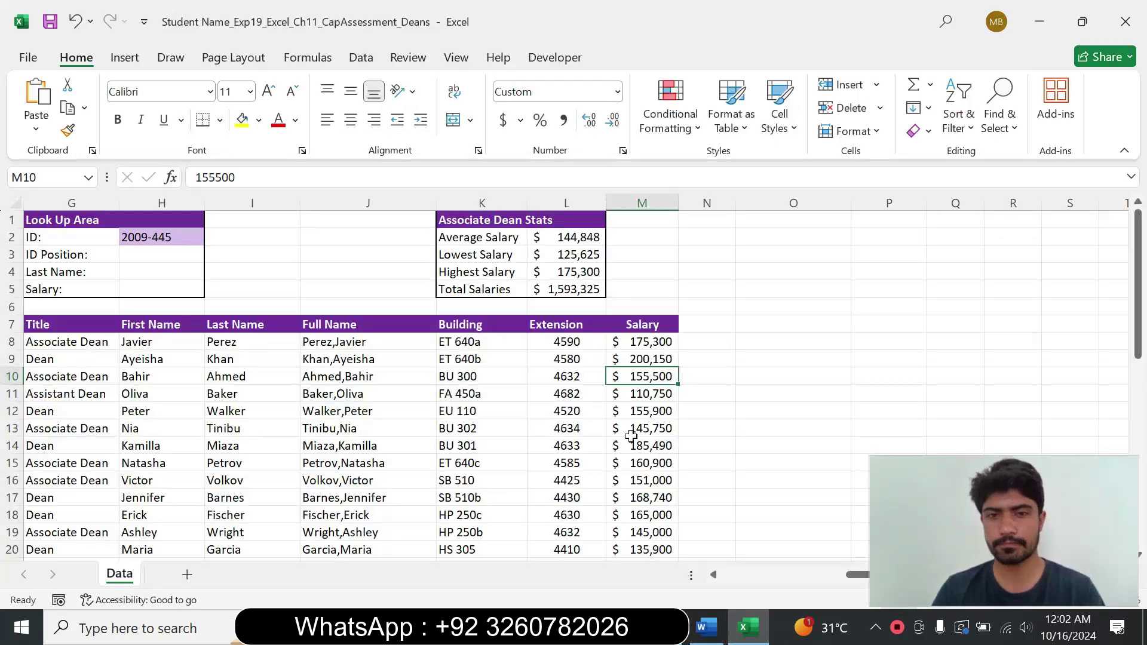
click(603, 442)
drag(855, 574, 777, 567)
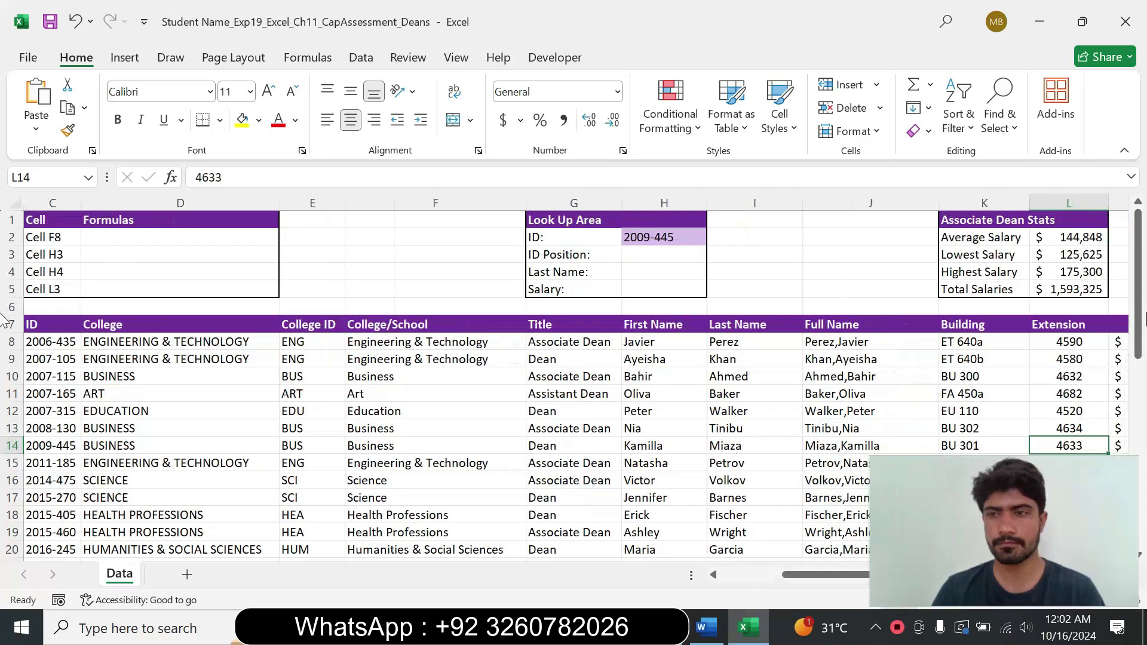